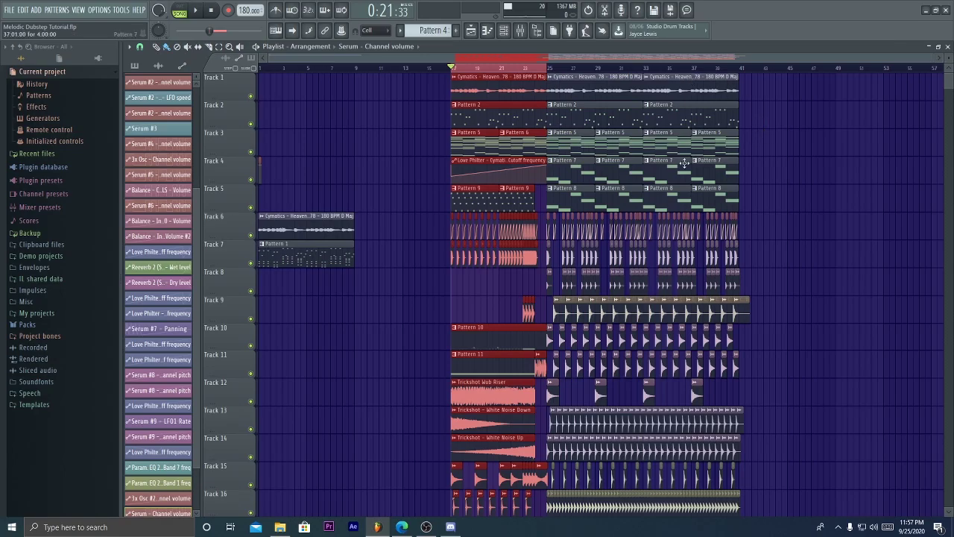
Step: Play the build-up from bar 17 and examine its clips and automation across all playlist tracks
scroll(760, 207, "down", 8)
key("space")
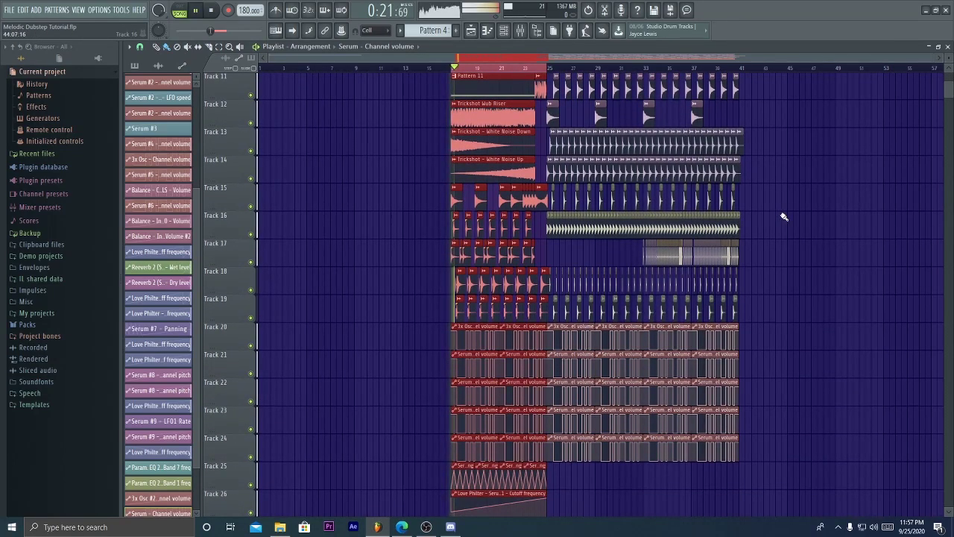
scroll(780, 255, "up", 6)
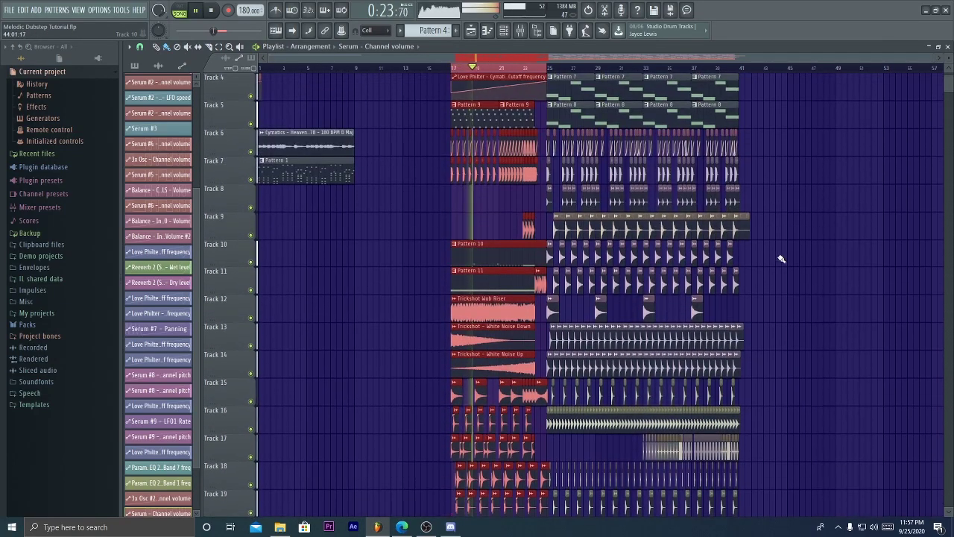
scroll(801, 277, "up", 3)
scroll(840, 280, "down", 12)
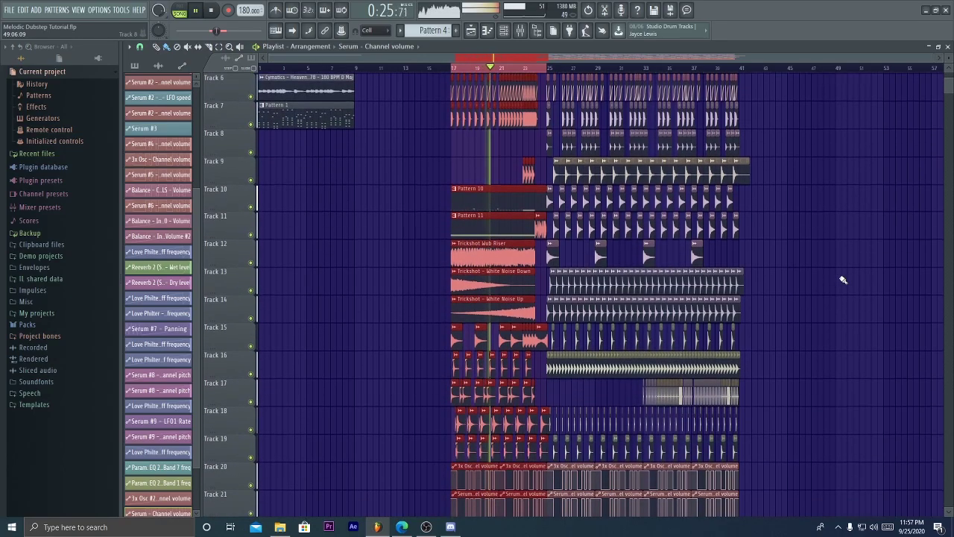
scroll(842, 279, "down", 4)
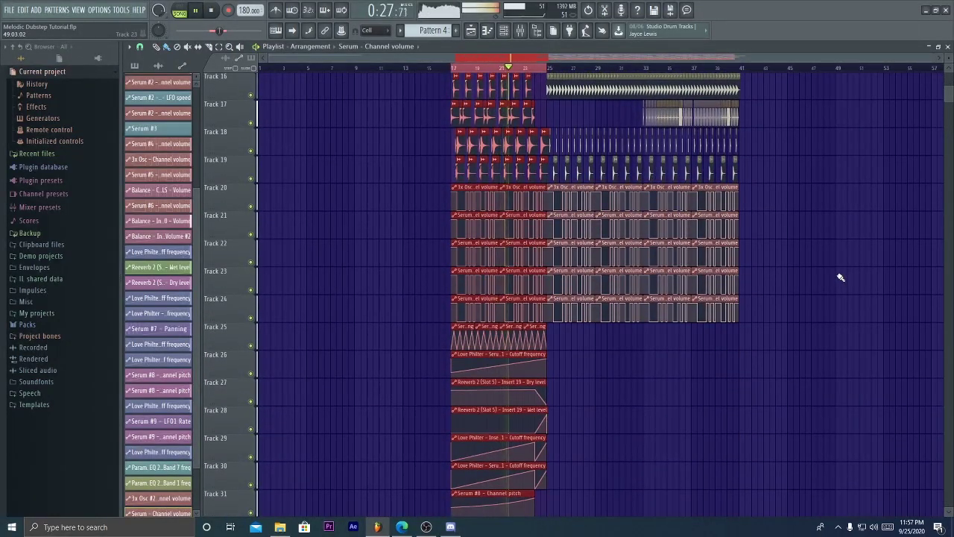
scroll(842, 269, "up", 17)
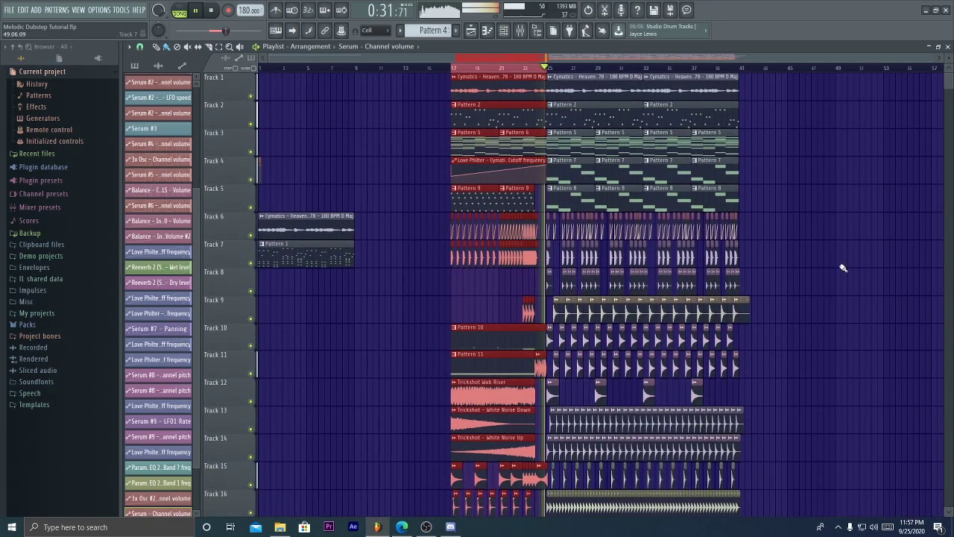
key("space")
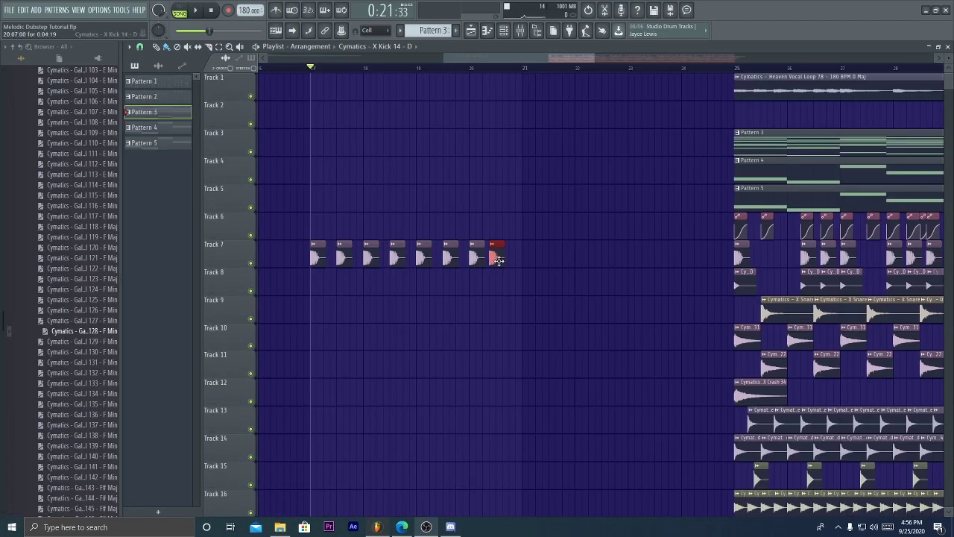
Step: Place X Kick 14 clips on Track 7 every half bar from bar 17 and every quarter bar from bar 21, checking them by playback
left_click_drag(498, 259, 509, 261)
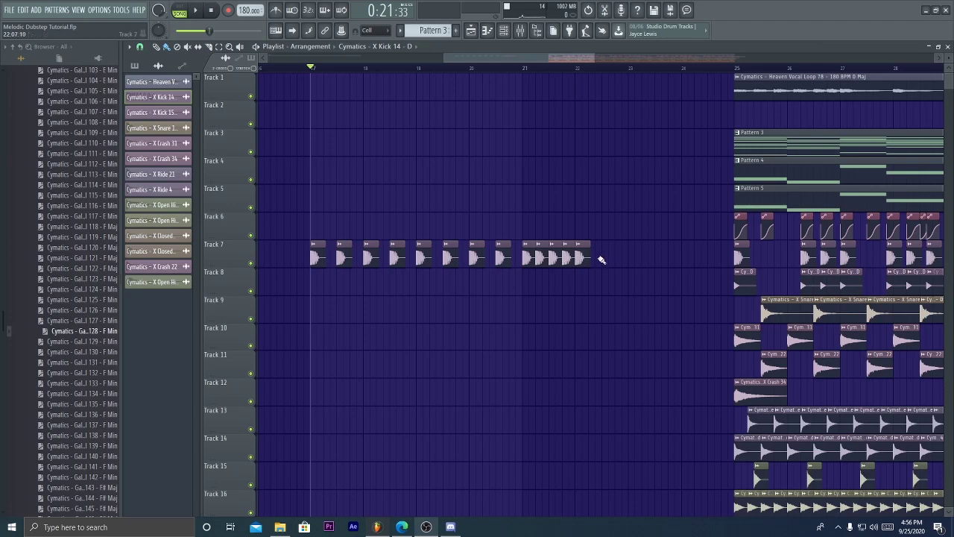
left_click(589, 68)
scroll(671, 72, "up", 3)
left_click(356, 67)
key("space")
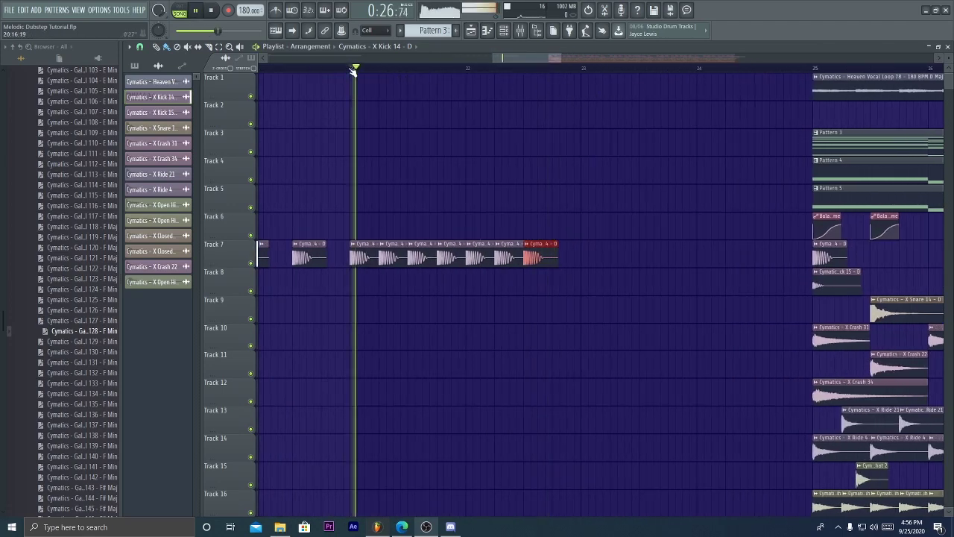
scroll(356, 70, "down", 3)
scroll(354, 70, "down", 2)
left_click(351, 67)
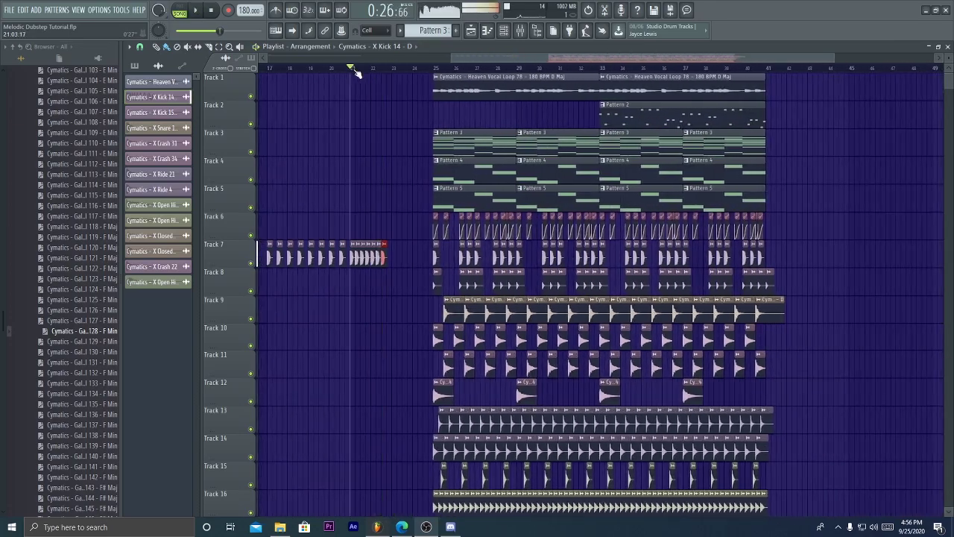
left_click(266, 67)
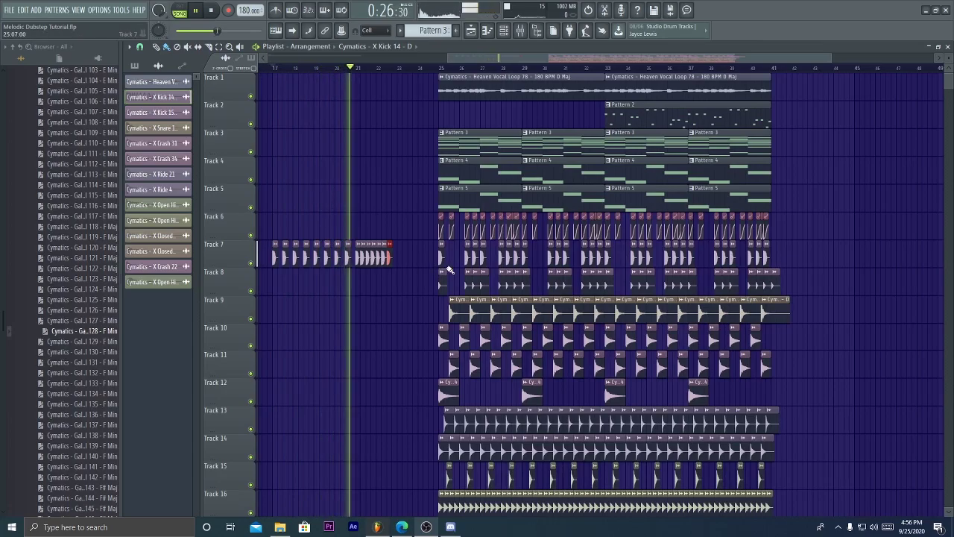
Step: Fill bar 23 on Track 7 with a rapid, tightly spaced roll of kick clips running up to bar 24
scroll(420, 72, "up", 1)
scroll(419, 72, "up", 2)
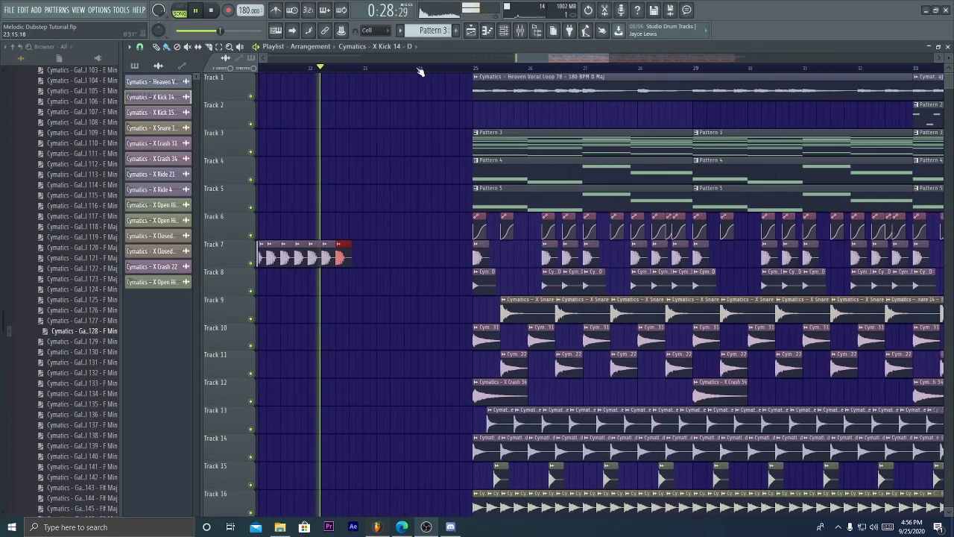
key("space")
left_click_drag(306, 252, 411, 252)
left_click(321, 69)
scroll(328, 70, "down", 6)
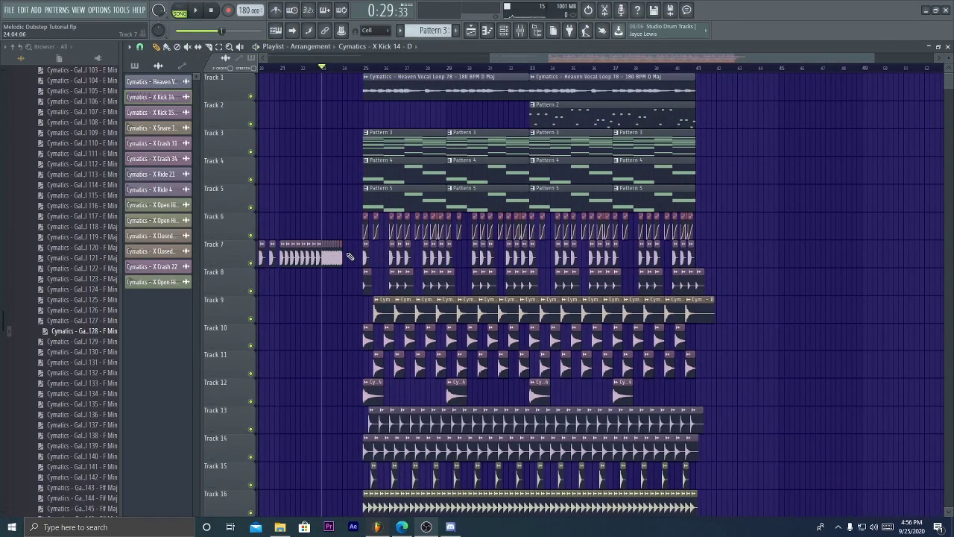
Step: Play the drop from bar 25 to hear how the arrangement sounds after the kick build-up
scroll(361, 60, "down", 3)
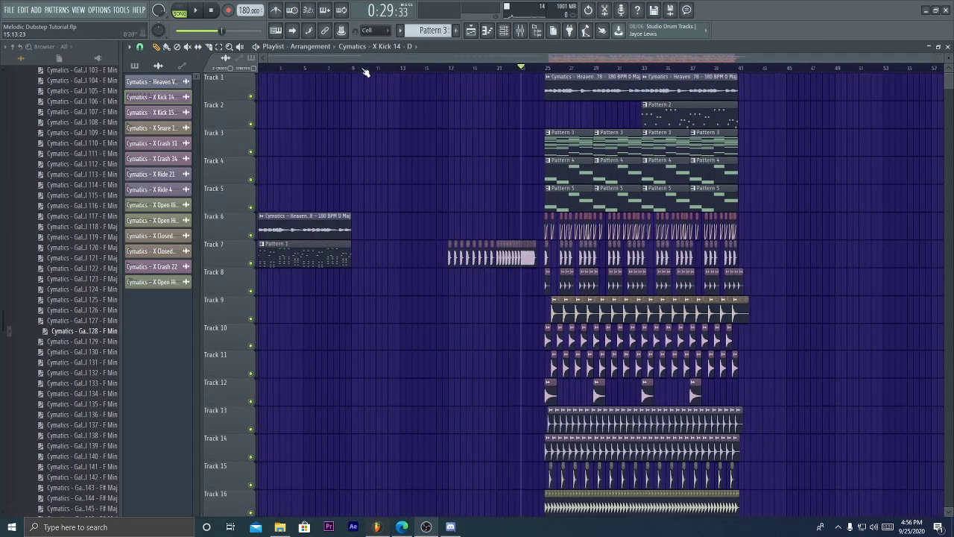
left_click(541, 67)
key("space")
scroll(544, 70, "up", 3)
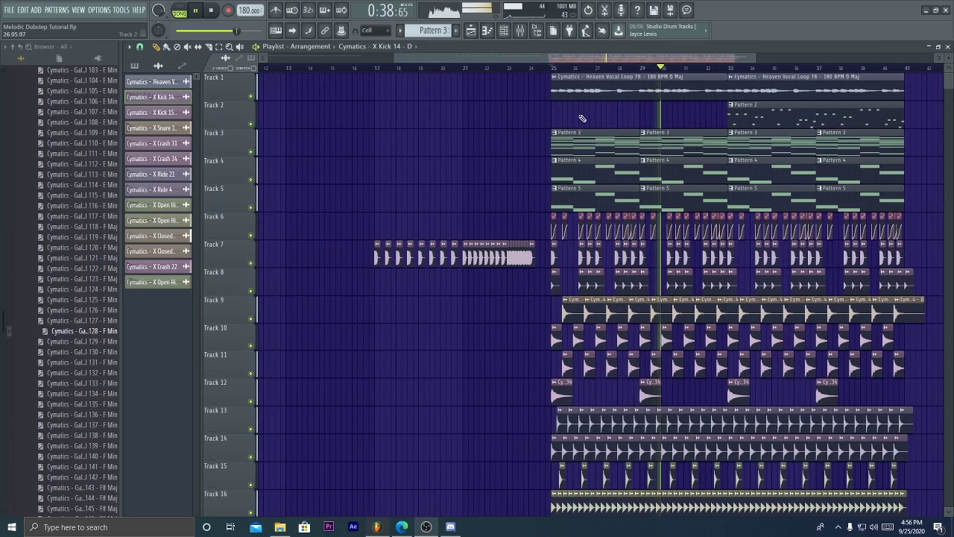
key("space")
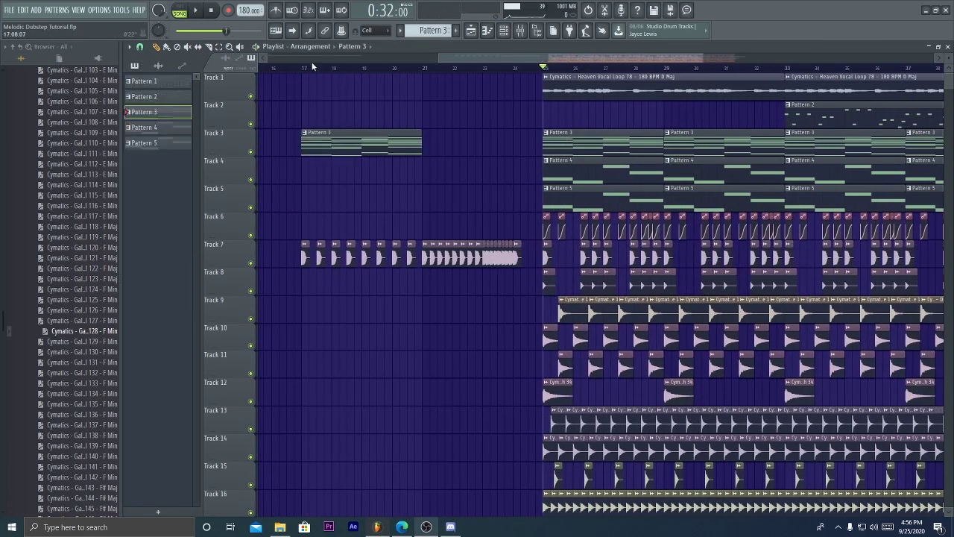
Step: Place Pattern 3 on Track 3 at bars 17 and 21 and audition it with the kicks
key("space")
left_click(425, 144)
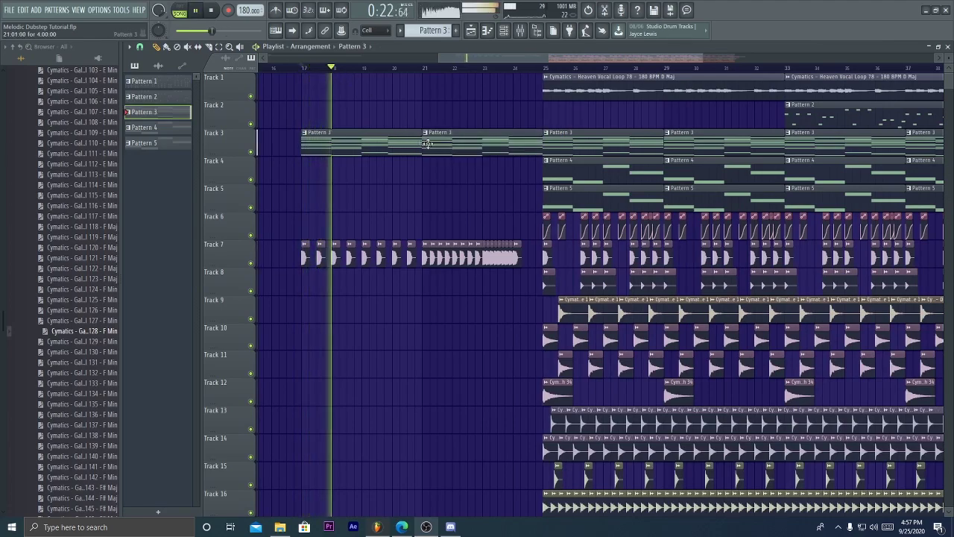
key("space")
Step: Add Pattern 2 on Track 2 and the Heaven Vocal Loop 78 clip on Track 1, both starting at bar 17
key("KP_Subtract")
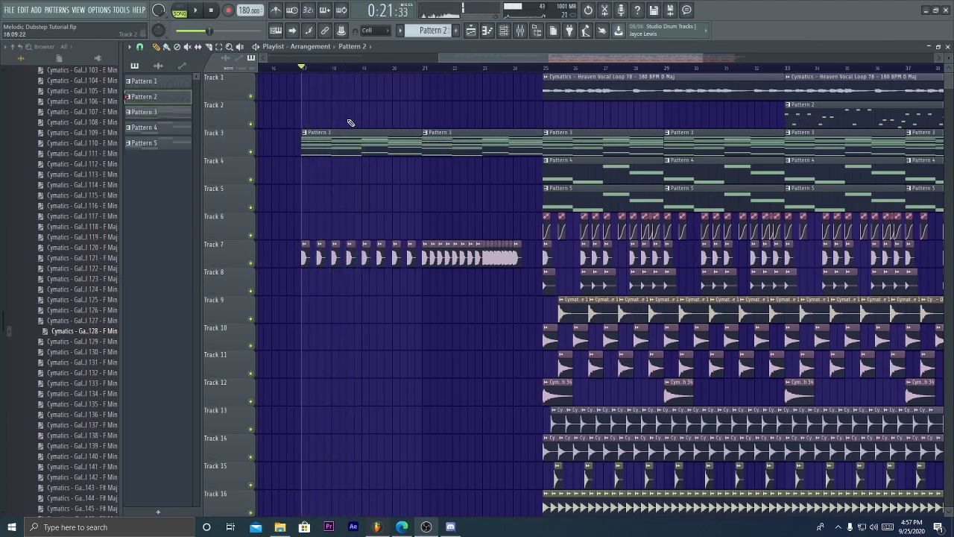
key("space")
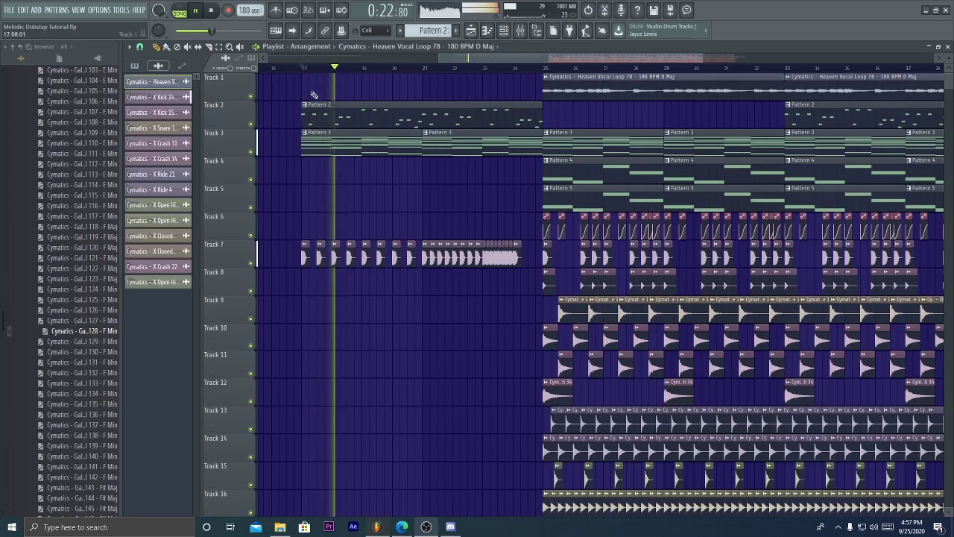
left_click(299, 89)
scroll(604, 102, "down", 4)
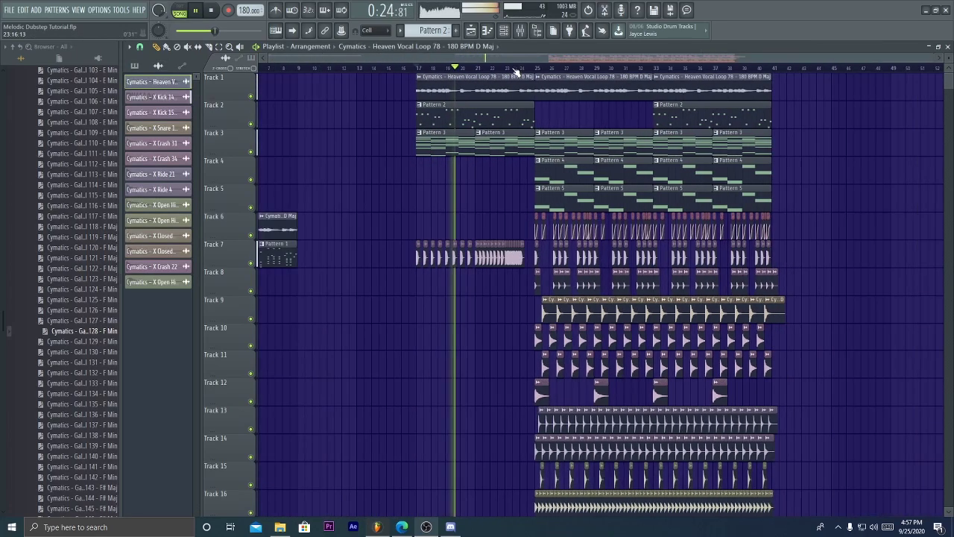
Step: Copy the channel volume automation clips on Tracks 20 to 24 into bars 17 to 25, delete the surplus copies and audition the section
scroll(769, 182, "down", 8)
left_click_drag(825, 404, 536, 170)
key("ctrl+c")
key("ctrl+v")
left_click_drag(331, 171, 352, 350)
key("Delete")
scroll(620, 123, "up", 5)
scroll(399, 118, "up", 3)
key("space")
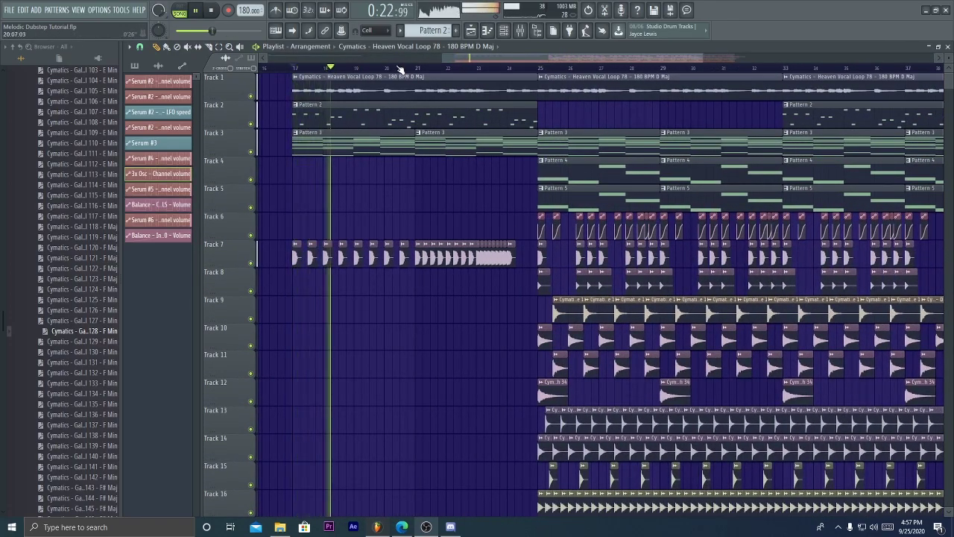
key("space")
Step: Solo Track 3 and select bars 17 to 25 on the playlist timeline
scroll(407, 70, "up", 1)
right_click(254, 151)
left_click(253, 151, "ctrl")
left_click_drag(272, 70, 554, 77)
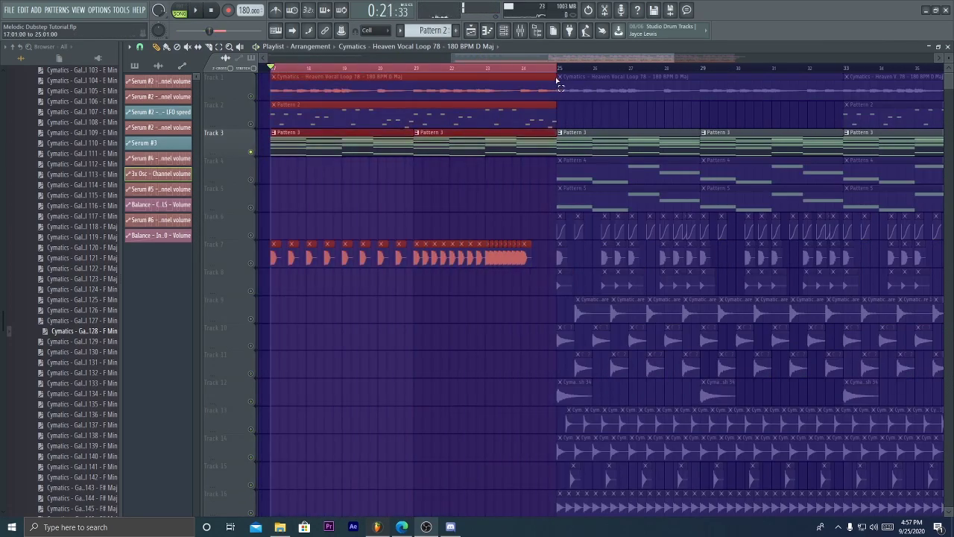
Step: Load Fruity Love Philter into effect slot 4 of mixer Insert 19
left_click(521, 31)
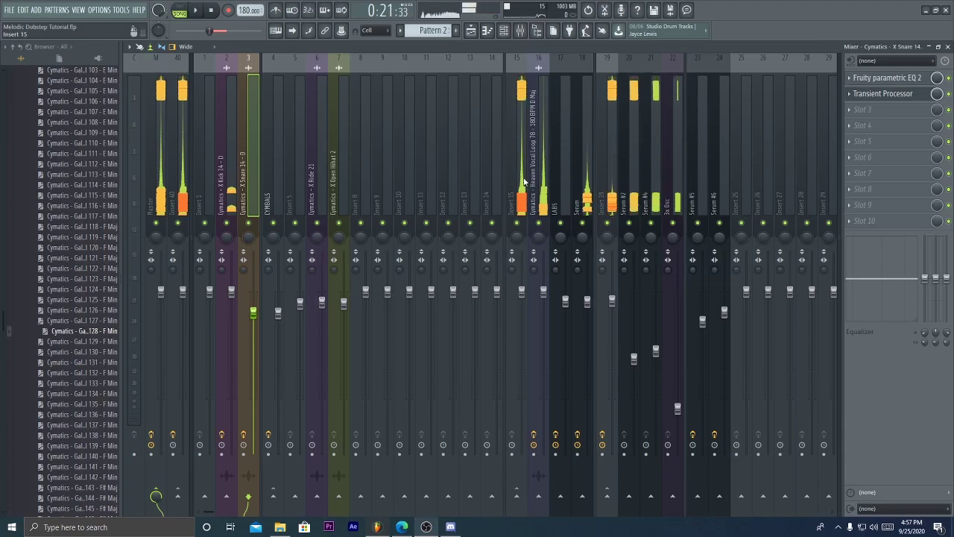
left_click(586, 188)
left_click(603, 184)
key("space")
left_click(863, 125)
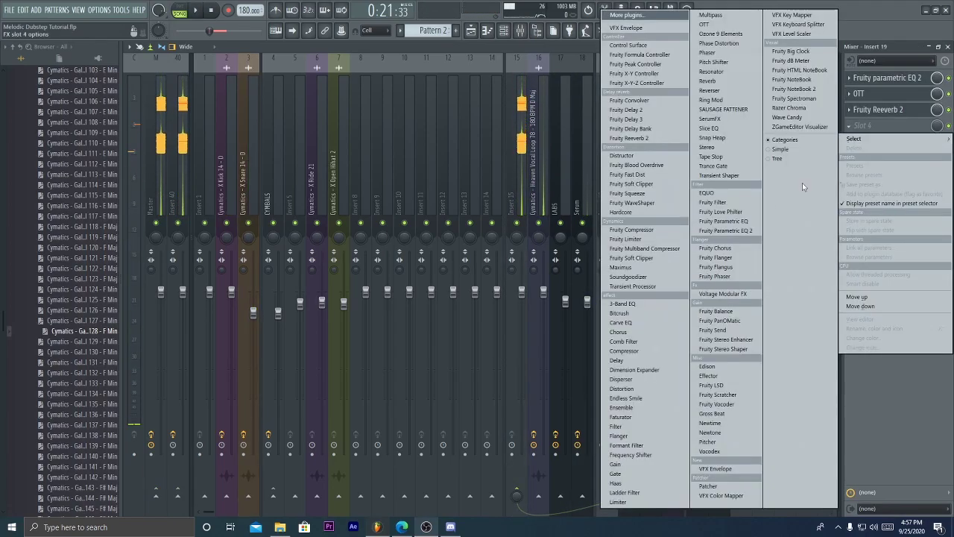
left_click(729, 214)
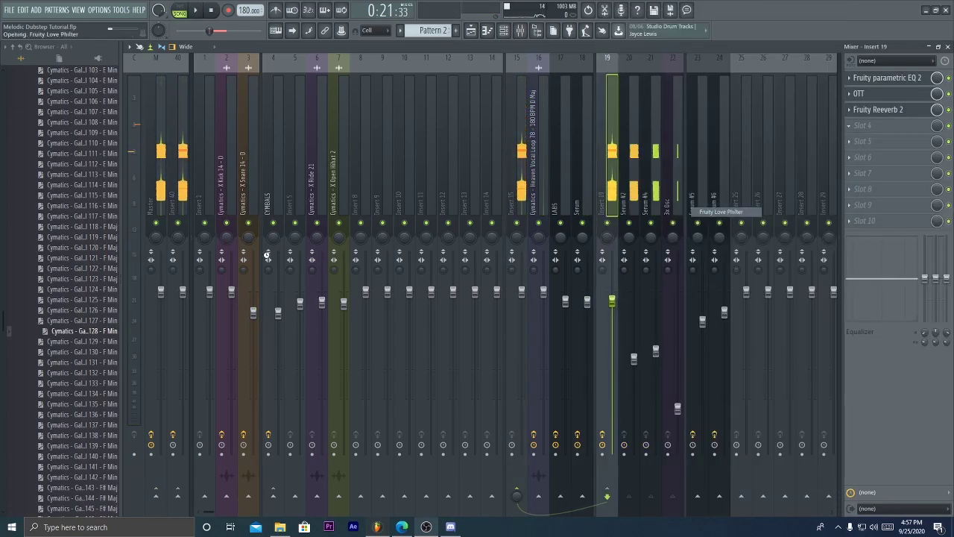
Step: Create an automation clip for Love Philter's filter 1 cutoff frequency on Track 4, ramping from minimum up across bars 17 to 25
right_click(236, 222)
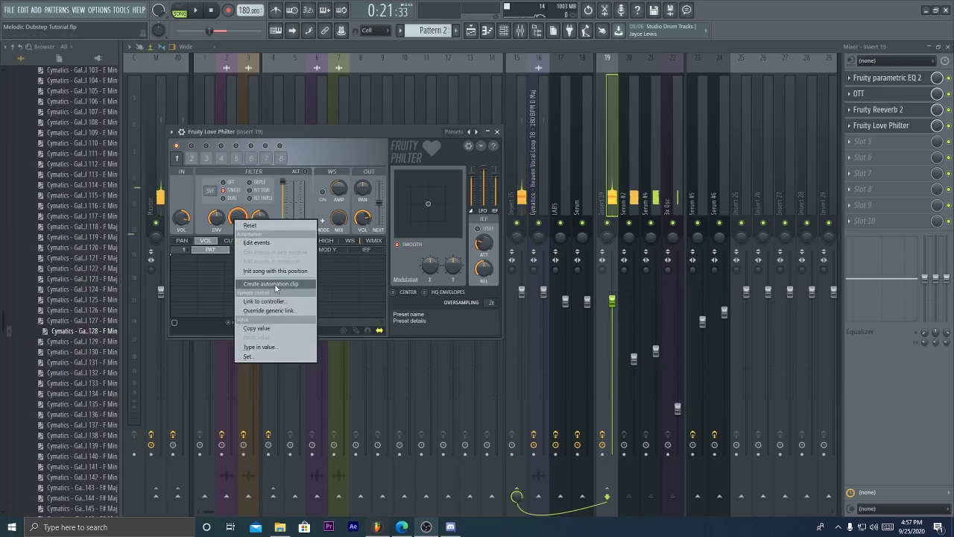
left_click(281, 291)
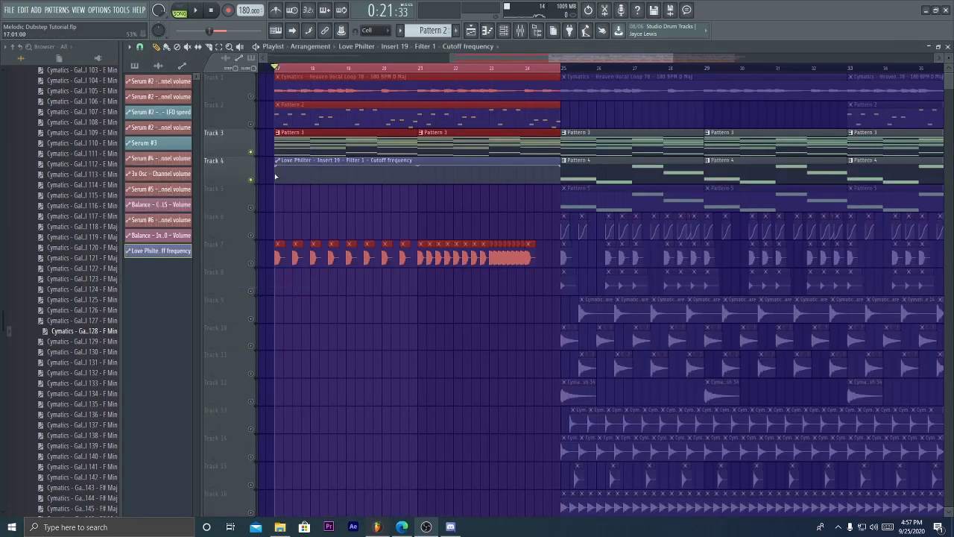
key("space")
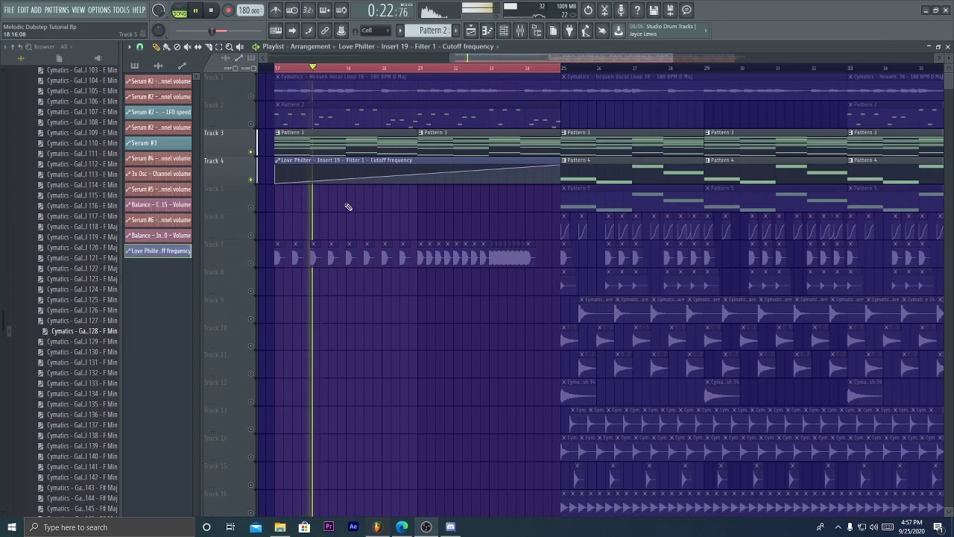
Step: Unmute the channel volume automation on Tracks 21 to 24 and play the filtered build-up
scroll(340, 256, "down", 5)
key("space")
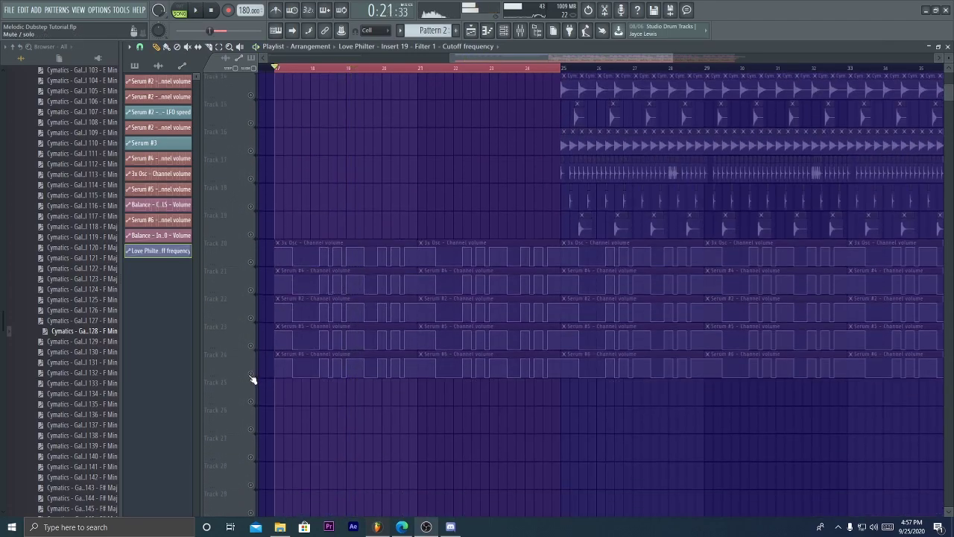
left_click(250, 373)
left_click(251, 345)
left_click(251, 318)
left_click(250, 290)
key("space")
scroll(324, 205, "up", 5)
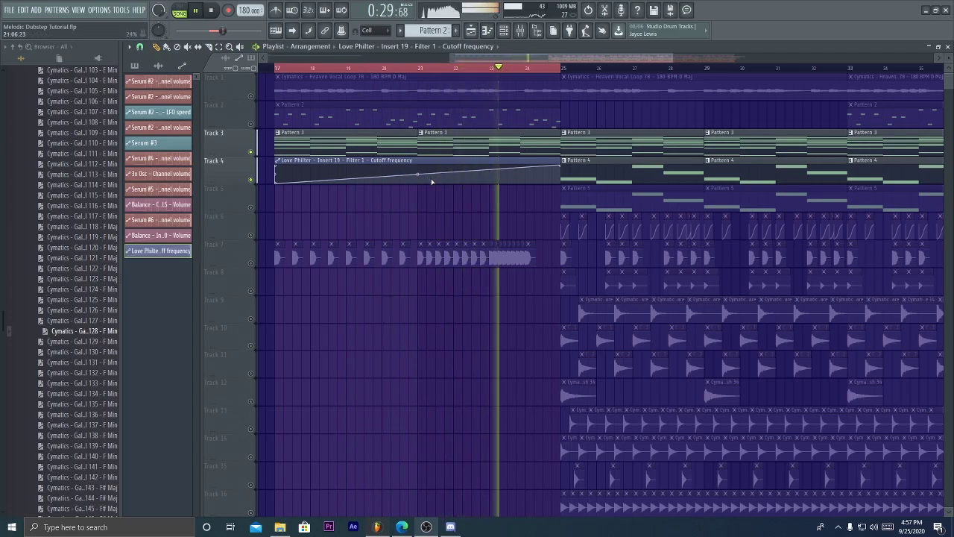
Step: Add points to the cutoff automation at bar 24 so it drops to minimum and rises again until bar 25
right_click(525, 165)
left_click_drag(531, 174, 528, 188)
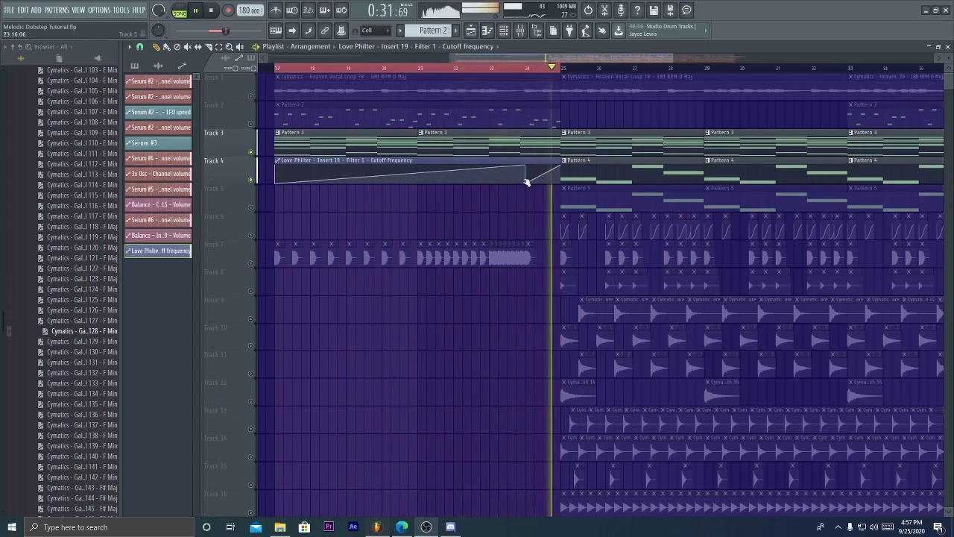
left_click(526, 68)
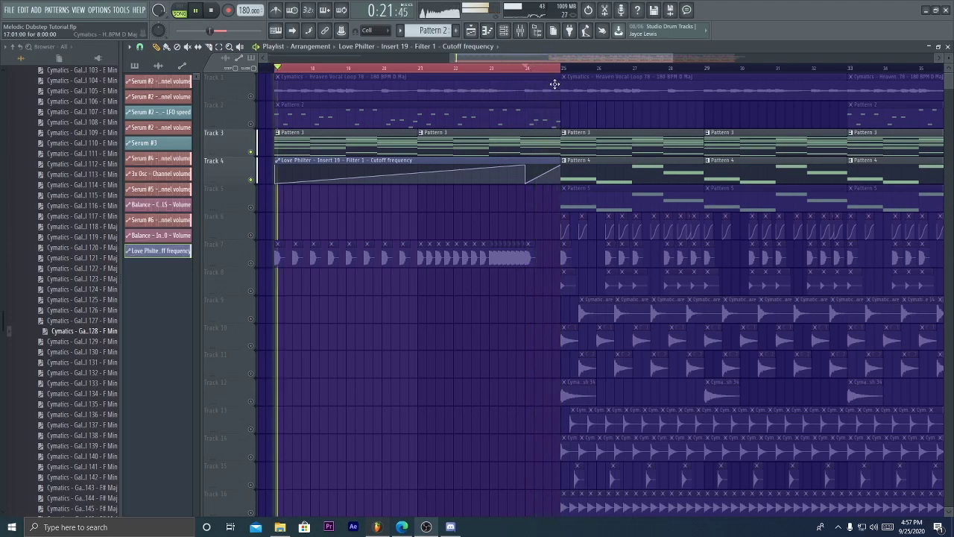
Step: Turn off the solo so all tracks sound, and play the build-up from bar 17
right_click(250, 179)
key("space")
key("space")
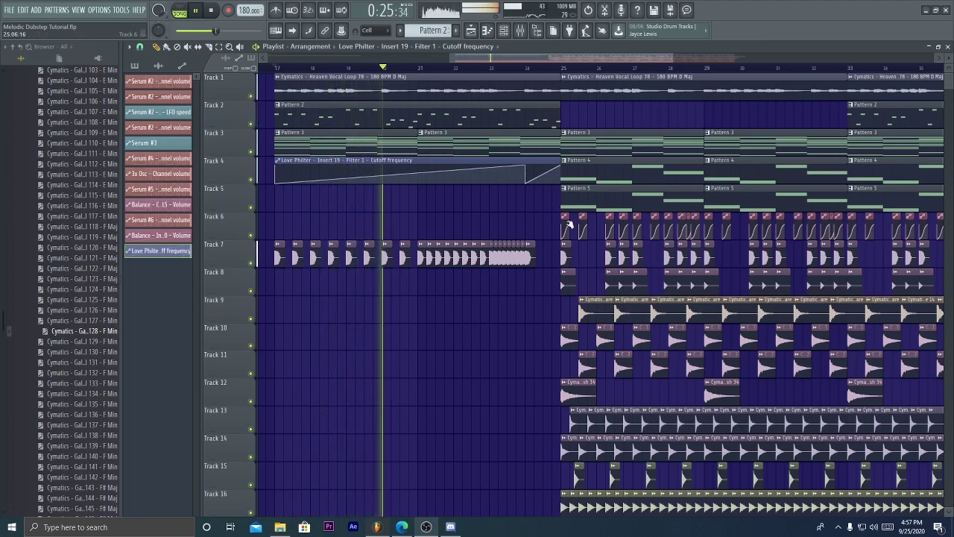
Step: Place copies of the Balance Insert 40 volume automation clip on Track 6 above each kick from bar 17 to bar 23
left_click(564, 216)
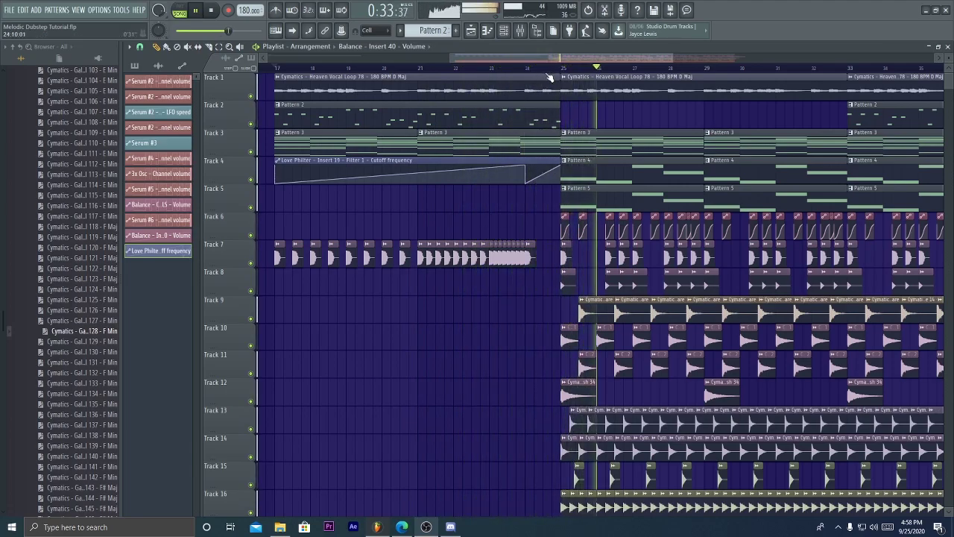
scroll(548, 76, "down", 2)
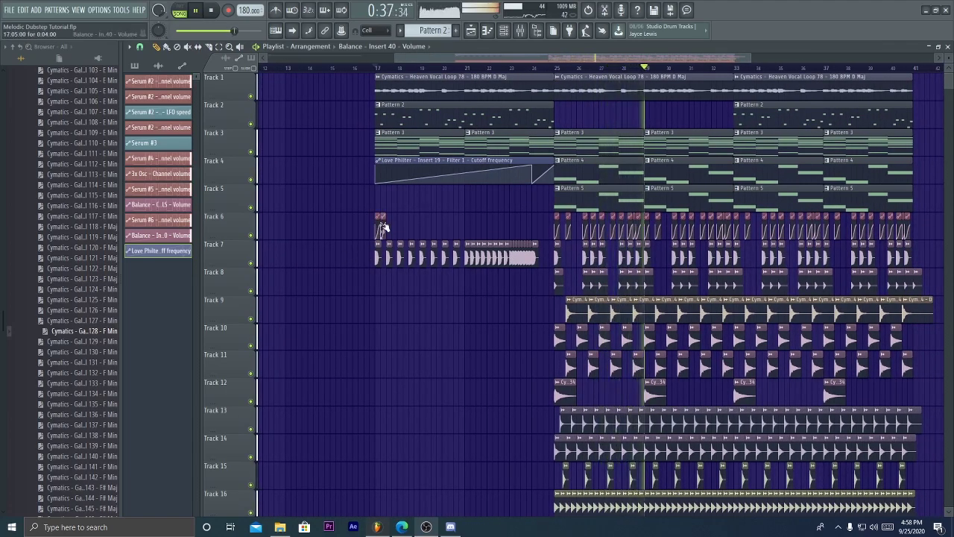
key("space")
scroll(398, 157, "up", 4)
key("space")
key("space")
left_click(424, 227)
left_click(455, 224)
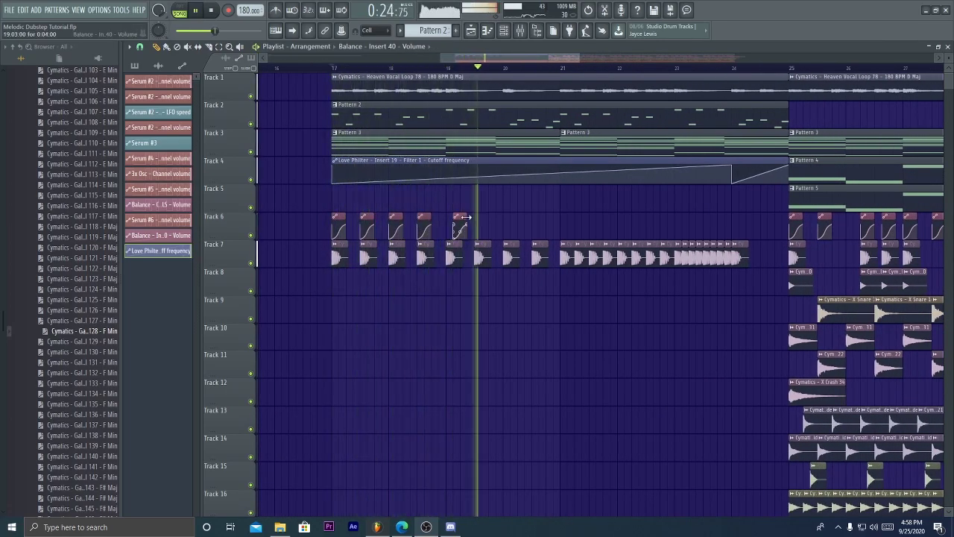
key("space")
left_click(486, 225)
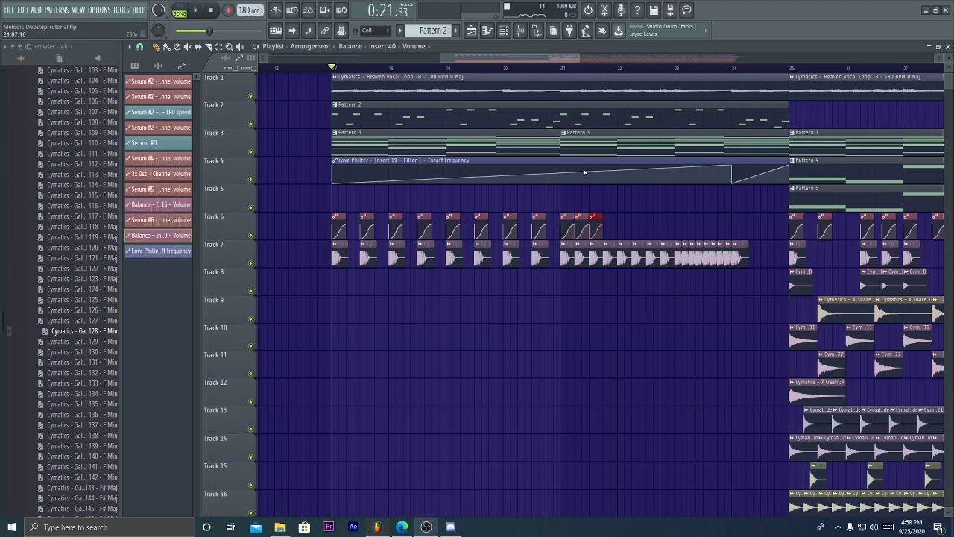
key("space")
scroll(439, 71, "down", 3)
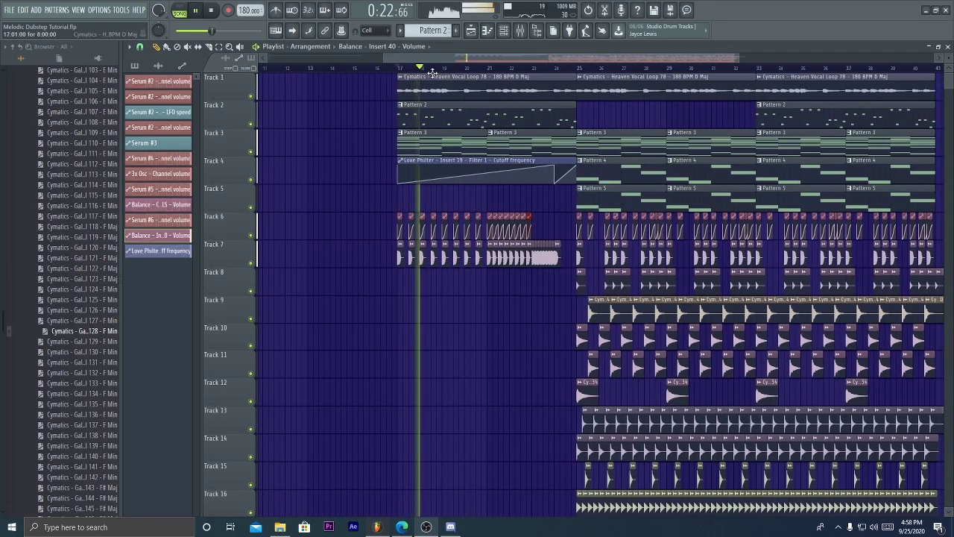
Step: Add a unique, shortened copy of the Insert 40 volume automation at bar 23 and repeat it above the fast kicks up to bar 24
left_click_drag(488, 60, 507, 58)
scroll(526, 70, "up", 3)
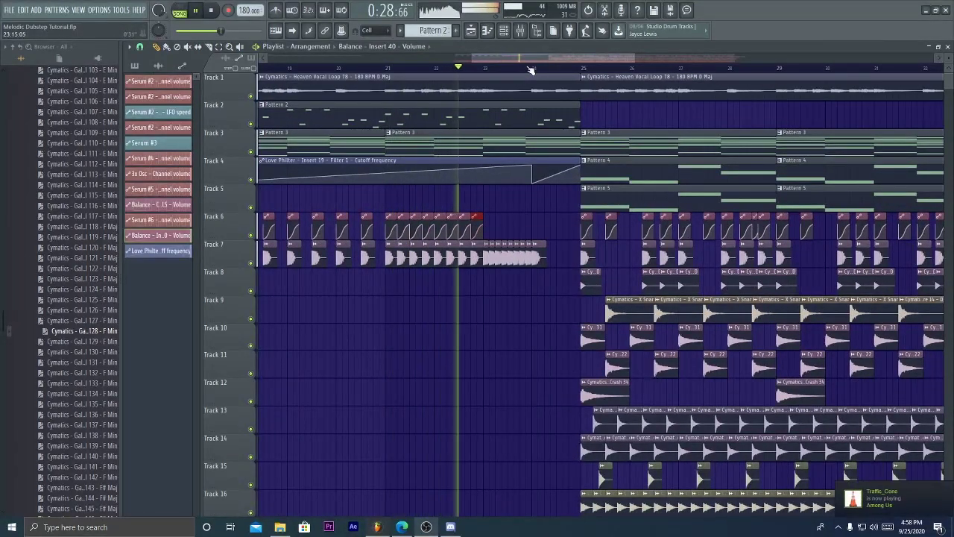
scroll(535, 70, "up", 3)
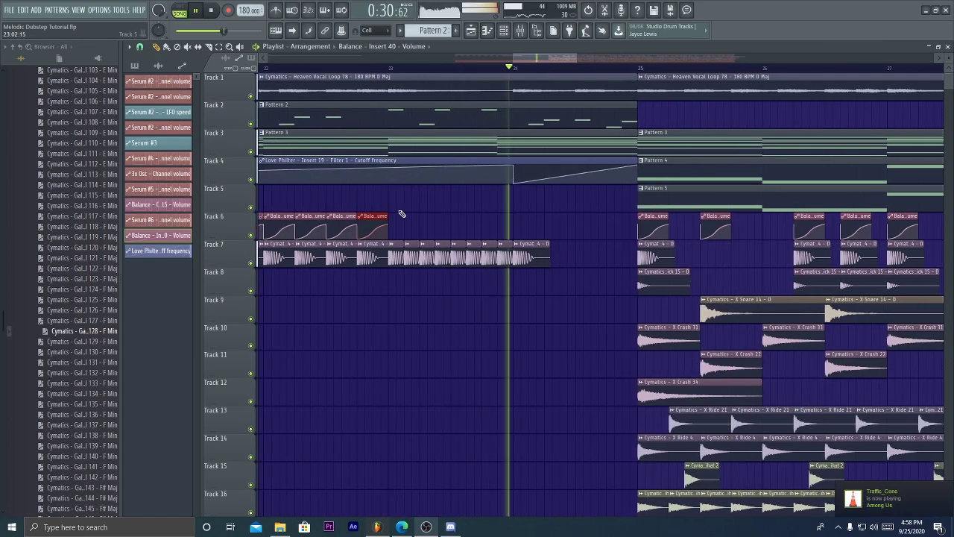
right_click(396, 223)
left_click(421, 298)
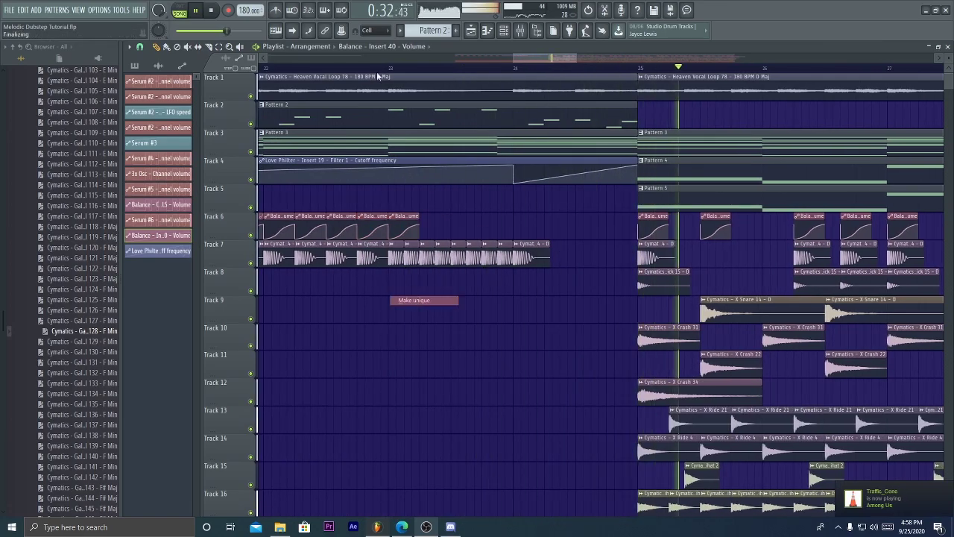
key("space")
scroll(409, 73, "up", 1)
scroll(410, 72, "up", 2)
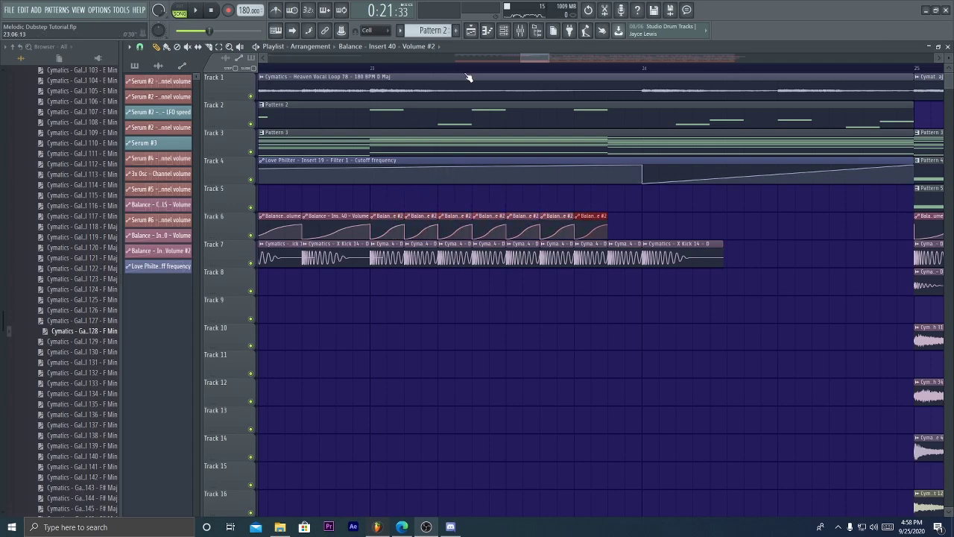
Step: Shorten the second Pattern 3 clip on Track 3 so it ends at bar 24, and play from there
left_click(635, 70)
scroll(667, 66, "down", 6)
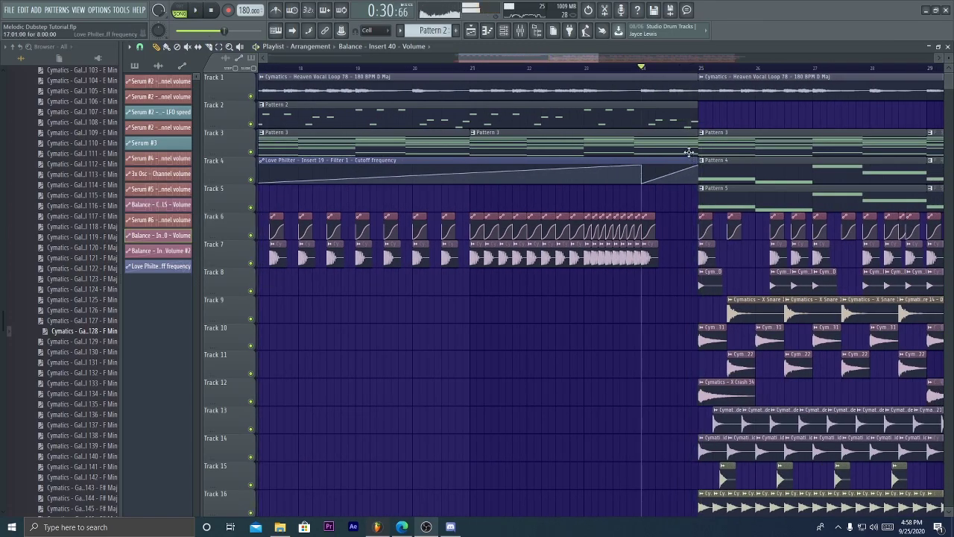
left_click_drag(694, 146, 641, 146)
key("space")
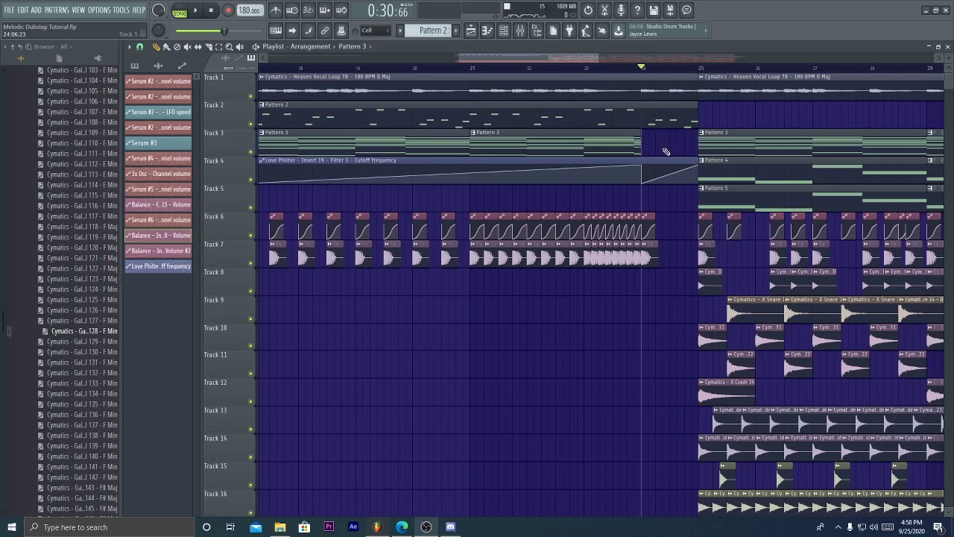
Step: Select the time range from bar 17 to 25 and add Fruity Reeverb 2 to slot 5 of mixer Insert 19
scroll(701, 66, "down", 4)
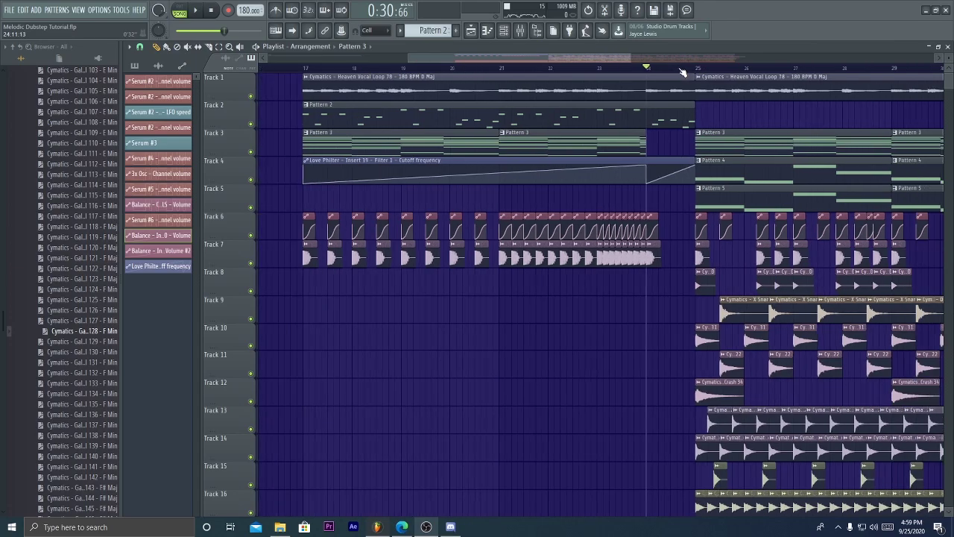
left_click_drag(508, 67, 687, 78)
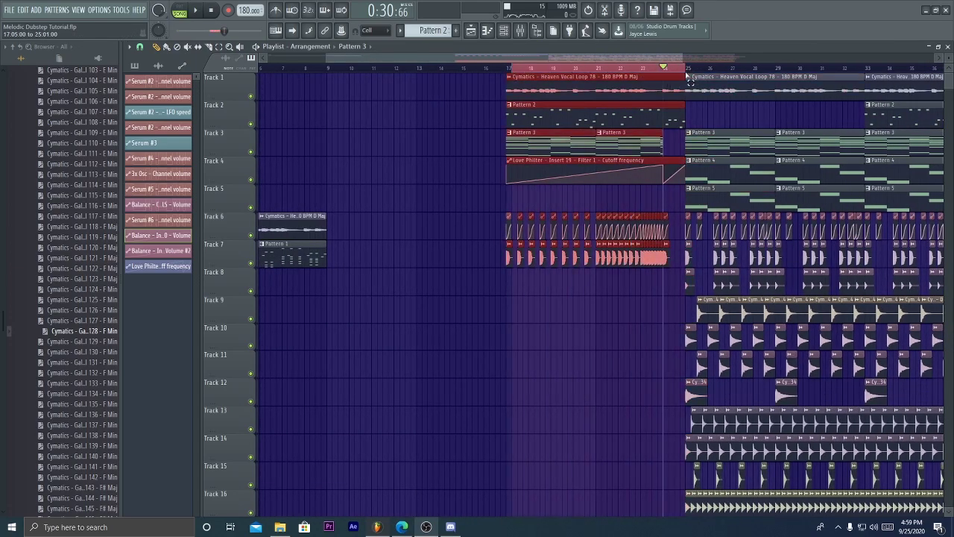
left_click(521, 31)
key("space")
key("space")
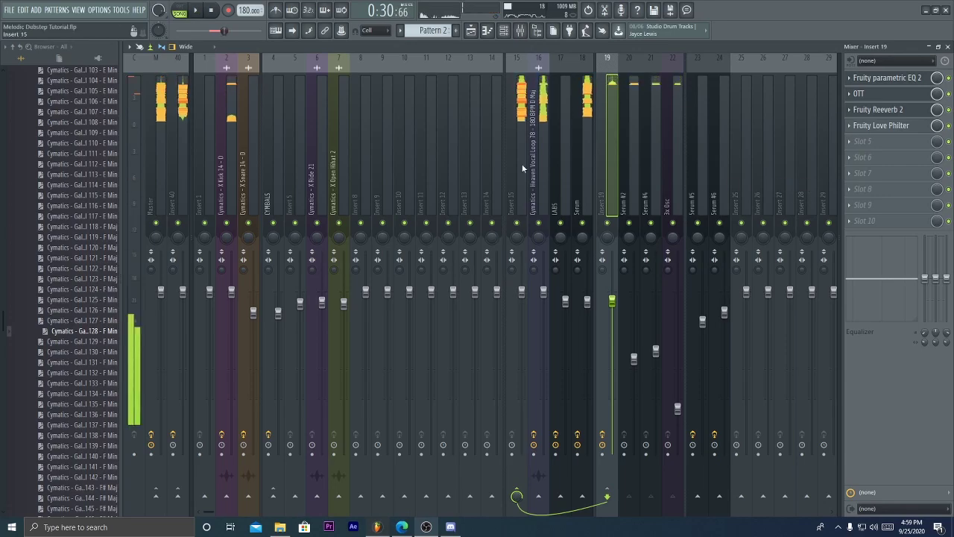
left_click(522, 171)
left_click(617, 171)
left_click(888, 142)
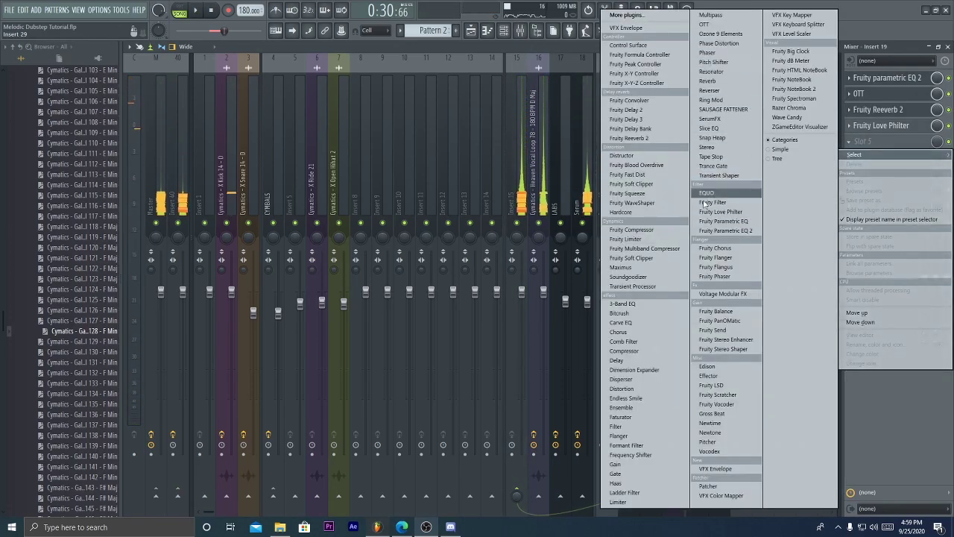
left_click(633, 138)
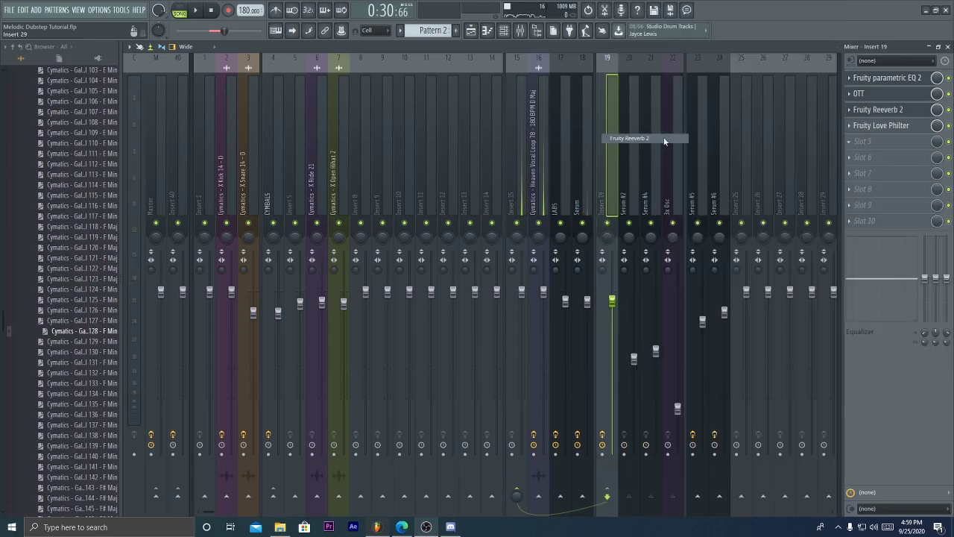
Step: Create automation clips for the new Fruity Reeverb 2's wet level and dry level on Insert 19
left_click_drag(433, 190, 436, 192)
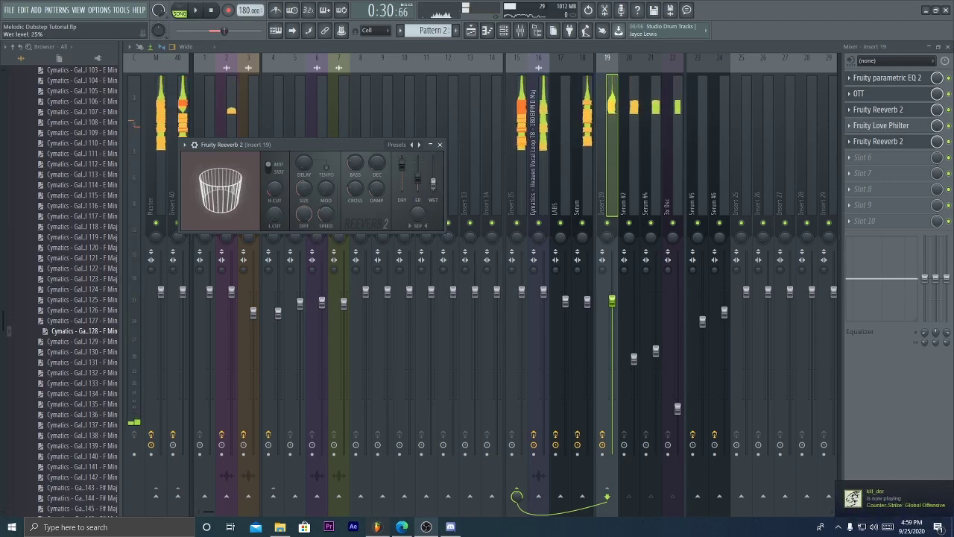
right_click(435, 187)
left_click(476, 254)
right_click(404, 161)
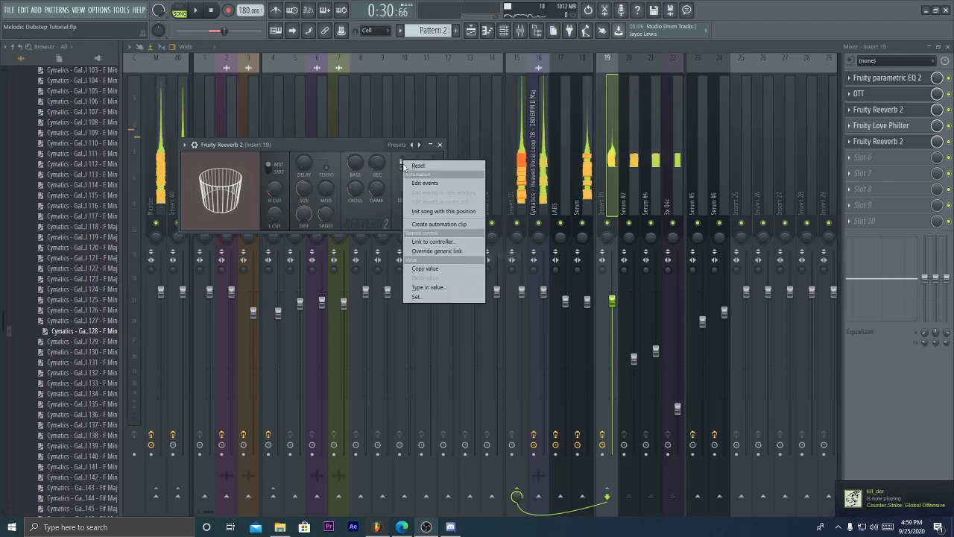
left_click(435, 223)
Step: Move the wet level automation to Track 9 and shape the wet level to rise and the dry level to fall from bar 24 to 25
scroll(694, 74, "up", 3)
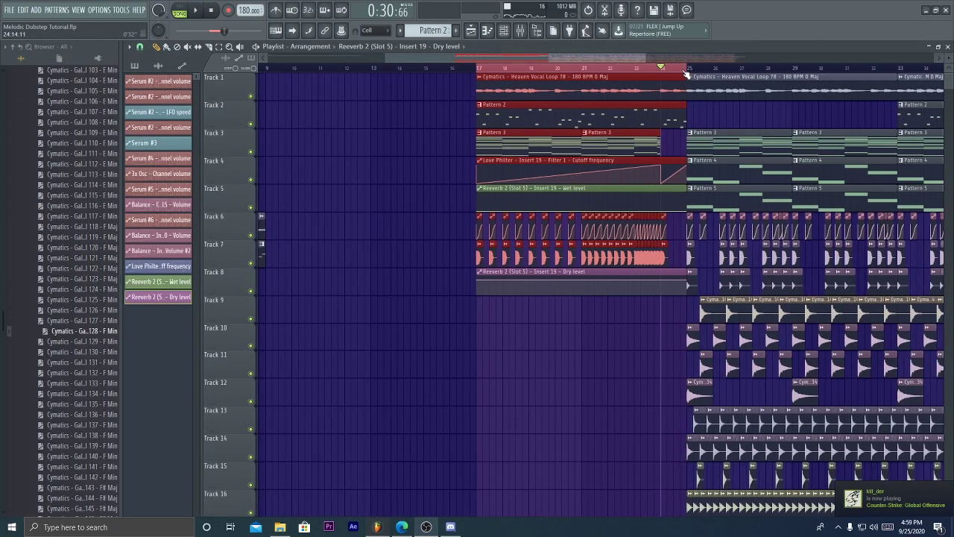
left_click_drag(652, 190, 596, 344)
scroll(650, 314, "up", 2)
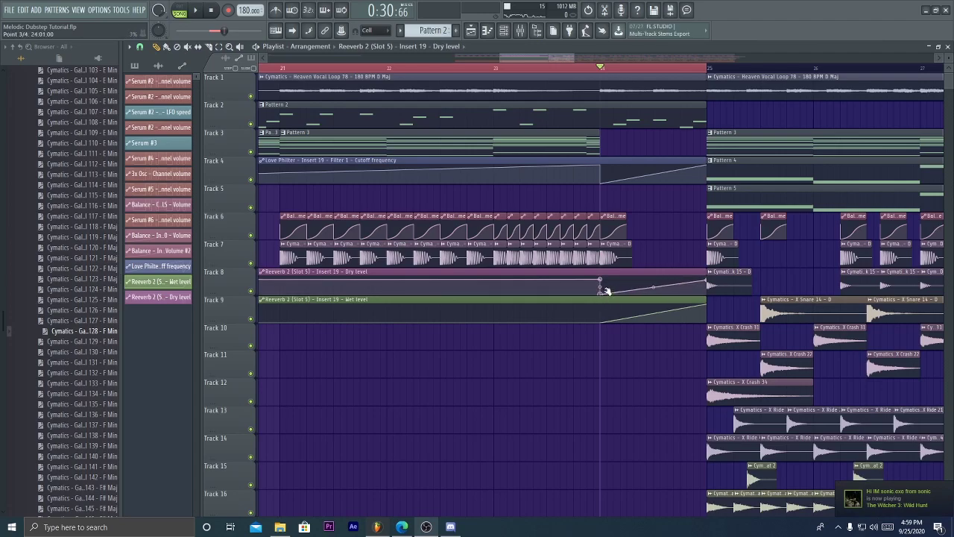
right_click(606, 287)
left_click_drag(707, 282, 708, 314)
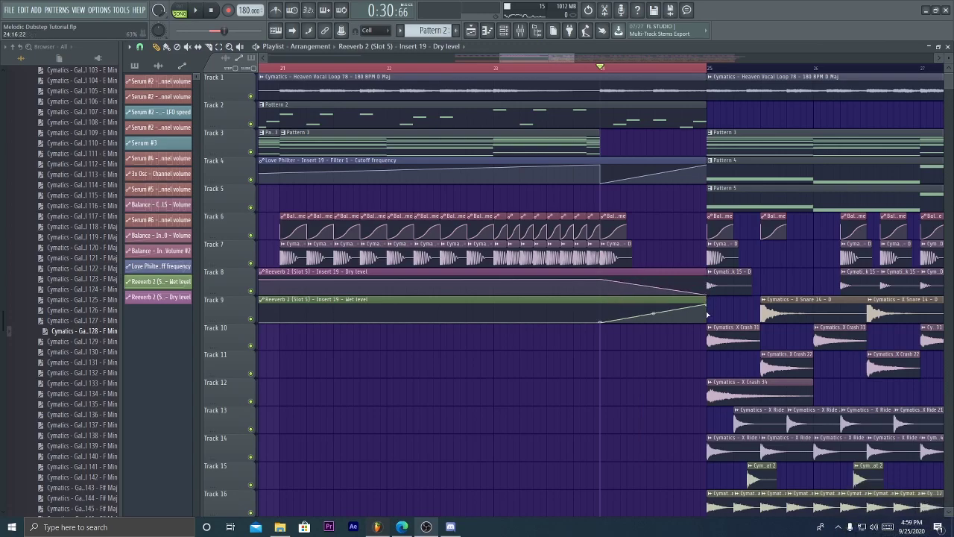
Step: Shorten the Pattern 2 clip on Track 2 so it ends at bar 24, and play the transition from bar 23
key("space")
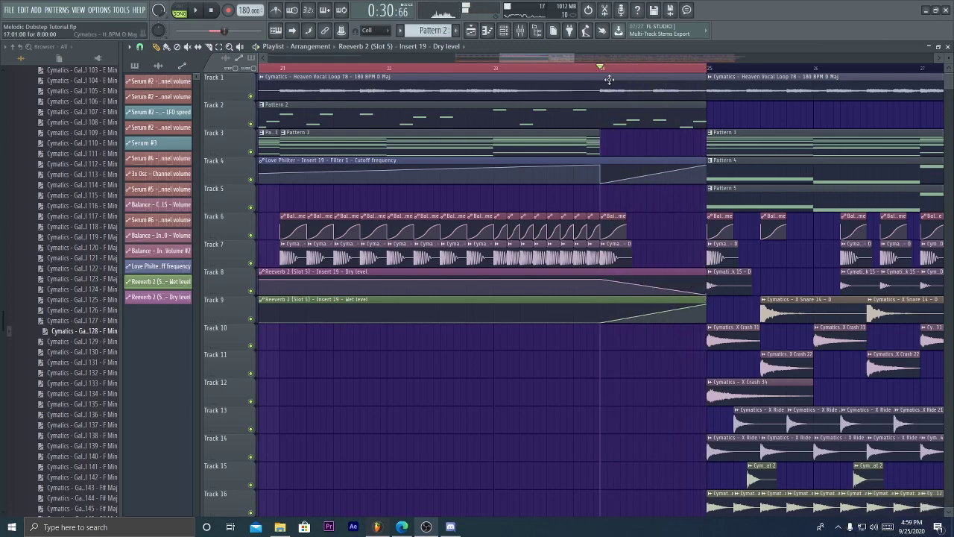
left_click_drag(613, 119, 599, 120)
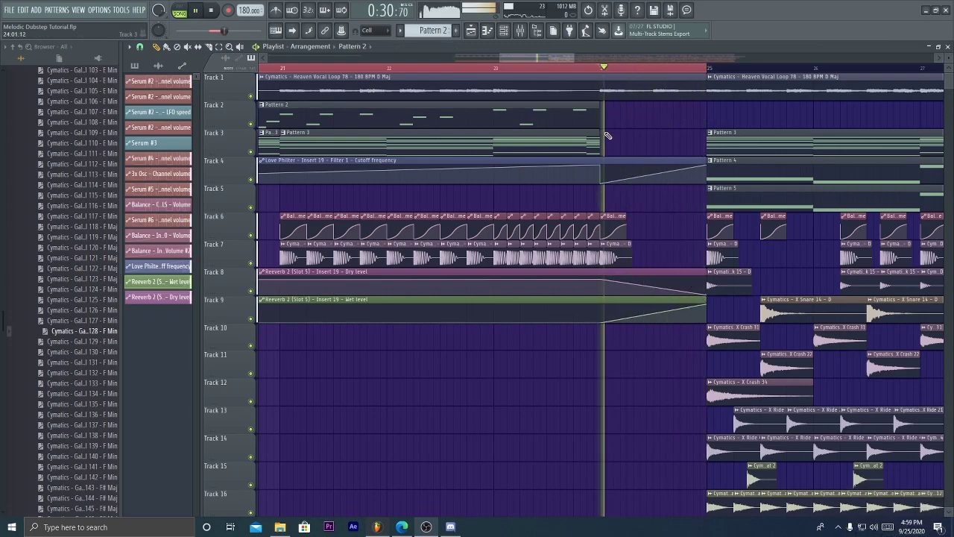
left_click(539, 67)
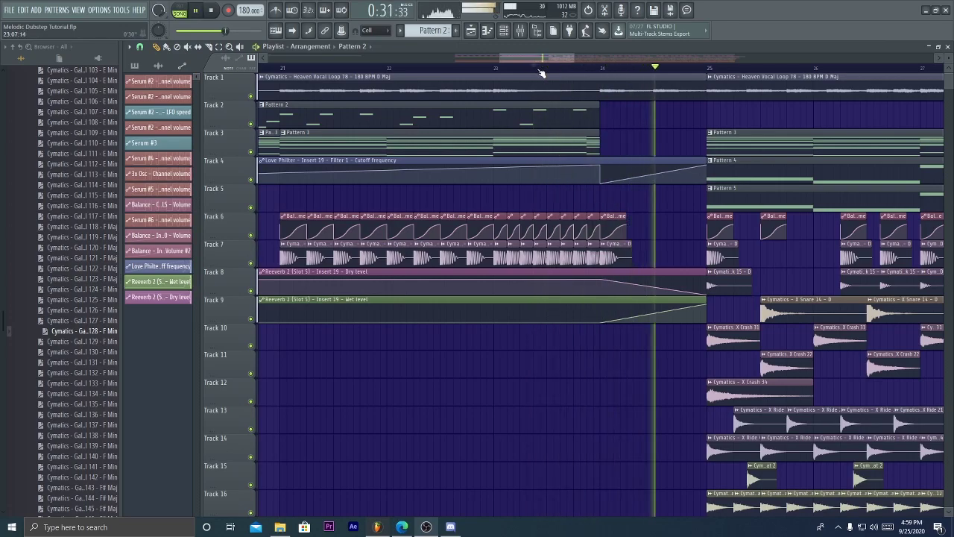
key("space")
Step: Extend the second Pattern 3 clip on Track 3 back to bar 25 and play the end of the build-up
scroll(565, 78, "down", 2)
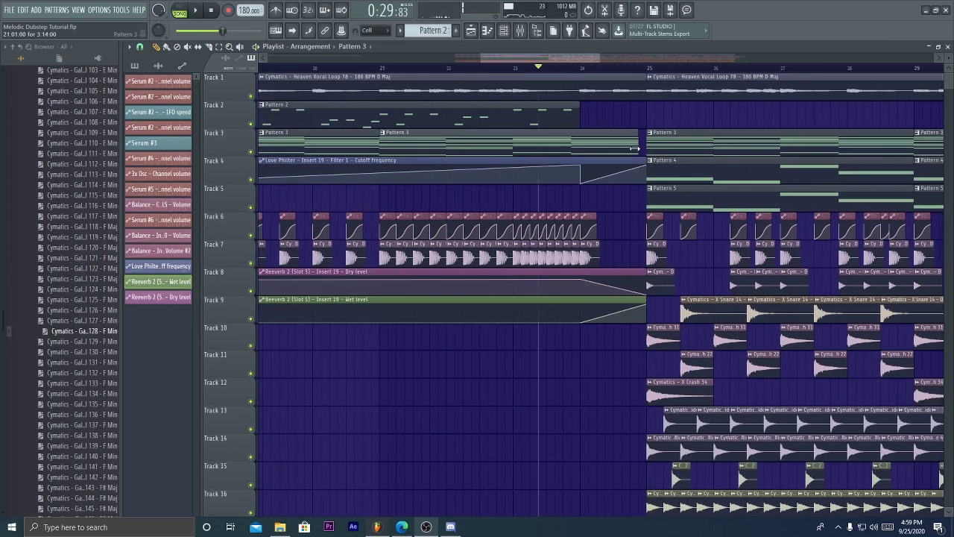
left_click_drag(633, 149, 645, 150)
key("space")
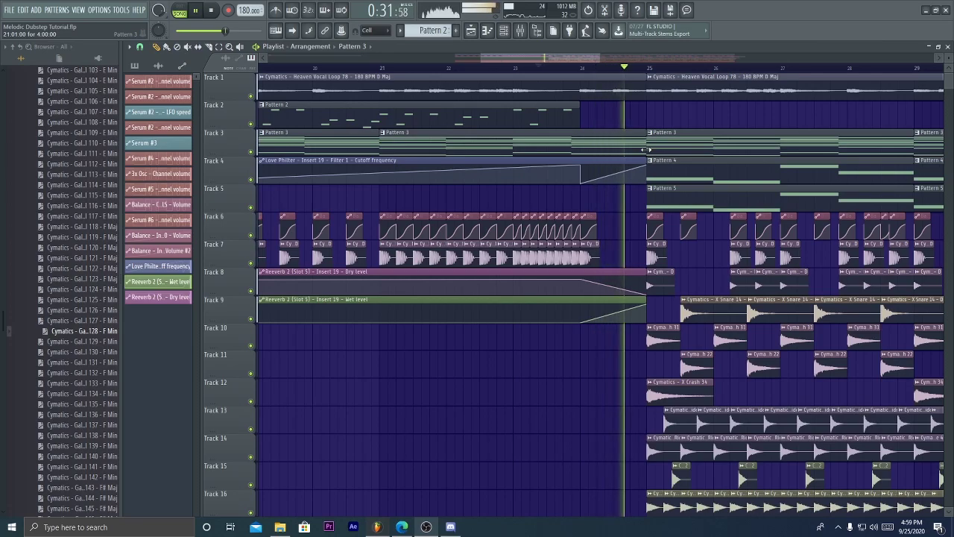
key("space")
left_click(566, 68)
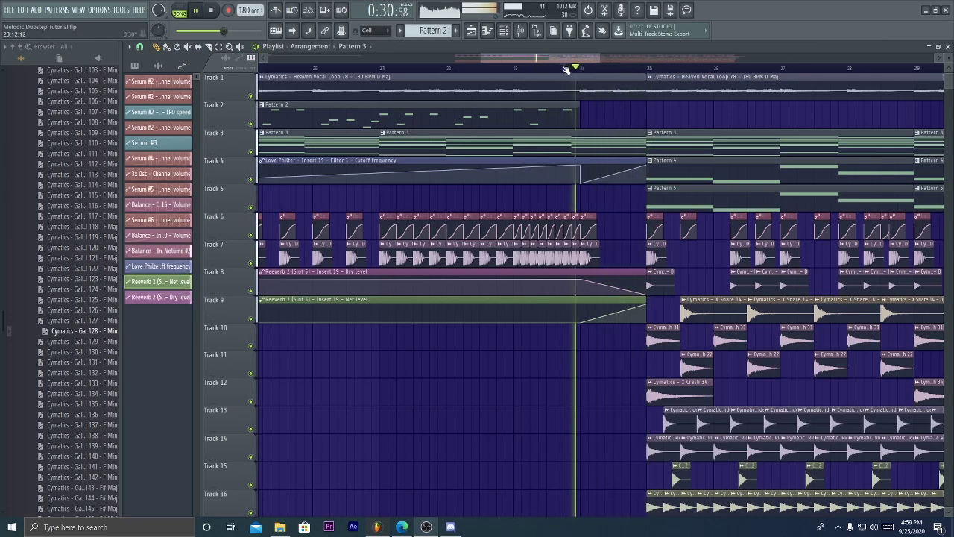
key("space")
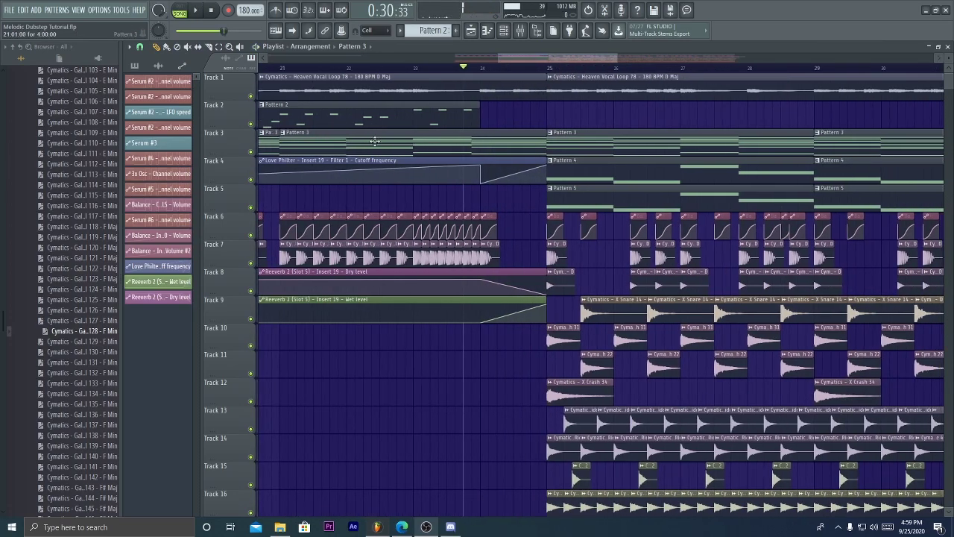
Step: Make the Pattern 3 clip at bar 21 unique and adjust its Serum #2 notes so the last chord starts at bar 4
left_click(283, 133)
left_click(306, 151)
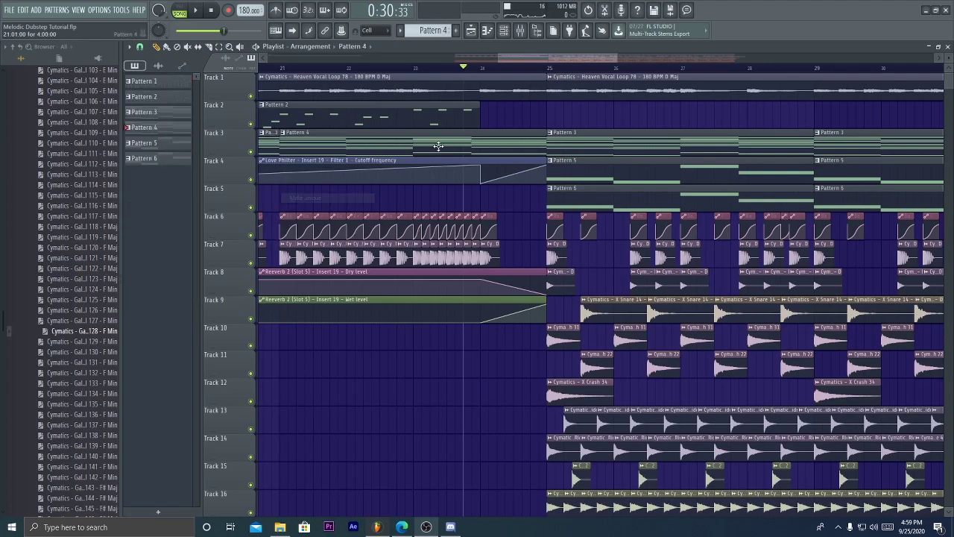
double_click(350, 138)
left_click_drag(442, 93, 421, 117)
left_click_drag(581, 95, 522, 216)
left_click_drag(622, 85, 27, 447)
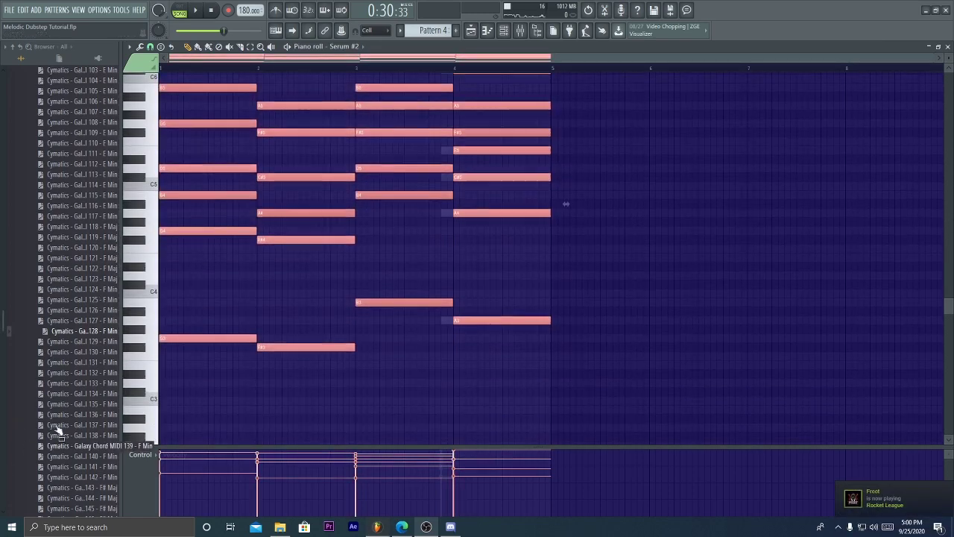
Step: Apply the same last-chord timing to Serum #4 and 3x Osc in Pattern 4, and play the result
key("F5")
key("F6")
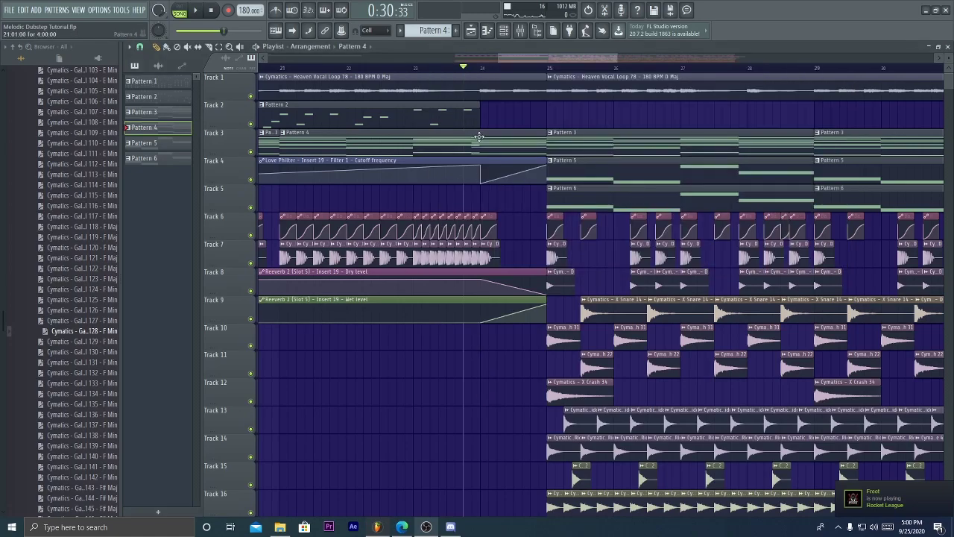
key("F5")
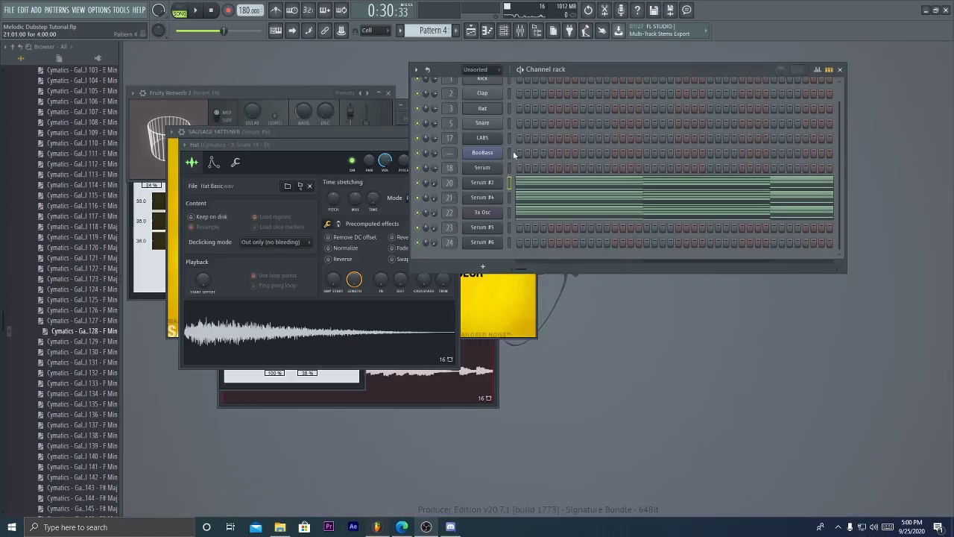
left_click(555, 198)
key("F7")
left_click(534, 213)
key("space")
key("F7")
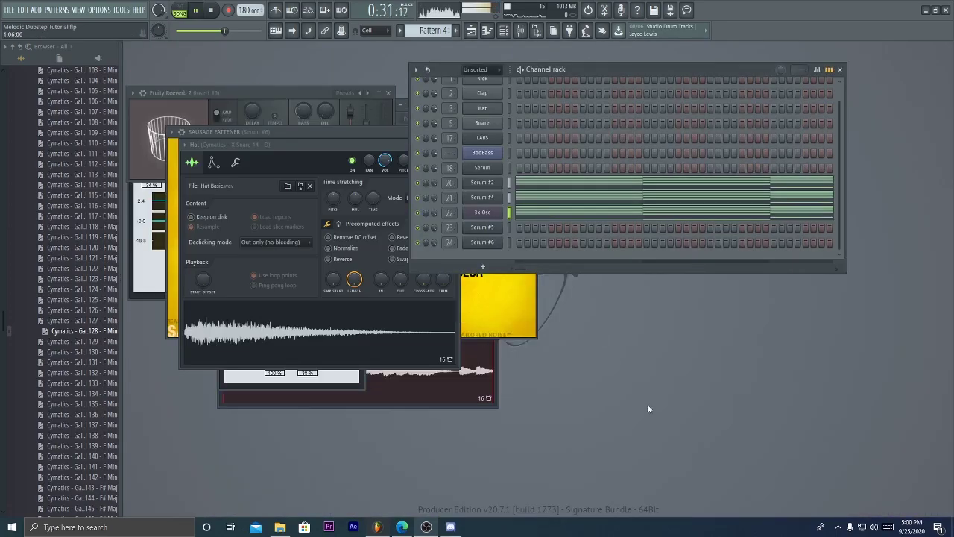
Step: Return to the playlist and isolate the chords with their filter and reverb automation on Tracks 3, 4, 8 and 9 during playback
key("F6")
key("Tab")
key("Tab")
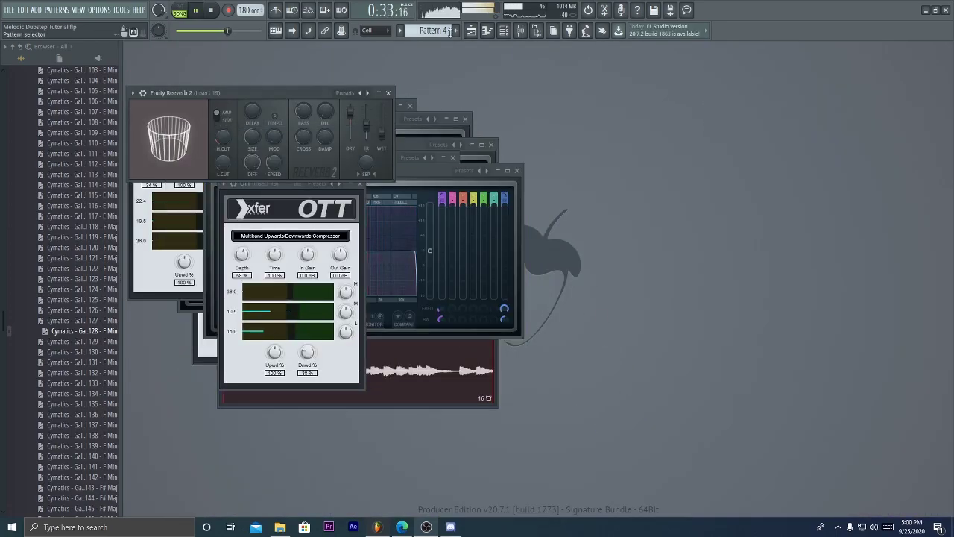
left_click(471, 30)
scroll(447, 186, "down", 4)
scroll(372, 201, "down", 3)
right_click(251, 206)
left_click(250, 179)
scroll(291, 179, "up", 4)
left_click(250, 179)
left_click(251, 151)
scroll(515, 68, "up", 4)
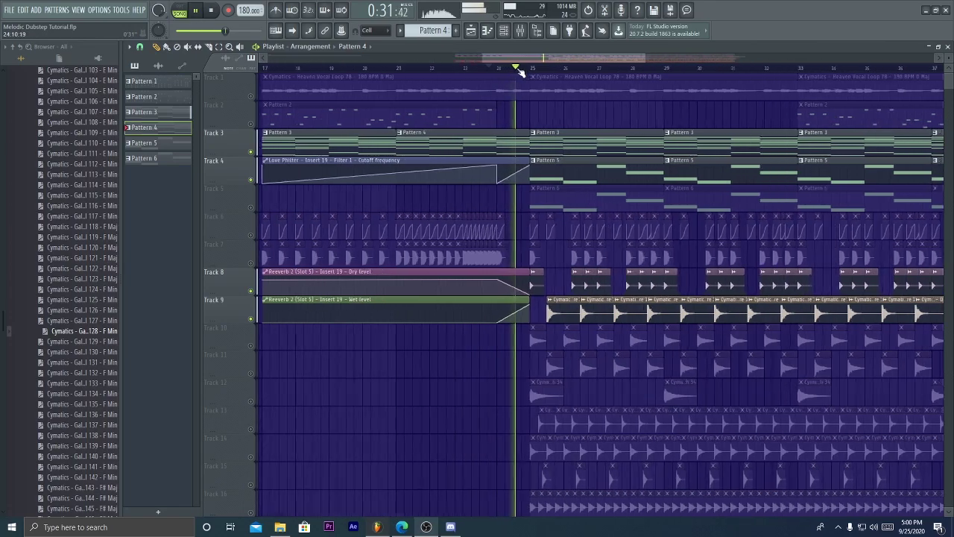
Step: Finish auditioning the isolated chords, re-enable all tracks, and play the full build-up into the drop
scroll(569, 216, "down", 3)
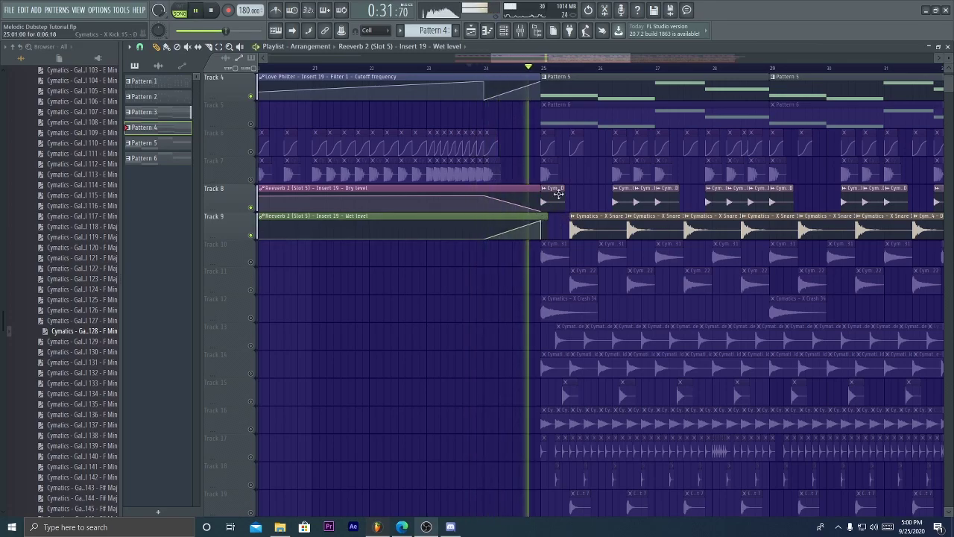
scroll(587, 189, "up", 3)
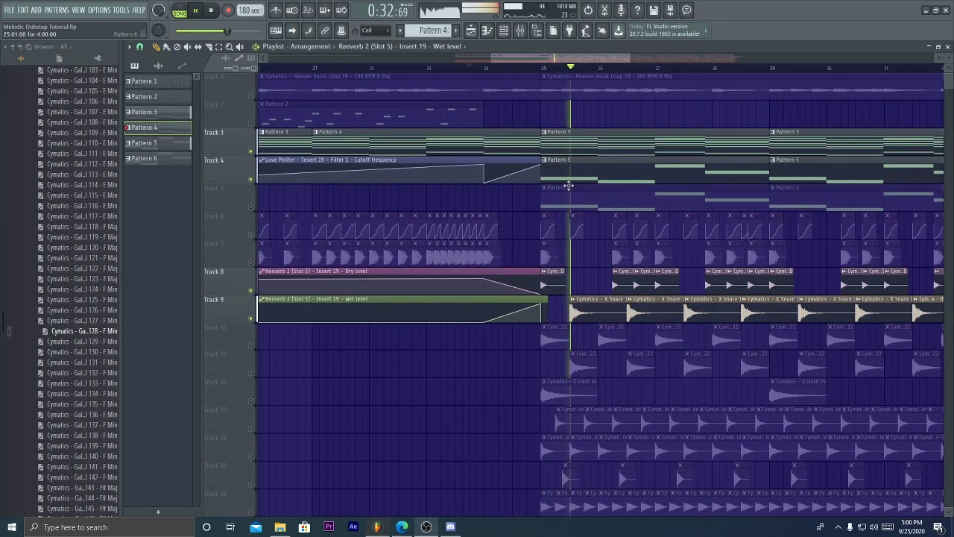
left_click(251, 207, "ctrl")
left_click(250, 206, "ctrl")
scroll(324, 69, "down", 5)
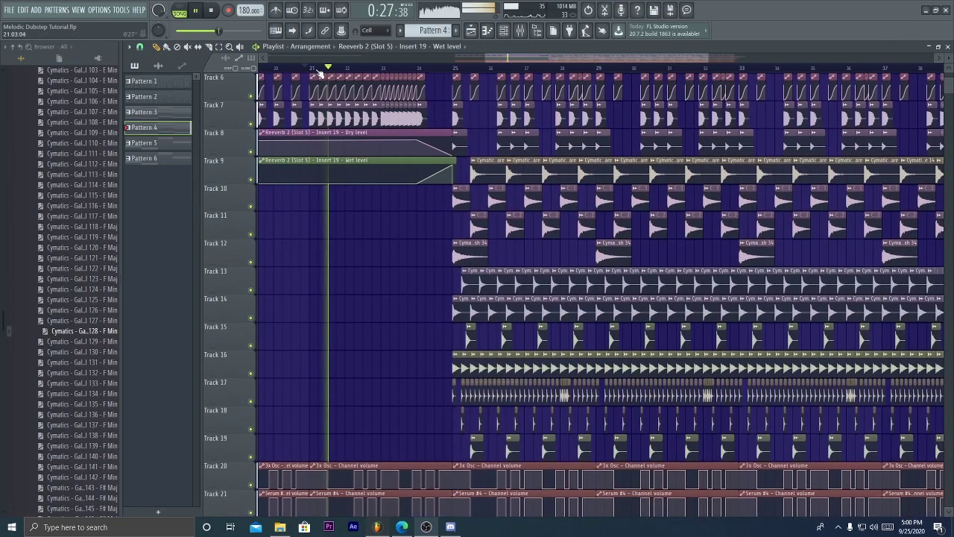
scroll(530, 134, "up", 5)
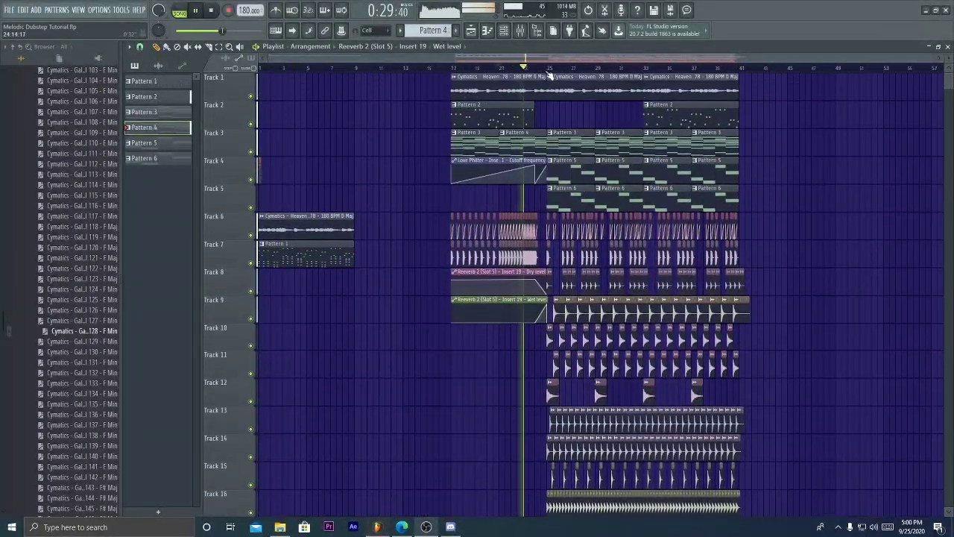
scroll(549, 74, "up", 3)
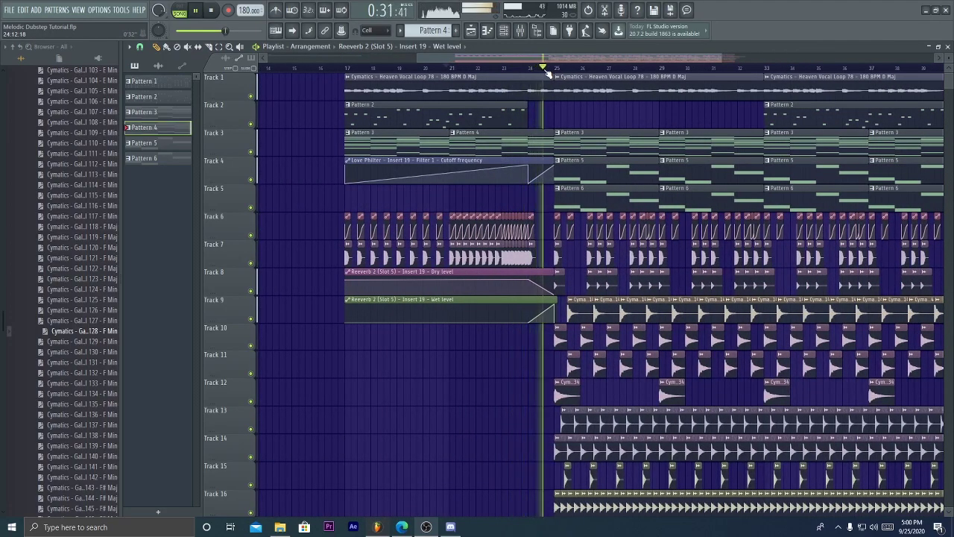
scroll(549, 71, "down", 3)
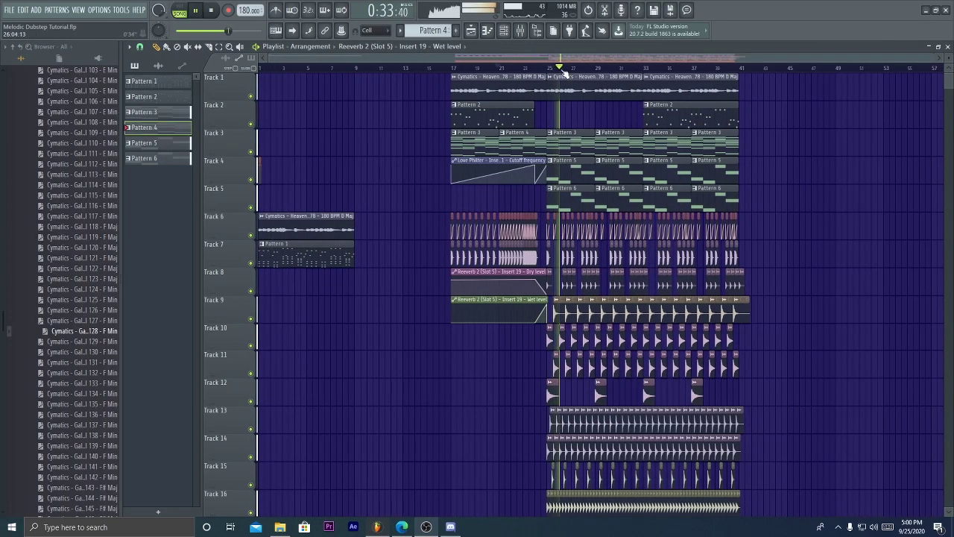
scroll(559, 71, "up", 3)
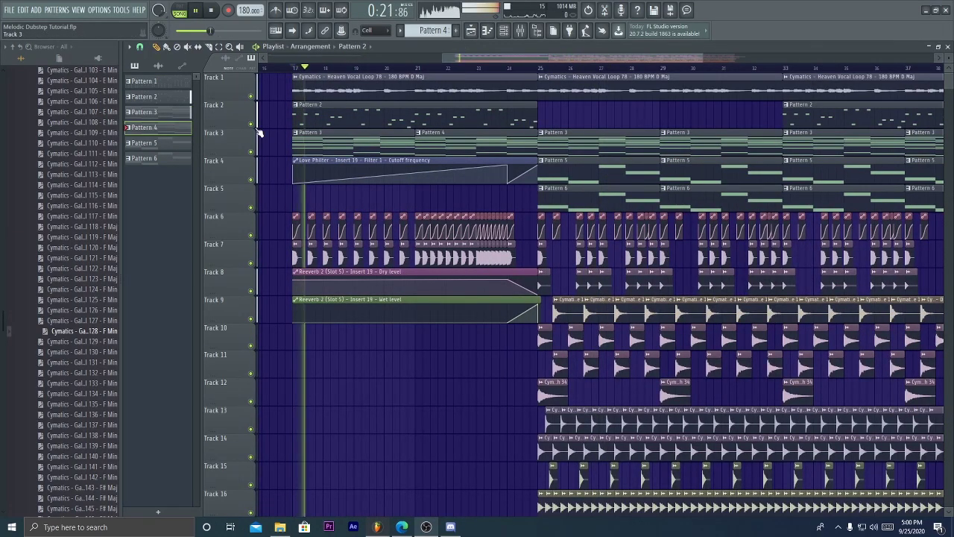
Step: Add Fruity Love Philter to the Serum mixer track and create a filter cutoff automation clip spanning bars 17 to 25
left_click_drag(292, 68, 503, 88)
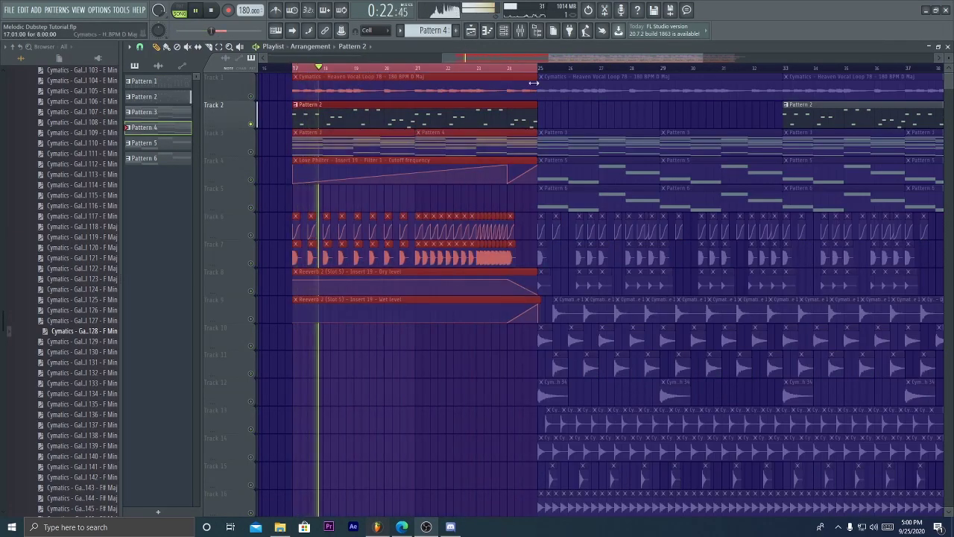
left_click(520, 30)
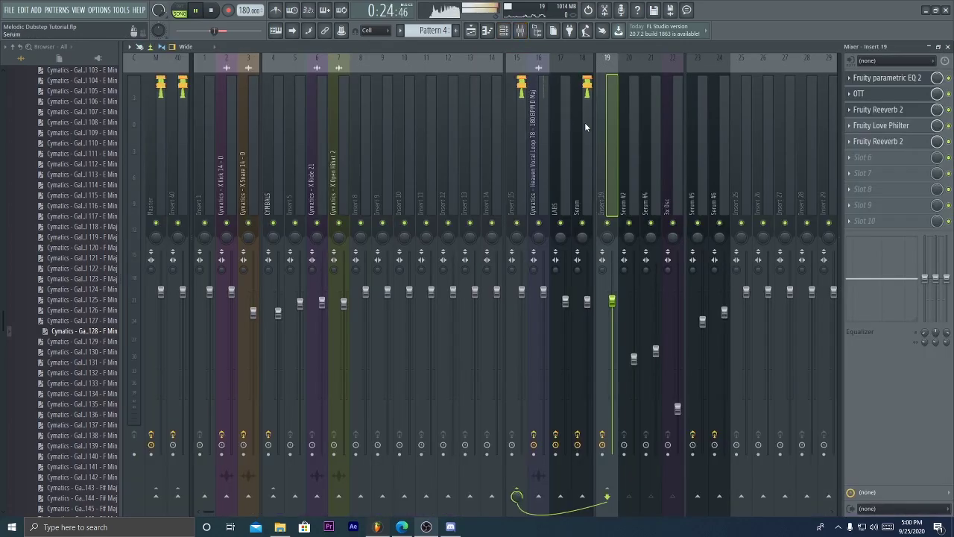
left_click(584, 127)
left_click(862, 141)
left_click(721, 211)
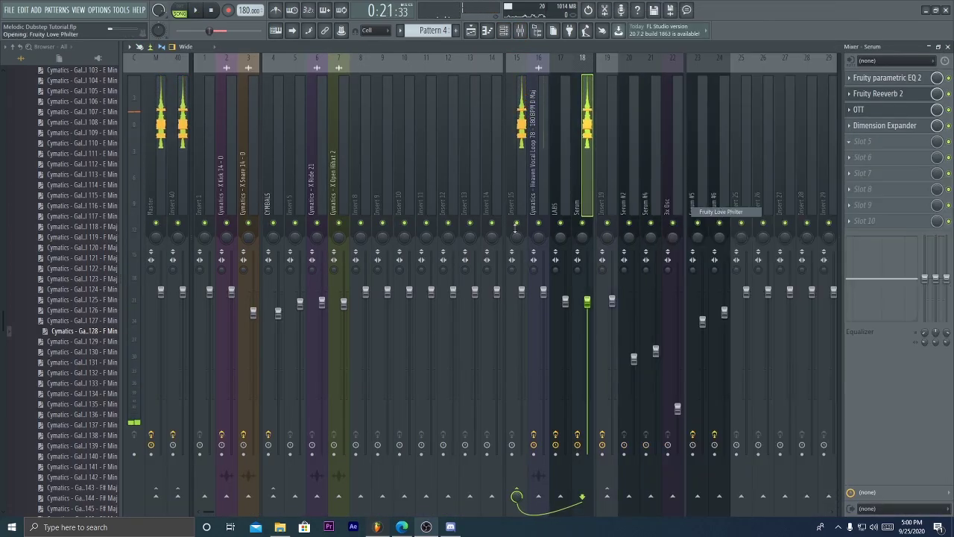
right_click(224, 204)
left_click(262, 272)
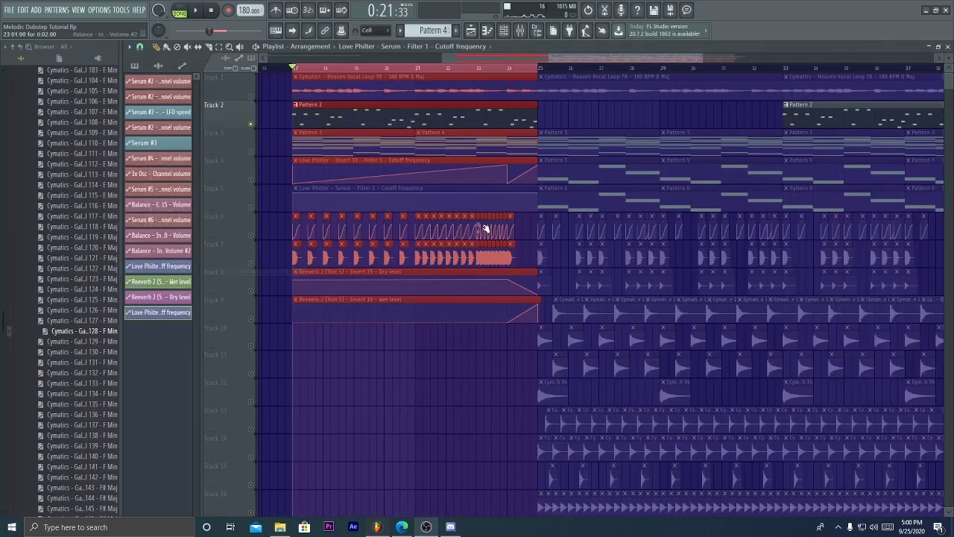
Step: Shape the Serum cutoff automation to rise until bar 24, drop, and rise again to bar 25, auditioning it with Pattern 2 isolated
left_click(259, 210)
key("space")
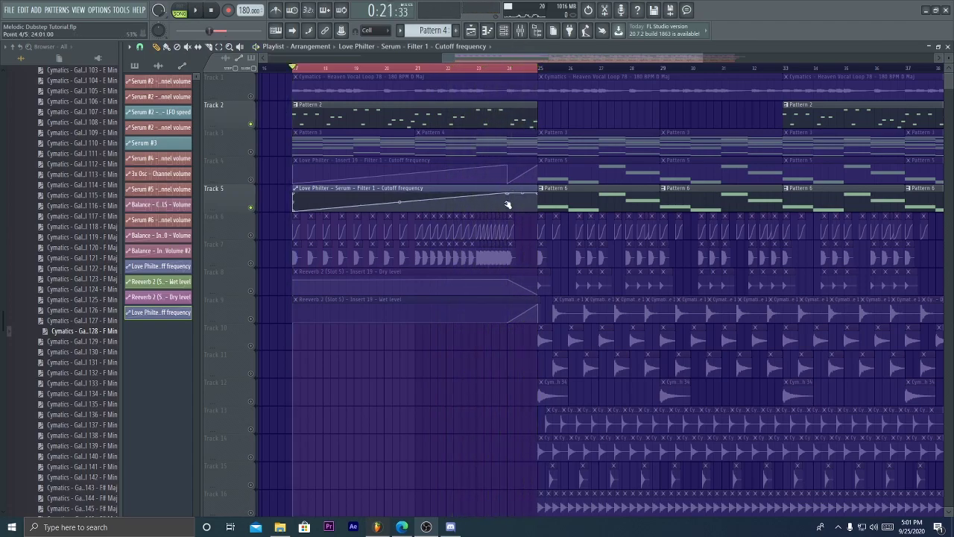
left_click(511, 69)
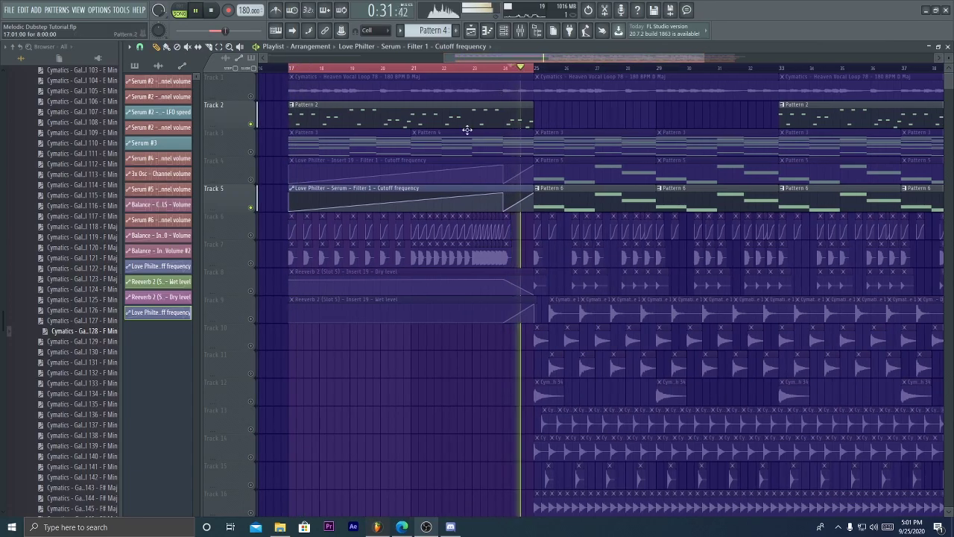
key("space")
Step: Re-enable all tracks and play the complete build-up from bar 17
left_click(257, 125, "ctrl")
key("space")
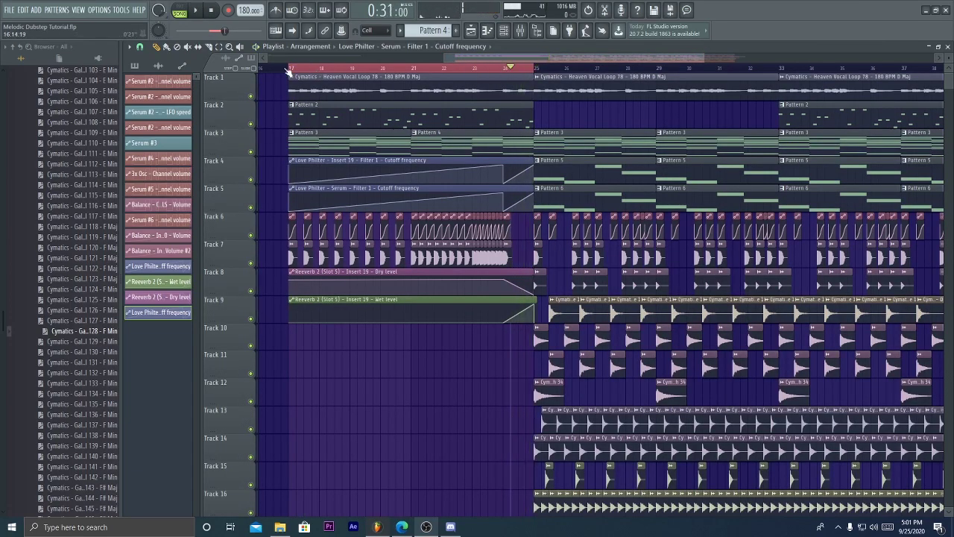
left_click(289, 70)
key("space")
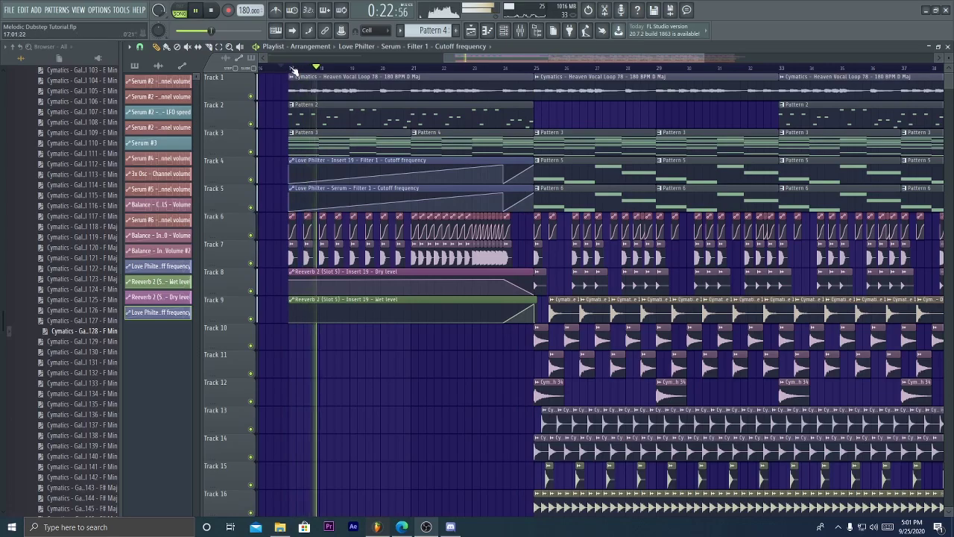
Step: Move the two reverb and two filter automation clips to Tracks 16–19 and loop bars 17 to 25 in playback
left_click_drag(292, 69, 533, 70)
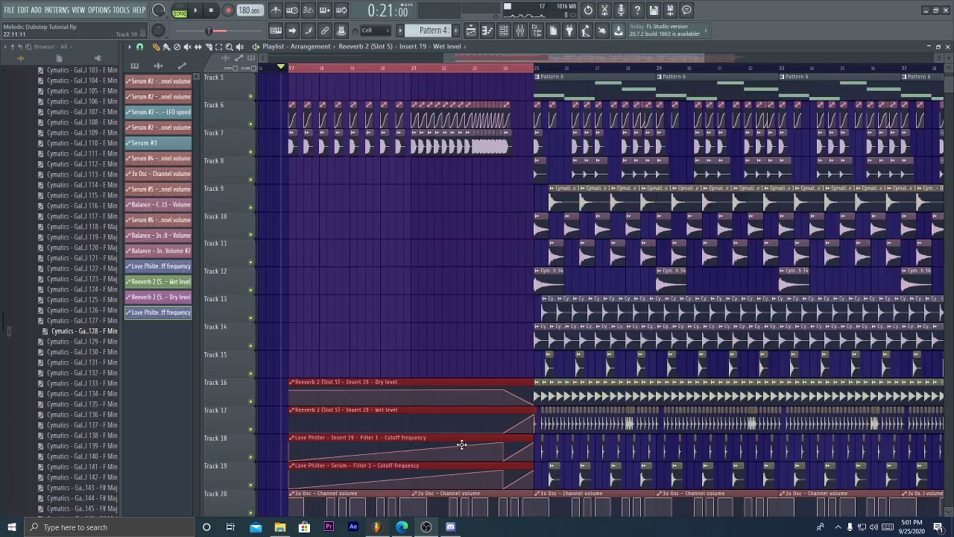
key("space")
scroll(454, 238, "down", 5)
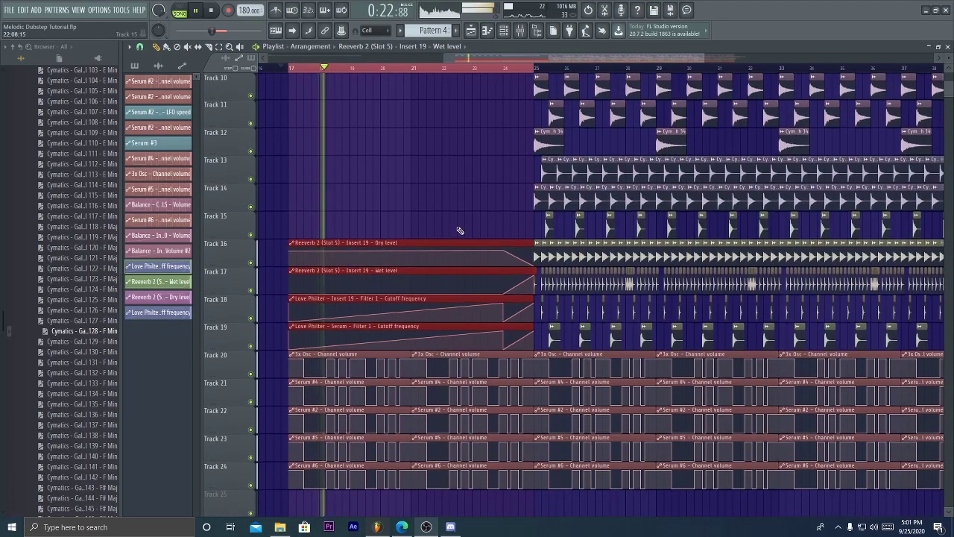
scroll(440, 164, "down", 6)
scroll(420, 104, "up", 3)
scroll(449, 158, "up", 12)
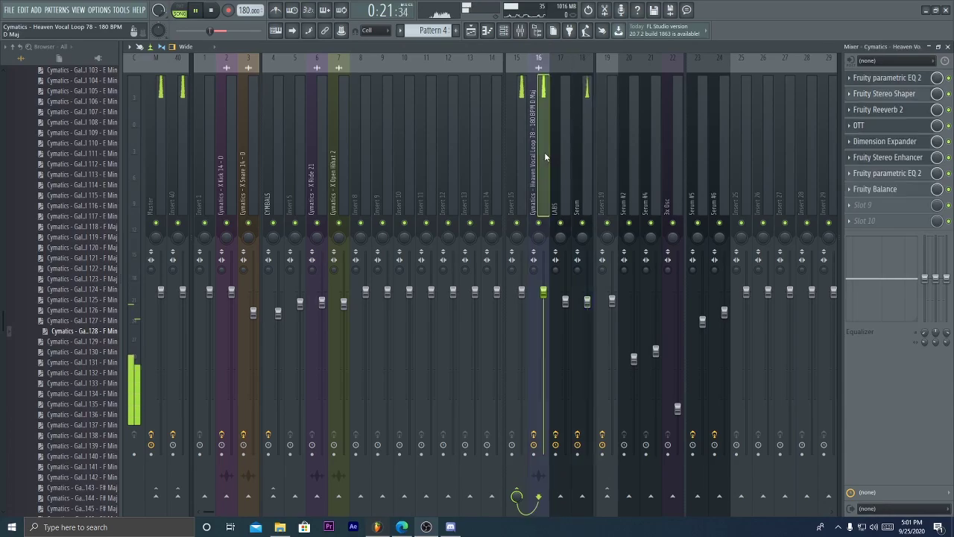
Step: Add Fruity Love Philter to the vocal loop's mixer track and create a rising filter cutoff automation clip on Track 4
left_click(864, 204)
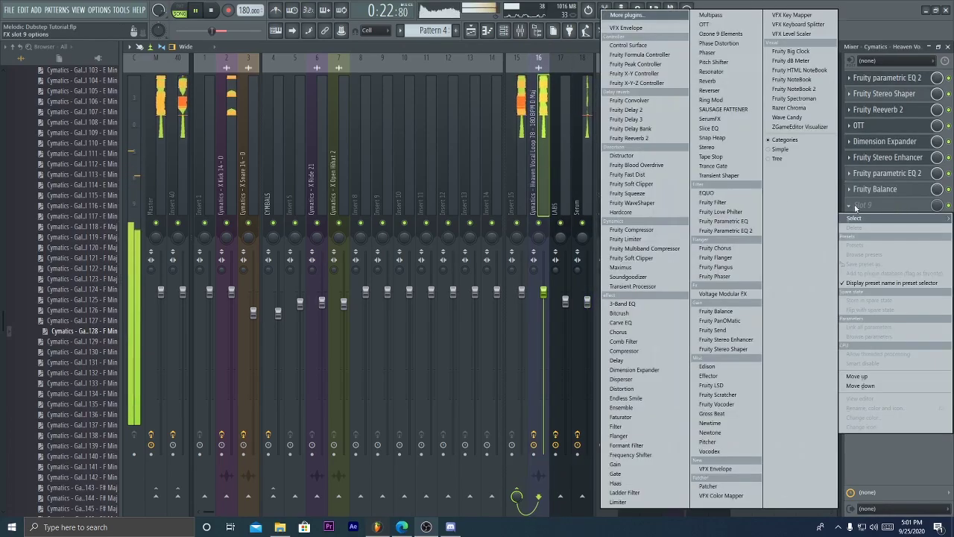
left_click(742, 213)
right_click(231, 205)
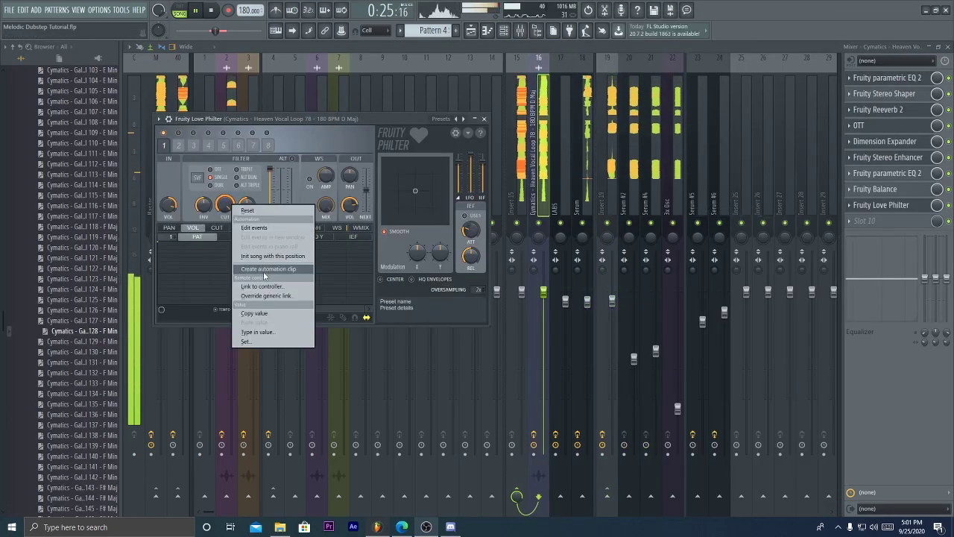
left_click(263, 270)
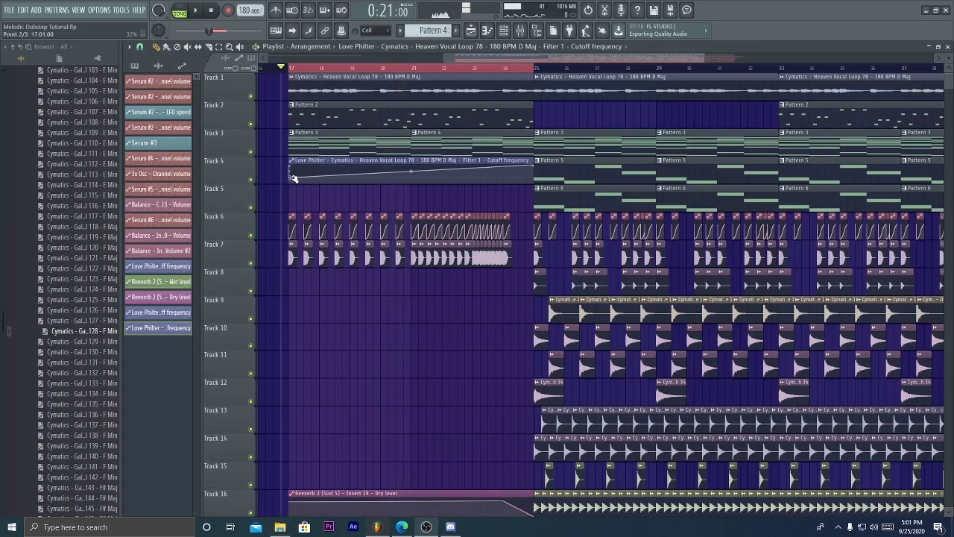
Step: Try deleting alternate kicks and their volume clips on Tracks 6 and 7 in the build-up, and restore them
scroll(315, 212, "down", 3)
right_click(339, 175)
right_click(339, 146)
right_click(373, 179)
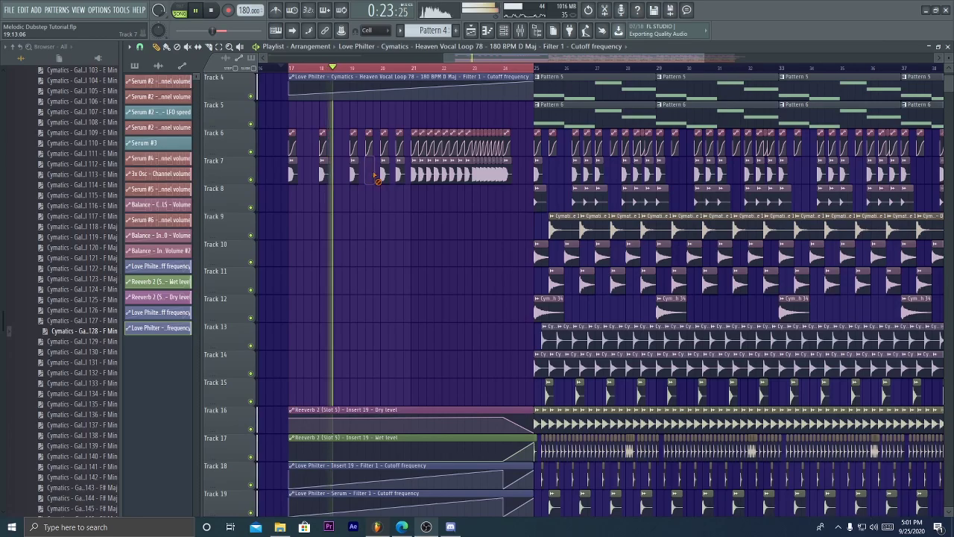
key("ctrl+z")
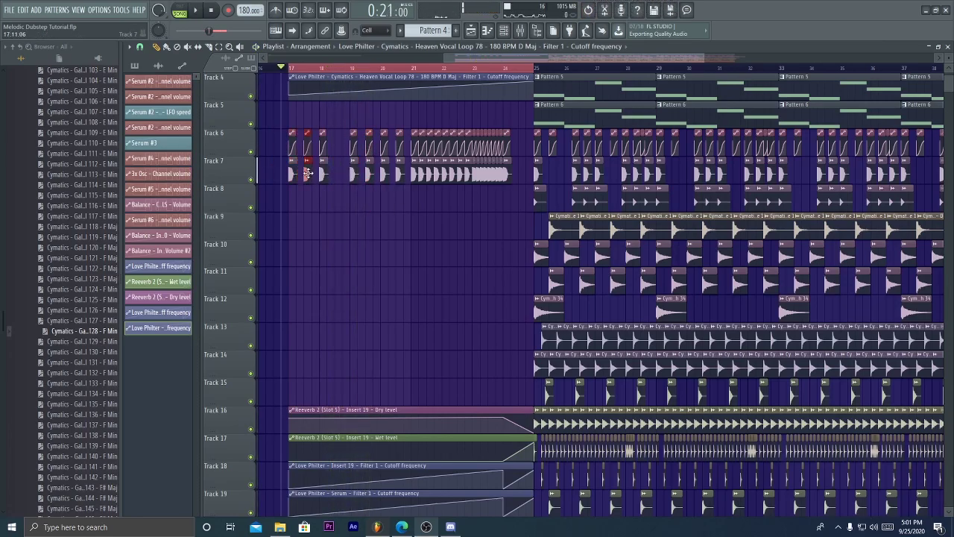
left_click_drag(307, 173, 275, 175)
Step: Adjust the starting cutoff levels of the Insert 19 and Serum filter automation on Tracks 18 and 19 during playback
scroll(379, 228, "down", 3)
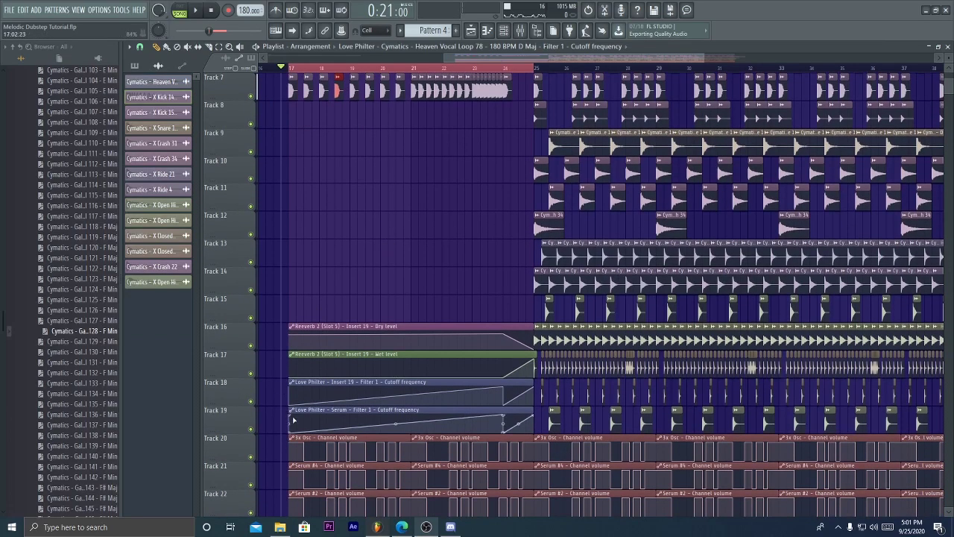
scroll(293, 186, "up", 5)
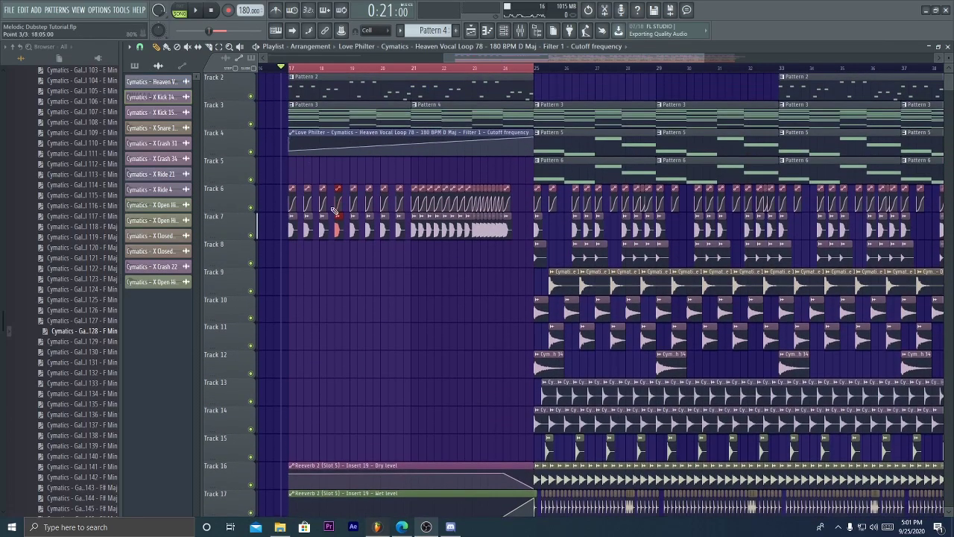
scroll(291, 363, "down", 4)
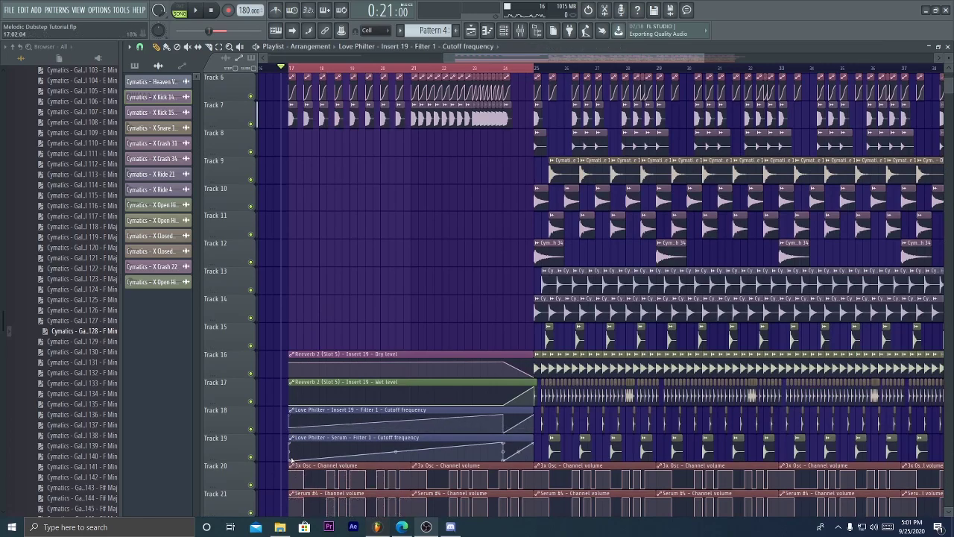
key("space")
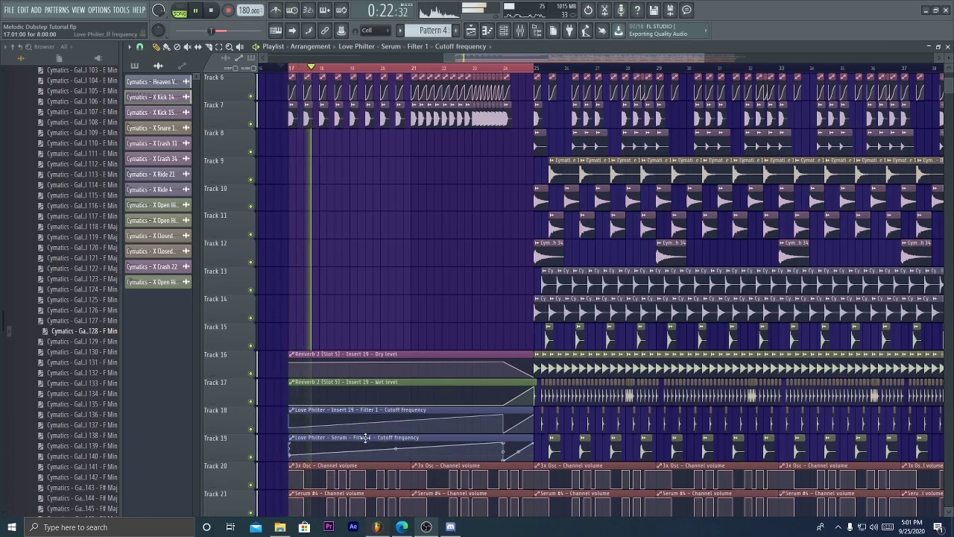
left_click_drag(297, 456, 293, 458)
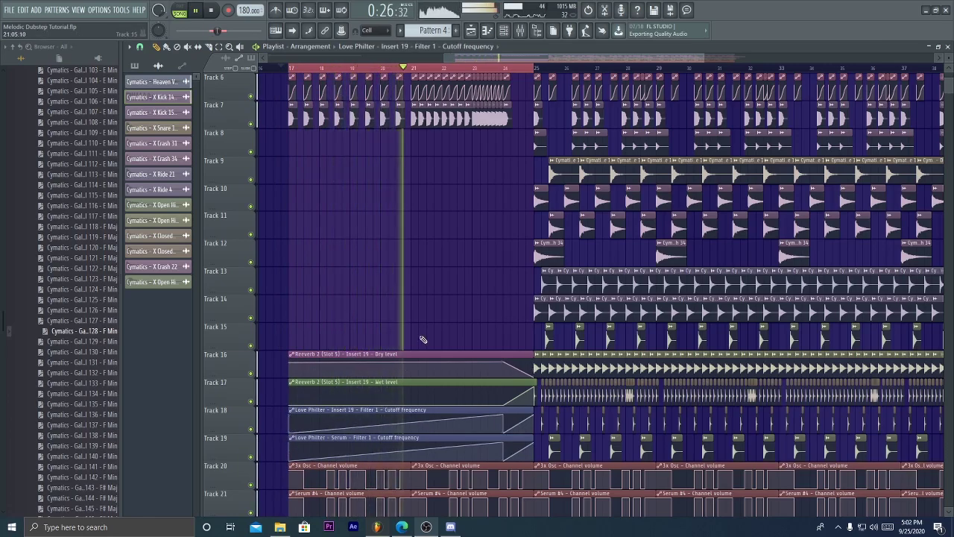
Step: Clear the bar 17 to 25 time selection and play through the build-up and drop from different points
scroll(420, 337, "up", 5)
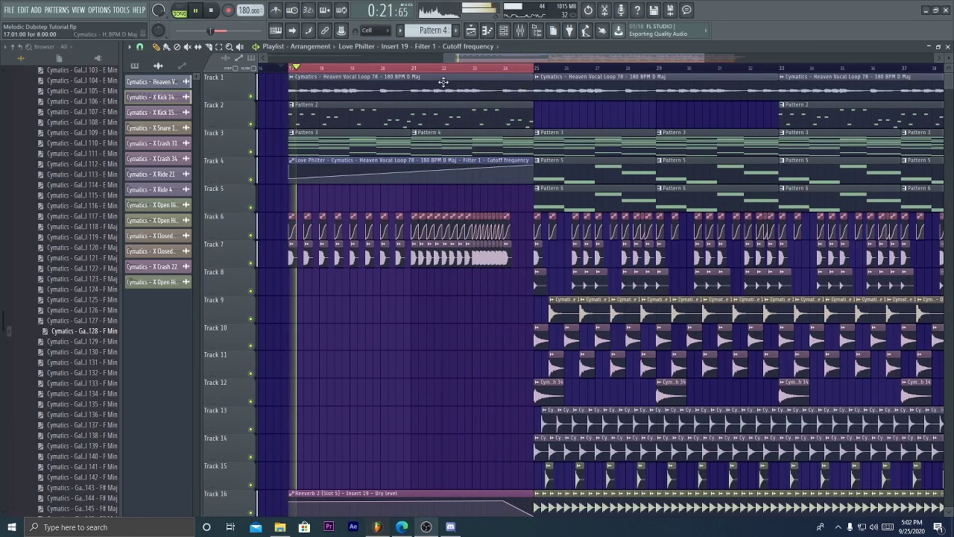
left_click_drag(452, 70, 477, 68)
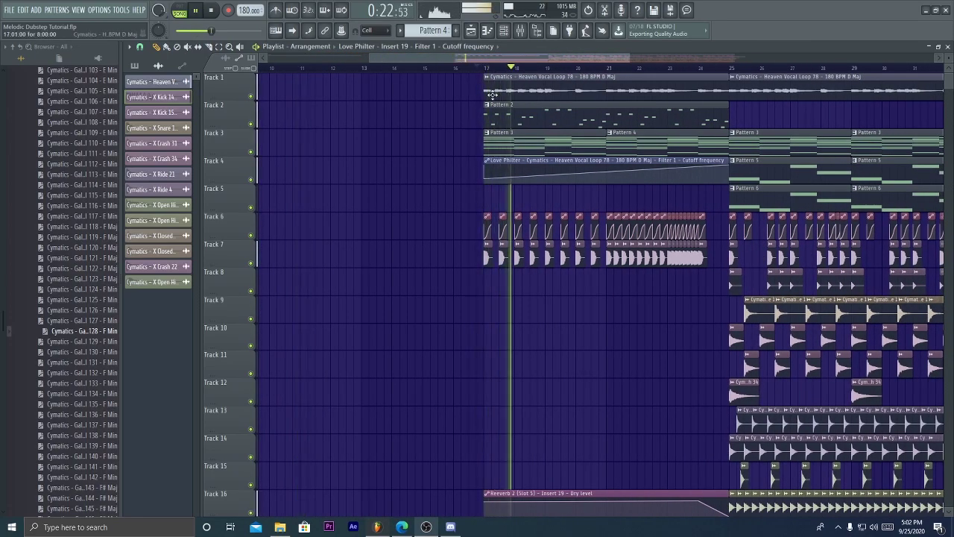
left_click_drag(498, 63, 529, 63)
left_click(554, 67)
left_click(394, 68)
Step: Replace the first chord of Serum #7 in Pattern 7 with a short descending run: D6, B5, G5, D5, B4, G4, D4, B3
double_click(450, 136)
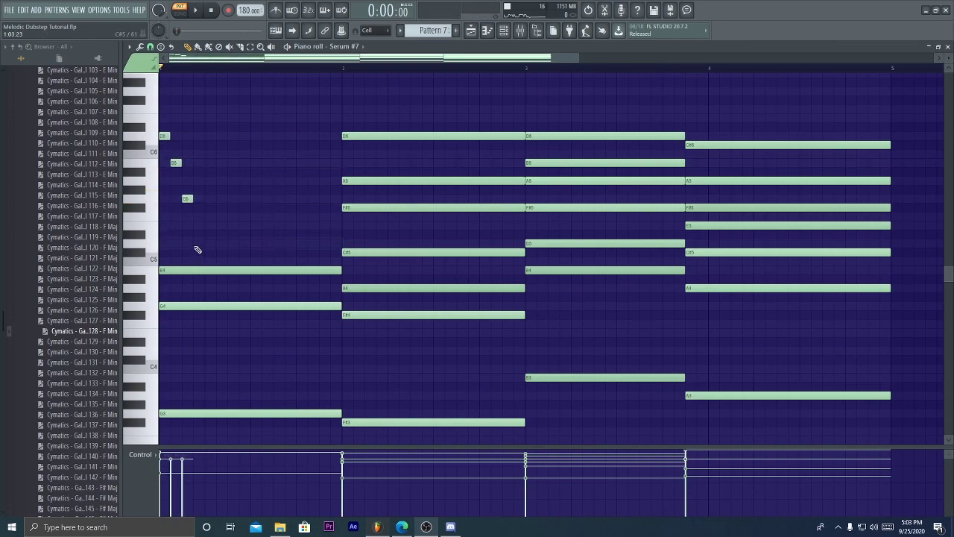
scroll(231, 307, "down", 3)
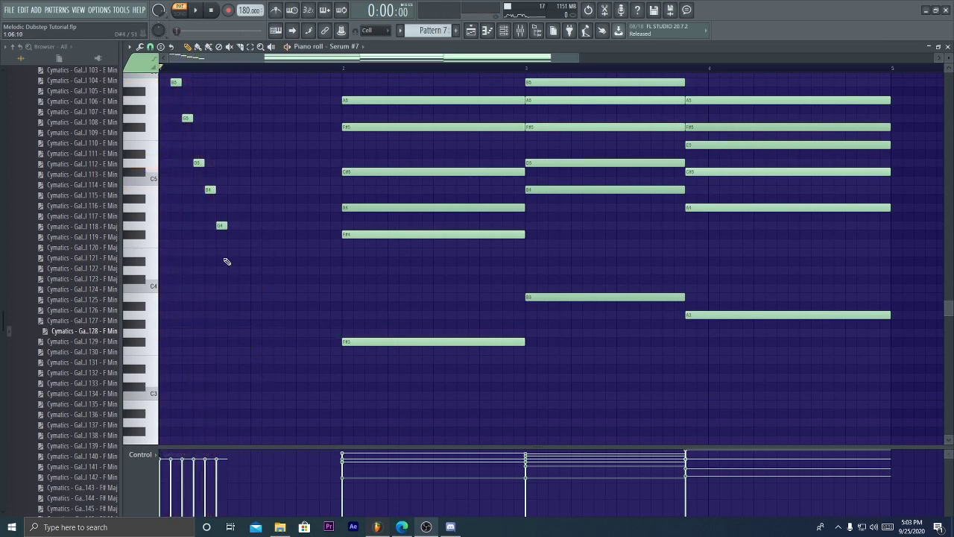
scroll(226, 265, "up", 4)
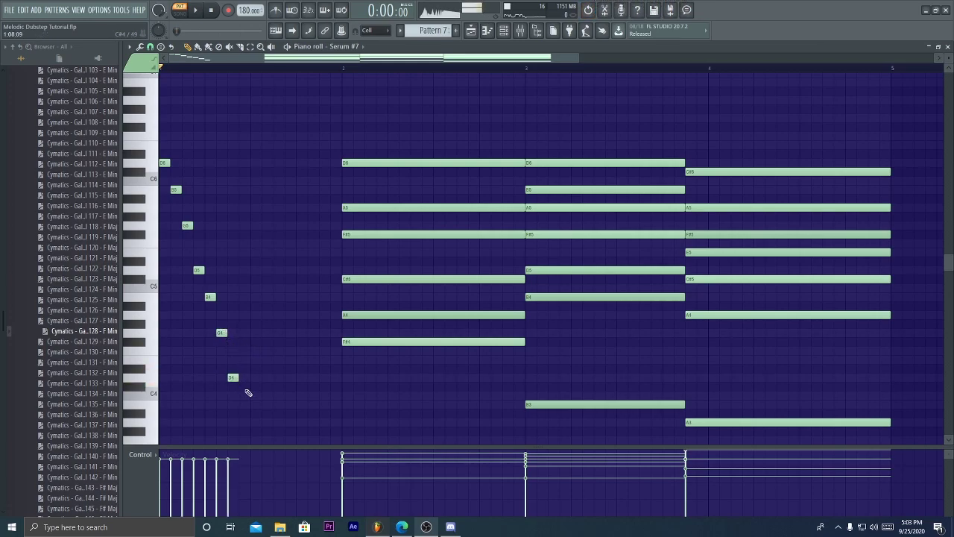
key("space")
Step: Duplicate the eight-note descending run to fill the second half of bar 1 and play the pattern
left_click_drag(308, 159, 159, 426)
scroll(266, 283, "down", 3)
key("ctrl+b")
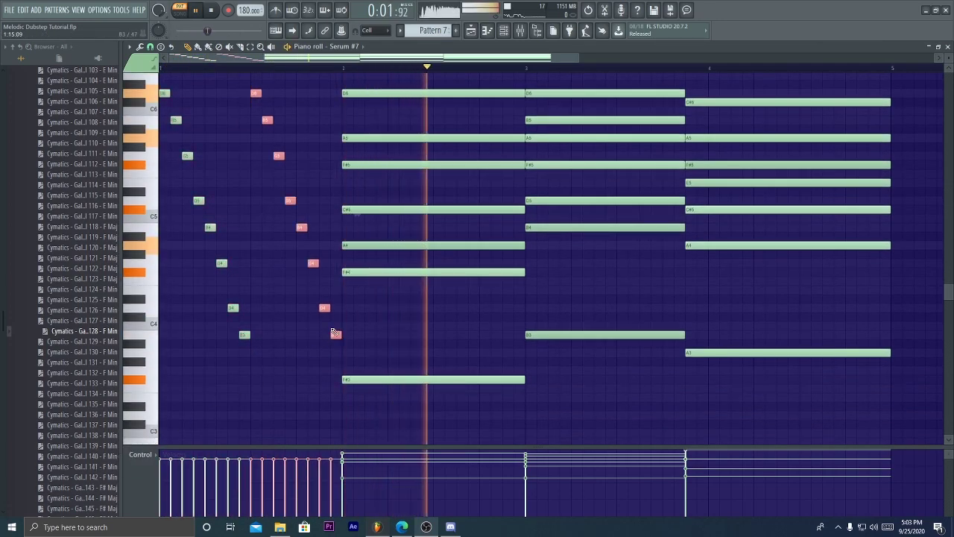
key("space")
scroll(255, 78, "down", 2, "ctrl")
scroll(255, 78, "down", 1)
key("space")
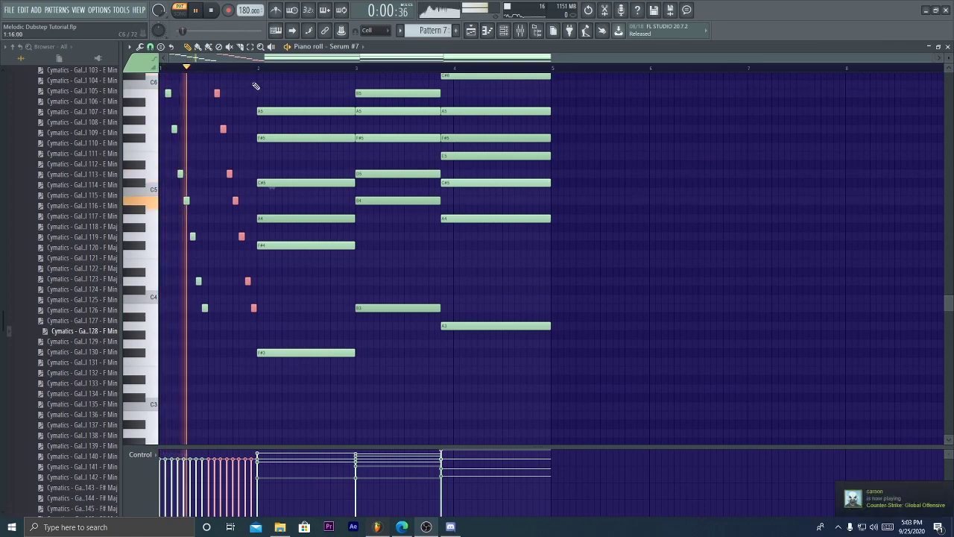
Step: Delete the remaining Serum #7 chords in Pattern 7, repeat the descending run through bars 1 to 4, and play the pattern
left_click_drag(564, 88, 287, 470)
scroll(323, 266, "up", 10)
left_click_drag(296, 94, 157, 446)
key("ctrl+b")
key("ctrl+b")
key("ctrl+b")
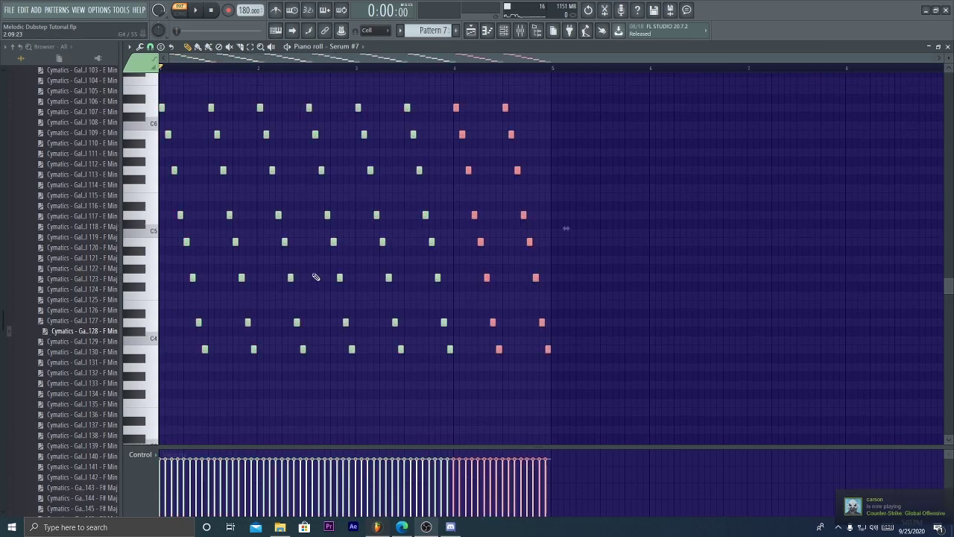
key("space")
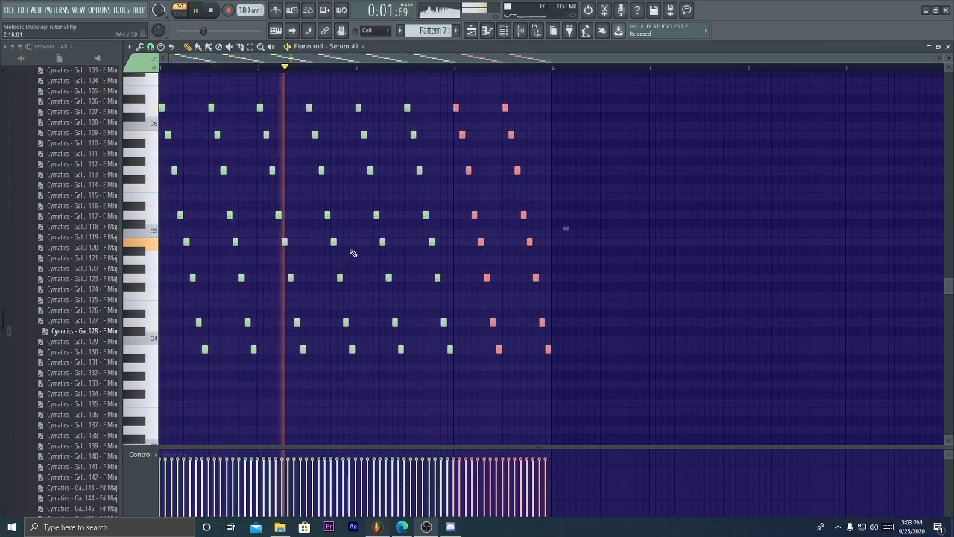
Step: Add Fruity Parametric EQ 2 to the Serum #7 mixer track with the 20Hz + 18kHz cut preset and raise its low-cut frequency
key("F7")
key("F6")
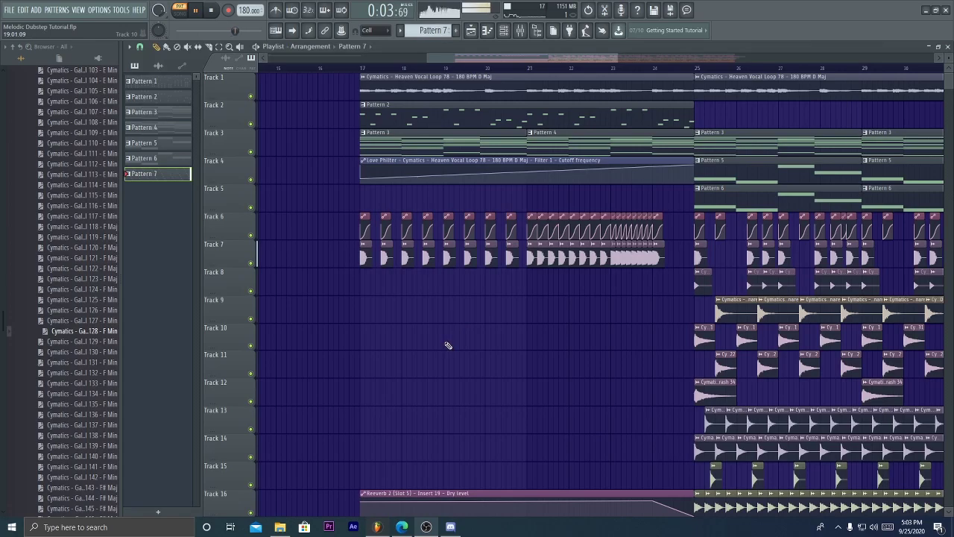
left_click(506, 33)
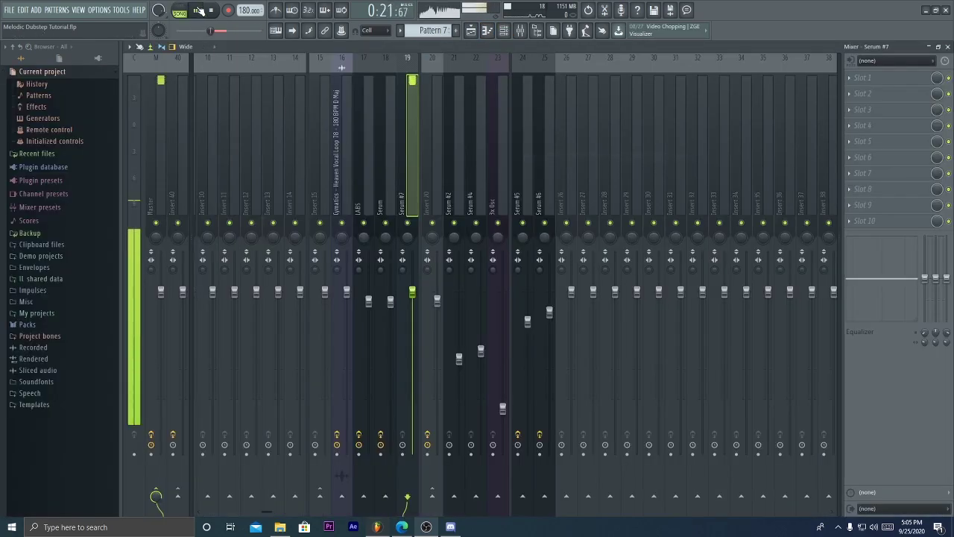
left_click(867, 78)
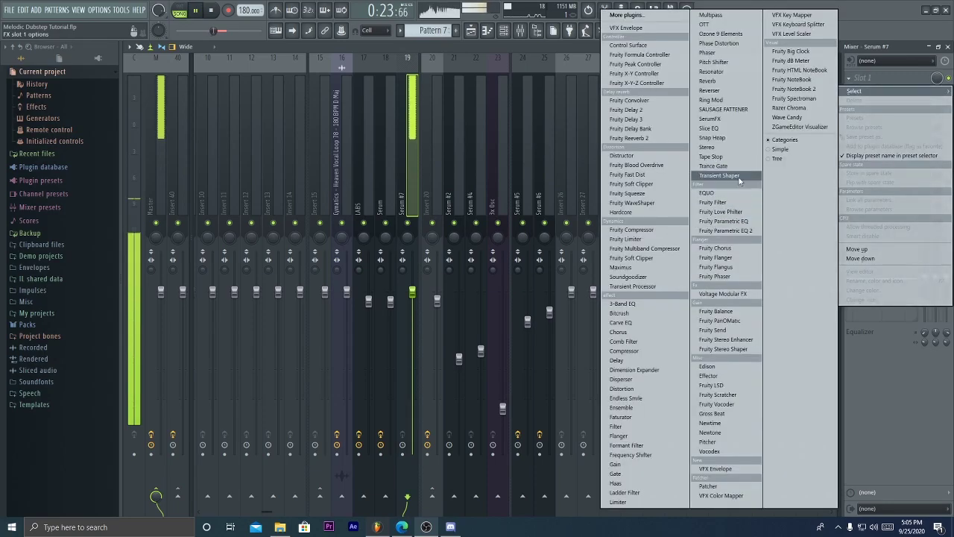
left_click(738, 234)
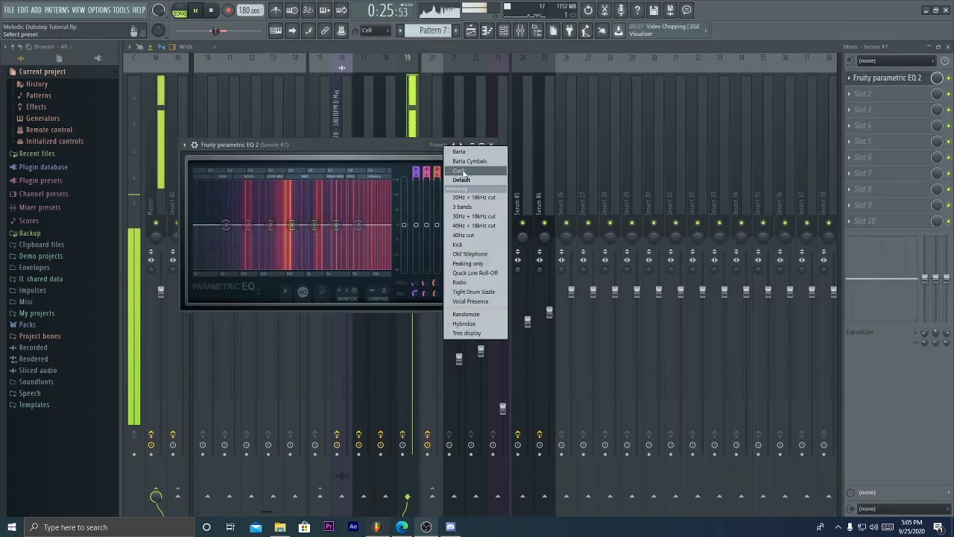
left_click_drag(196, 224, 267, 225)
key("space")
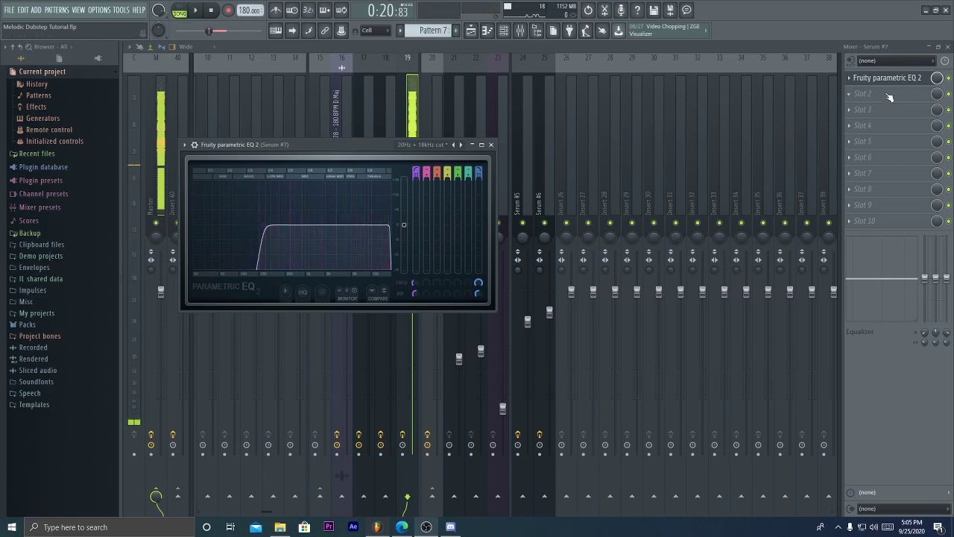
left_click(491, 145)
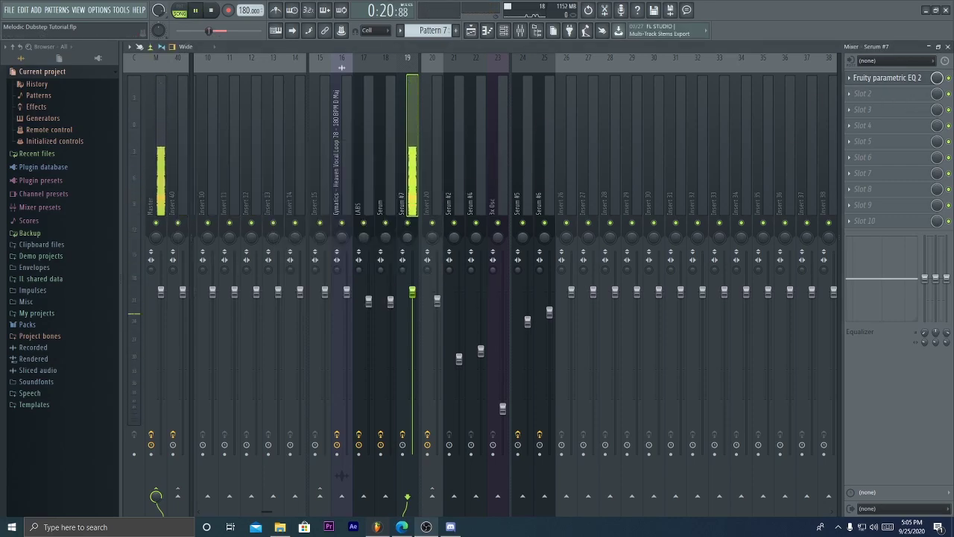
Step: Create an automation clip for the Serum #7 mixer track's panning over bars 17 to 25 on Track 8
left_click_drag(407, 237, 408, 217)
right_click(407, 237)
key("Escape")
key("F9")
key("space")
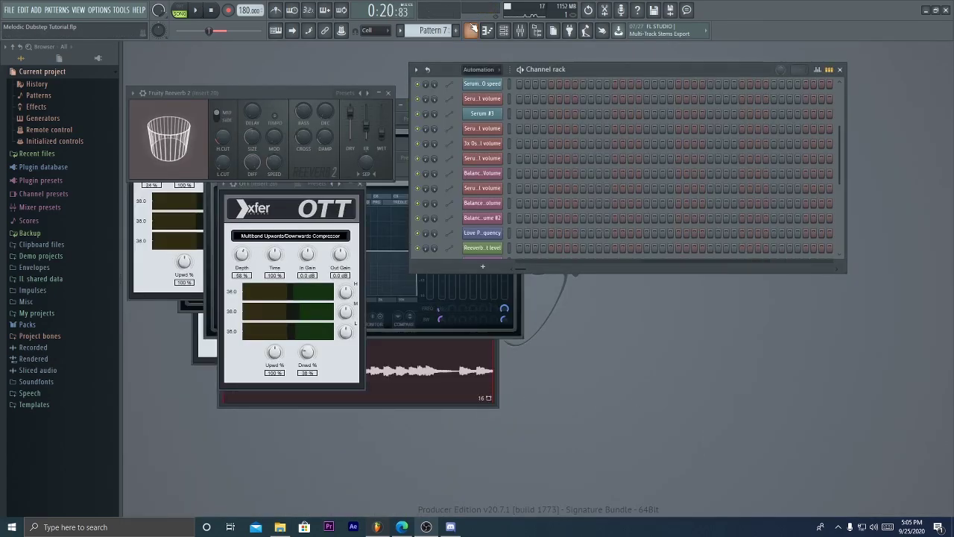
left_click(470, 29)
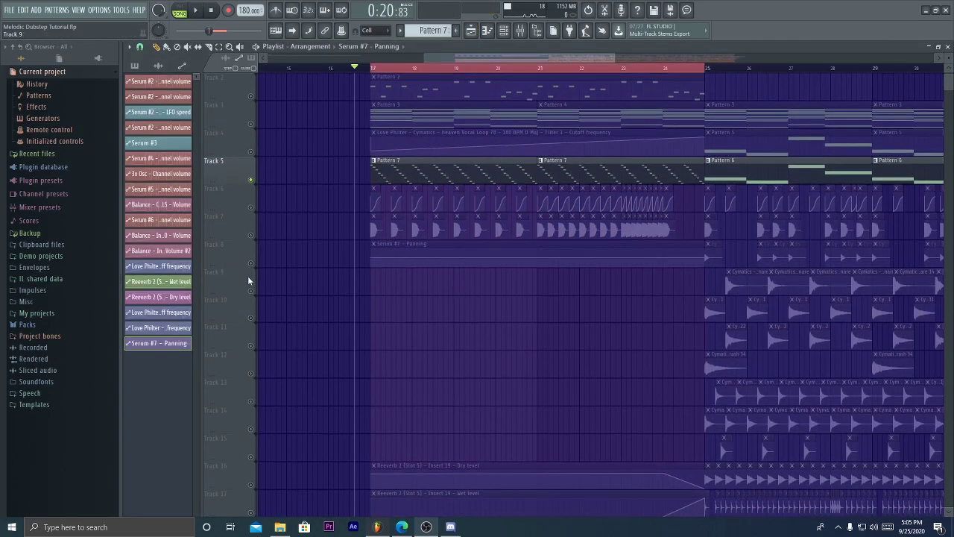
Step: Shape the Serum #7 panning clip into a repeating left-right zigzag, audition it, and trim the clip to two bars
left_click_drag(389, 254, 452, 266)
key("space")
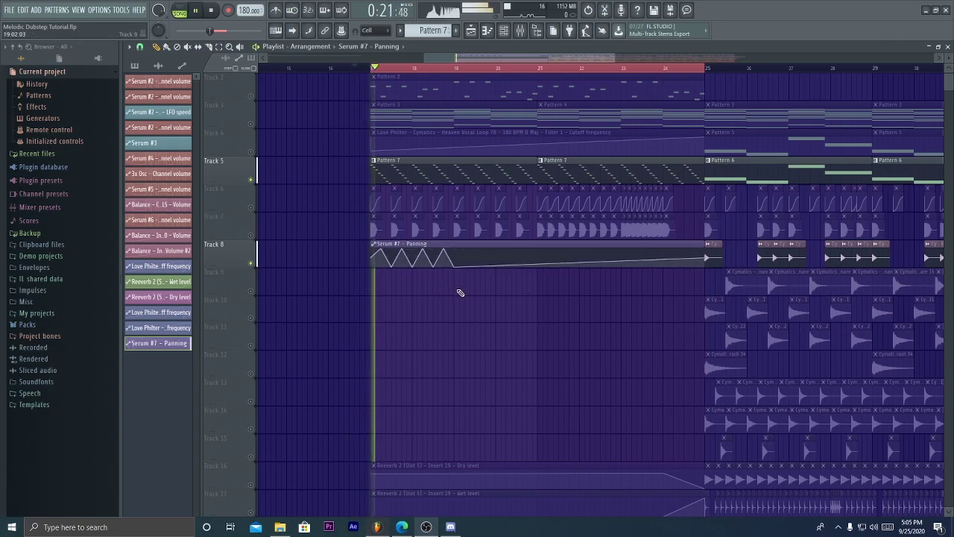
key("space")
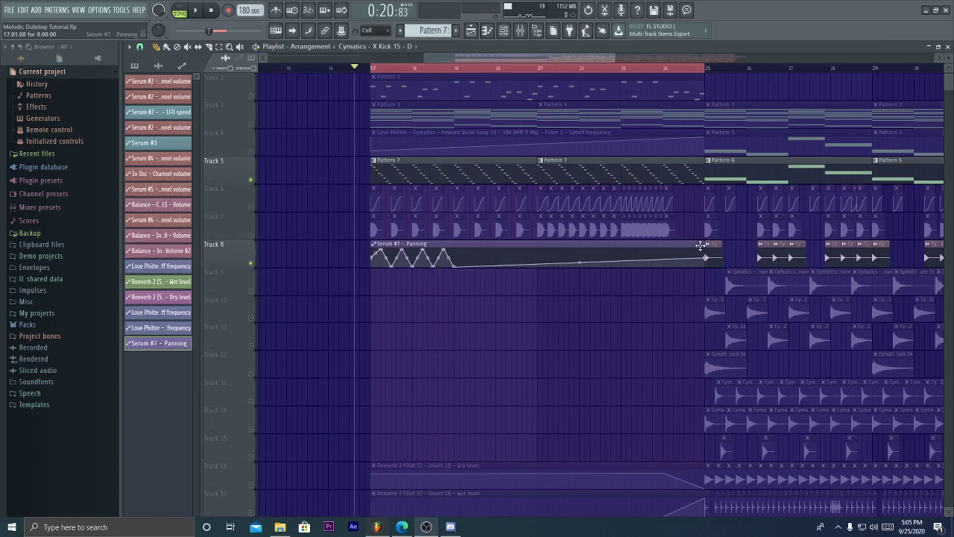
left_click_drag(701, 246, 555, 238)
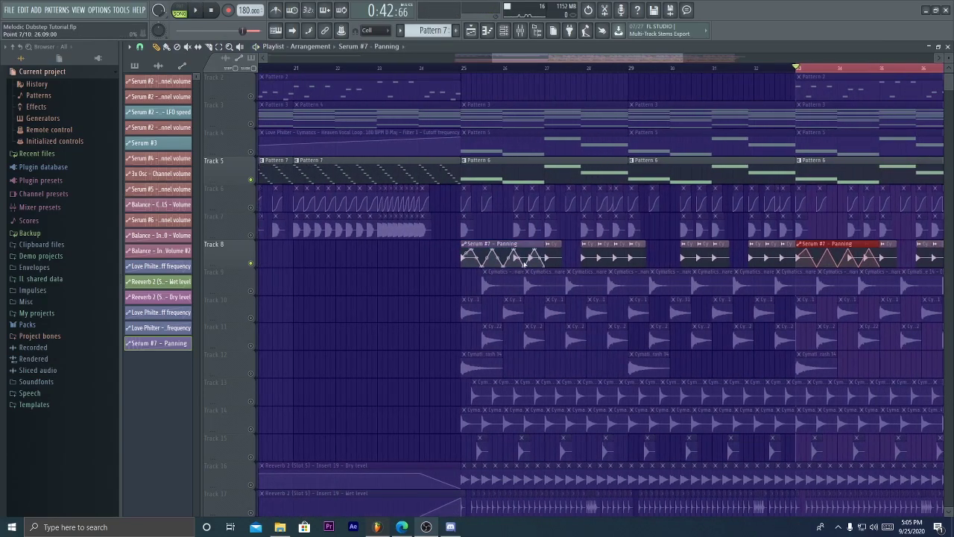
Step: Duplicate the two-bar Serum #7 panning clip to fill bars 17 to 25, unsolo the tracks, and play the build-up
scroll(464, 72, "down", 7)
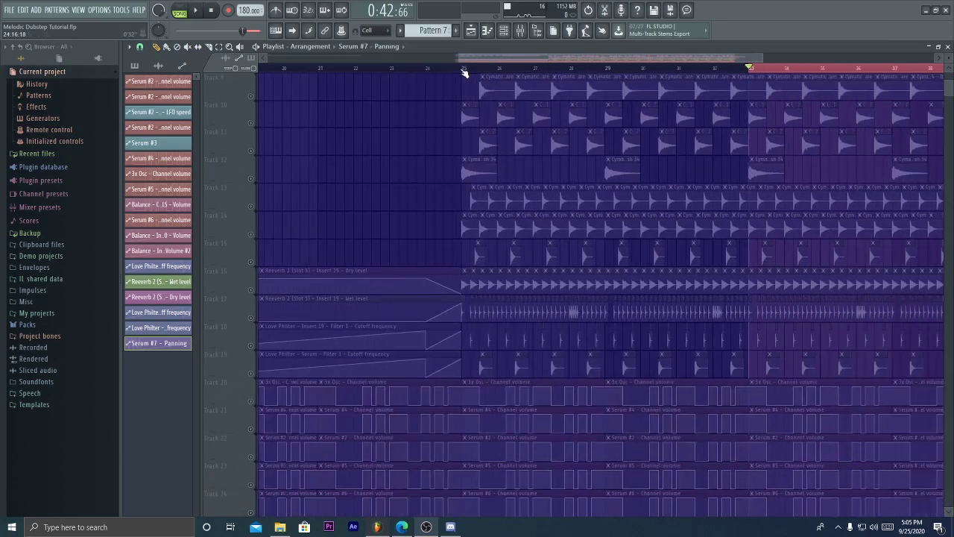
scroll(641, 194, "up", 4)
scroll(640, 194, "down", 2)
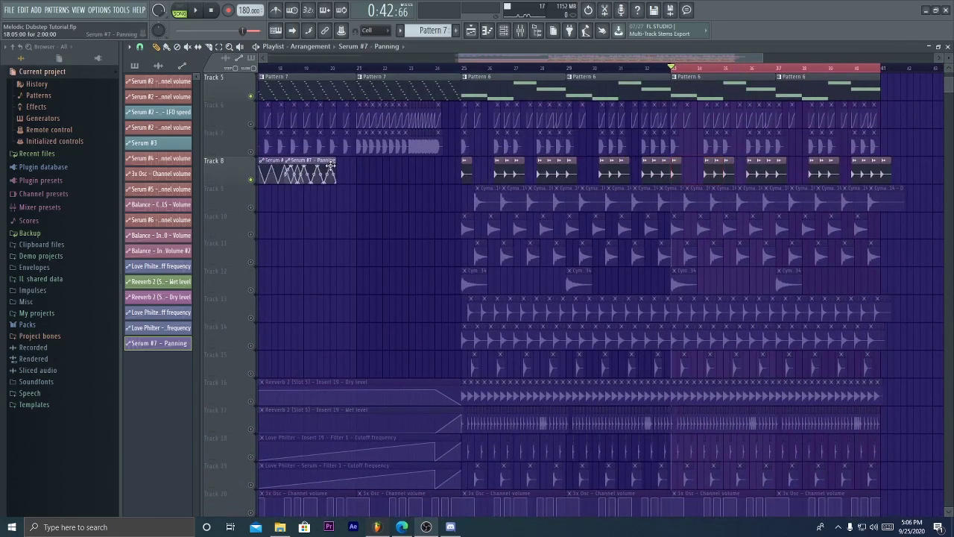
mouse_move(291, 68)
left_mouse_down()
mouse_move(269, 68)
mouse_move(281, 68)
left_mouse_up()
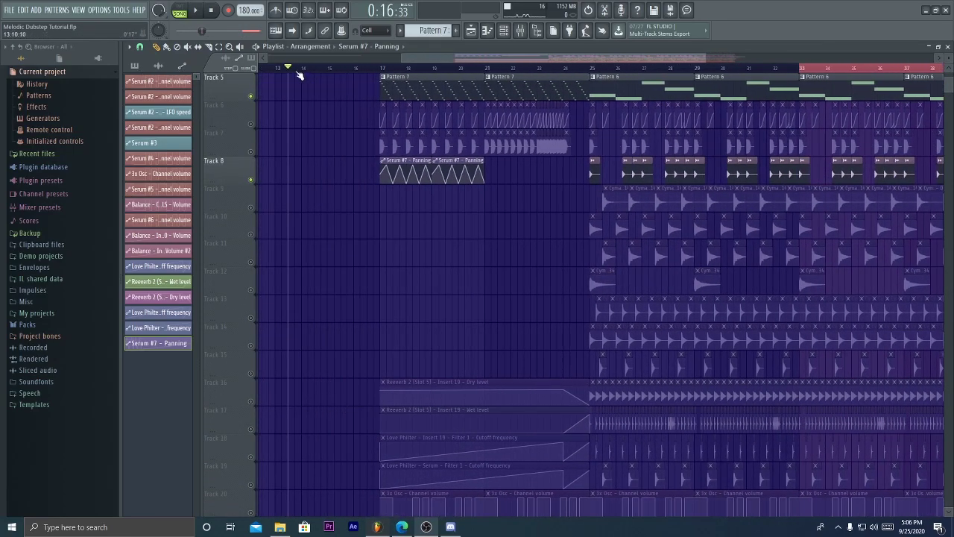
key("space")
left_click_drag(501, 179, 363, 179)
key("ctrl+b")
right_click(251, 180)
key("space")
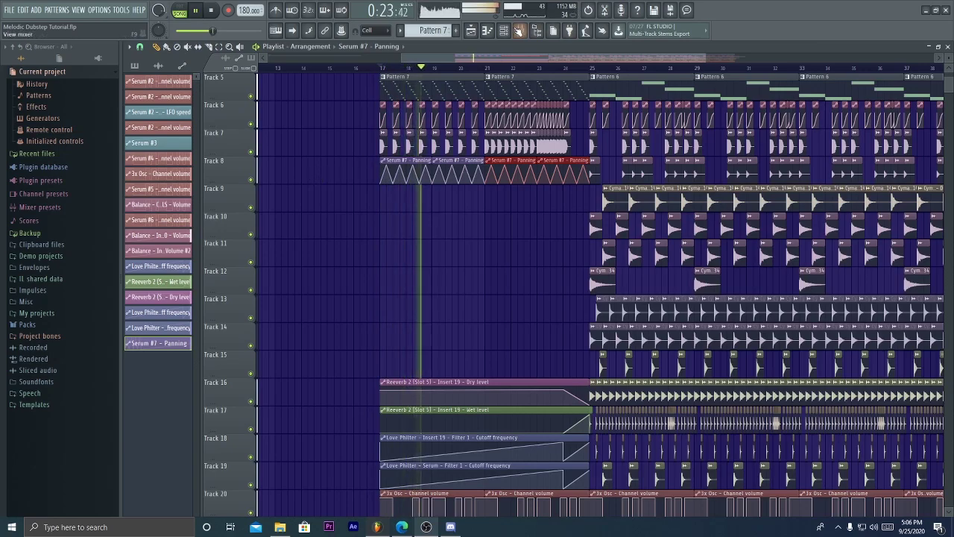
Step: Route the Serum #7 mixer track only to Insert 15 and replay the build-up in the playlist
left_click(521, 30)
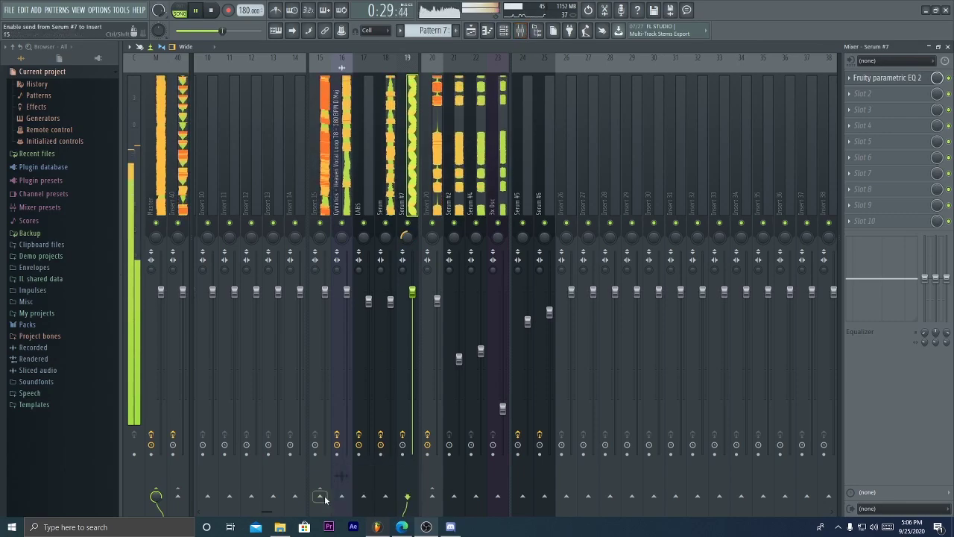
right_click(321, 497)
left_click(345, 480)
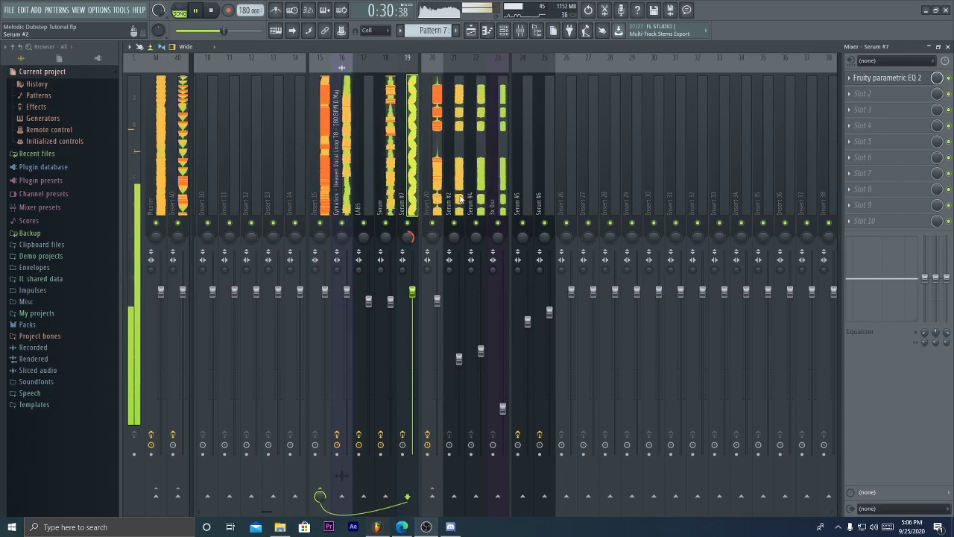
key("F5")
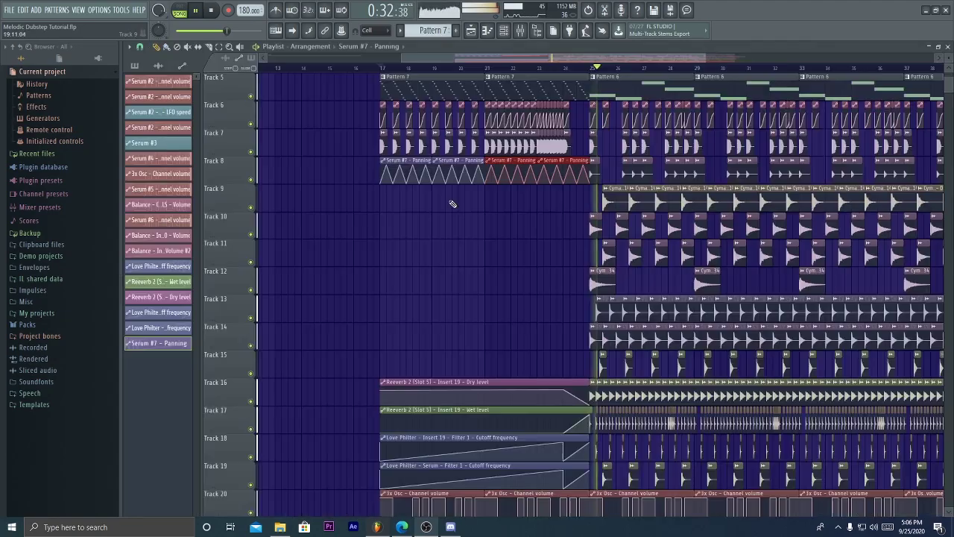
left_click(432, 69)
Step: Select bars 17 to 25, add Fruity Love Philter to Serum #7, and create a rising Filter 1 cutoff automation clip on Track 9
scroll(455, 70, "up", 3)
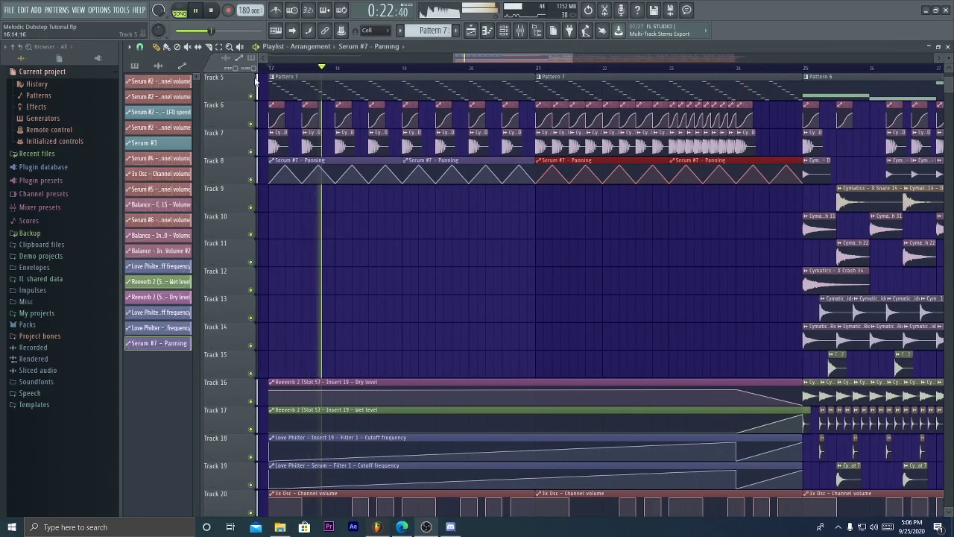
left_click_drag(270, 68, 805, 93)
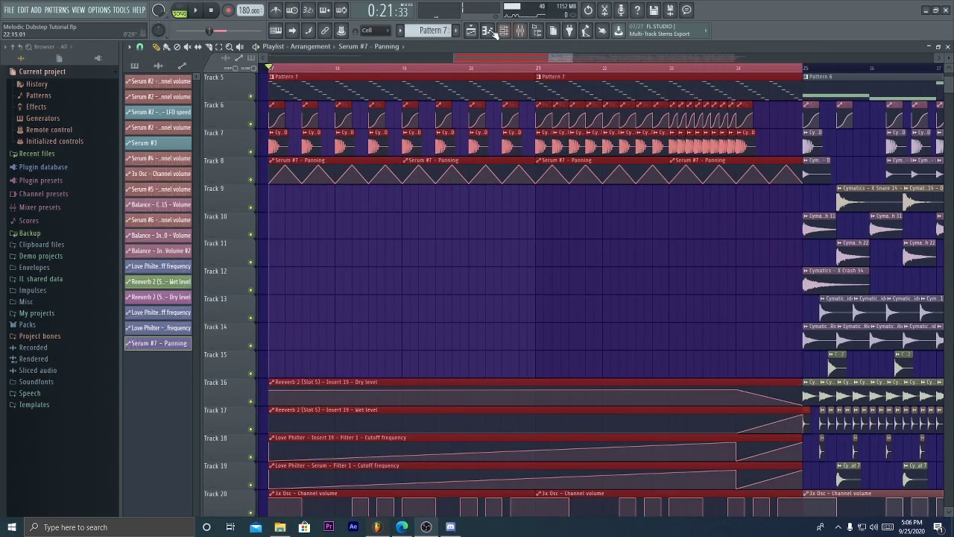
left_click(519, 31)
left_click(880, 95)
left_click(734, 215)
key("space")
right_click(264, 249)
left_click(313, 313)
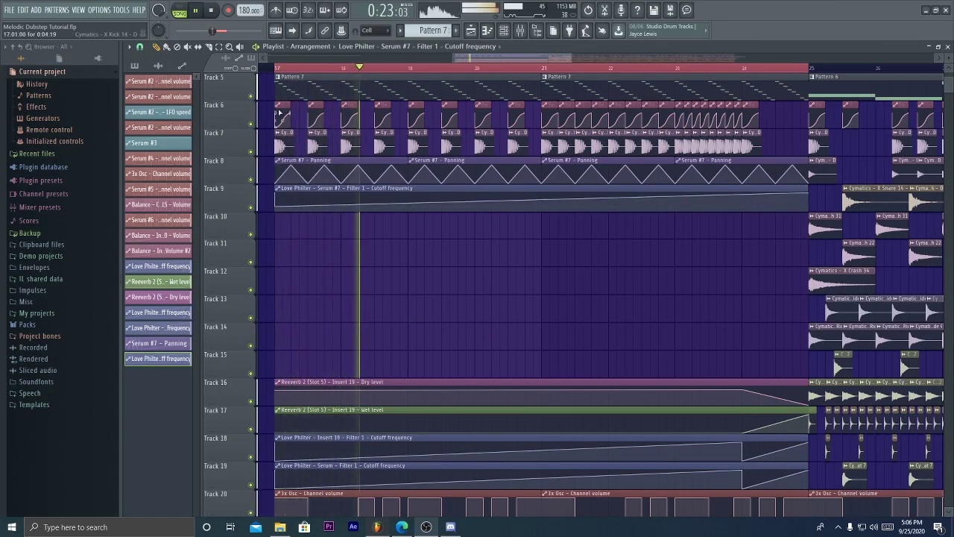
Step: Shorten the second Pattern 7 clip to end at bar 24 and move the Serum #7 panning and cutoff clips to Tracks 14 and 15
scroll(285, 72, "down", 5)
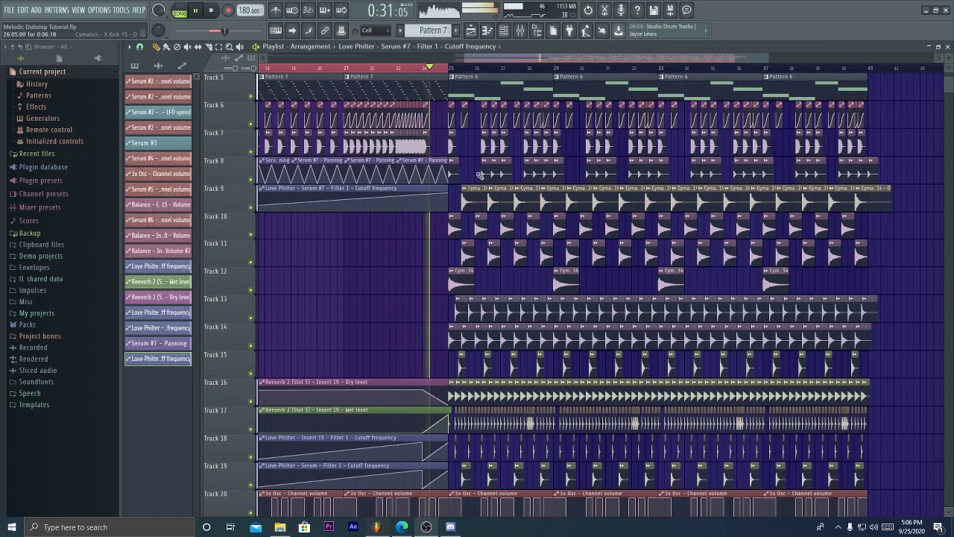
scroll(440, 105, "up", 1)
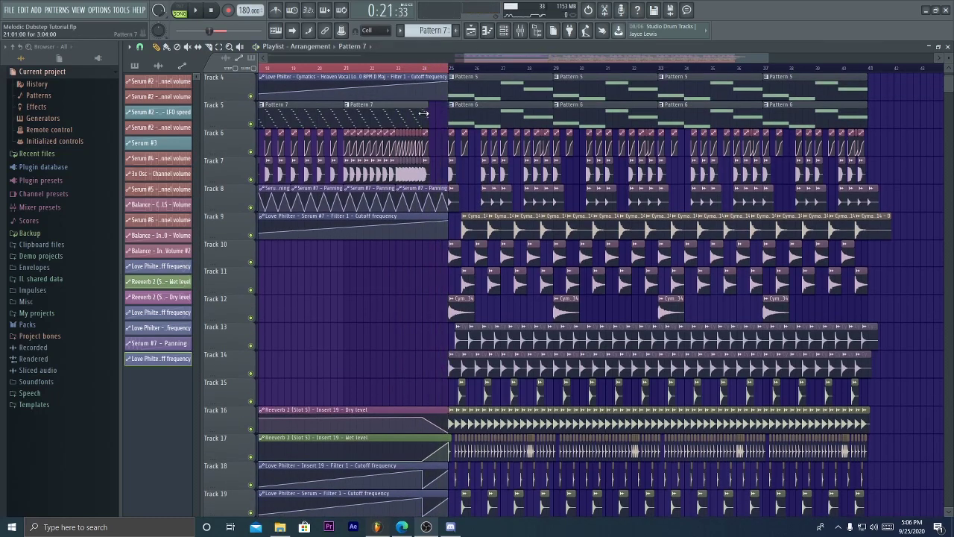
left_click_drag(444, 185, 351, 224)
left_click_drag(423, 223, 417, 396)
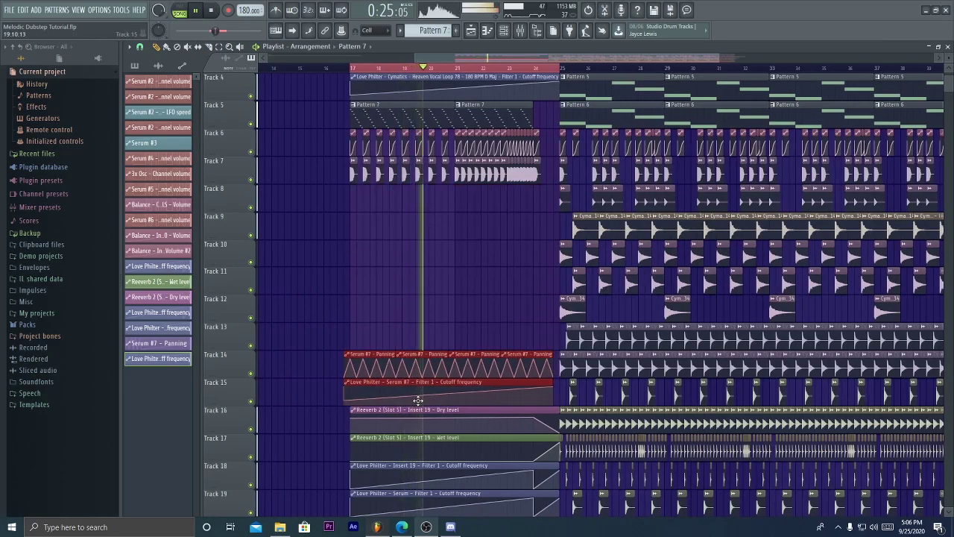
scroll(441, 186, "down", 4)
scroll(442, 186, "up", 7)
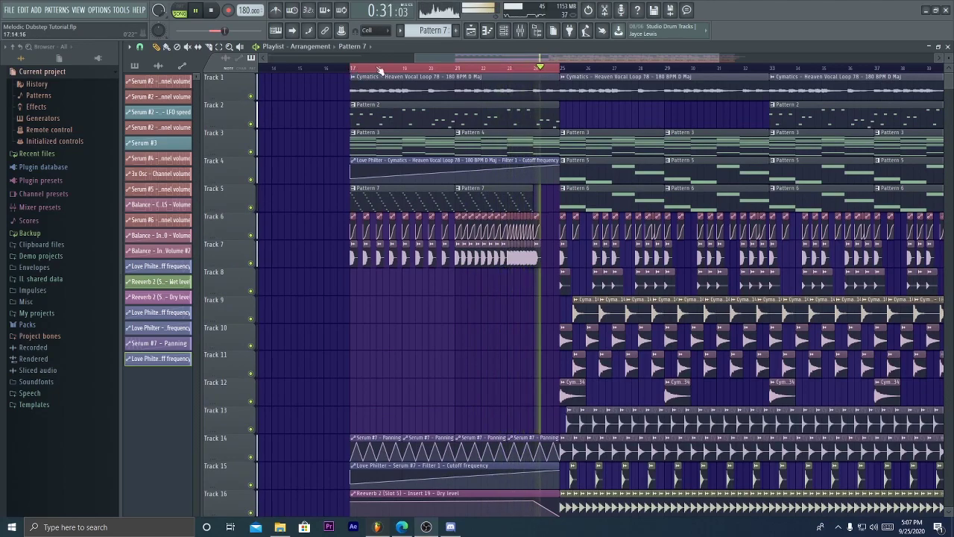
Step: Clear the time selection and listen to the build-up with the Serum #7 arpeggio and the drop from different points
left_click(353, 68)
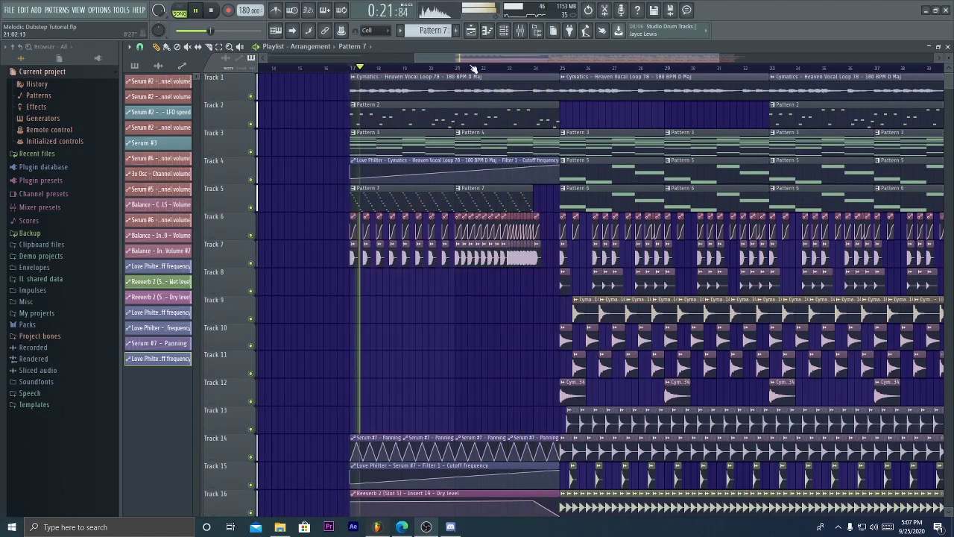
left_click(513, 69)
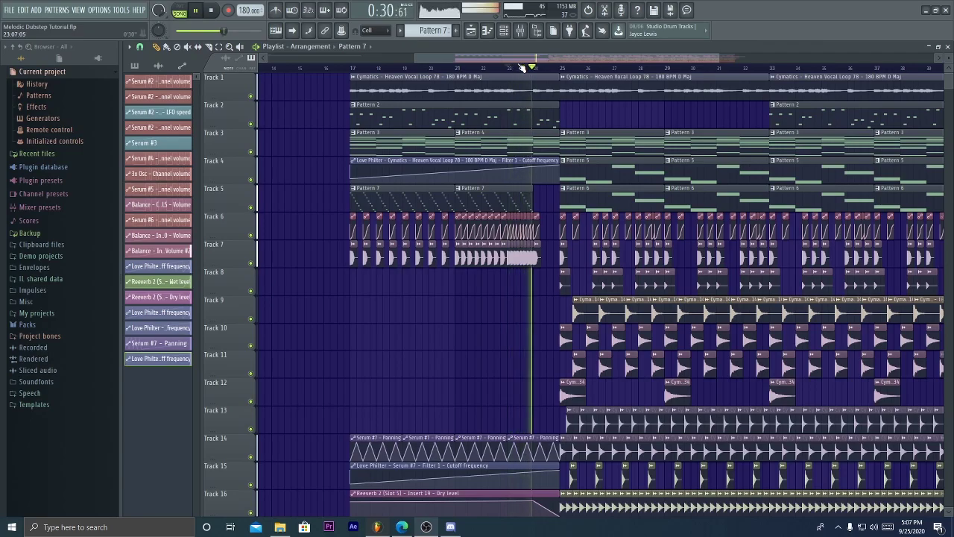
left_click_drag(588, 61, 652, 69)
scroll(524, 165, "down", 6)
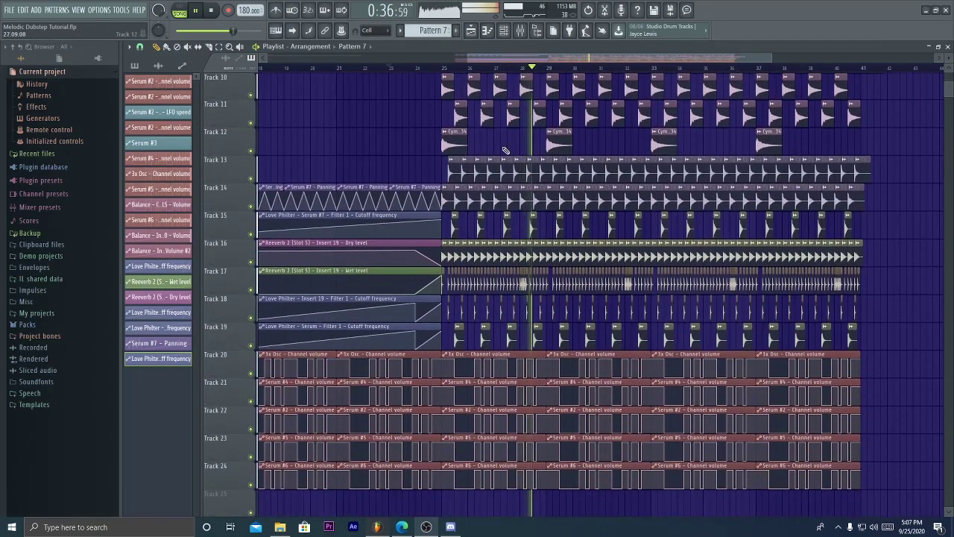
scroll(524, 166, "up", 1)
key("space")
Step: Place four one-beat Cymatics X Snare 14 hits on Track 9 across bar 23 and play them back
scroll(534, 57, "up", 5)
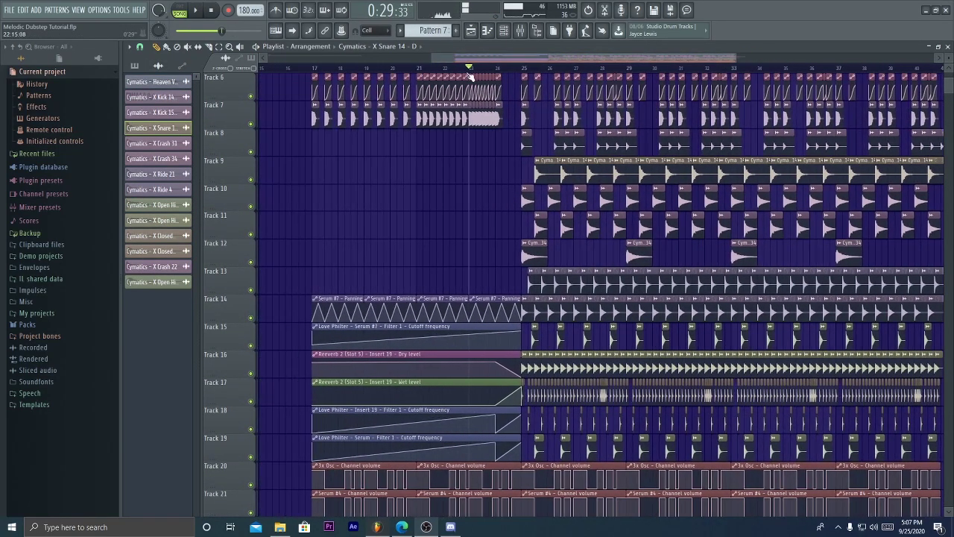
left_click(422, 173)
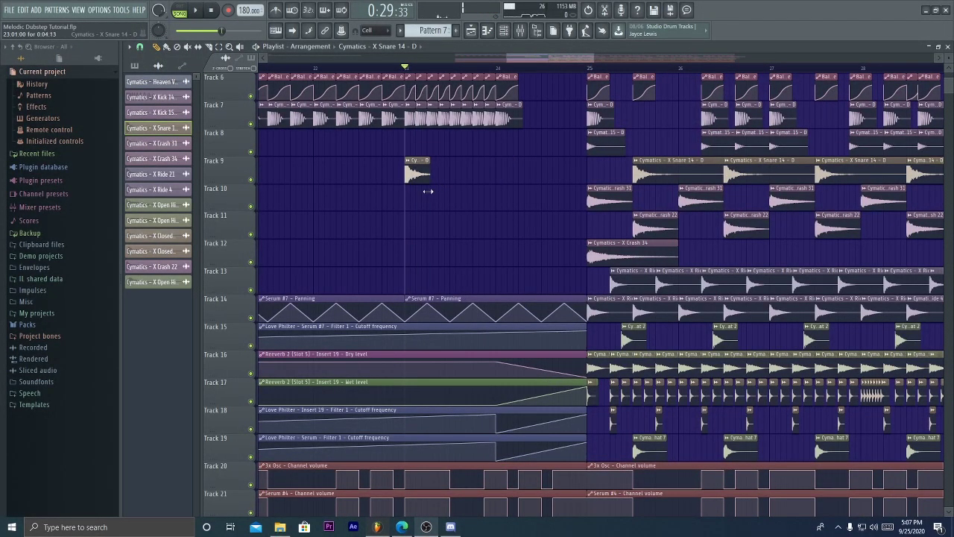
scroll(427, 192, "up", 5)
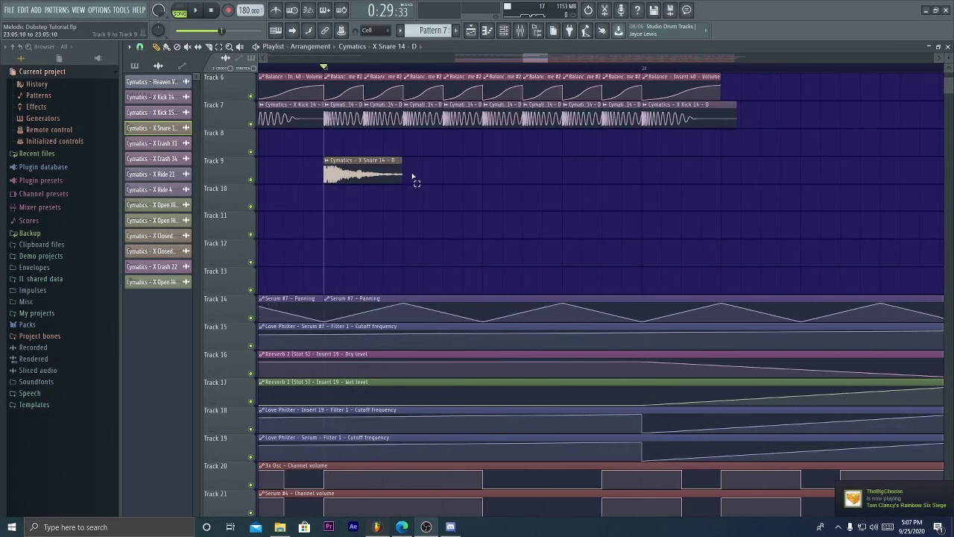
left_click_drag(519, 171, 499, 172)
left_click(595, 171)
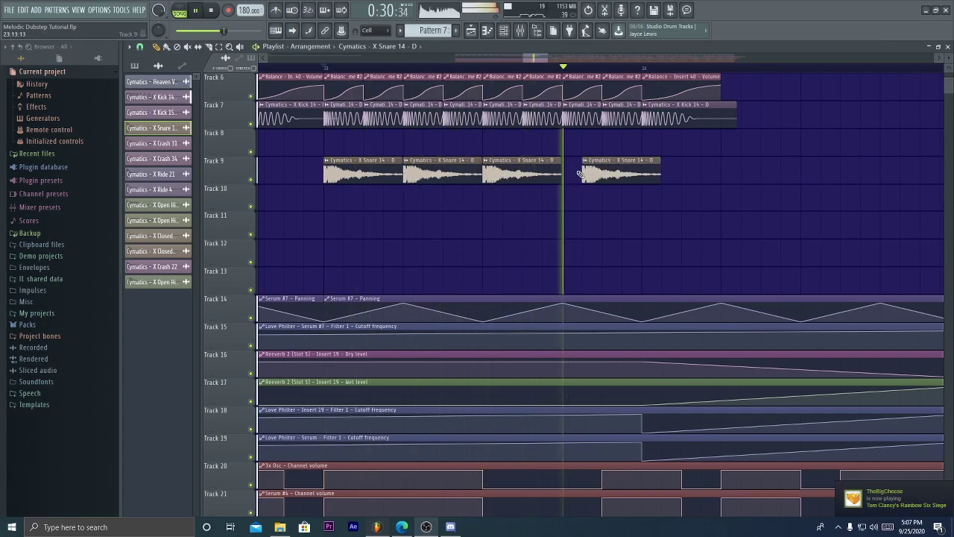
scroll(542, 72, "down", 5)
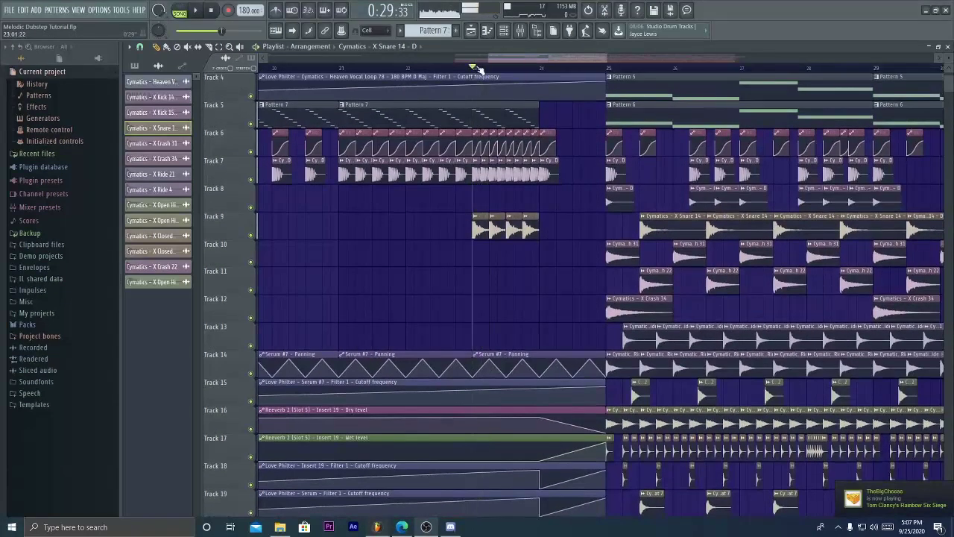
Step: Select bar 23 and load Fruity Love Philter into slot 3 of the Cymatics X Snare 14 mixer track
left_click_drag(477, 68, 537, 79)
scroll(537, 77, "up", 3)
left_click(520, 31)
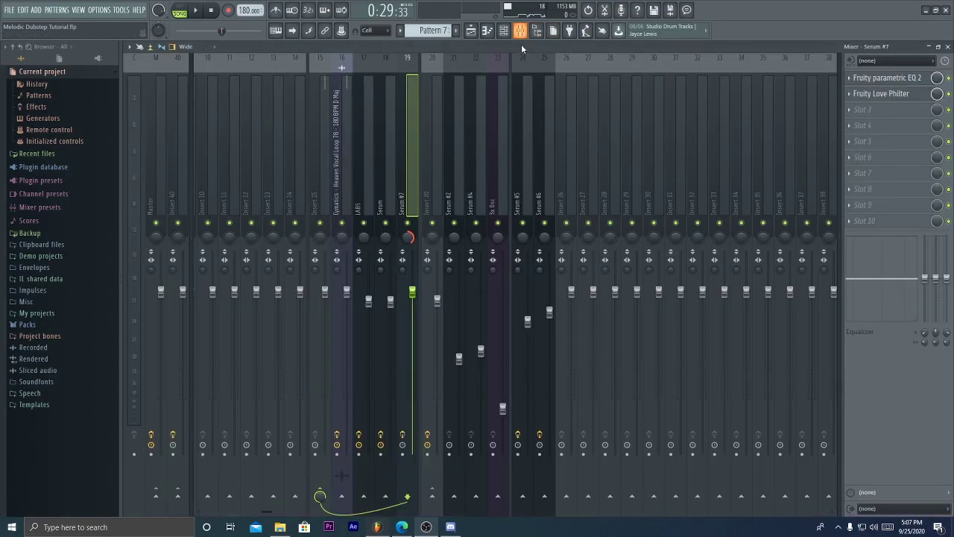
scroll(387, 98, "left", 5)
left_click(255, 132)
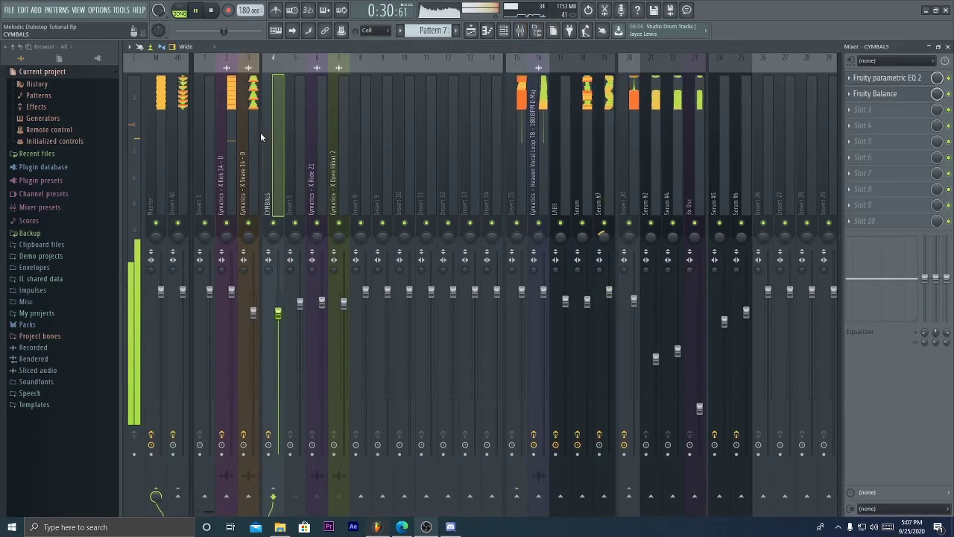
left_click(863, 110)
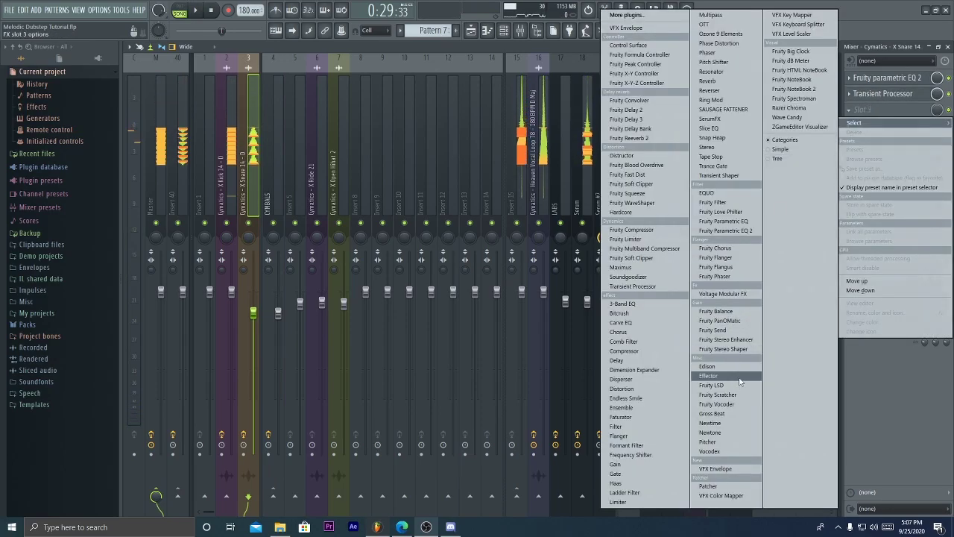
left_click(721, 212)
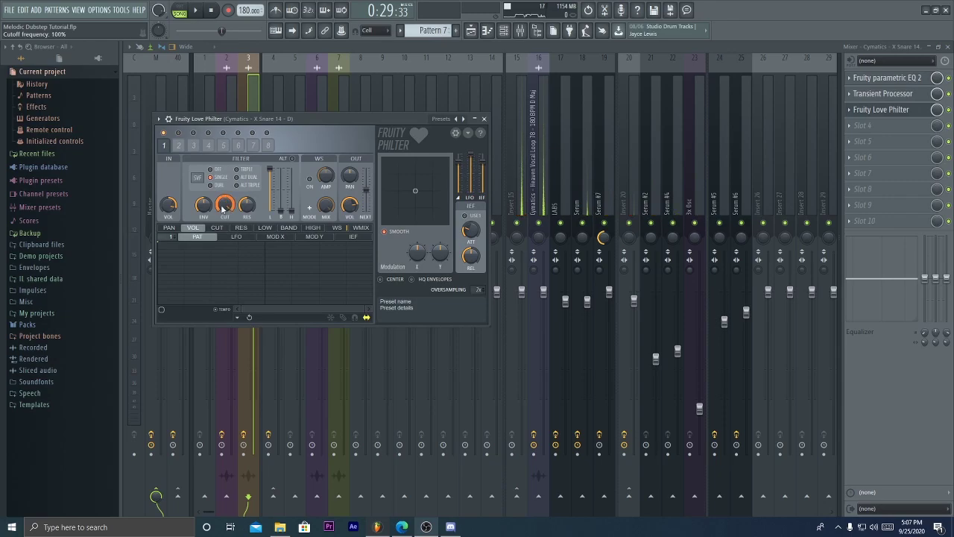
Step: Create a rising Filter 1 cutoff automation clip for the snare's Love Philter across bar 23 on Track 8 and play it back
right_click(225, 207)
left_click(251, 278)
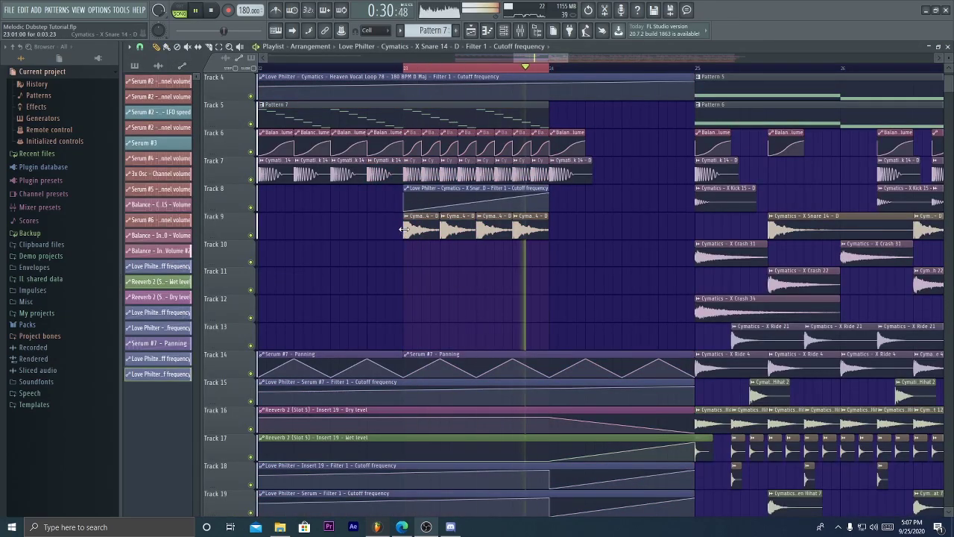
scroll(386, 68, "down", 6)
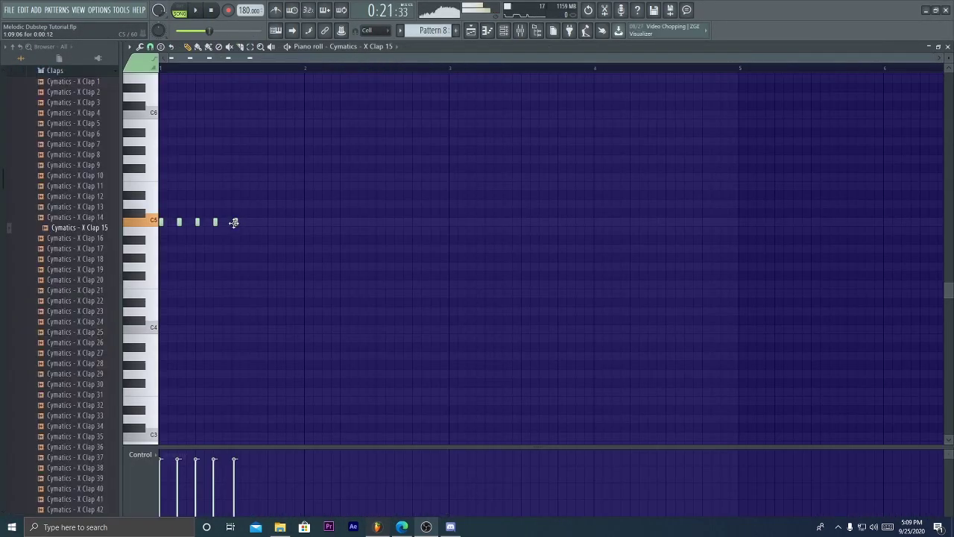
Step: Extend the row of C5 clap notes half a beat apart in bar 1 and play Pattern 8 on its own
scroll(224, 68, "up", 2)
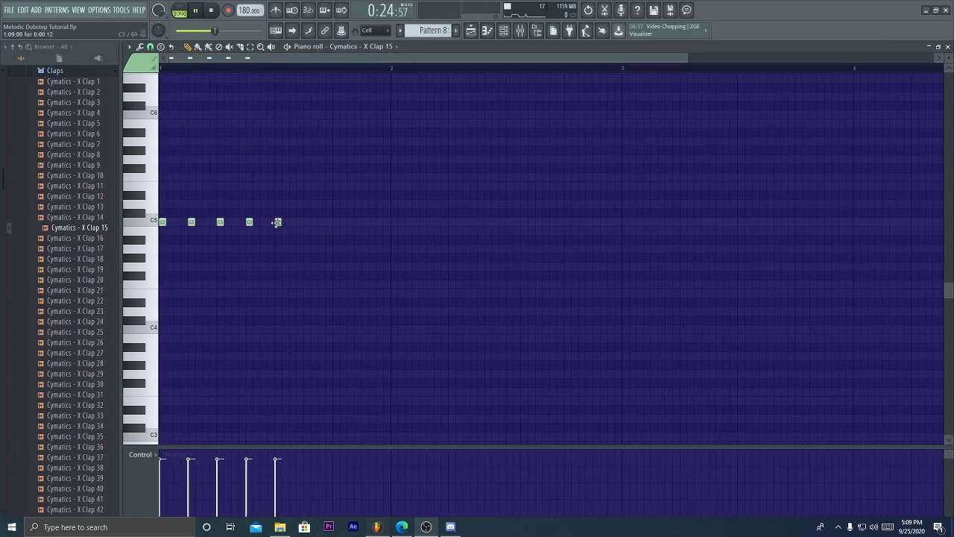
left_click(151, 46)
key("space")
left_click(179, 10)
key("space")
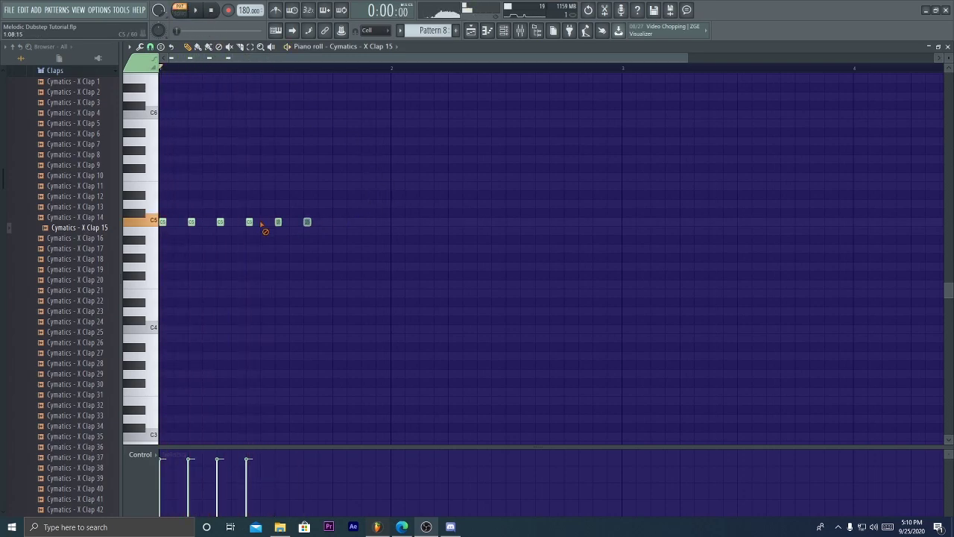
Step: Respace the C5 claps to one per beat in bar 1 and duplicate the four notes into bar 2
left_click_drag(410, 209, 159, 260)
left_click_drag(164, 223, 177, 231)
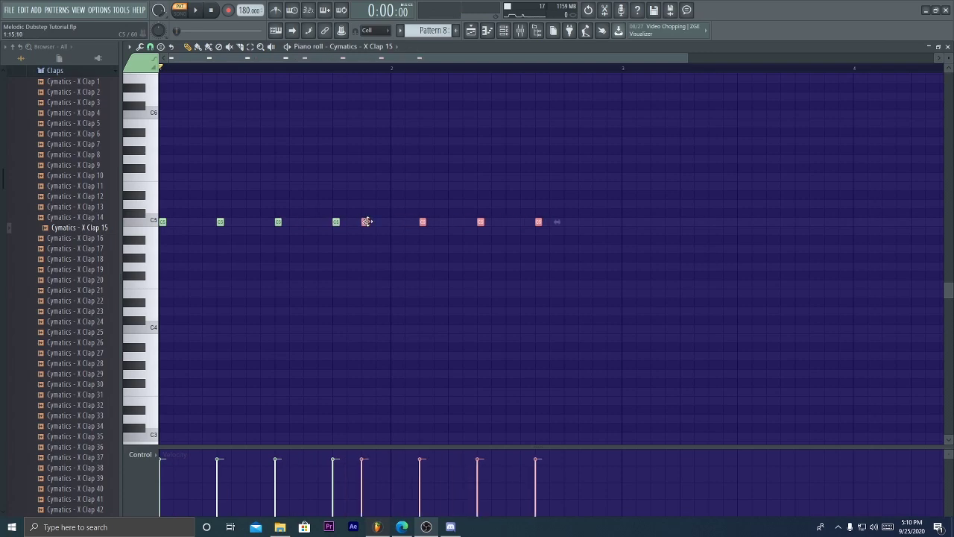
scroll(277, 70, "down", 4)
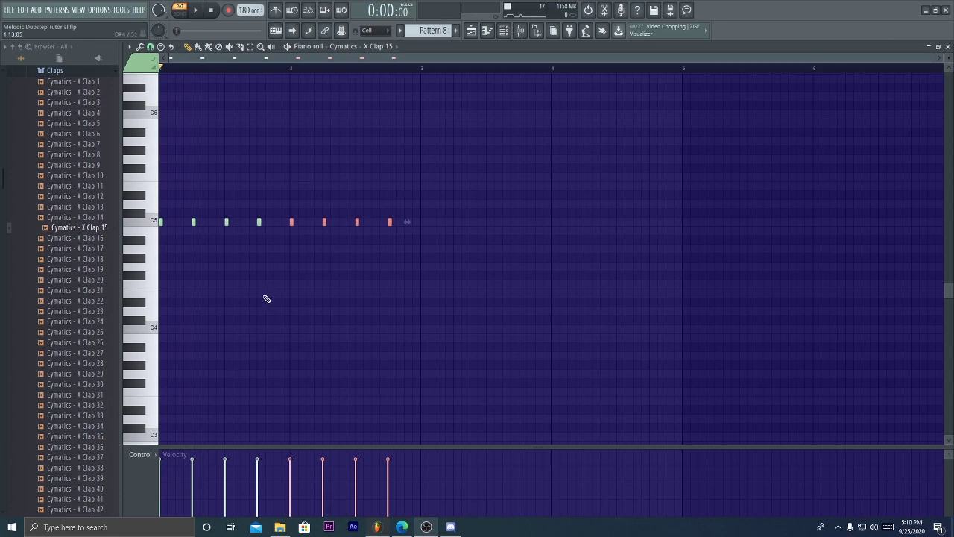
Step: Lower the velocity of every second clap in bars 1 and 2 to about 64% and play the pattern
key("space")
left_click(257, 472)
key("space")
left_click(320, 475)
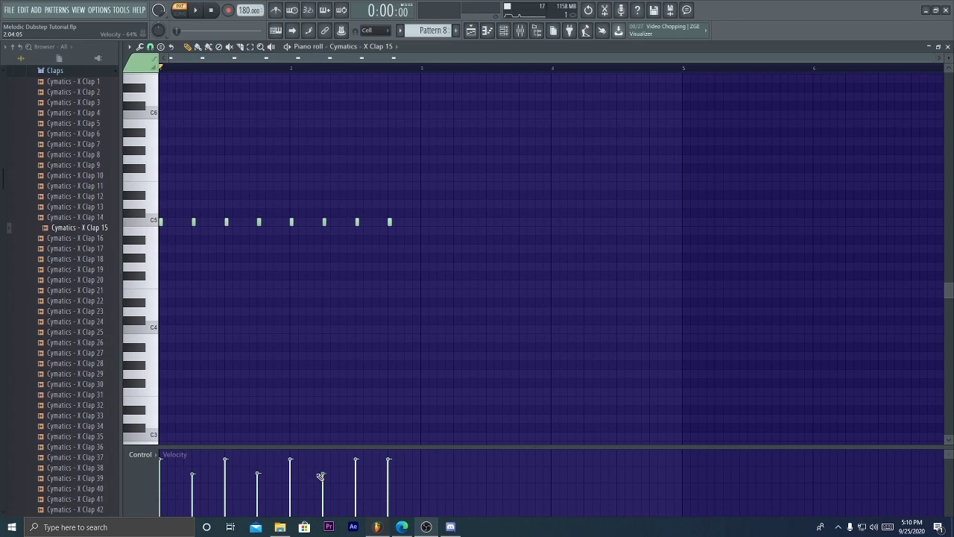
key("space")
Step: Duplicate the two-bar clap sequence so that it also fills bars 3 and 4
key("ctrl+b")
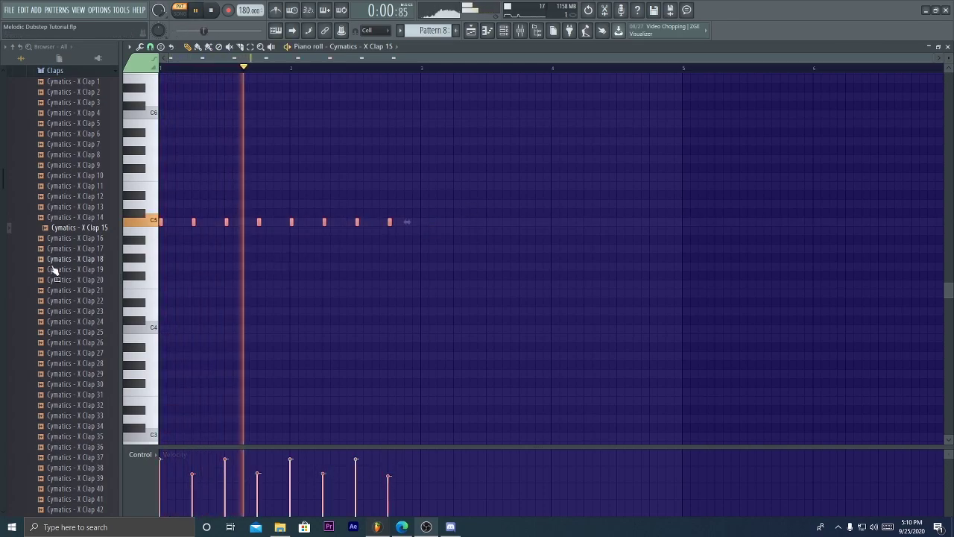
left_click_drag(170, 223, 415, 223)
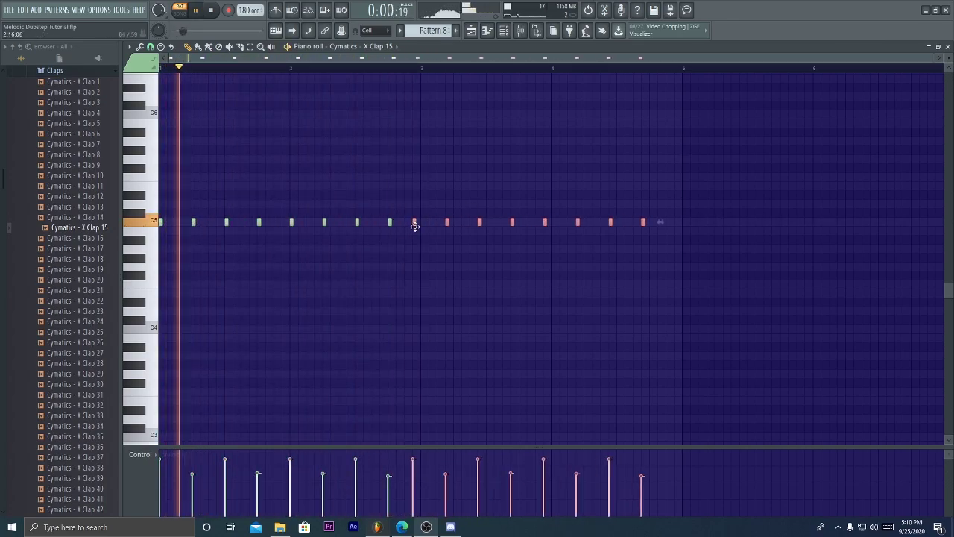
scroll(377, 76, "up", 5)
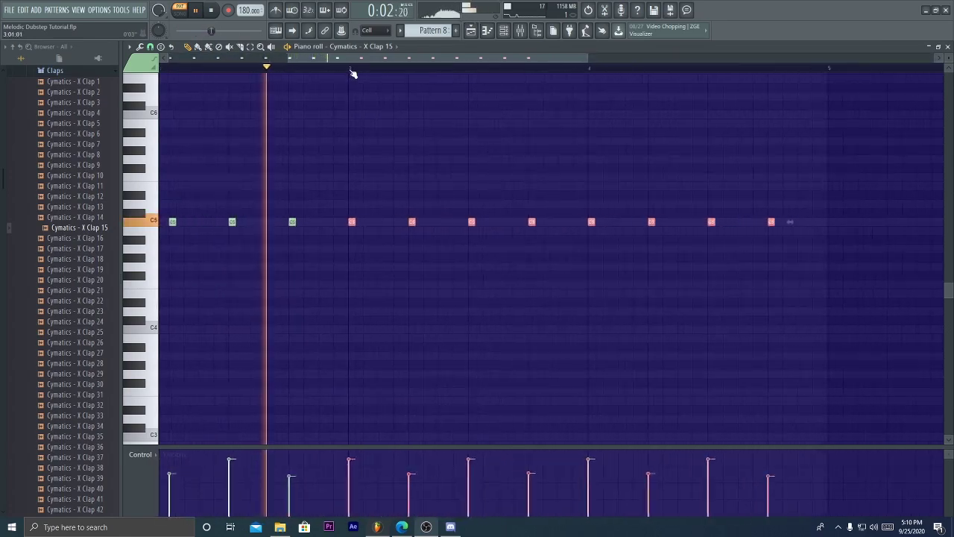
key("space")
Step: Add a fill of four C#5 claps with rising velocities in the last half beat of bar 2 and listen to it
scroll(294, 80, "up", 3)
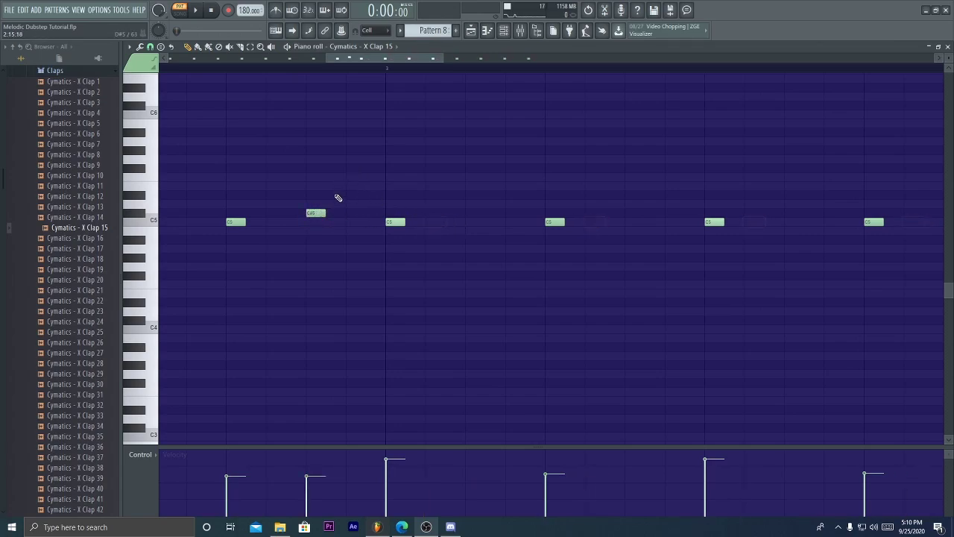
left_click(307, 66)
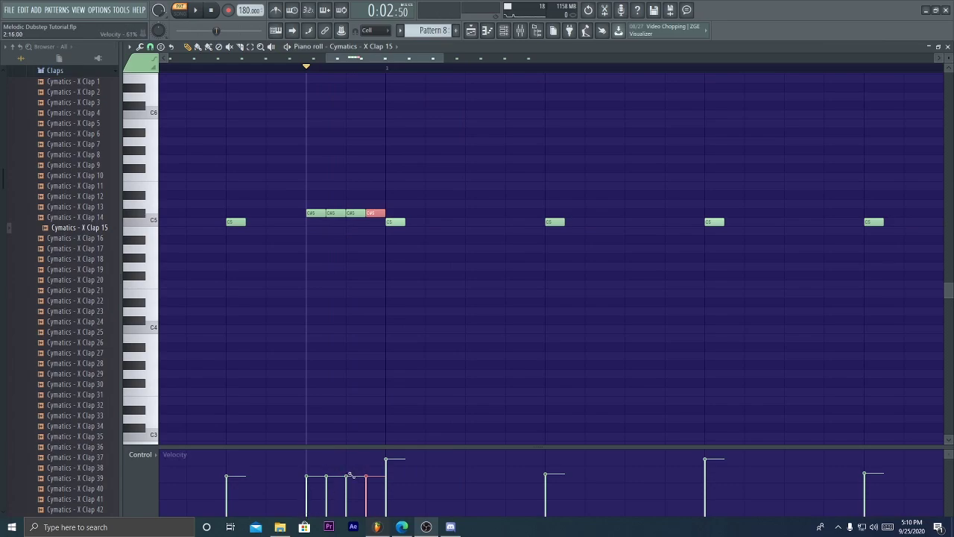
key("space")
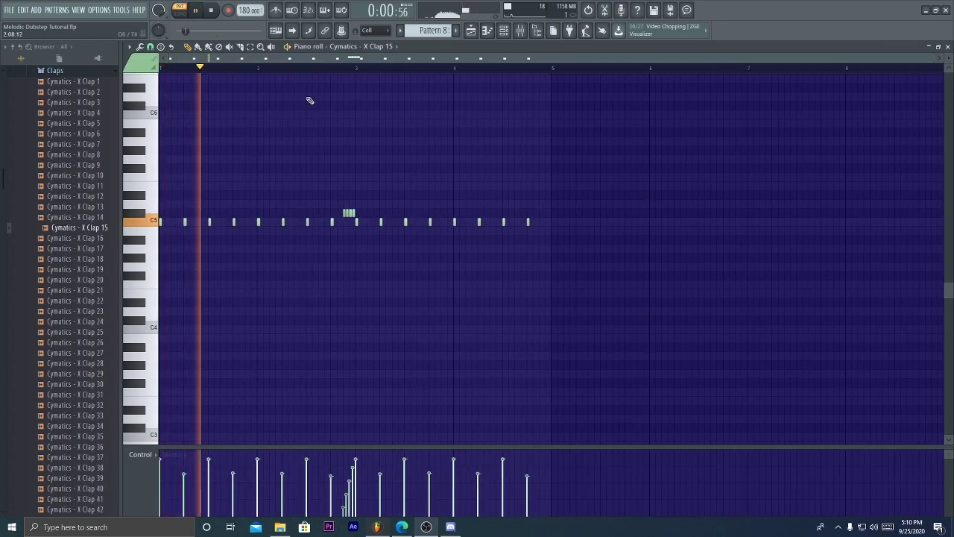
left_click_drag(341, 60, 294, 91)
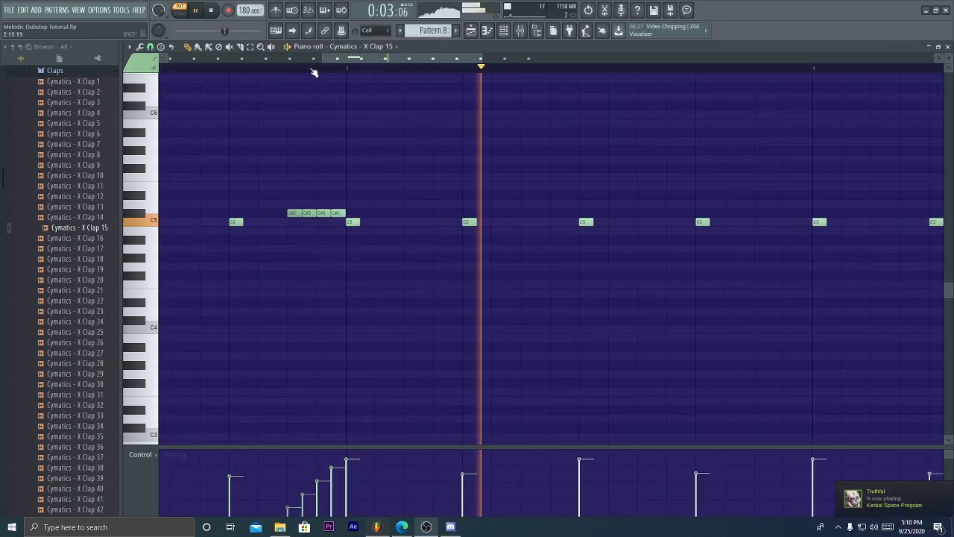
scroll(319, 64, "down", 4)
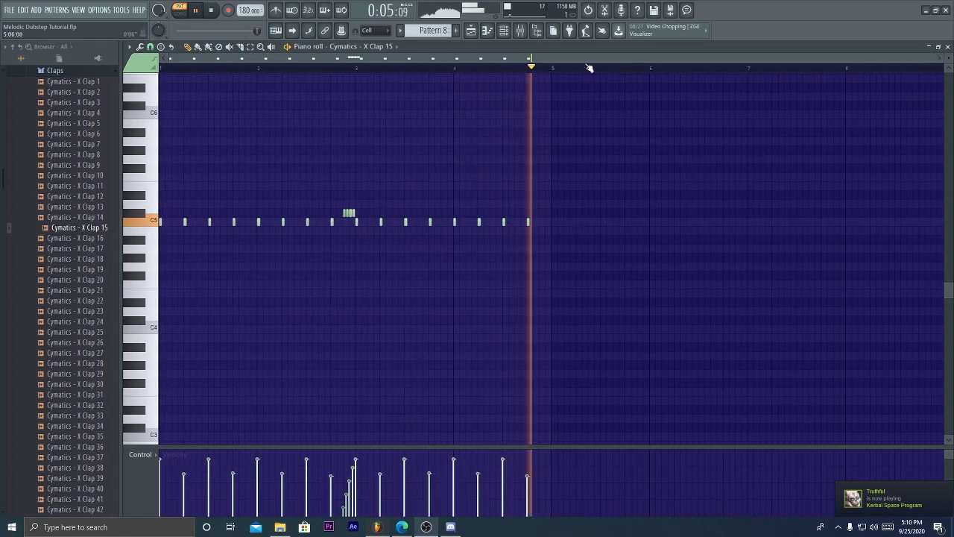
key("space")
Step: Place four C5 claps half a beat apart from the start of bar 5 and alternate their velocities between strong and weak
scroll(592, 81, "up", 4)
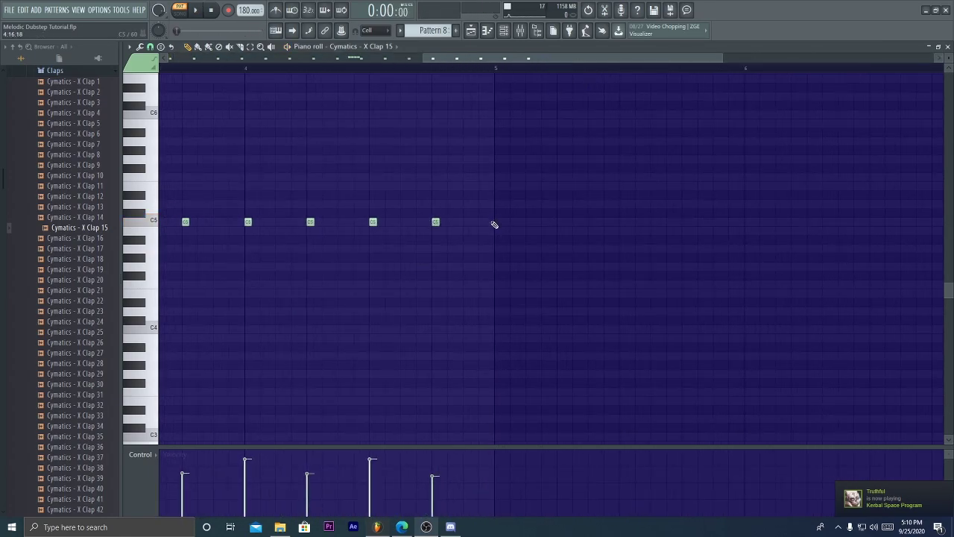
left_click_drag(552, 193, 498, 222)
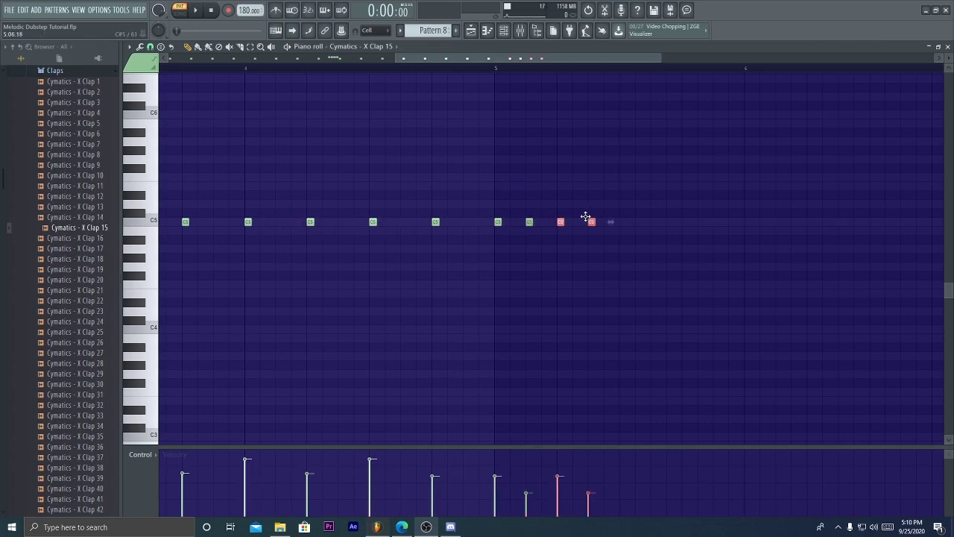
left_click(495, 67)
key("space")
left_click(391, 476)
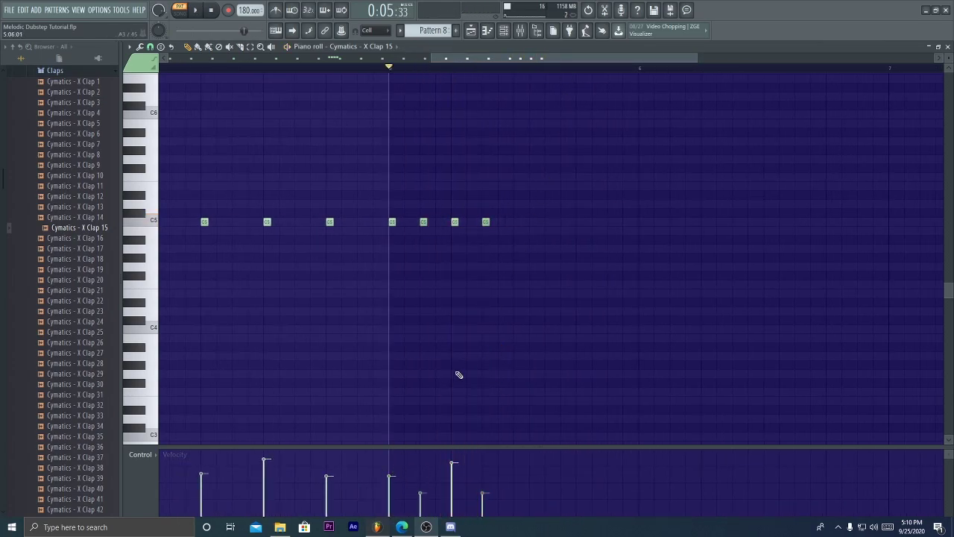
key("space")
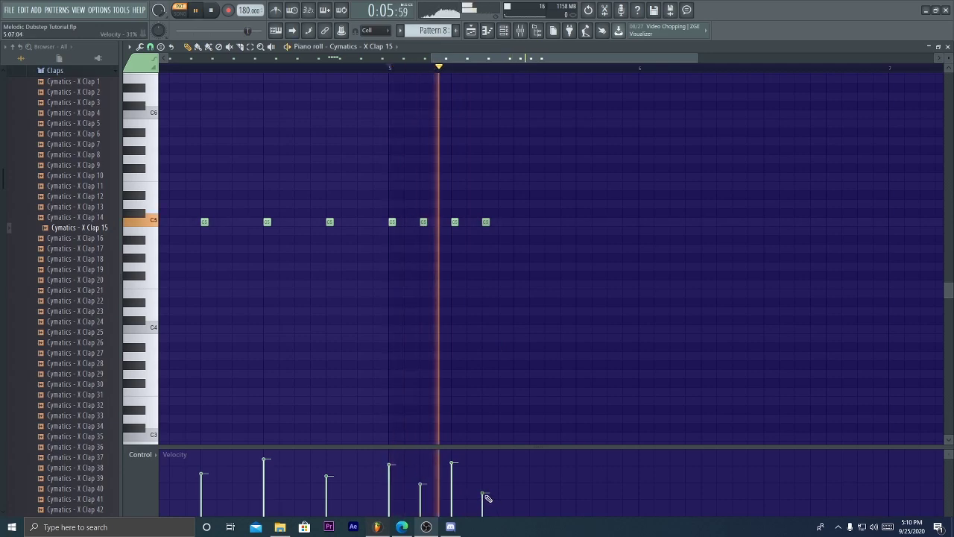
key("space")
Step: Copy the four half-beat claps into the second half of bar 5 and duplicate all of bar 5 into bar 6
mouse_move(536, 192)
left_mouse_down()
mouse_move(385, 260)
mouse_move(364, 256)
left_mouse_up()
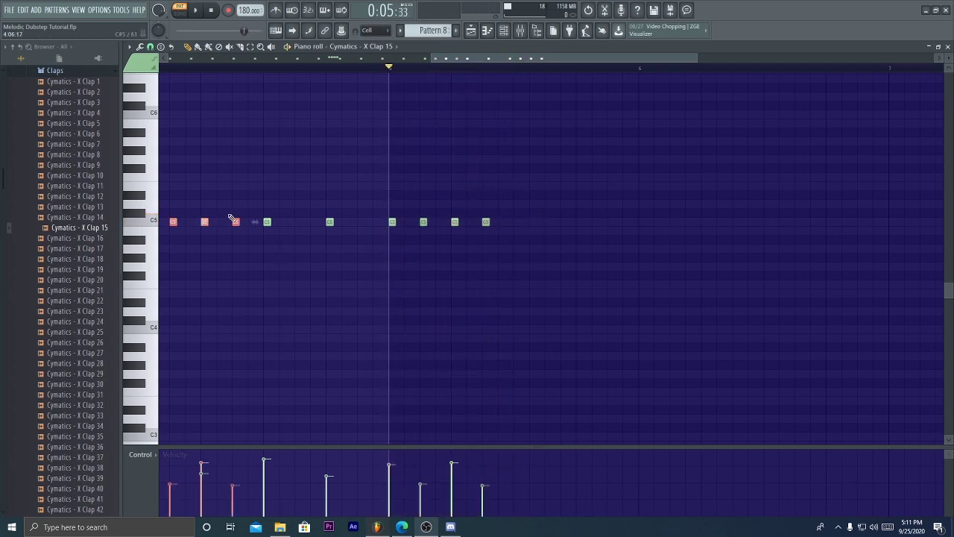
key("space")
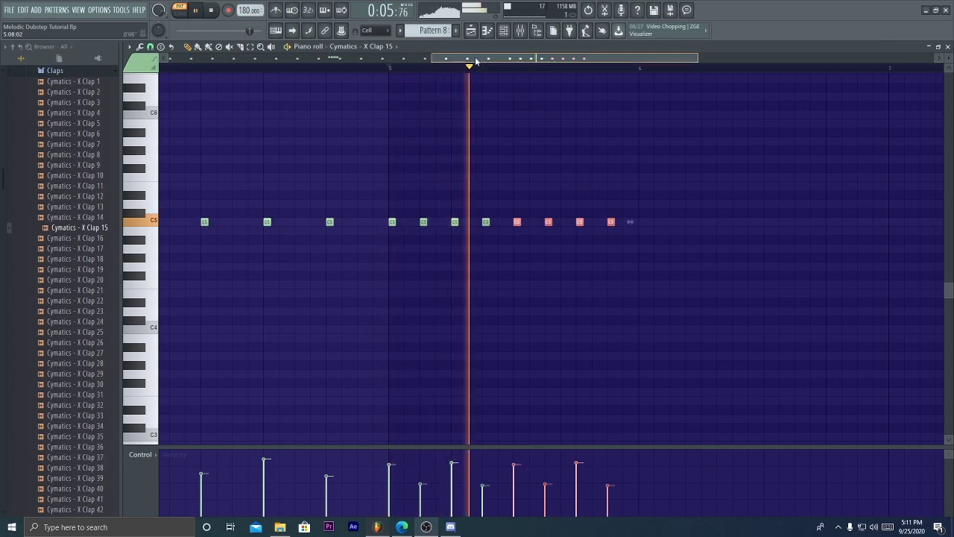
scroll(581, 204, "down", 3)
key("space")
mouse_move(569, 201)
left_mouse_down()
mouse_move(380, 226)
mouse_move(365, 242)
left_mouse_up()
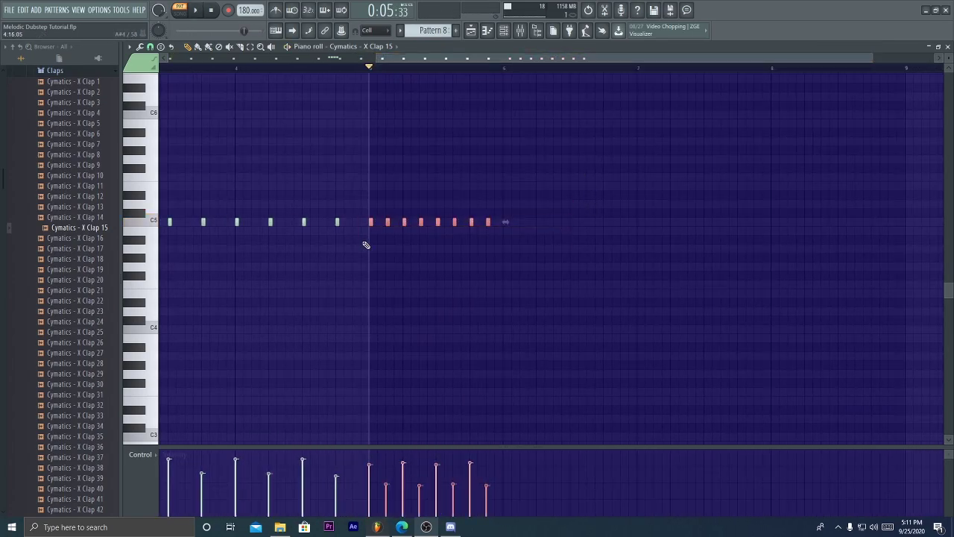
left_click_drag(594, 216, 621, 215)
left_click_drag(492, 61, 559, 70)
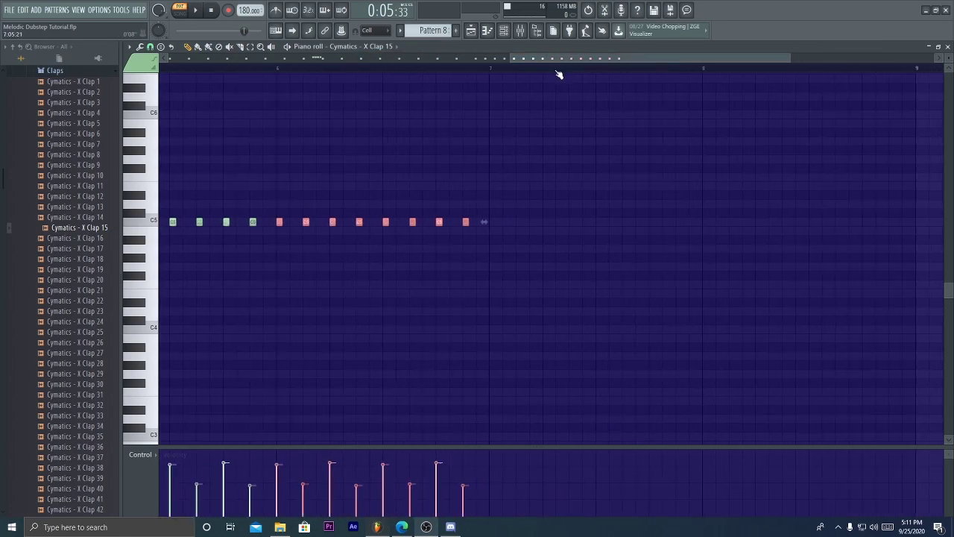
Step: Fill bar 7 with sixteen claps a quarter beat apart, checking the rhythm with playback
left_click_drag(338, 223, 659, 221)
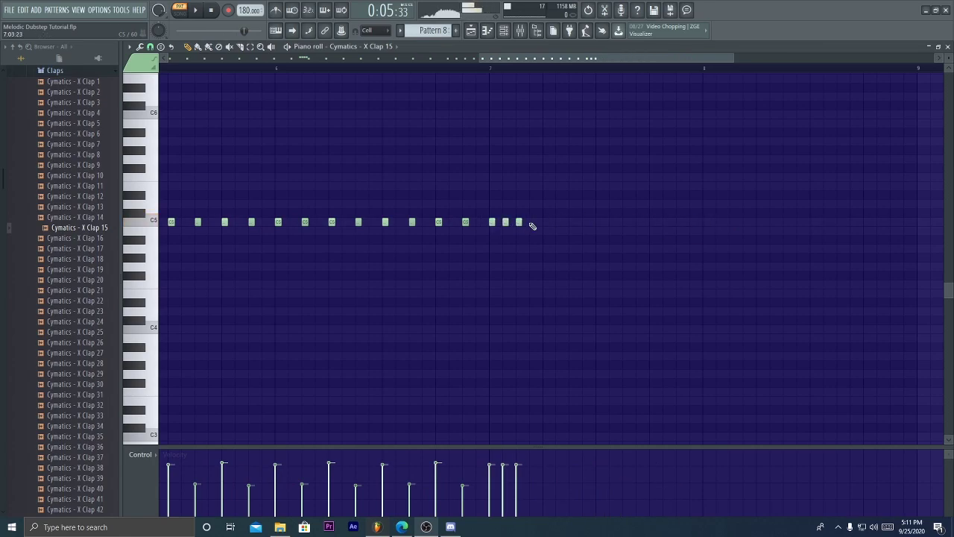
key("space")
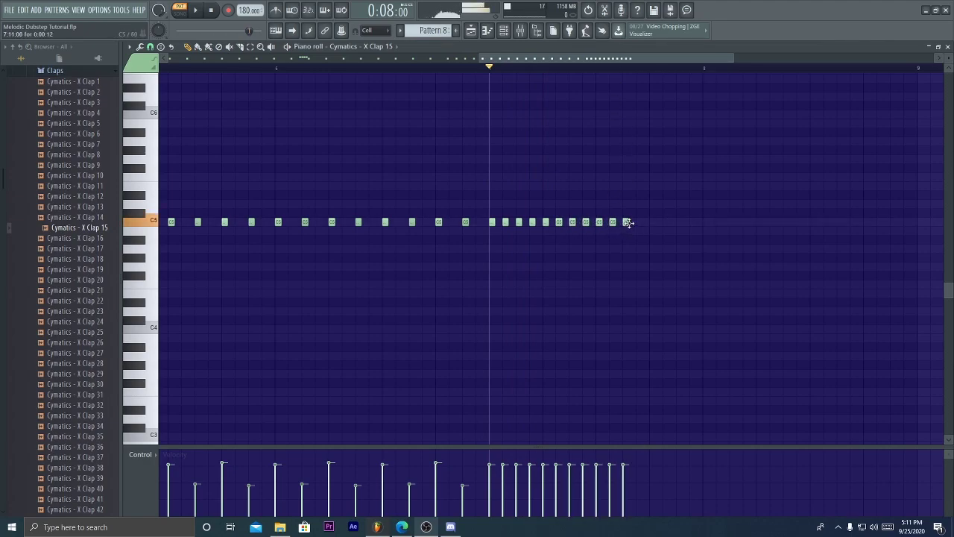
key("space")
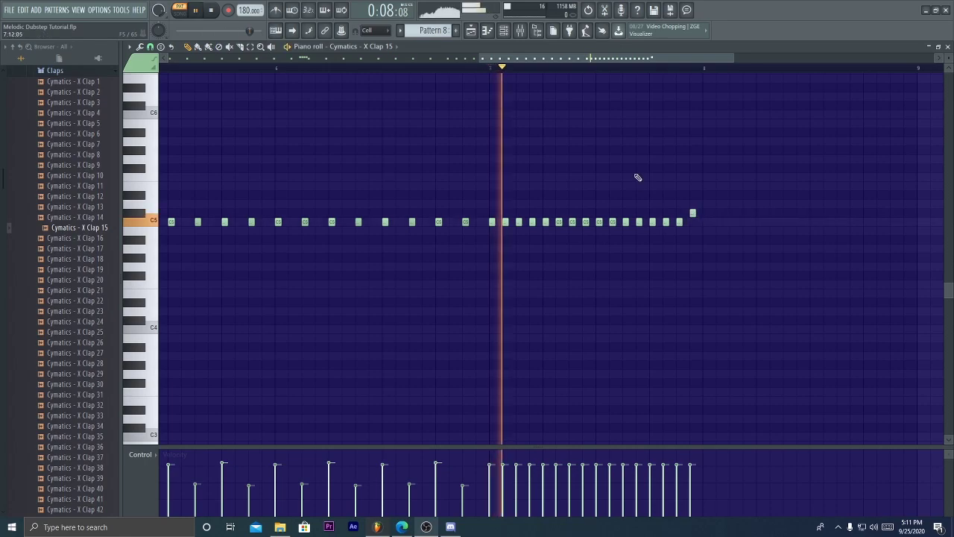
key("space")
key("space")
Step: Lengthen the sixteen bar 7 claps on C5 until they touch each other and play the roll from bar 7
left_click_drag(708, 212, 505, 228)
left_click(494, 67)
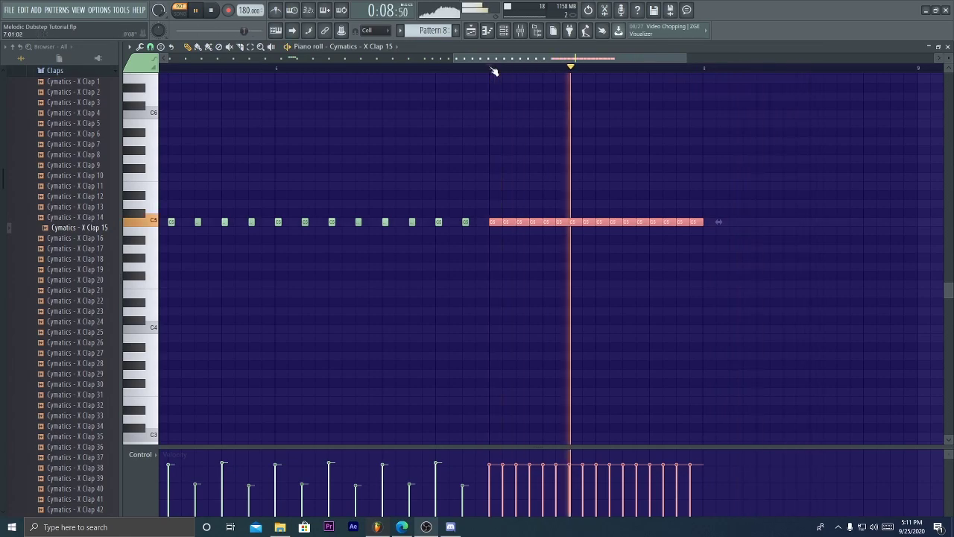
key("space")
Step: Ramp the velocities of the bar 7 clap roll steadily upward from low to high and play it back
scroll(576, 320, "down", 4)
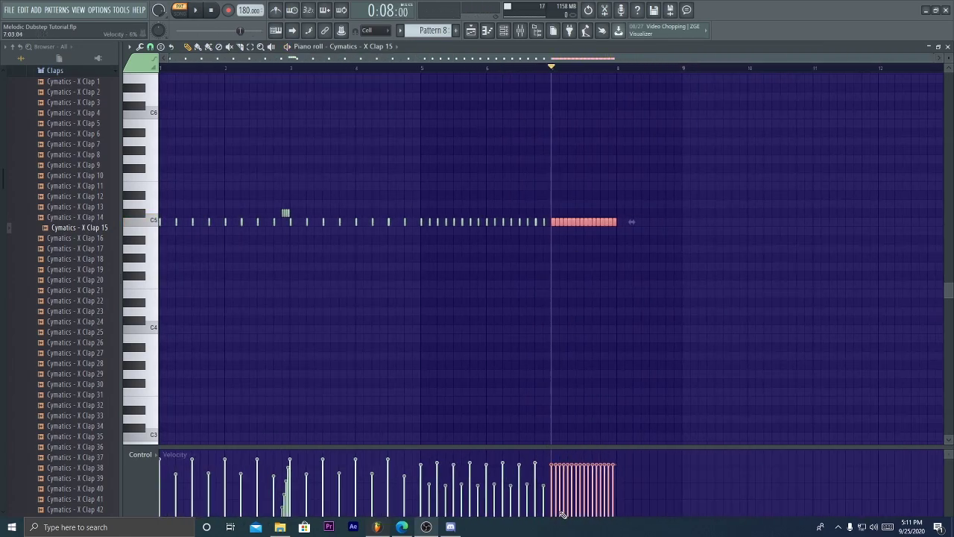
key("space")
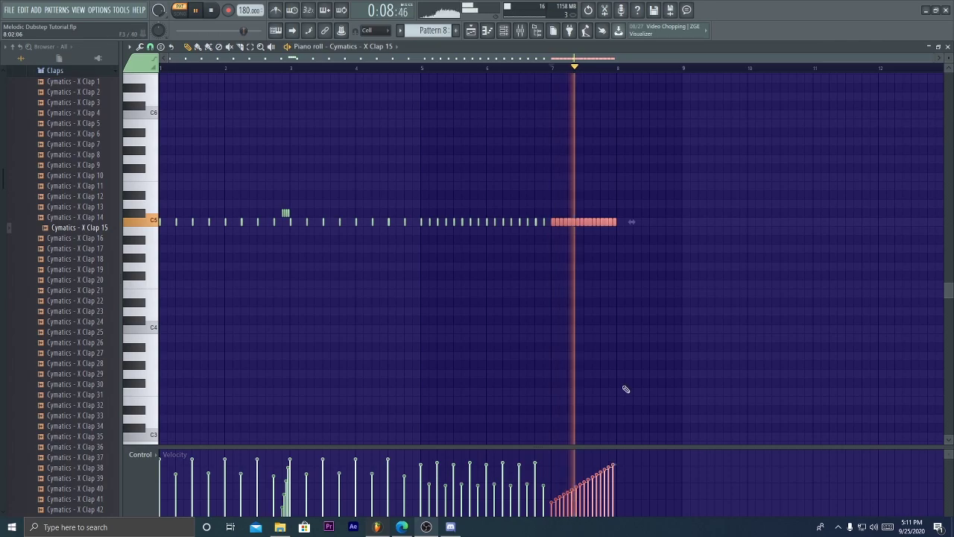
key("space")
Step: Deselect the clap roll, play back Pattern 8 and return to the playlist
left_click(193, 105)
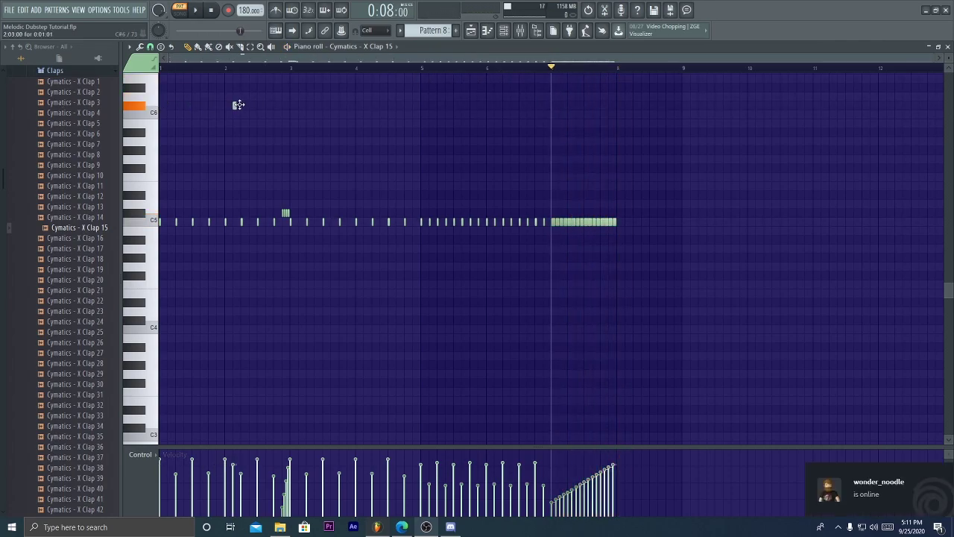
key("space")
key("F5")
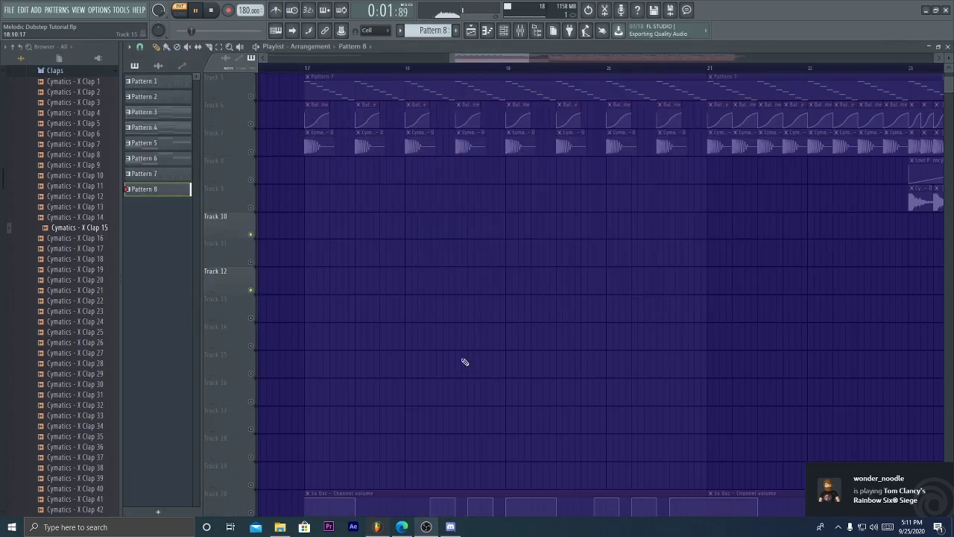
Step: Unmute all playlist tracks and place Pattern 8 on track 9 at bar 17, checking it with playback
left_click(254, 155)
key("space")
left_click(305, 201)
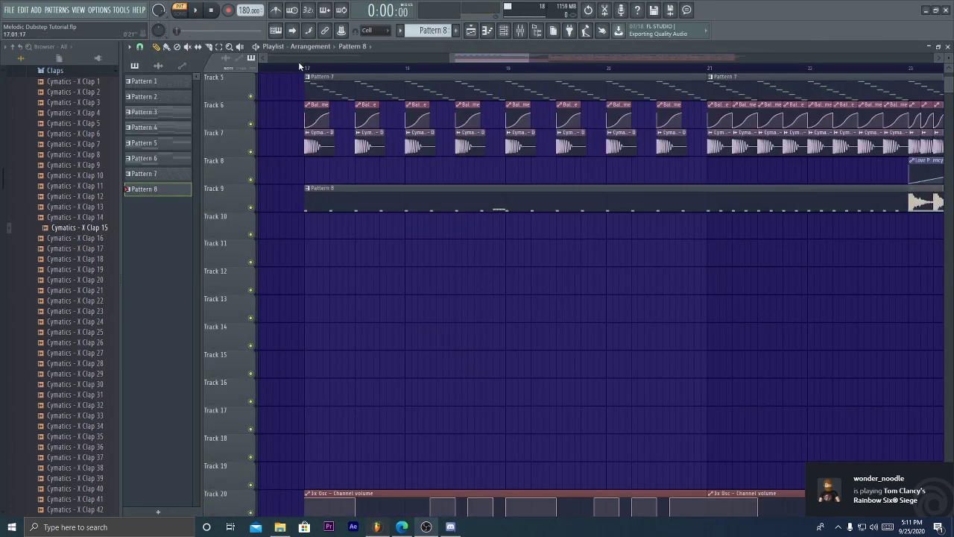
left_click(300, 67)
key("space")
scroll(301, 69, "down", 3)
scroll(301, 68, "down", 2)
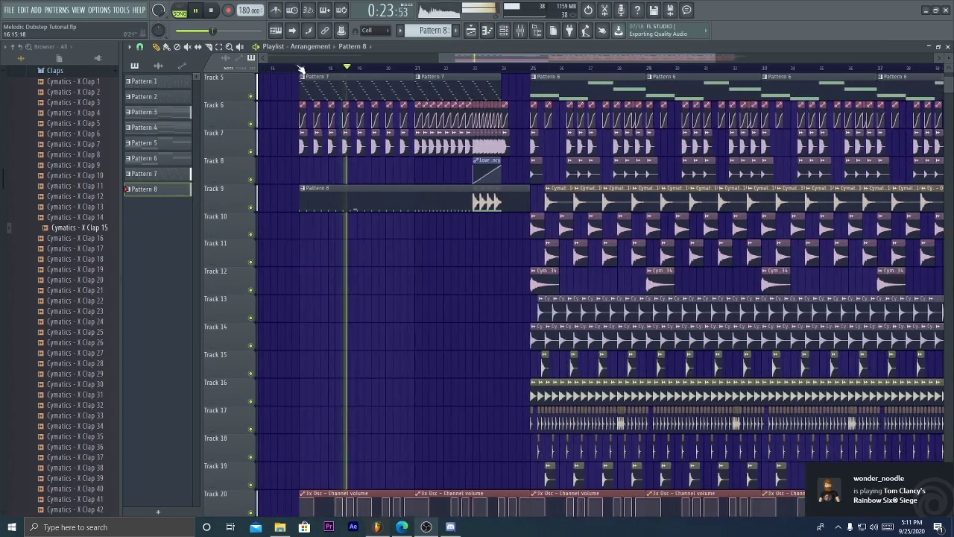
Step: Copy Pattern 8's short clap roll from just before bar 3 to just before bar 5
double_click(412, 192)
scroll(355, 70, "up", 1)
left_click(276, 214)
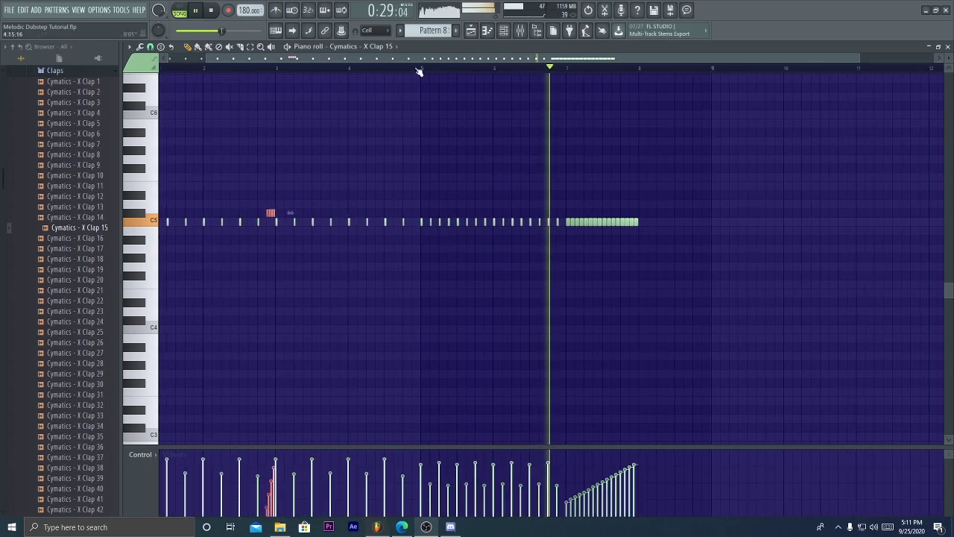
scroll(418, 69, "up", 3)
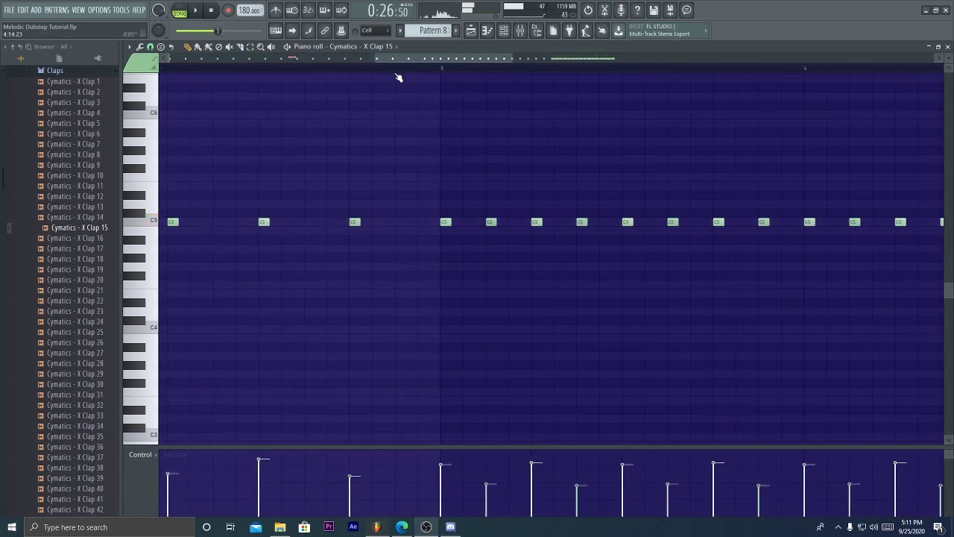
scroll(362, 75, "down", 4)
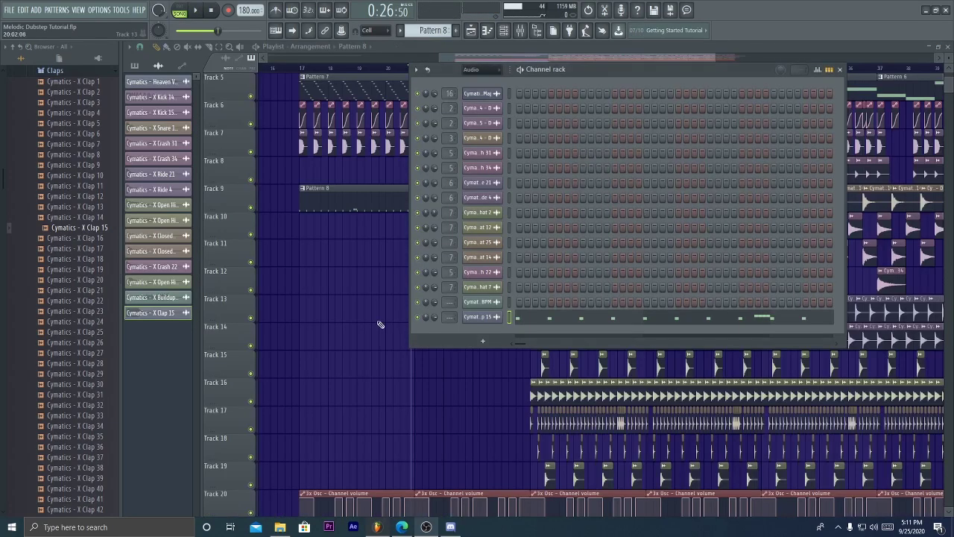
Step: Route the Cymatics - X Clap 15 channel to mixer track 8
key("space")
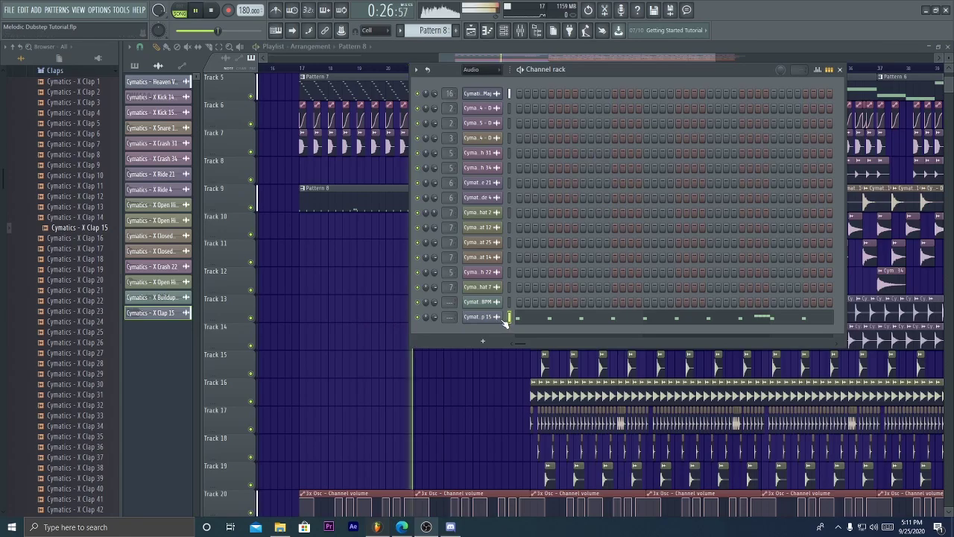
left_click(519, 30)
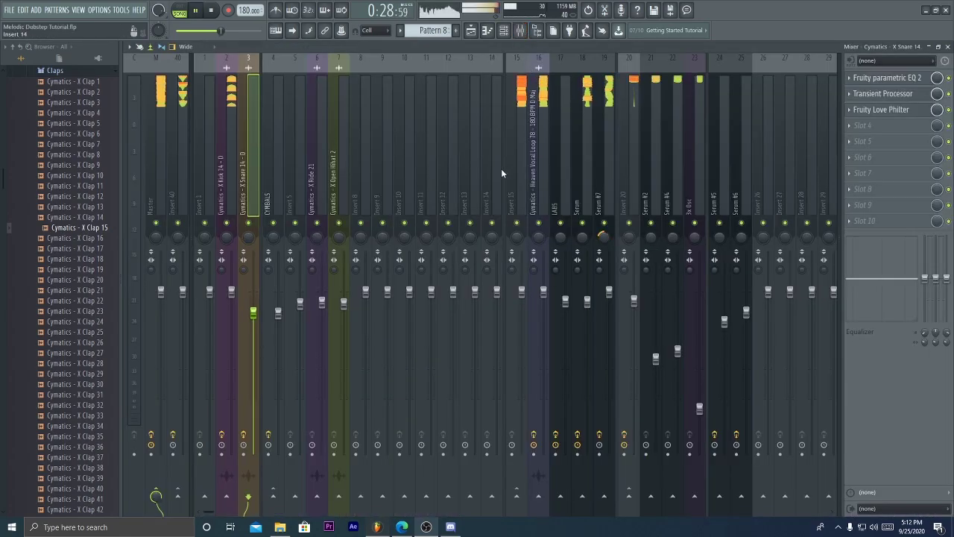
key("space")
right_click(365, 58)
mouse_move(440, 157)
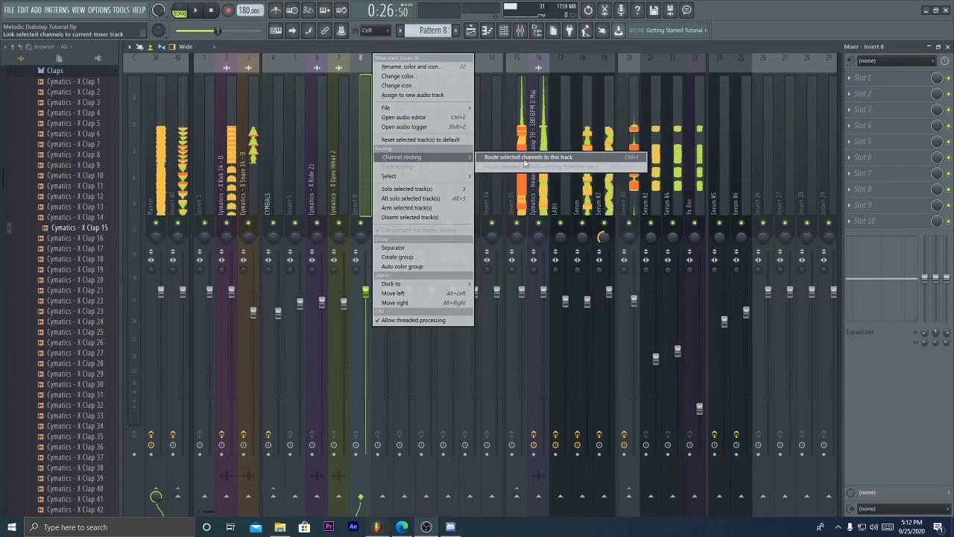
left_click(524, 158)
Step: Add Fruity Reeverb 2 to the Clap 15 mixer track, solo the track and set the reverb decay to about 1.5 seconds
left_click(865, 77)
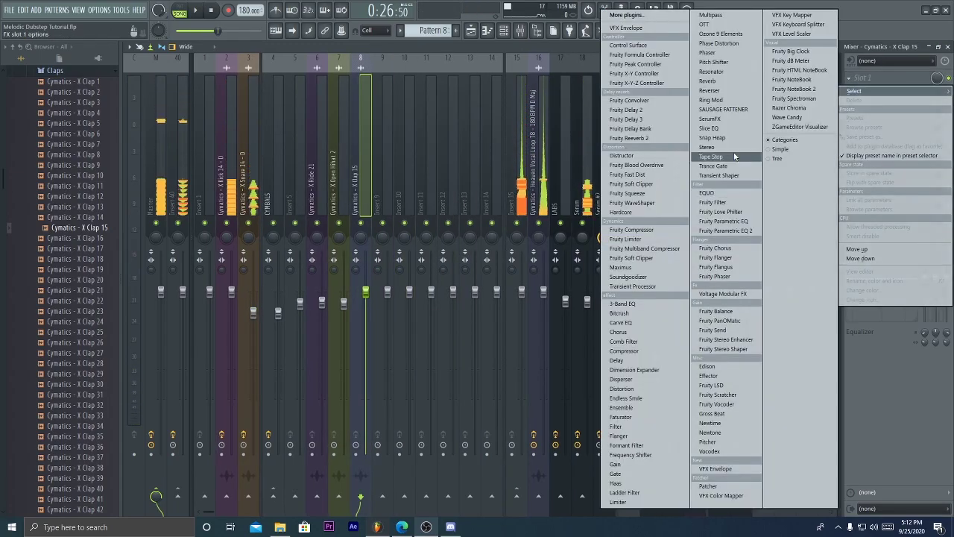
left_click(638, 138)
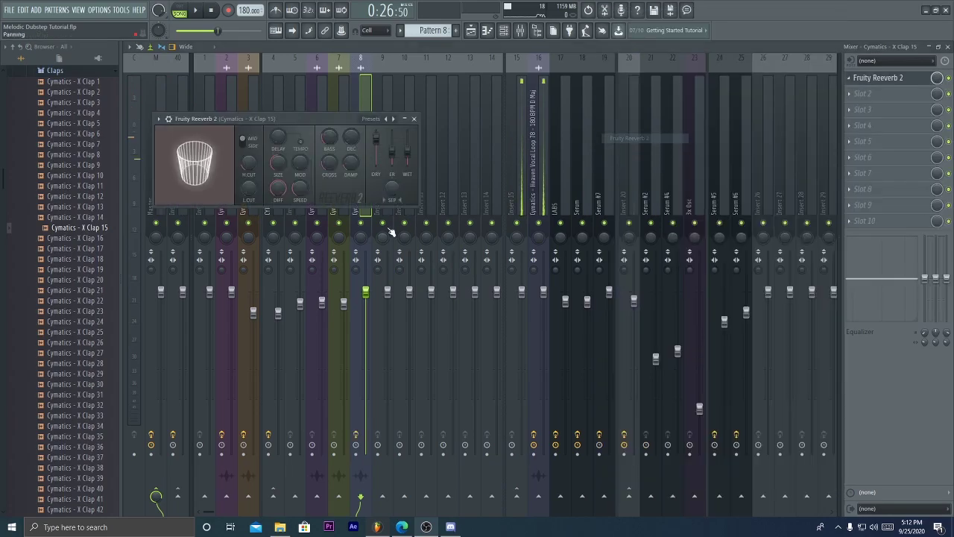
key("space")
left_click(363, 227)
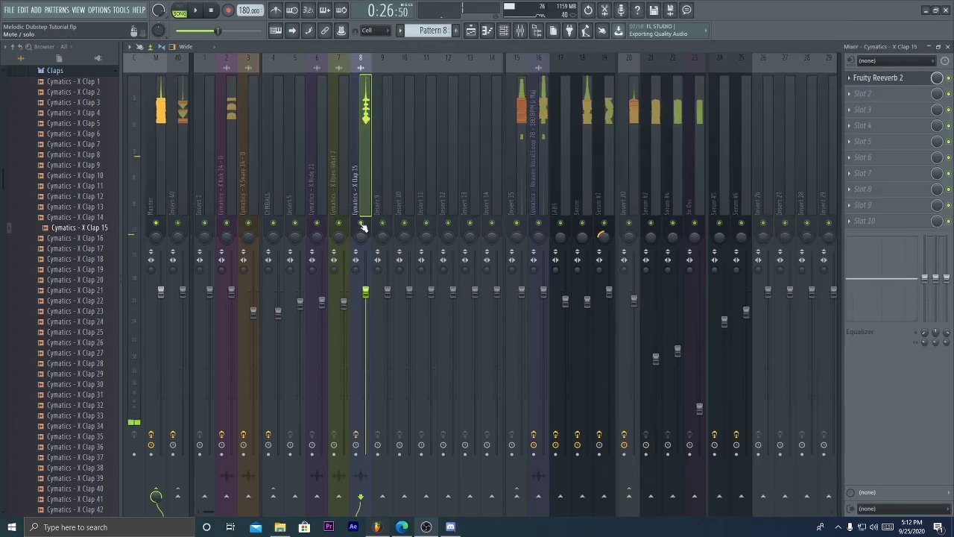
left_click(881, 79)
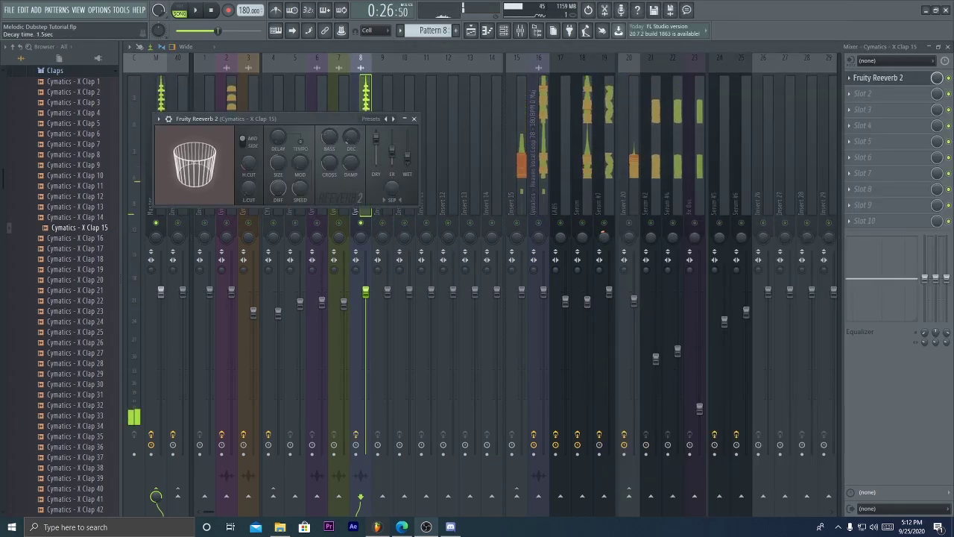
Step: Add OTT with its depth lowered to about 4% and Dimension Expander after the reverb on the clap track
left_click(862, 93)
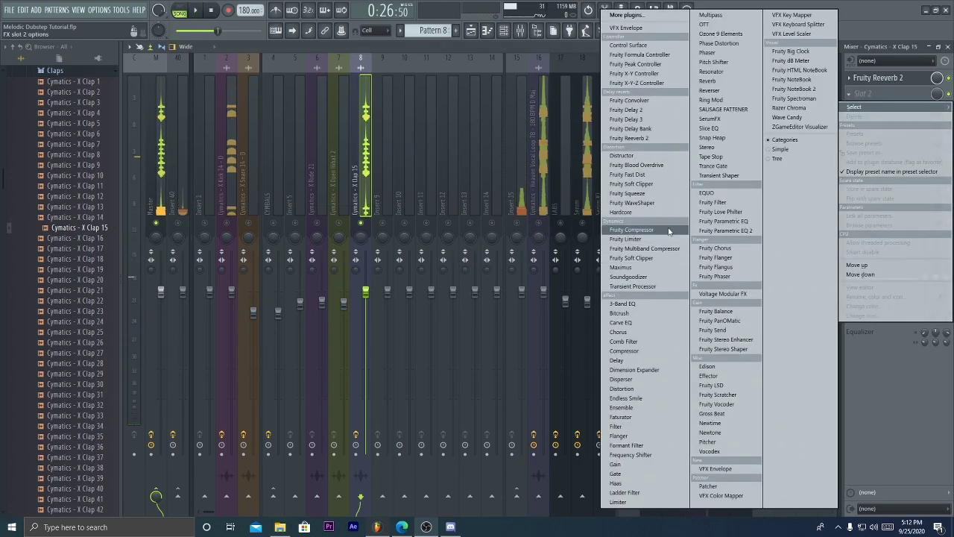
left_click(703, 24)
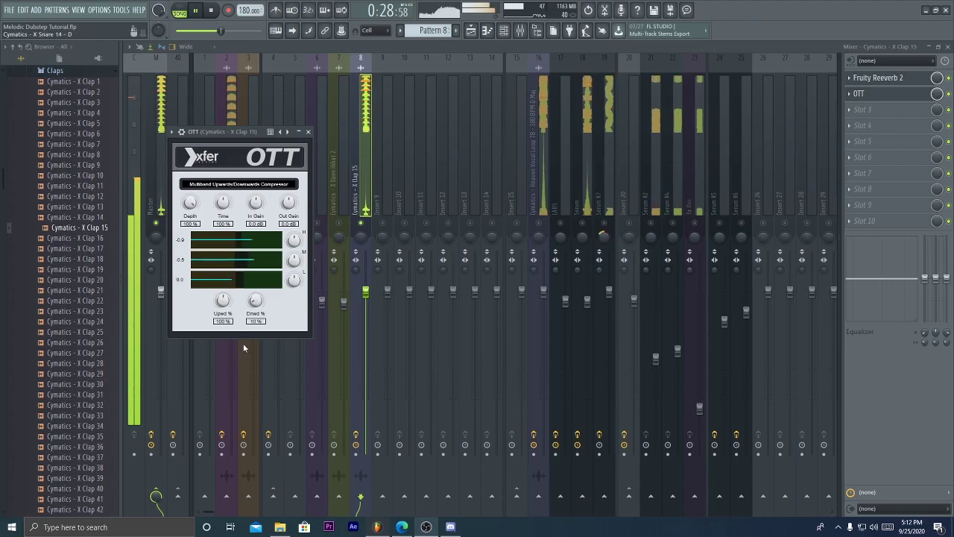
left_click(218, 10)
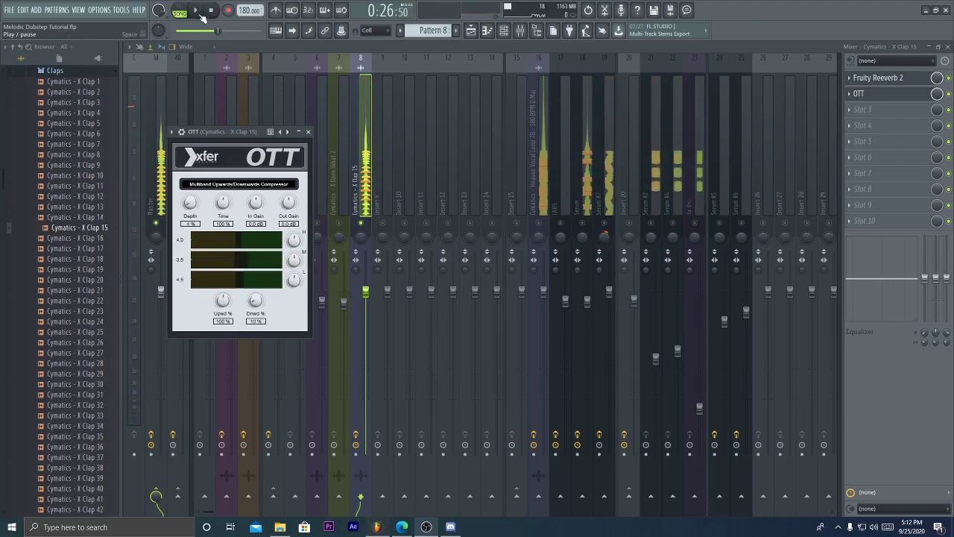
left_click(198, 12)
left_click(861, 109)
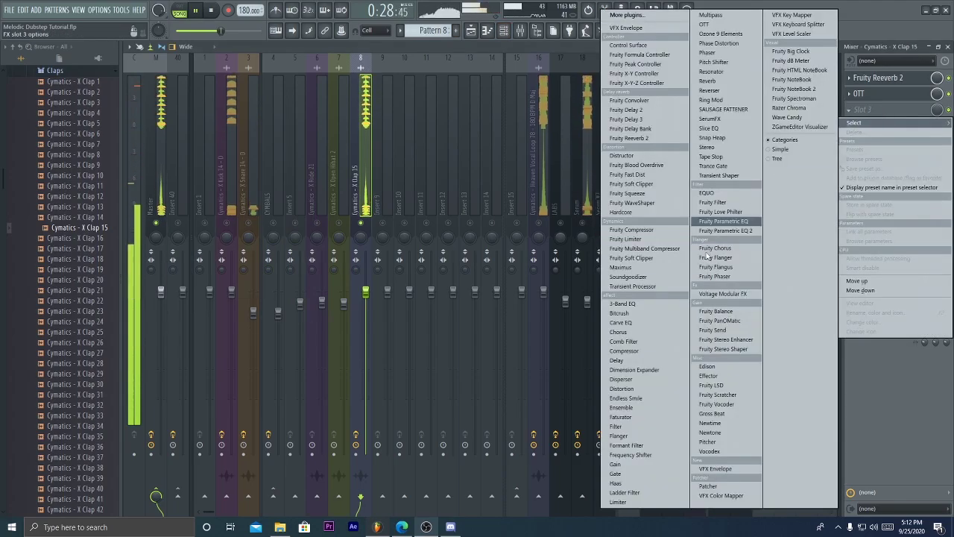
left_click(646, 370)
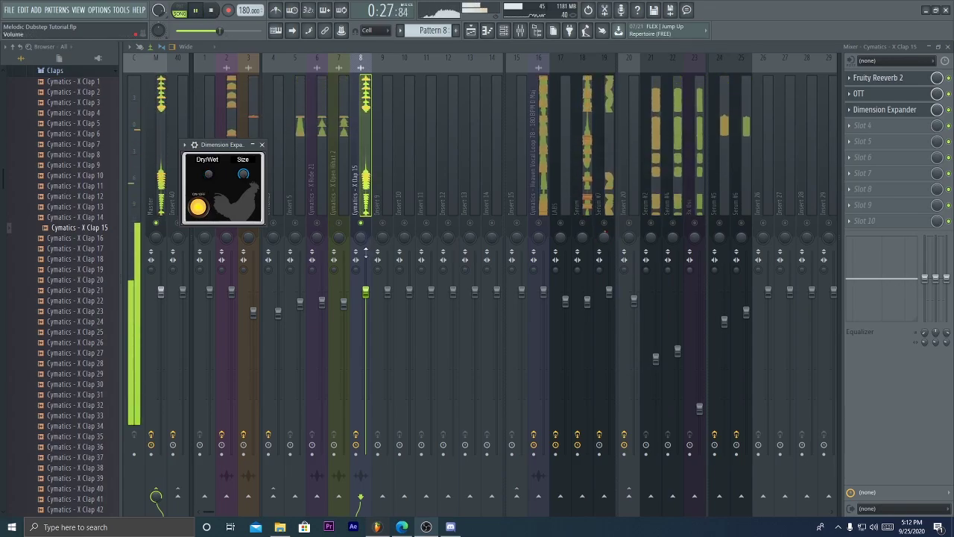
left_click(886, 126)
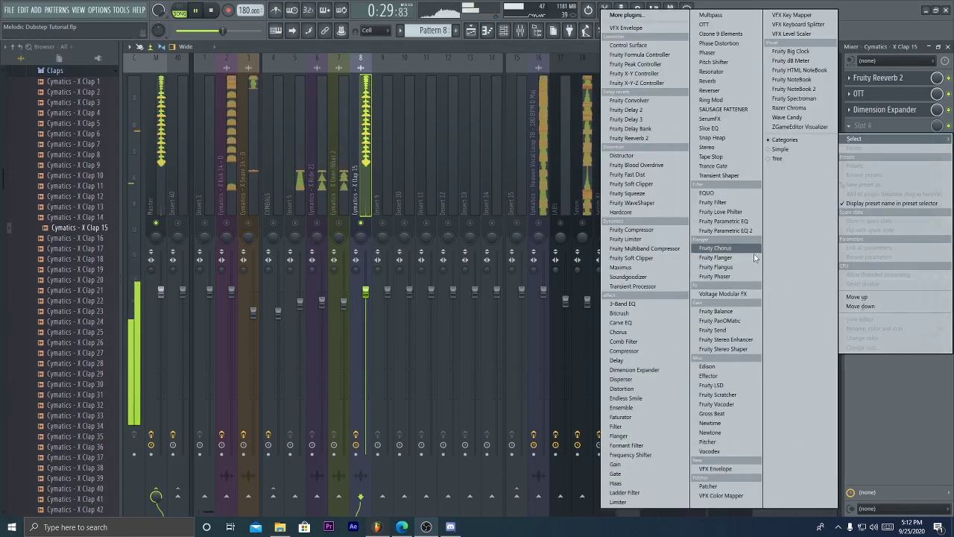
left_click(753, 351)
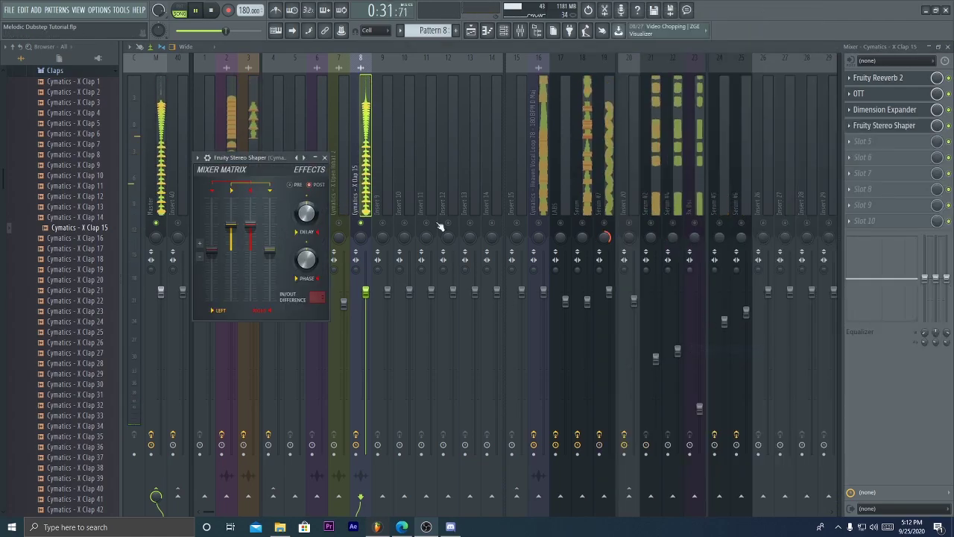
left_click(862, 131)
left_click(862, 130)
left_click(854, 148)
Step: Add Fruity Stereo Enhancer to the clap track's fourth effect slot with about 11% stereo separation
left_click(866, 132)
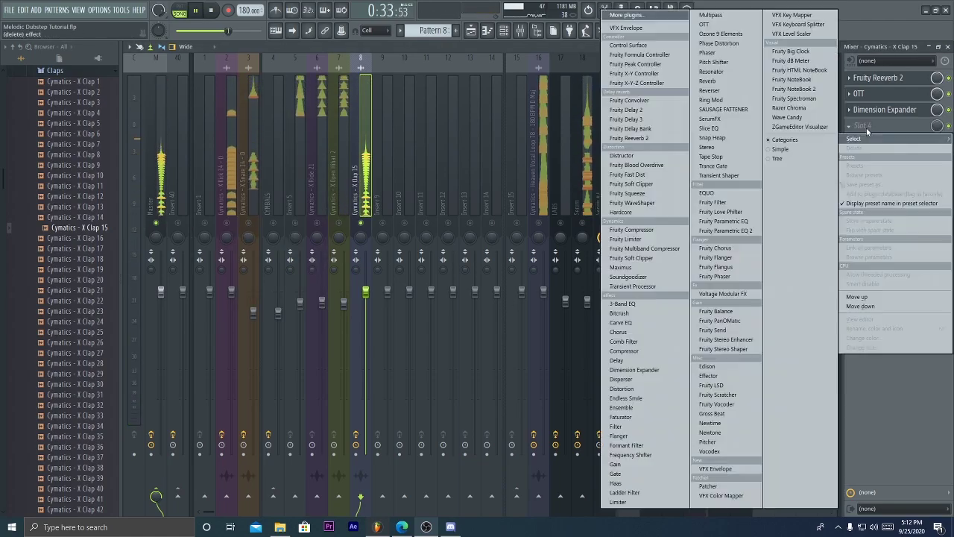
left_click(727, 339)
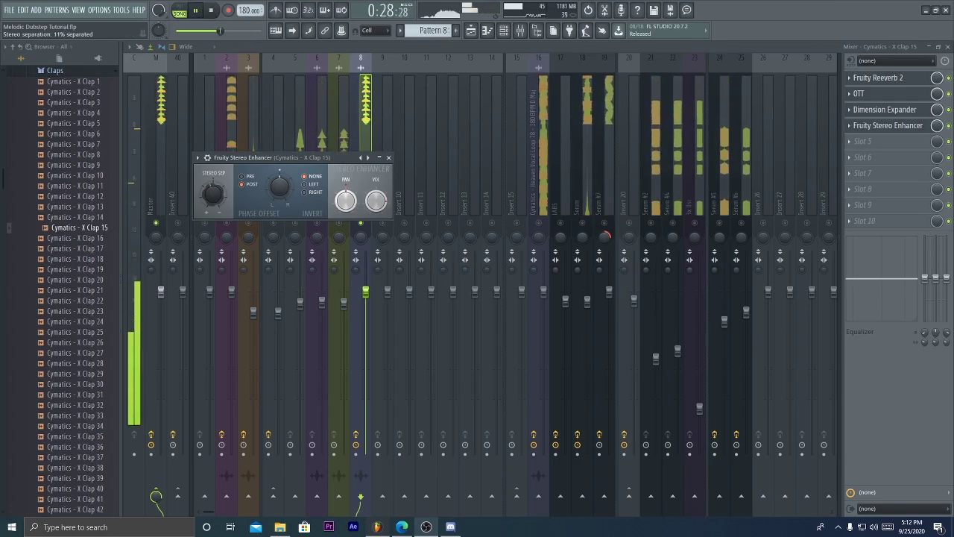
key("Escape")
Step: Play the build-up from bar 17 and end the solo on the clap mixer track
key("F5")
key("space")
key("space")
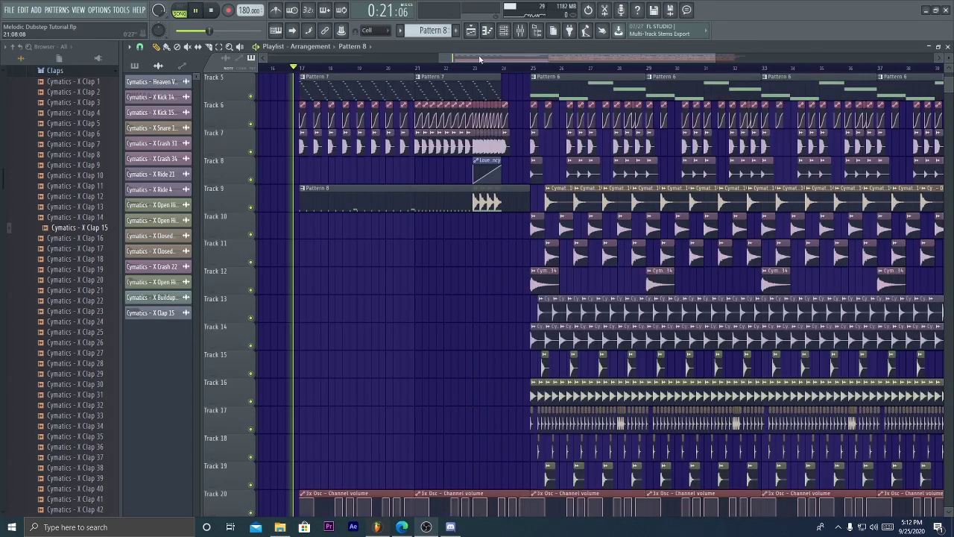
key("F9")
key("F5")
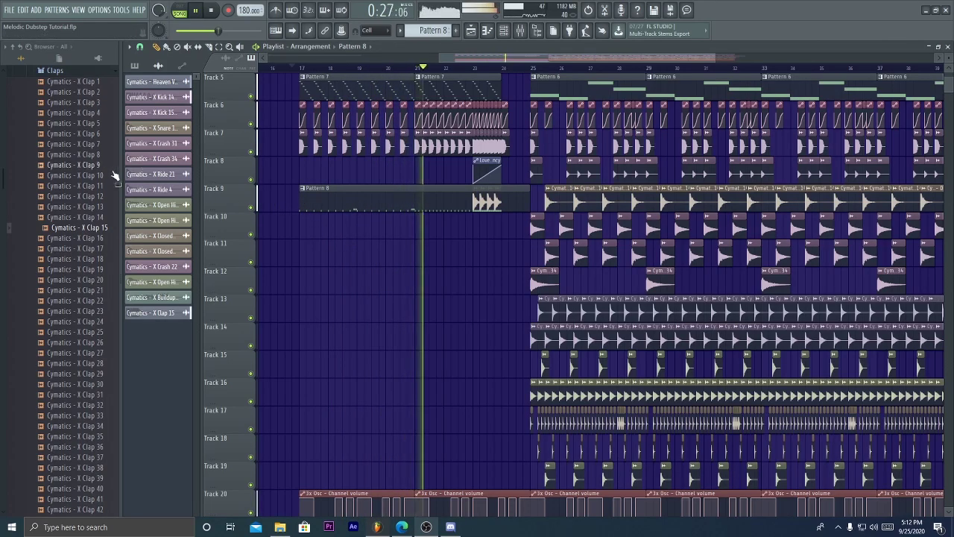
Step: Browse the Cymatics - Project X pack to the White Noise folder of its FX samples
scroll(63, 179, "up", 4)
left_click(58, 197)
key("space")
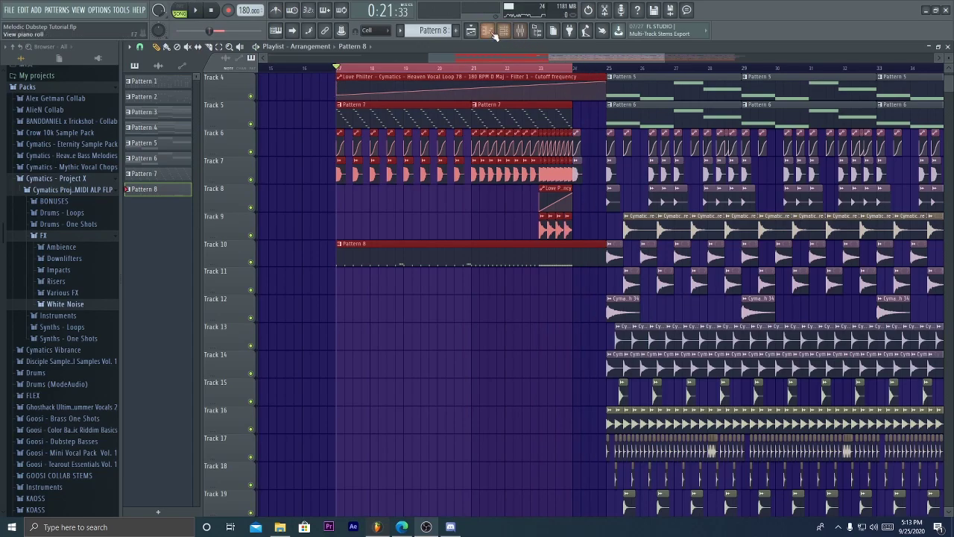
Step: Add a new Serum channel and set oscillator A to 9 unison voices
left_click(502, 31)
left_click(480, 112)
left_click(485, 297)
left_click(585, 187)
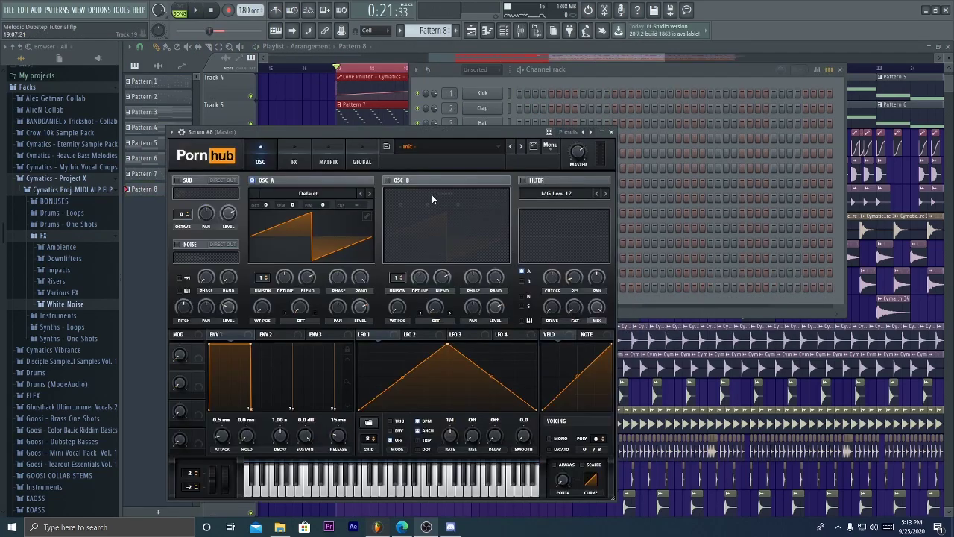
left_click_drag(383, 131, 388, 126)
left_click_drag(262, 273, 293, 305)
Step: Create Pattern 9 and draw one eight-bar D5 note in it for the new Serum
key("F4")
key("F7")
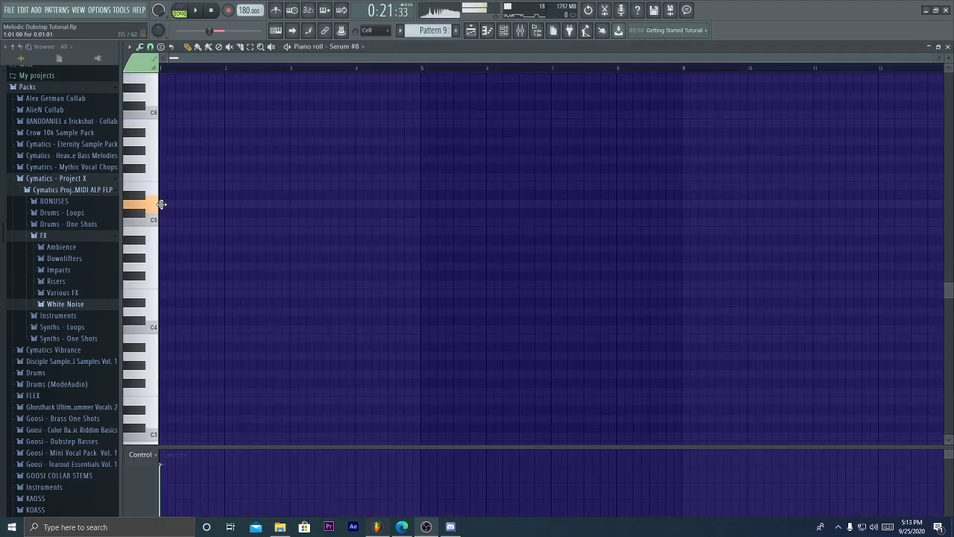
left_click_drag(239, 206, 673, 217)
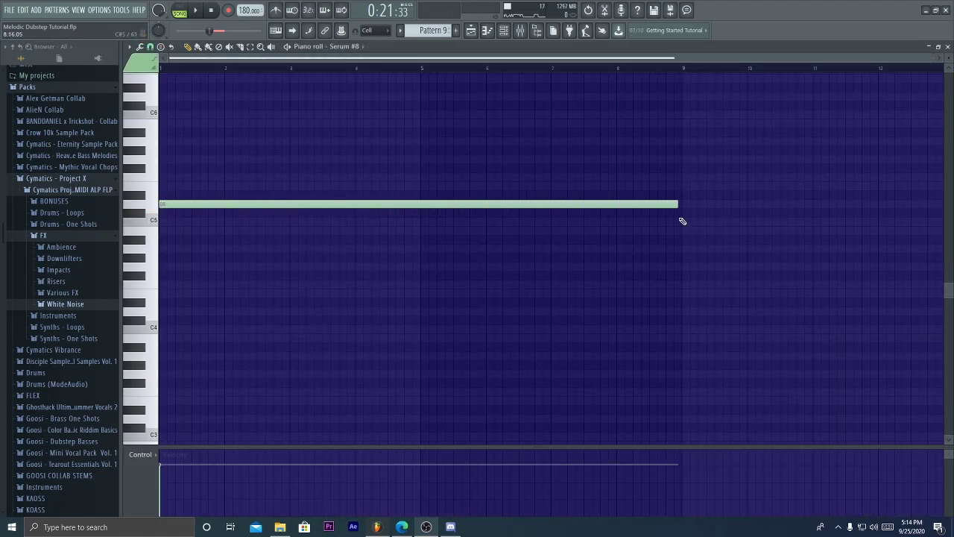
scroll(688, 70, "down", 3)
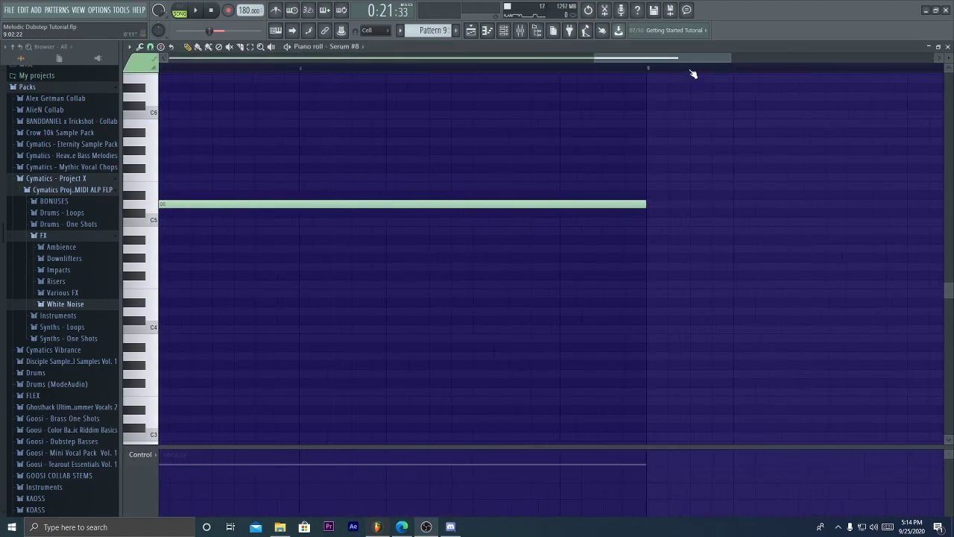
Step: Place Pattern 9 on track 11 at bar 17 and play the build-up
key("F5")
key("F6")
left_click(331, 277)
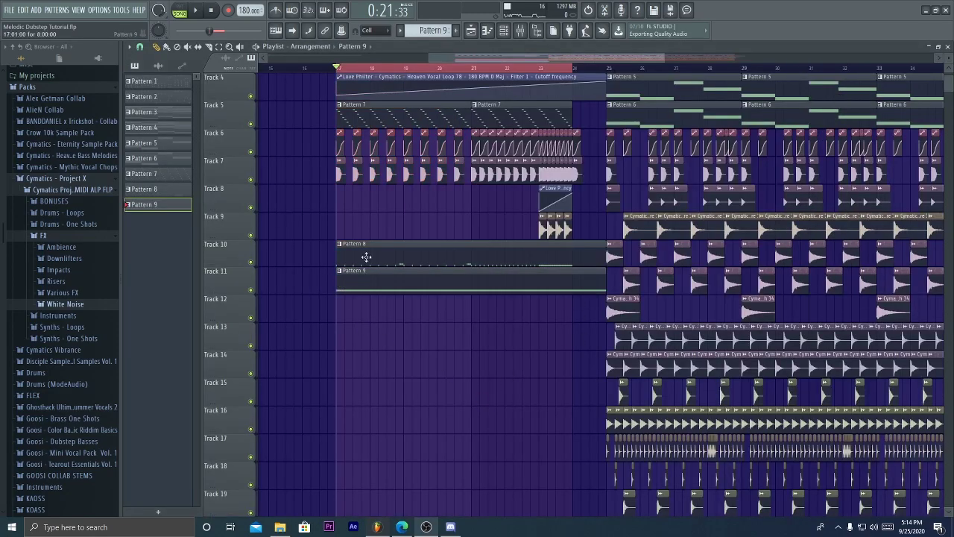
key("space")
scroll(360, 69, "up", 2)
scroll(363, 70, "up", 1)
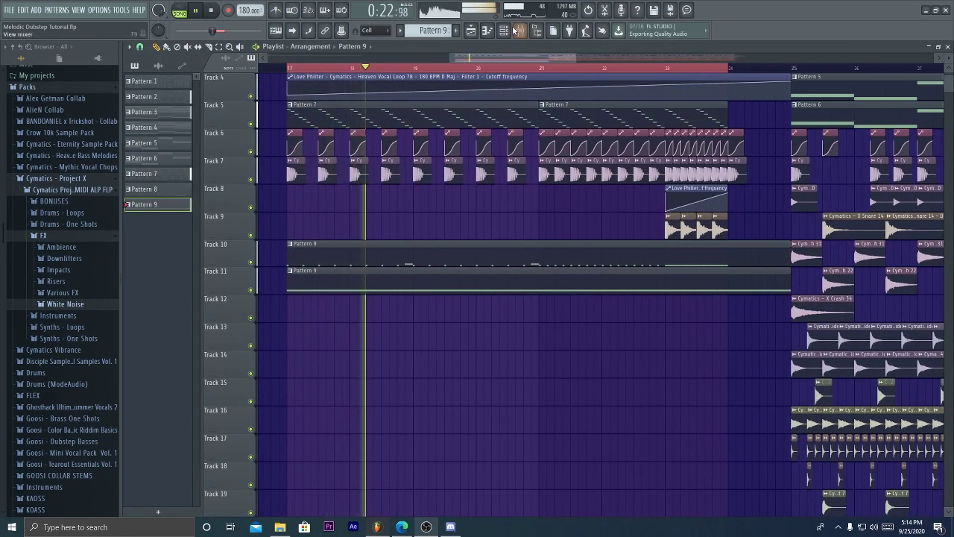
Step: Enable the multiband compressor with about 12.8 dB gain and the Hyper/Dimension effect in Serum #8
key("F6")
left_click(488, 287)
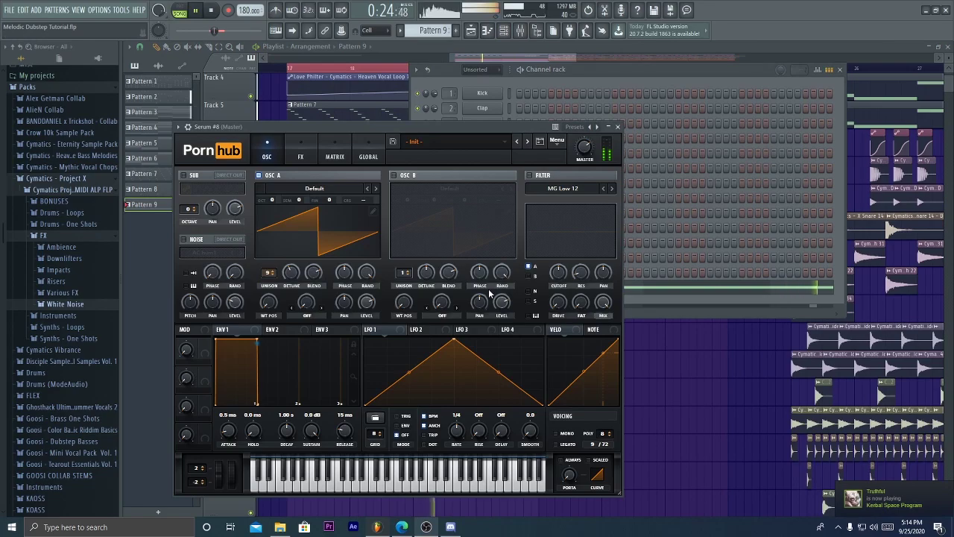
left_click(300, 153)
left_click(185, 267)
mouse_move(448, 198)
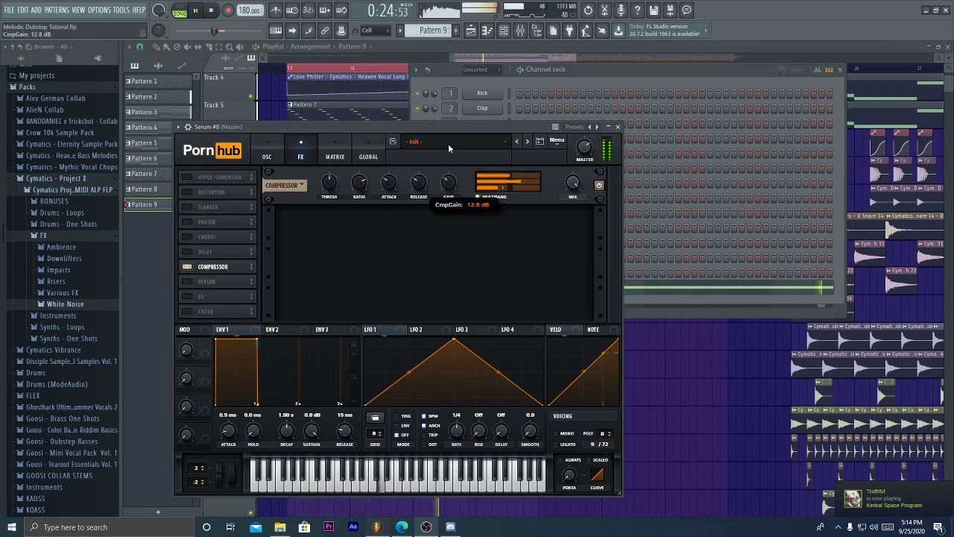
left_click(186, 177)
key("space")
Step: Set Serum #8's pitch knob range to about 43 semitones and route mixer insert 9 only to insert 40
left_click(267, 154)
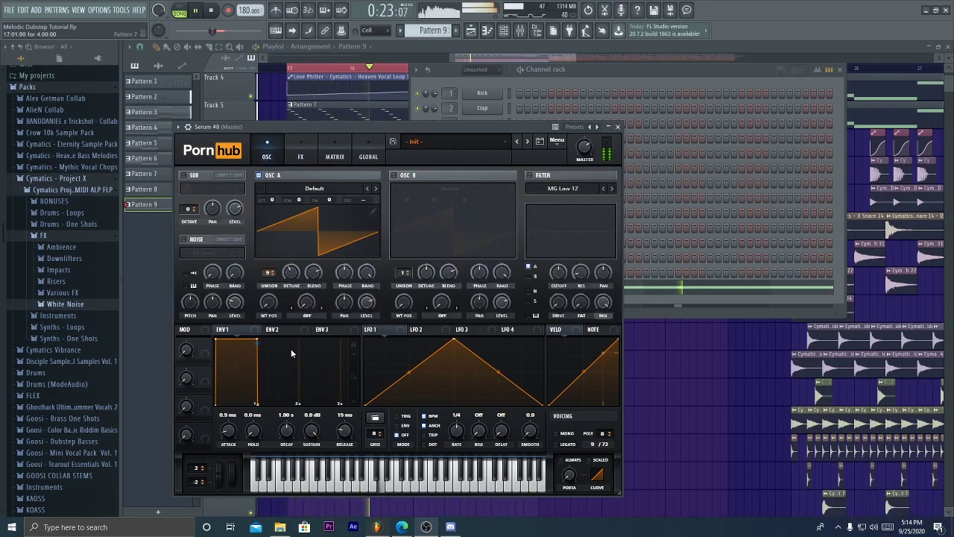
left_click(194, 127)
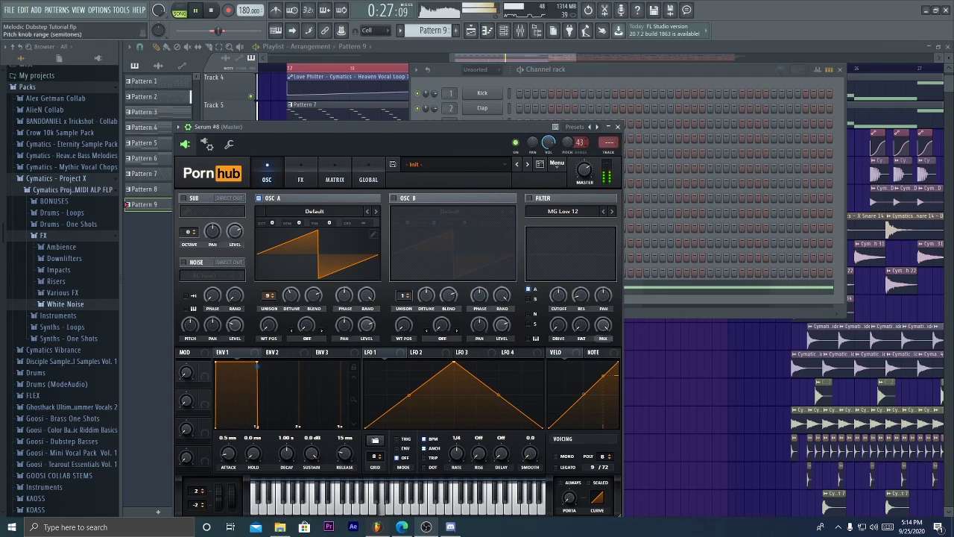
key("F9")
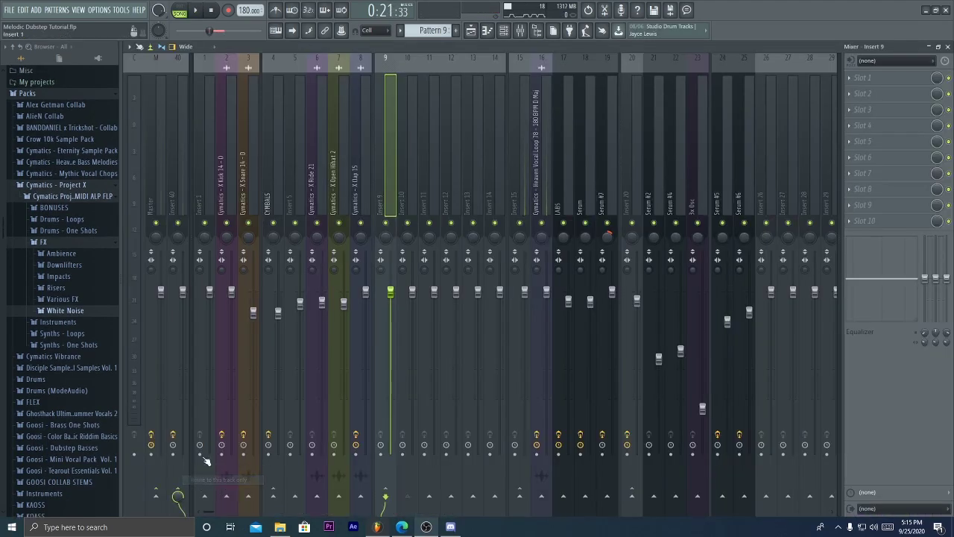
Step: Select only the Serum #8 channel and route it to mixer insert 10
left_click(506, 33)
left_click(478, 69)
left_click(477, 111)
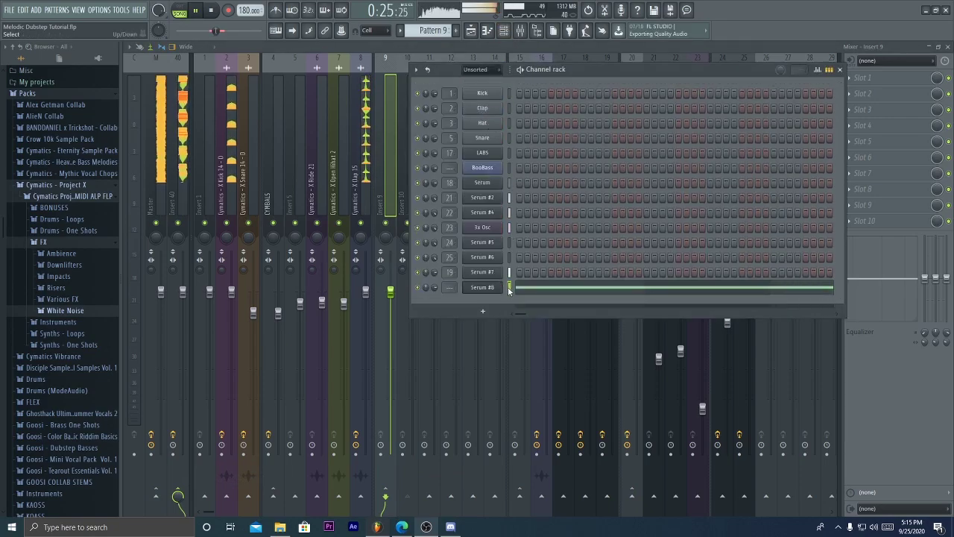
left_click(403, 187)
right_click(416, 53)
mouse_move(477, 158)
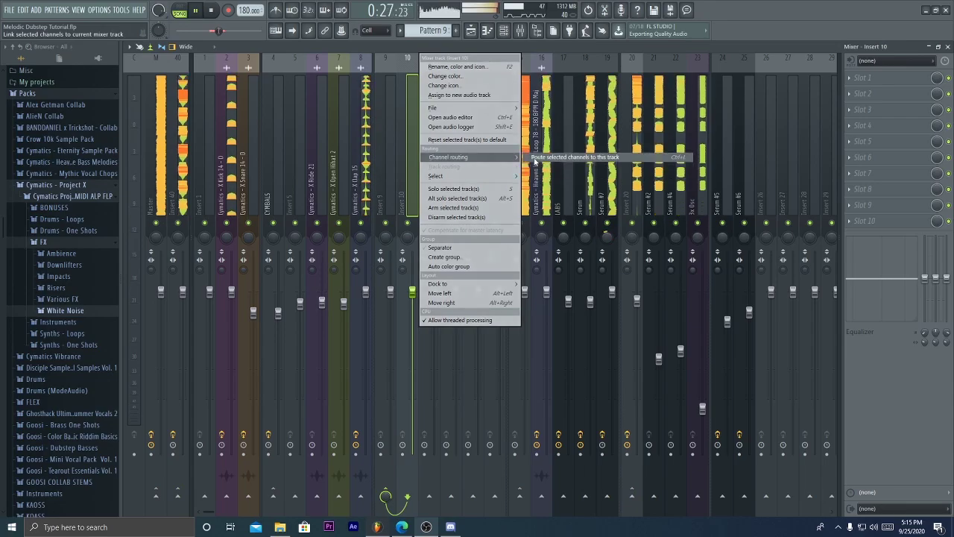
left_click(552, 158)
Step: Load Fruity Parametric EQ 2 into the first effect slot of mixer insert 9
left_click(384, 154)
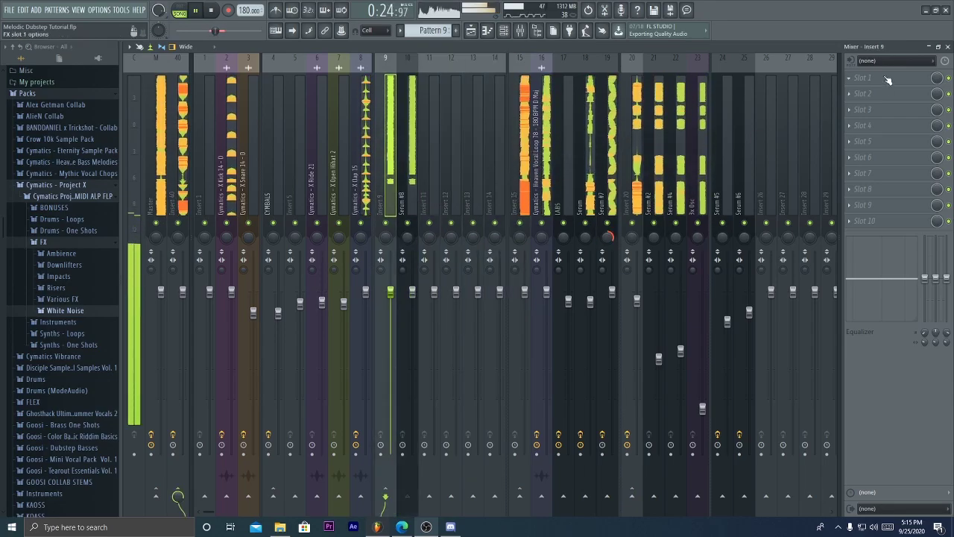
left_click(848, 79)
mouse_move(846, 94)
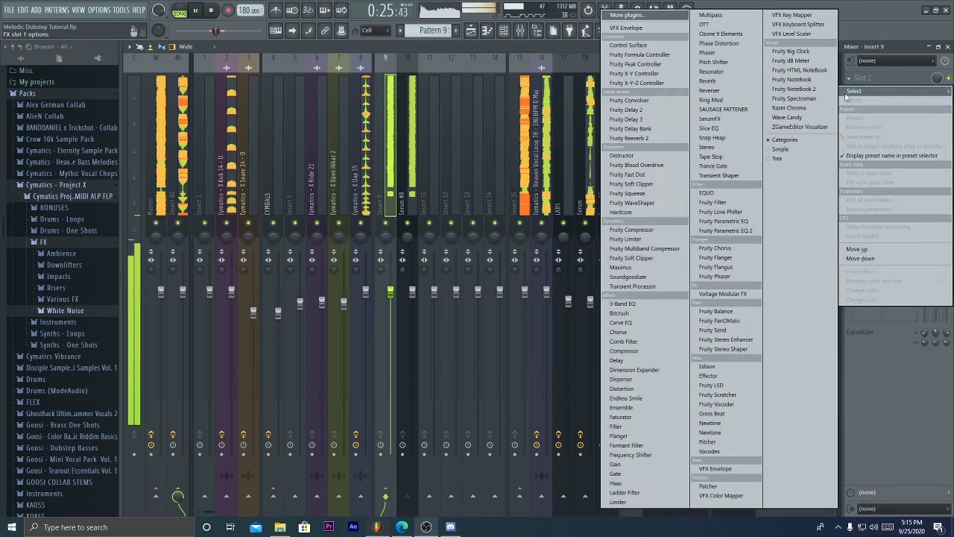
left_click(746, 237)
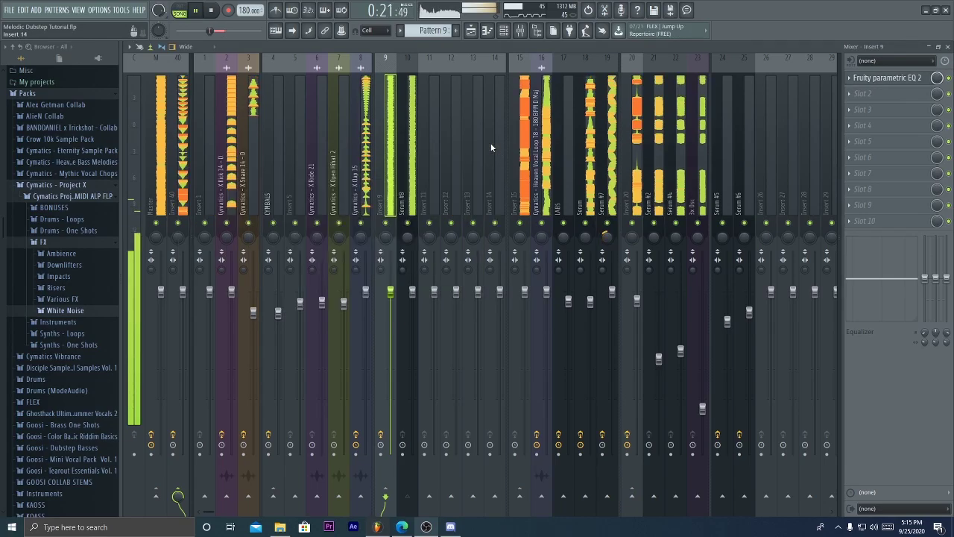
Step: Solo playlist tracks 11 and 12 so only the Serum #8 riser and its pitch automation play
key("F9")
left_click(528, 405)
left_click(257, 274)
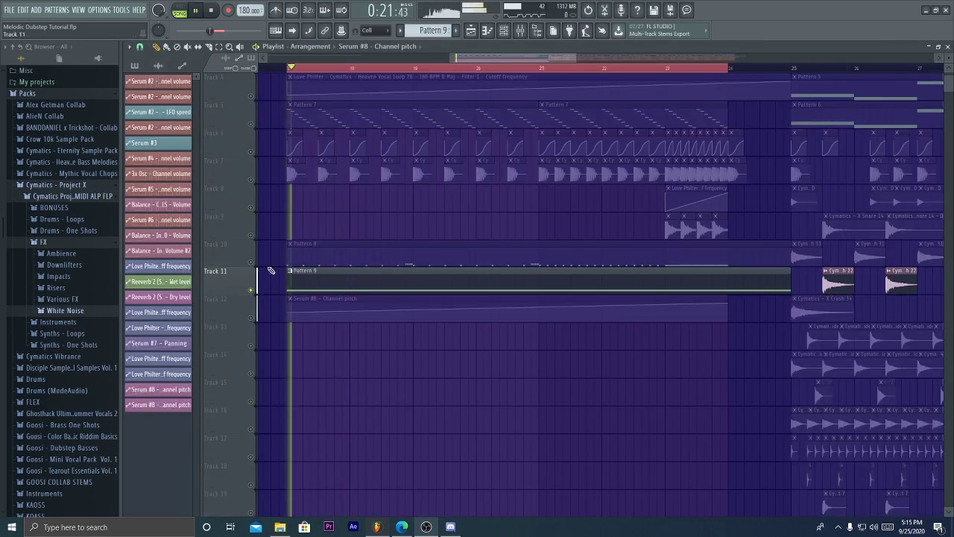
left_click(519, 33)
left_click(521, 31)
key("space")
left_click(254, 316)
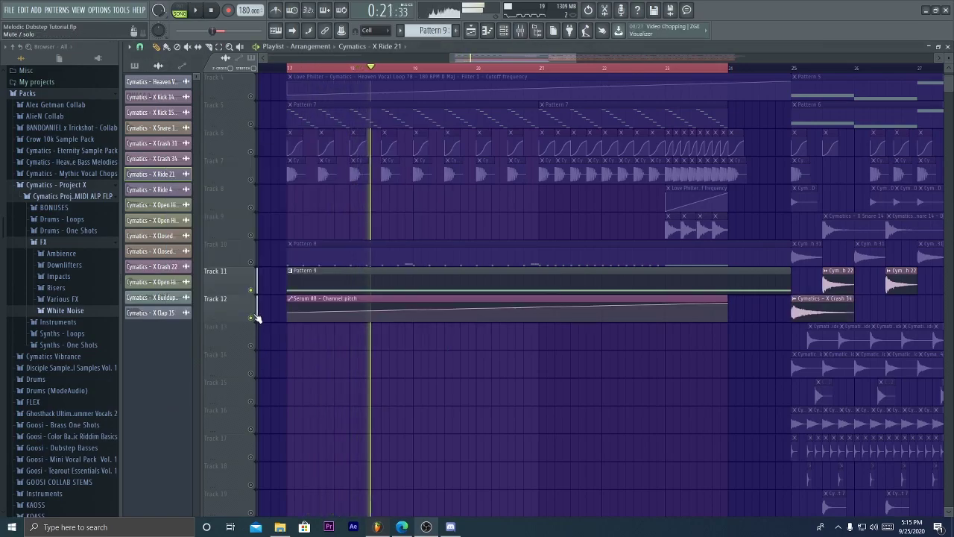
Step: Add OTT to the Serum #8 insert with about 60% depth and reduced downward strength
left_click(529, 32)
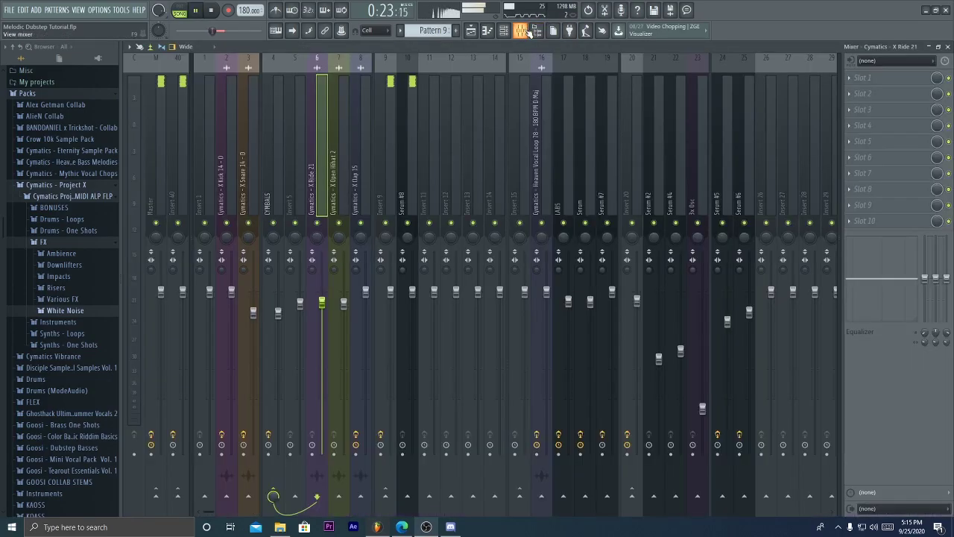
left_click(414, 130)
left_click(900, 78)
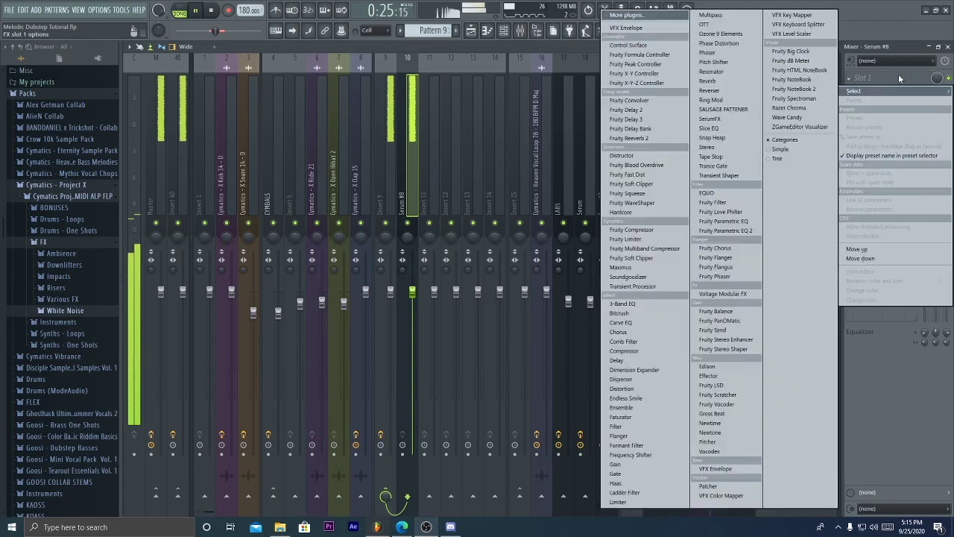
left_click(708, 24)
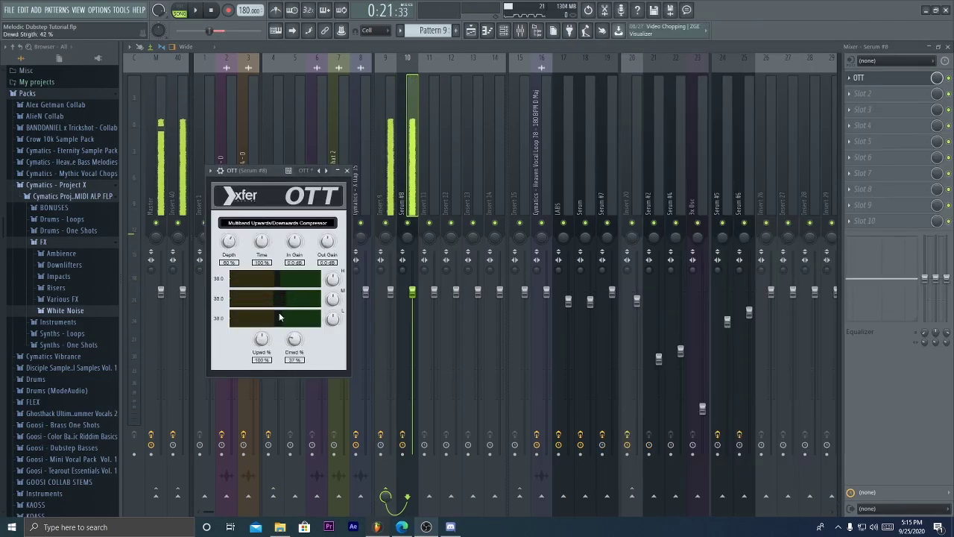
key("space")
Step: Add Fruity Reeverb 2 in slot 2 of the Serum #8 insert with about 62% wet level
left_click(884, 94)
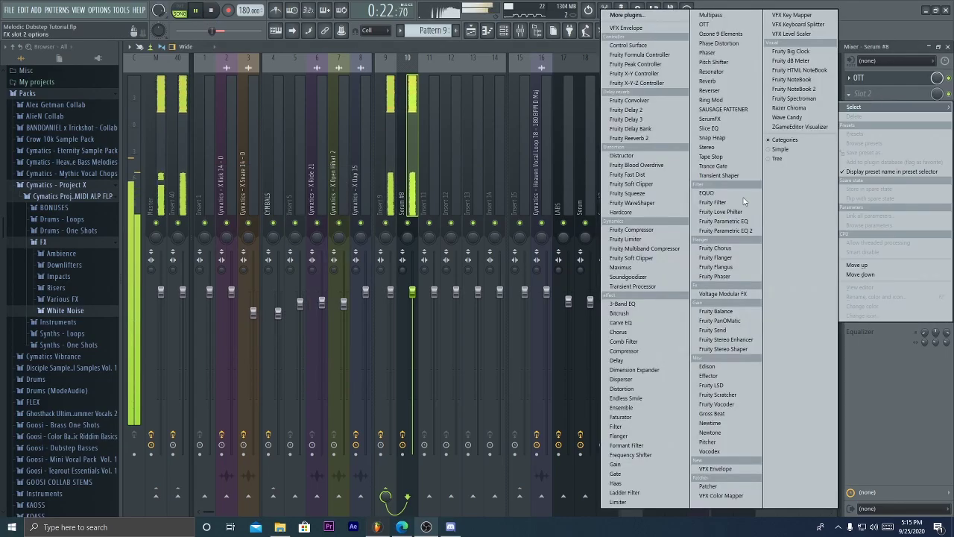
left_click(649, 134)
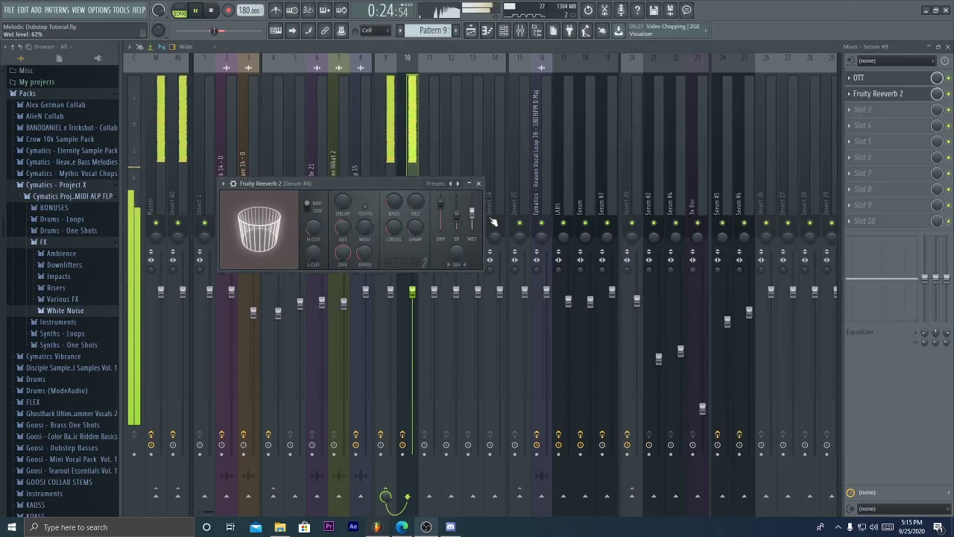
key("space")
Step: Add Fruity Delay Bank in slot 3 of the Serum #8 insert and set its feedback to ping-pong
left_click(883, 109)
left_click(632, 129)
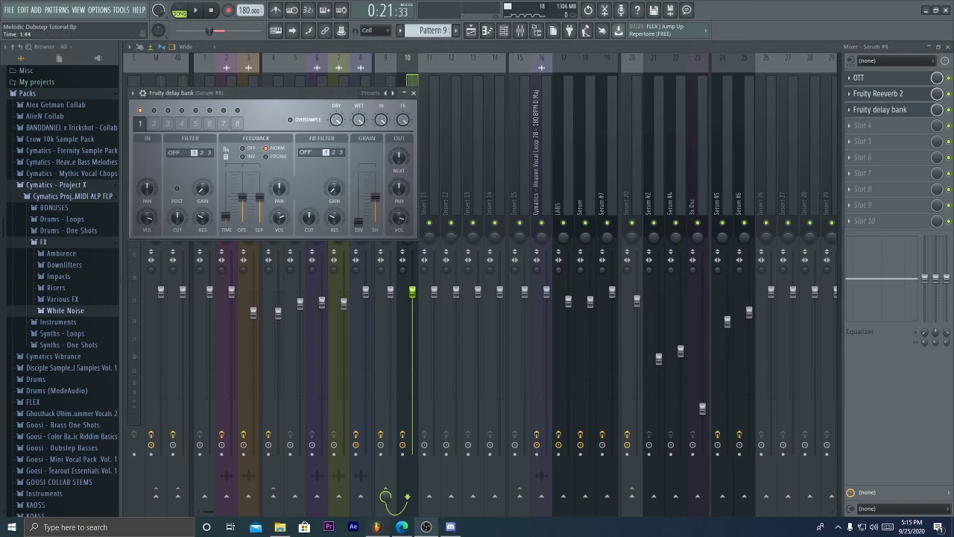
left_click(267, 157)
key("space")
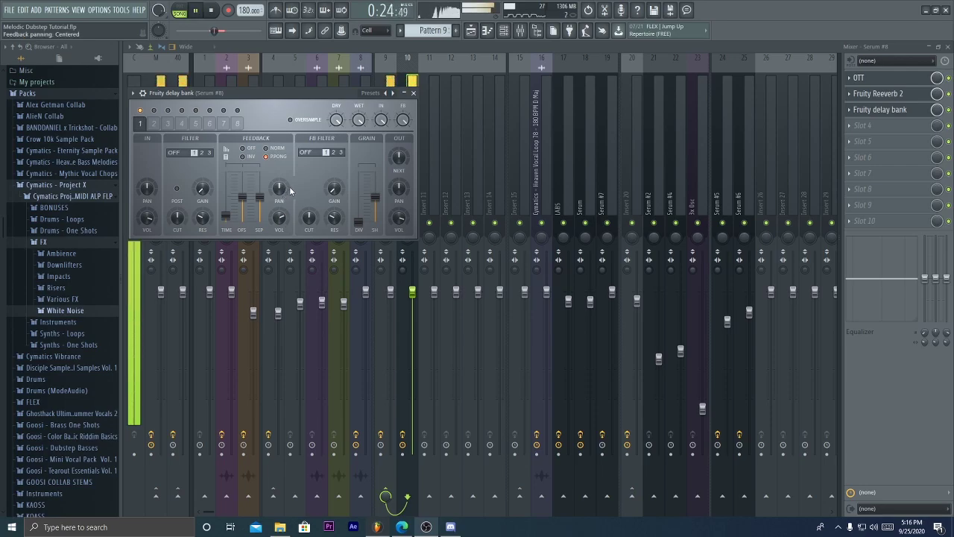
left_click_drag(323, 97, 454, 124)
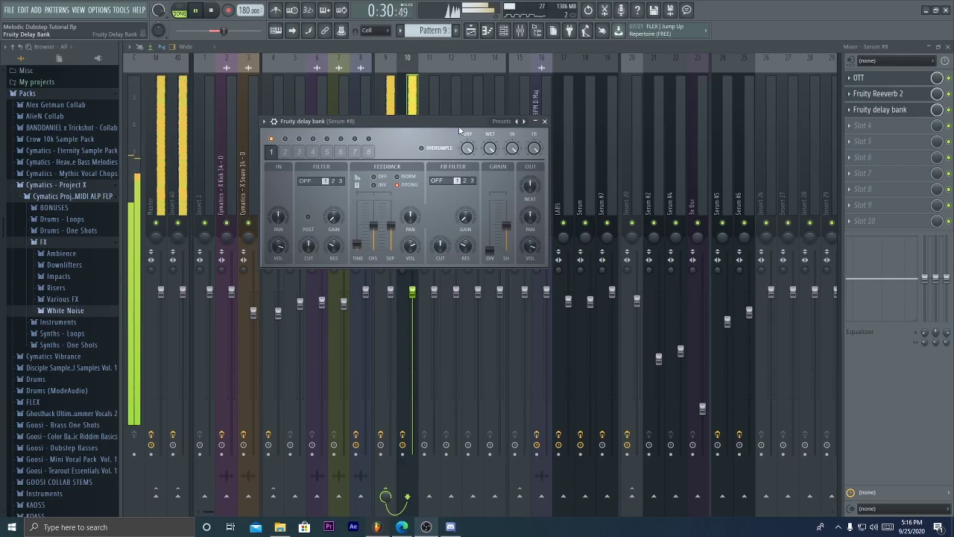
Step: Listen to the soloed riser from several points between bars 17 and 24 of the playlist
key("F5")
left_click(708, 70)
left_click(688, 76)
left_click(677, 70)
left_click(628, 71)
left_click_drag(589, 71, 265, 70)
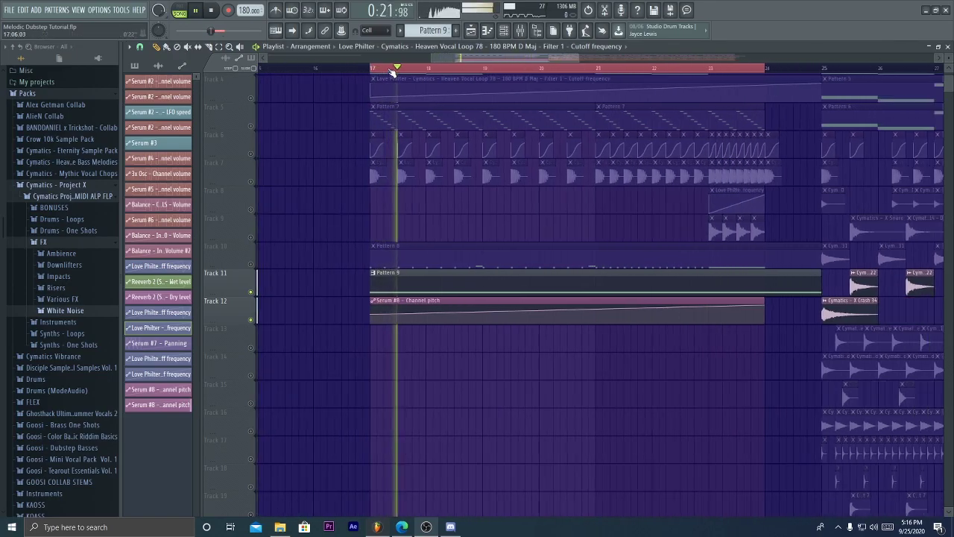
scroll(443, 65, "down", 3)
left_click(530, 70)
left_click(521, 69)
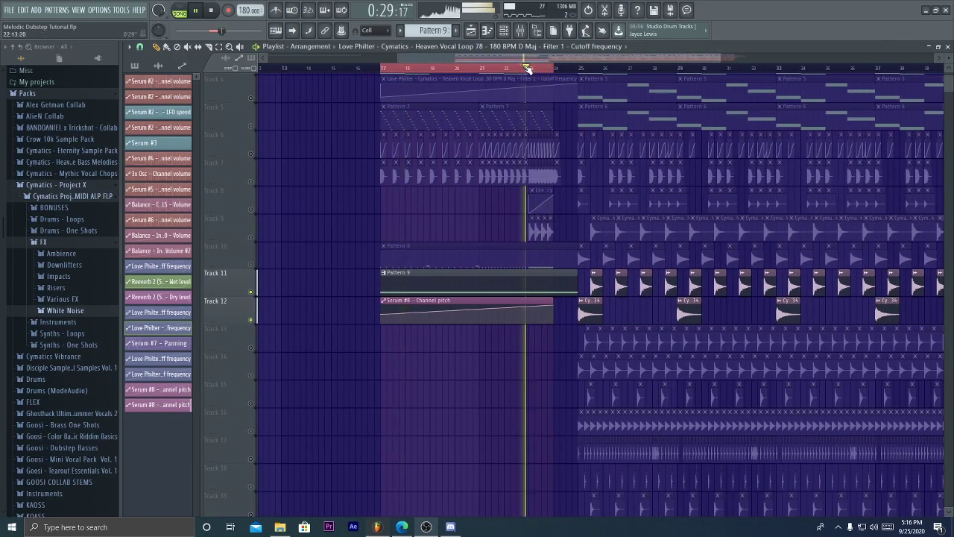
Step: Unmute all the playlist tracks and shorten the Pattern 9 clip to end at bar 24
key("space")
left_click(509, 70)
right_click(250, 287)
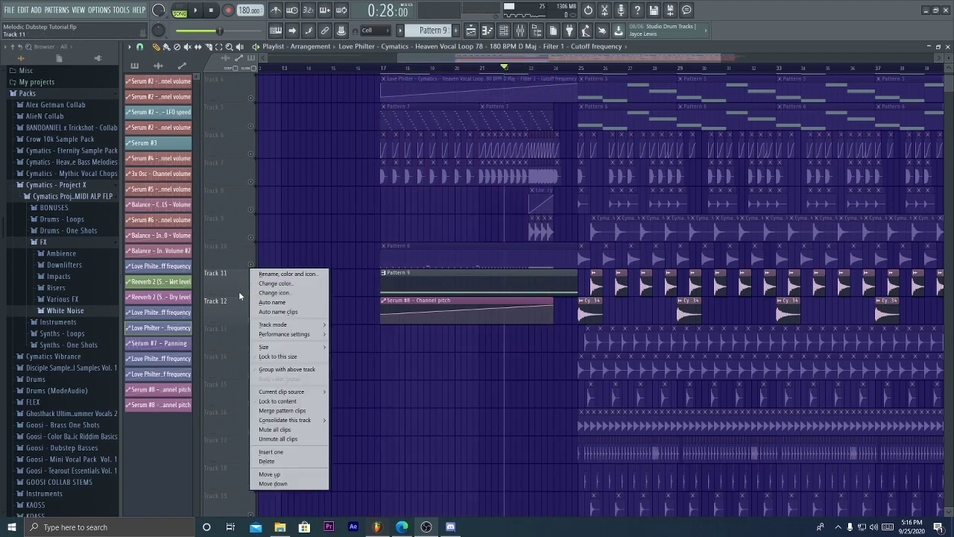
key("Escape")
Step: Bend the Serum #8 channel pitch automation into a gradually steepening rise and loop playback over bars 17 to 24
key("space")
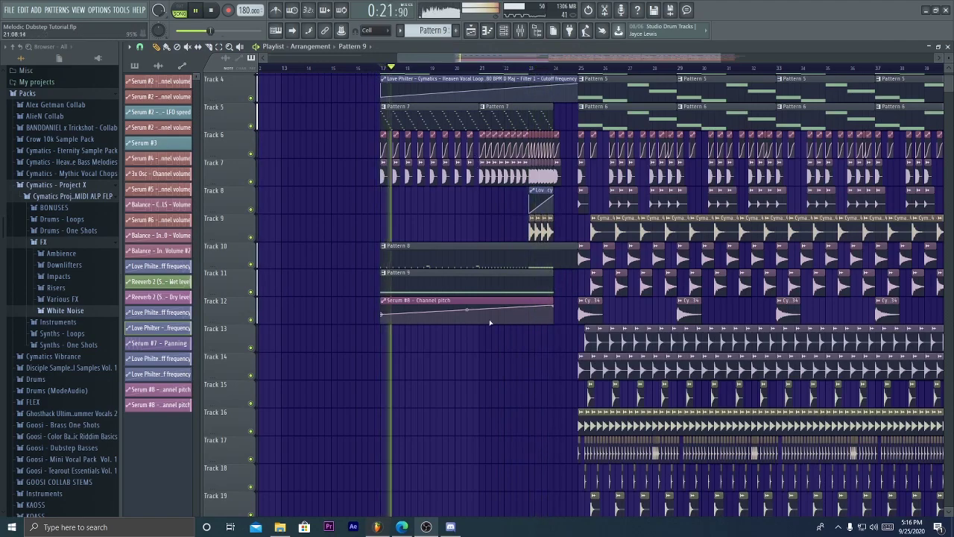
left_click_drag(468, 316, 468, 311)
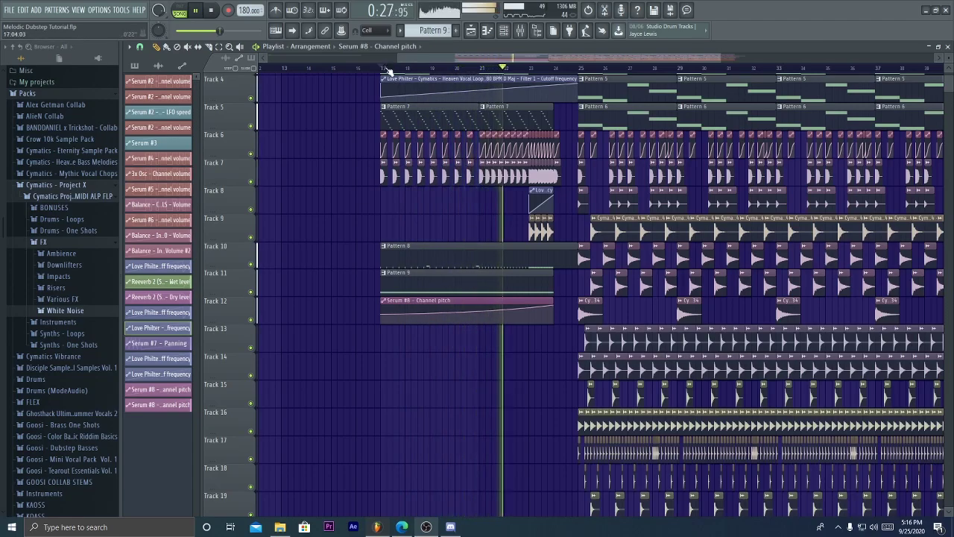
left_click_drag(388, 71, 555, 69)
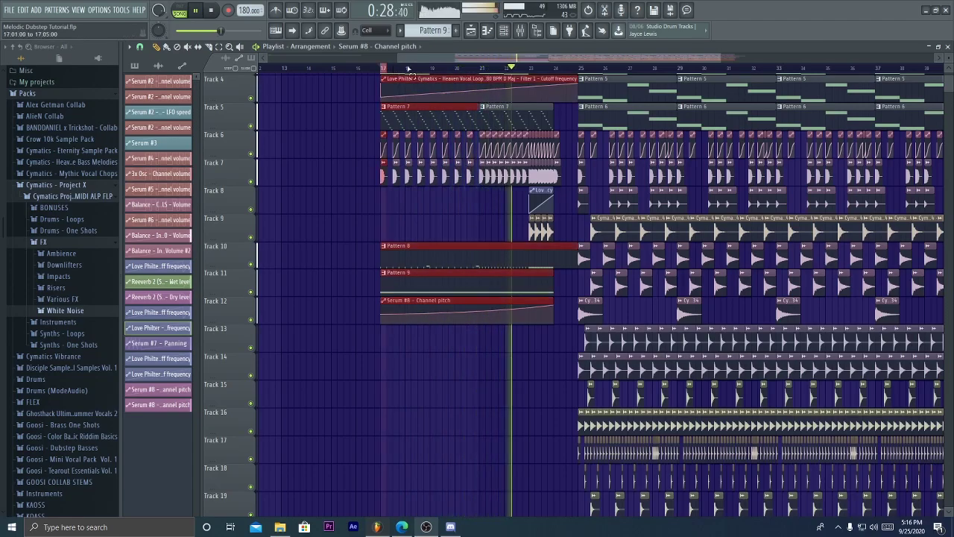
Step: Load Fruity Love Philter into slot 4 of the Serum #8 mixer insert
left_click(523, 32)
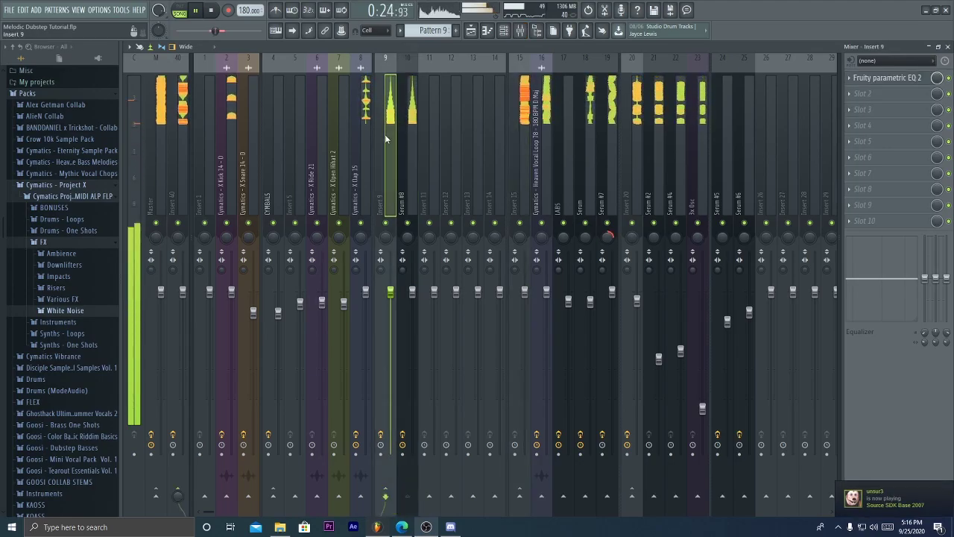
left_click(407, 138)
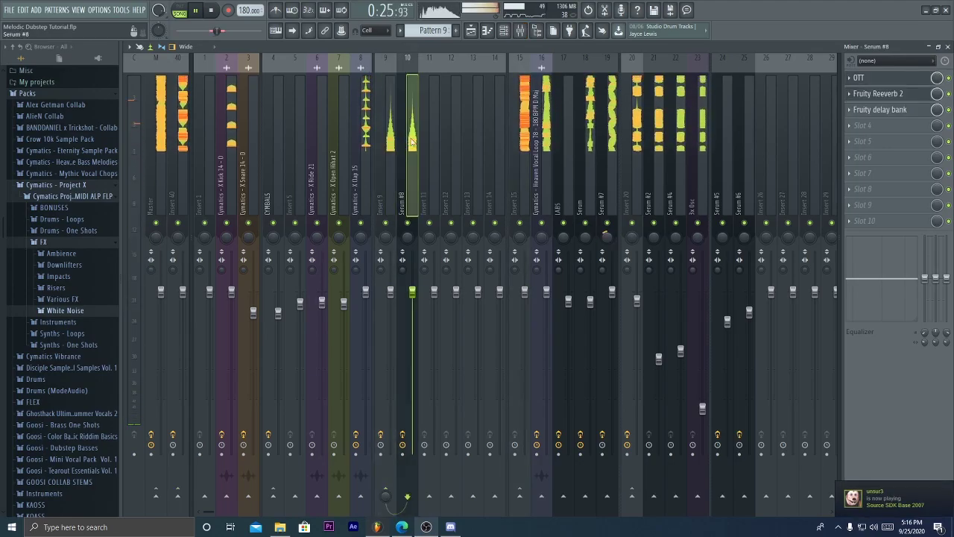
left_click(880, 125)
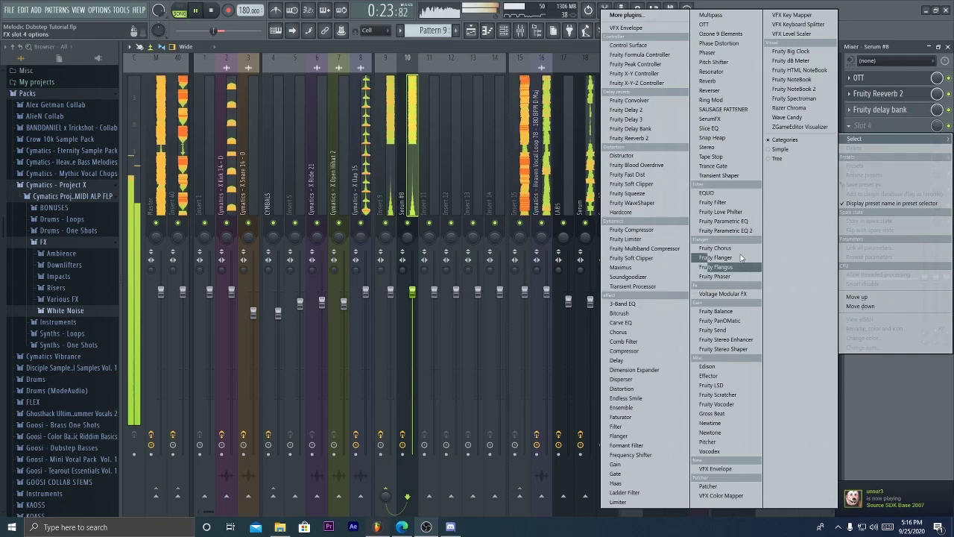
left_click(720, 212)
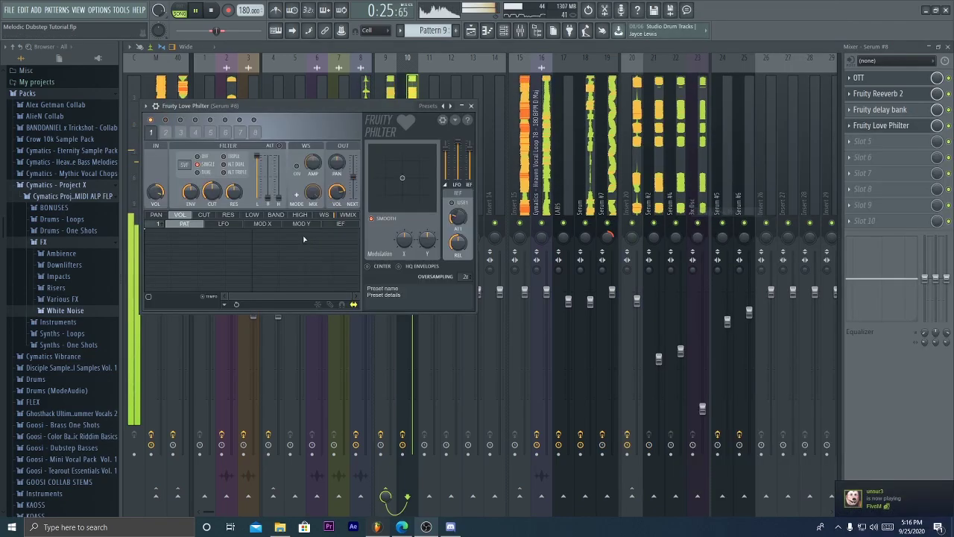
Step: Create a Filter 1 cutoff automation clip on track 13 that rises from bar 17 to 24, and play it
right_click(212, 193)
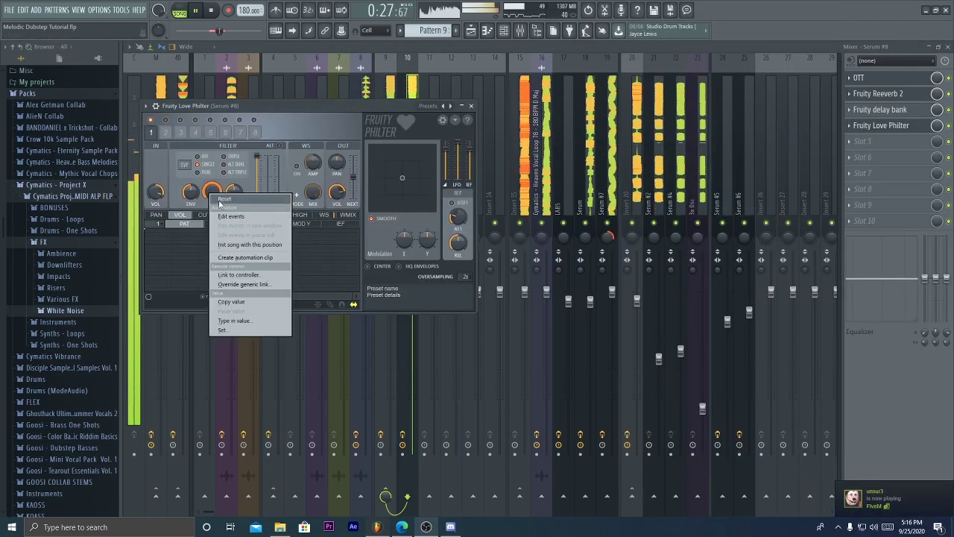
left_click(245, 257)
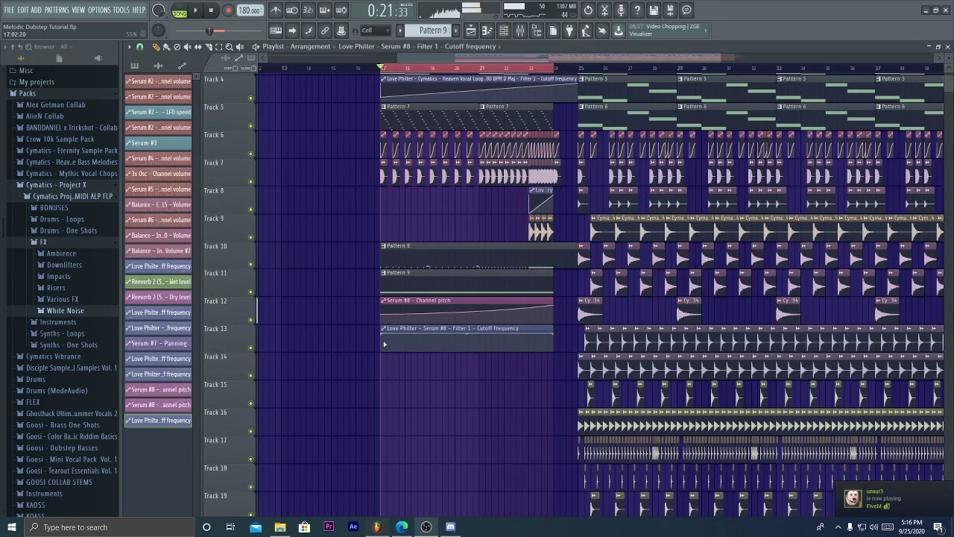
key("space")
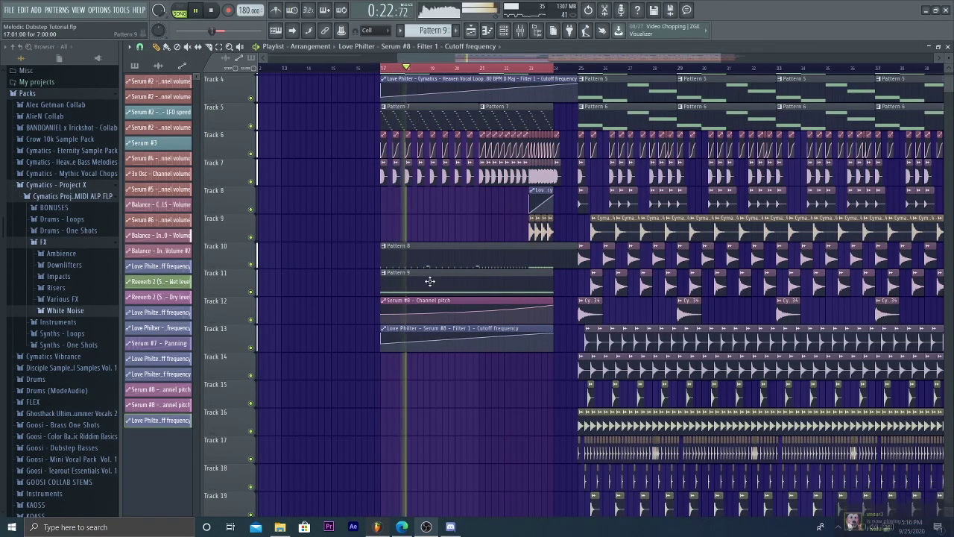
left_click(521, 31)
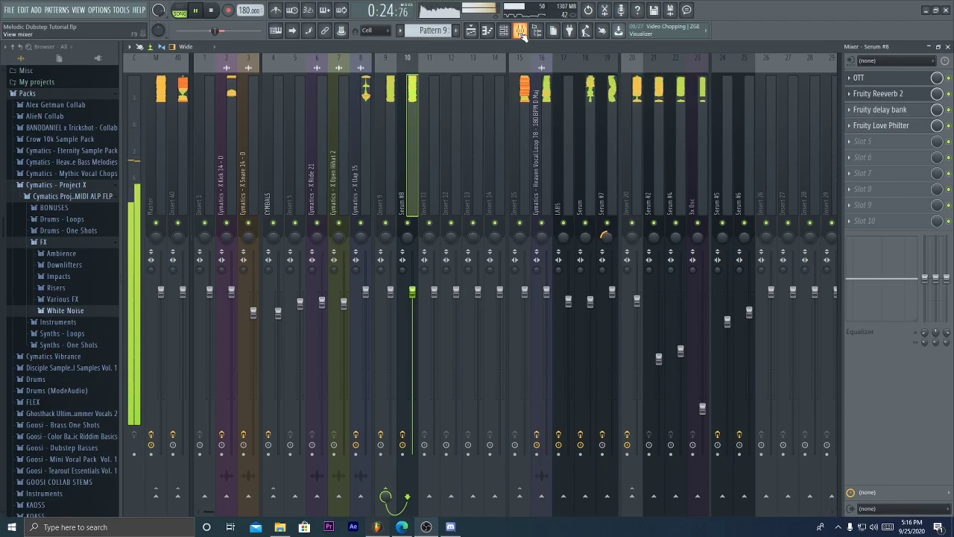
left_click(520, 31)
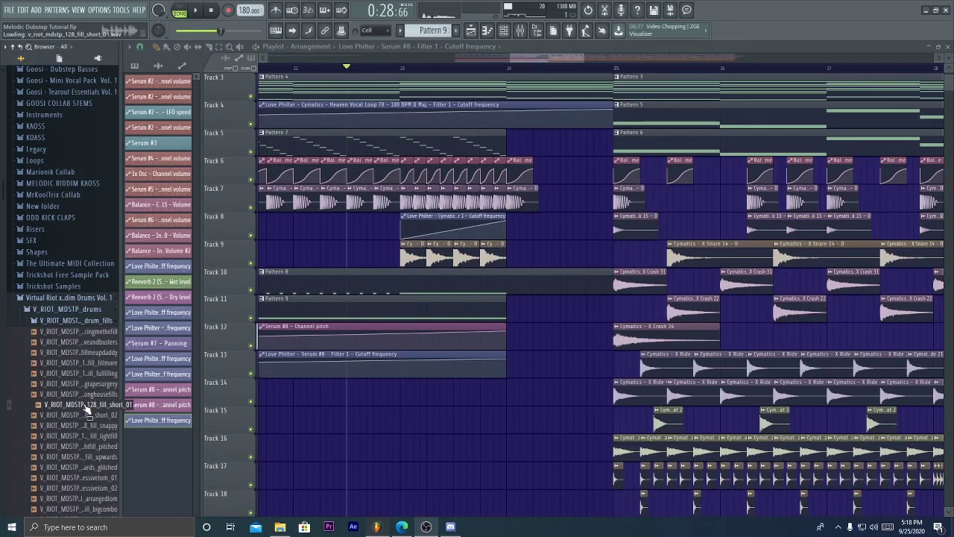
Step: Place the V_RIOT_MDSTP_128_fill_short_01 drum fill on track 9 at bar 24 and stretch it to end at bar 25
left_click_drag(87, 409, 586, 257)
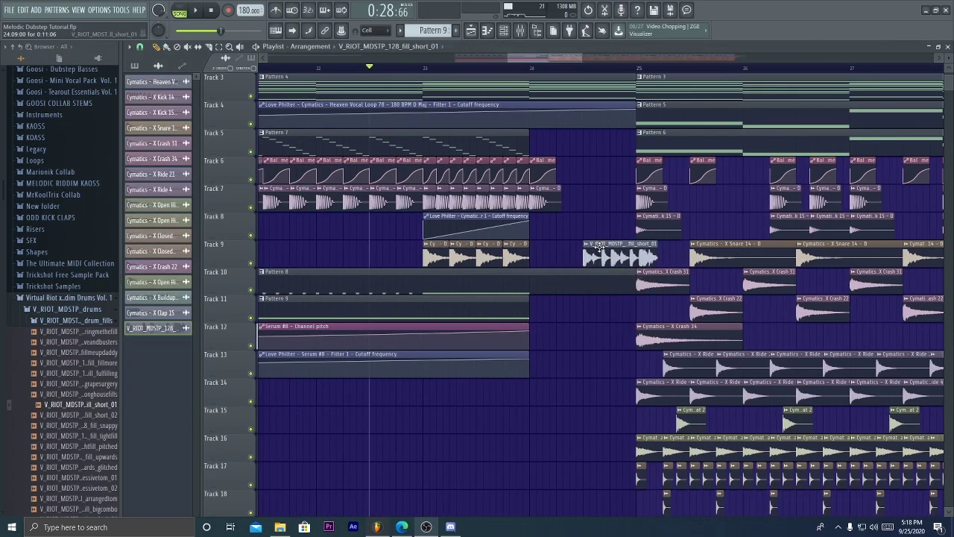
scroll(608, 85, "up", 3)
scroll(522, 276, "up", 2)
left_click_drag(516, 309, 358, 308)
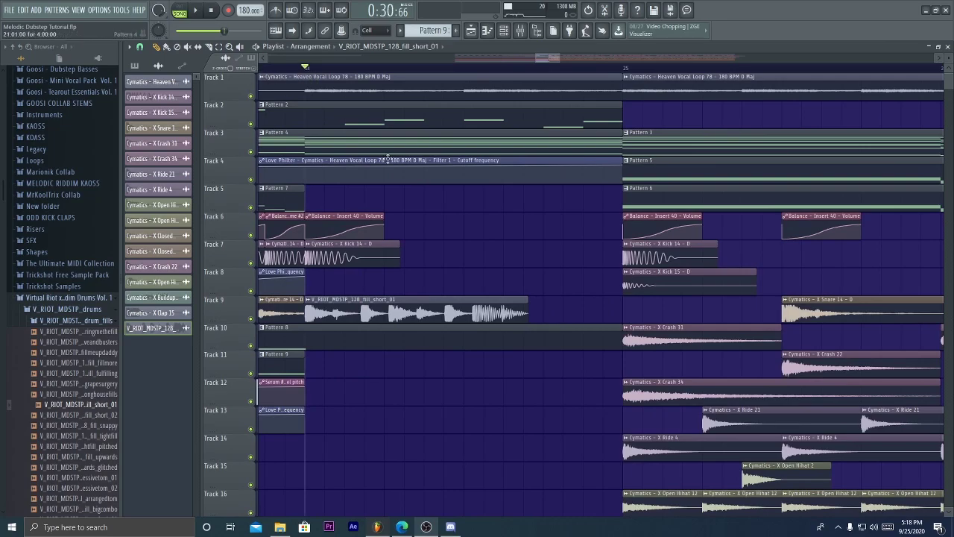
left_click_drag(528, 314, 625, 313)
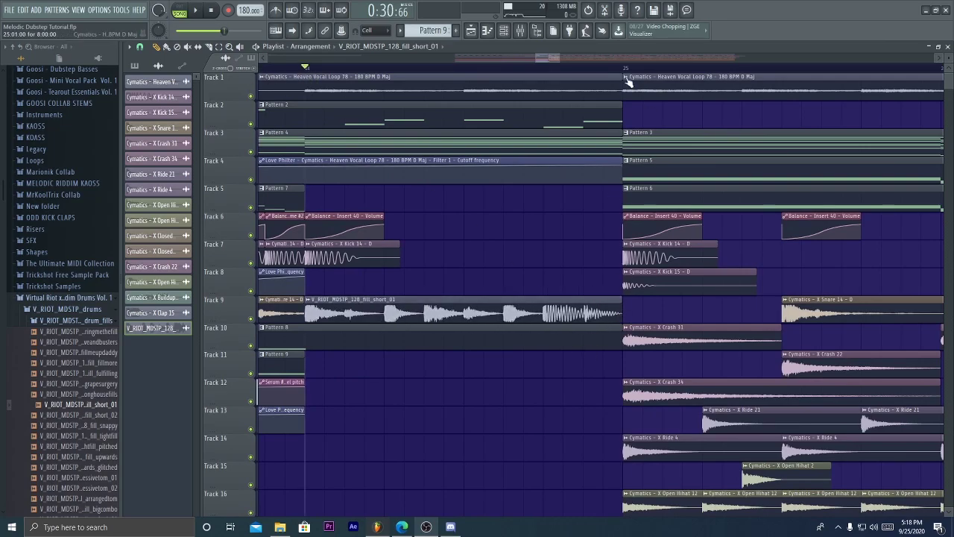
Step: Check the stretched drum fill's end against bar 25 and play it into the drop
scroll(628, 83, "up", 3)
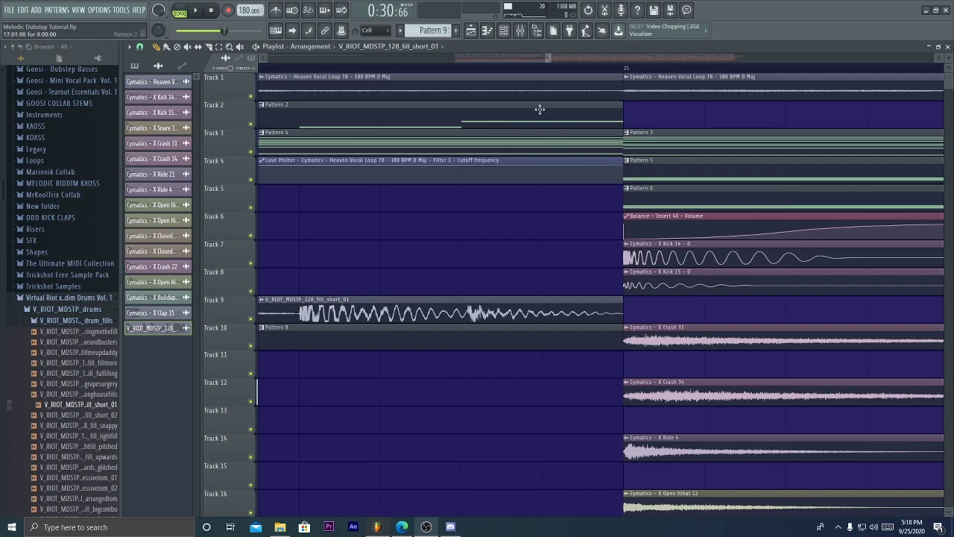
key("space")
scroll(499, 75, "down", 3)
key("space")
scroll(483, 61, "up", 2)
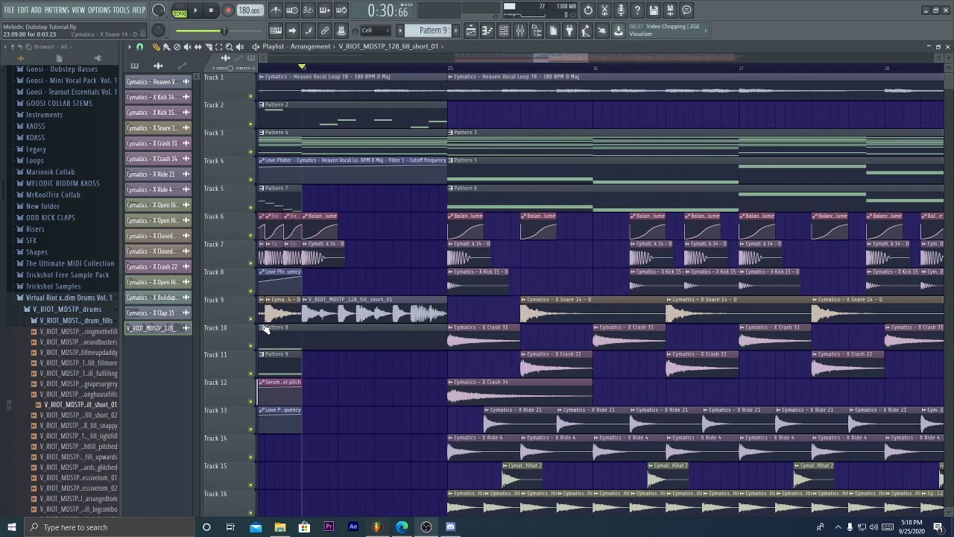
Step: Set the V_RIOT_MDSTP_128_fill_short_01 drum fill's time-stretching mode to Stretch and play it soloed on track 9
left_click(262, 317)
key("space")
double_click(262, 316)
key("space")
left_click(456, 236)
left_click(456, 264)
key("space")
key("space")
key("space")
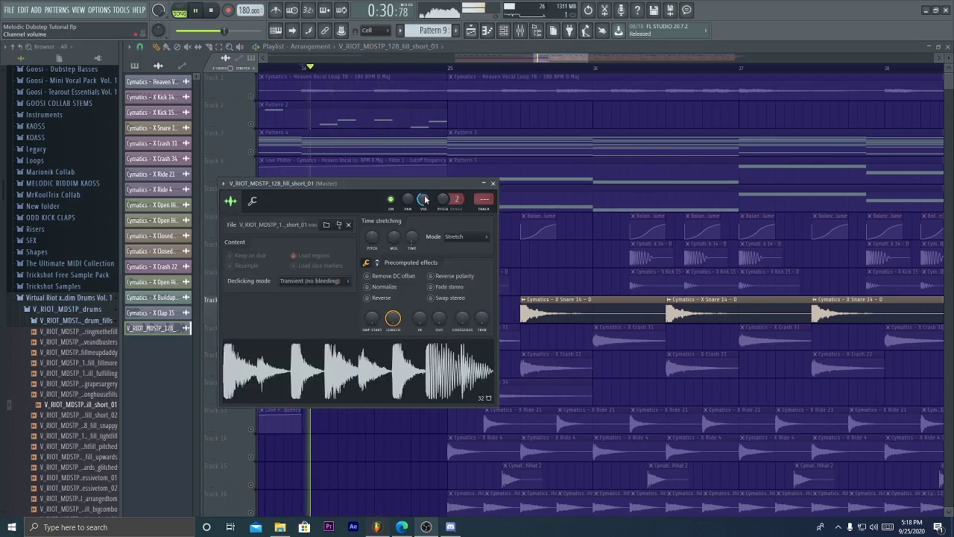
Step: Adjust the drum fill's time-stretch pitch in its sample settings while auditioning it from bar 24
key("space")
key("space")
key("space")
key("space")
key("space")
key("Escape")
key("space")
double_click(355, 301)
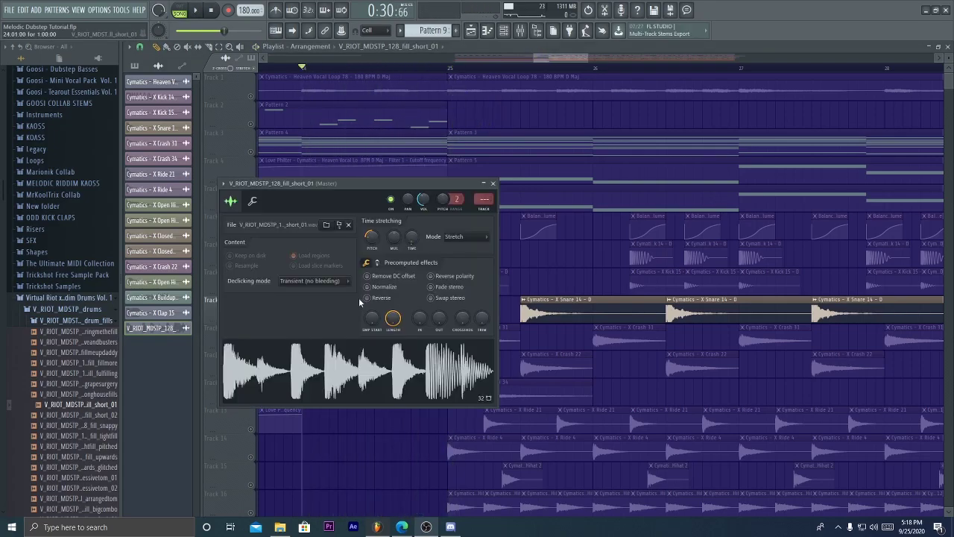
Step: Play the repitched drum fill and take track 9 out of solo
key("Escape")
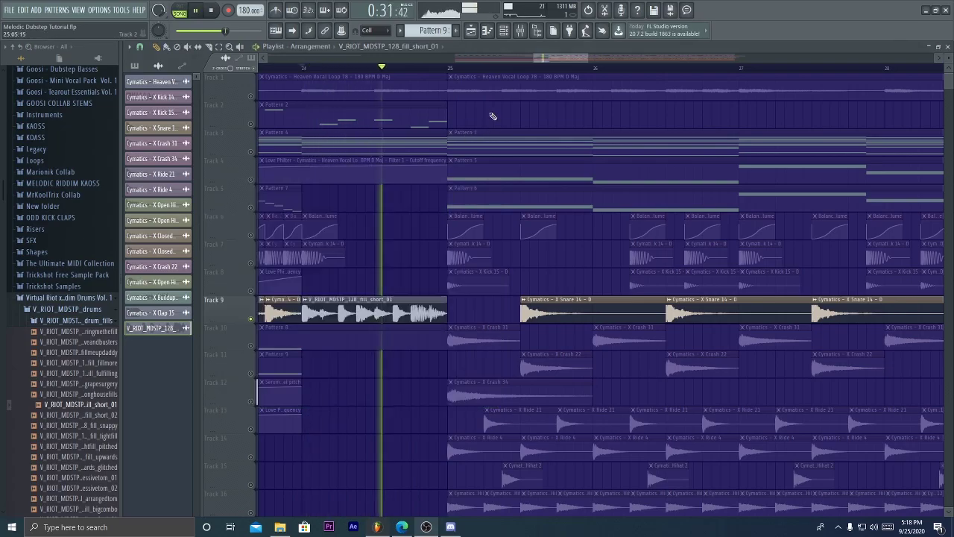
key("space")
key("space")
right_click(250, 319)
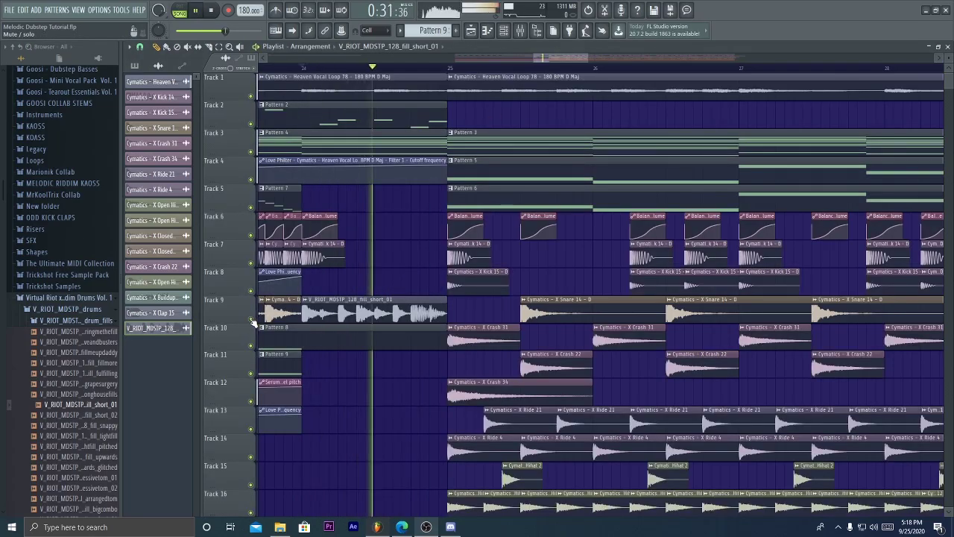
Step: Layer the taikosticks_01 and taikosticks_02 percussion samples from bar 17 on tracks 14 to 17, including a unique copy of taikosticks_01
scroll(338, 72, "down", 2)
scroll(337, 72, "down", 3)
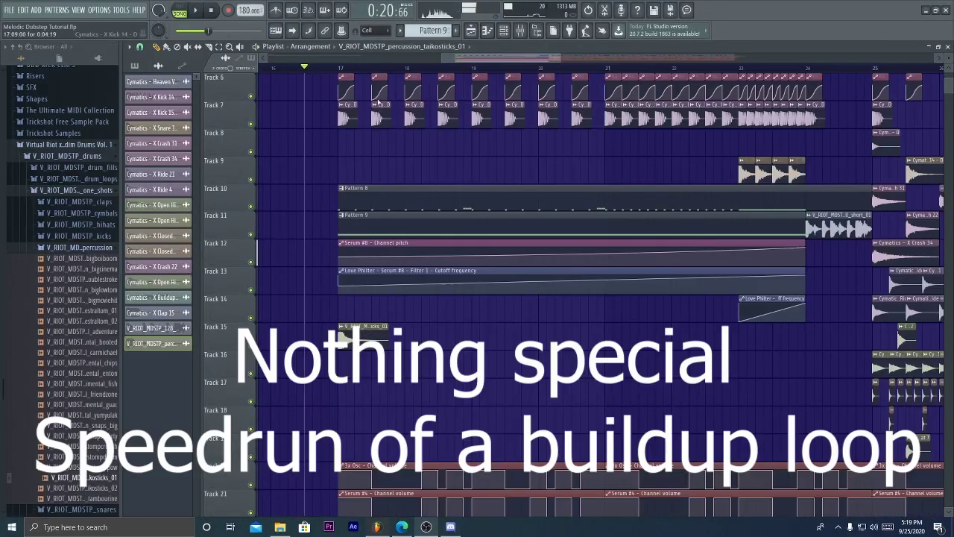
scroll(377, 103, "up", 3)
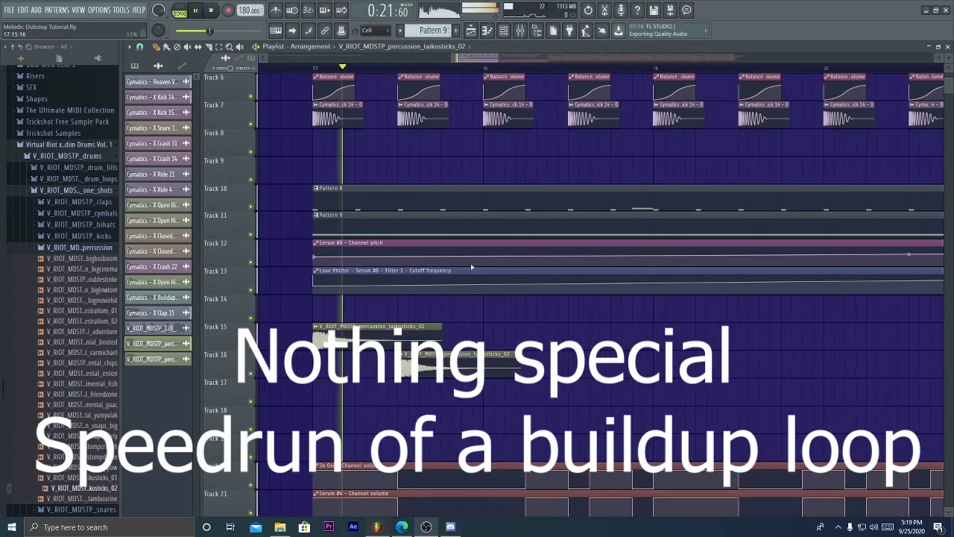
right_click(415, 386)
left_click(442, 446)
scroll(443, 446, "down", 3)
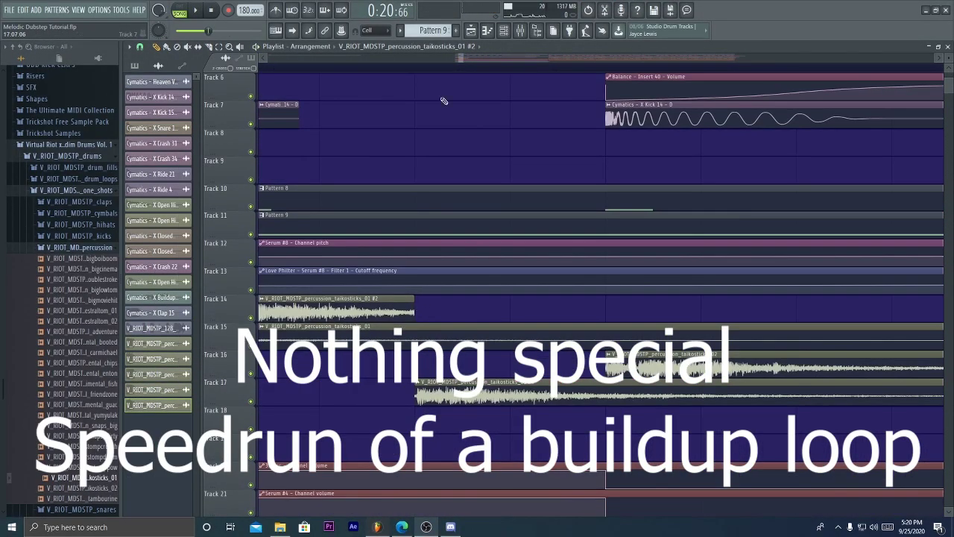
left_click_drag(514, 322, 546, 322)
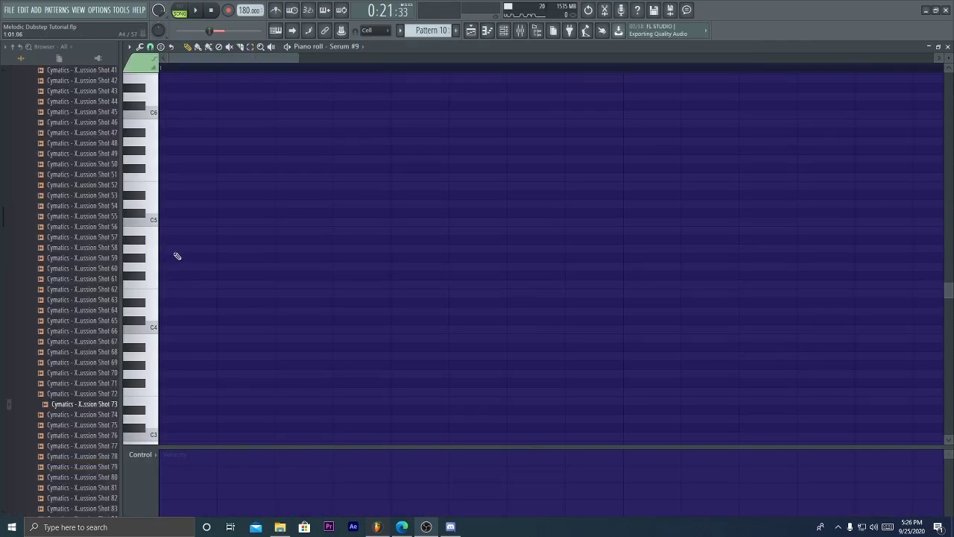
Step: Draw one long sustained note for Serum #9 in Pattern 10 and open the synth
left_click_drag(177, 255, 123, 201)
key("F7")
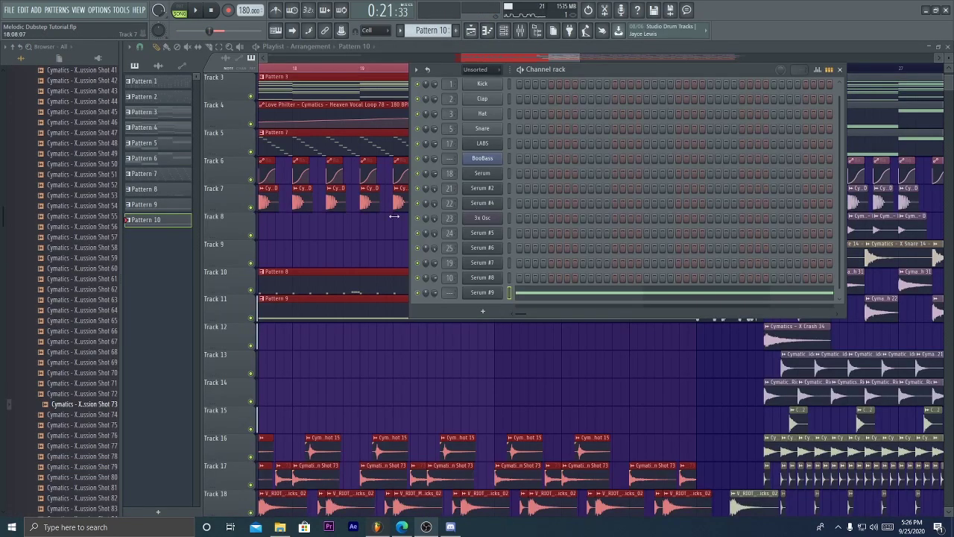
left_click(483, 291)
Step: Load the digital Debussy wavetable into Serum #9's oscillator A and set its octave to -2
left_click(329, 232)
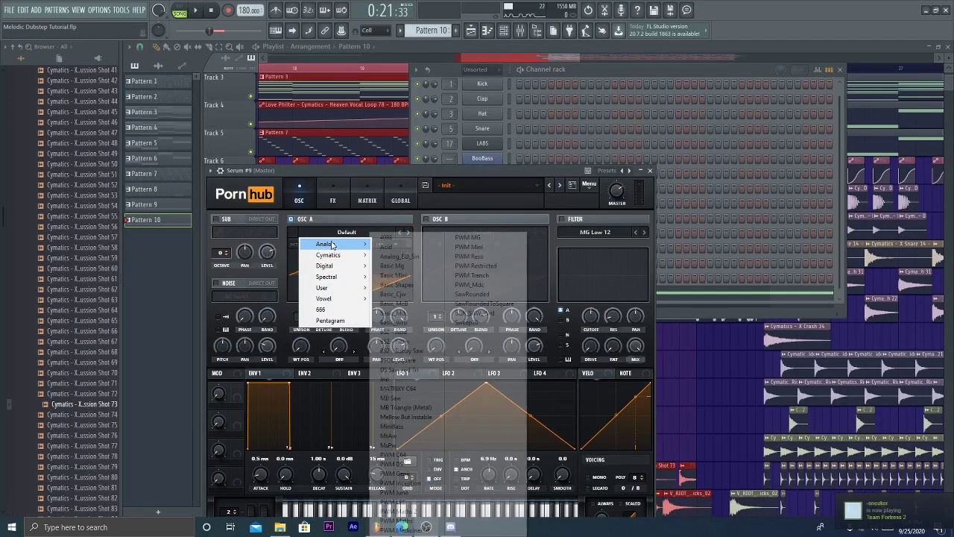
mouse_move(344, 270)
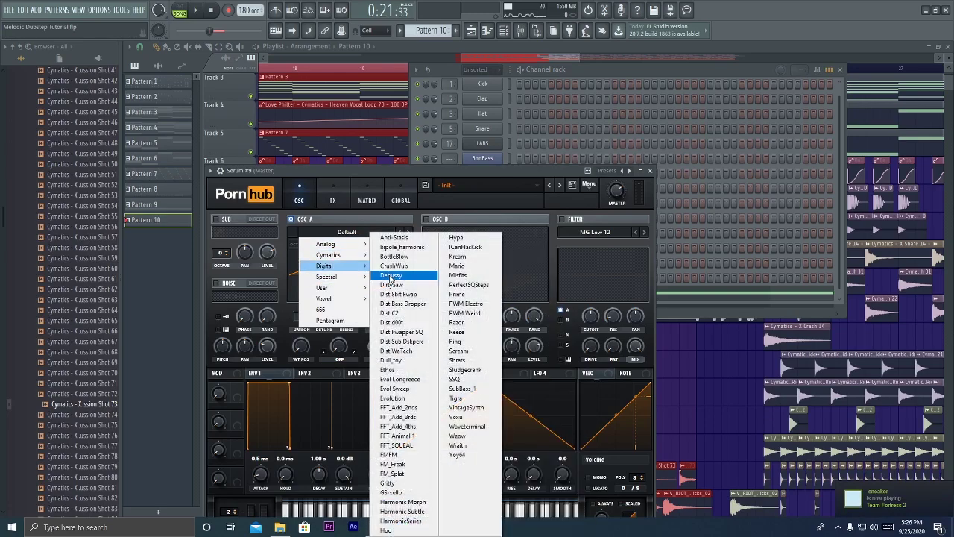
left_click(392, 277)
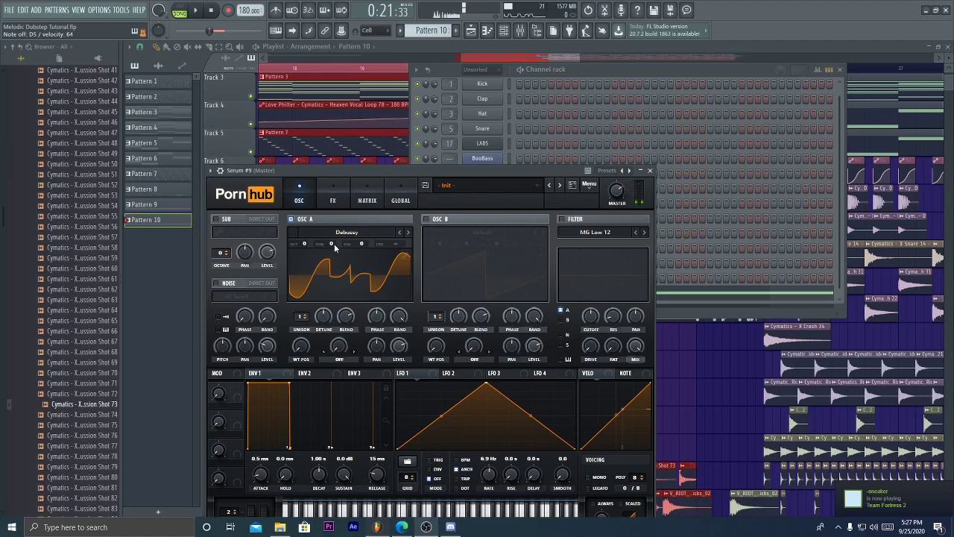
left_click_drag(304, 244, 307, 275)
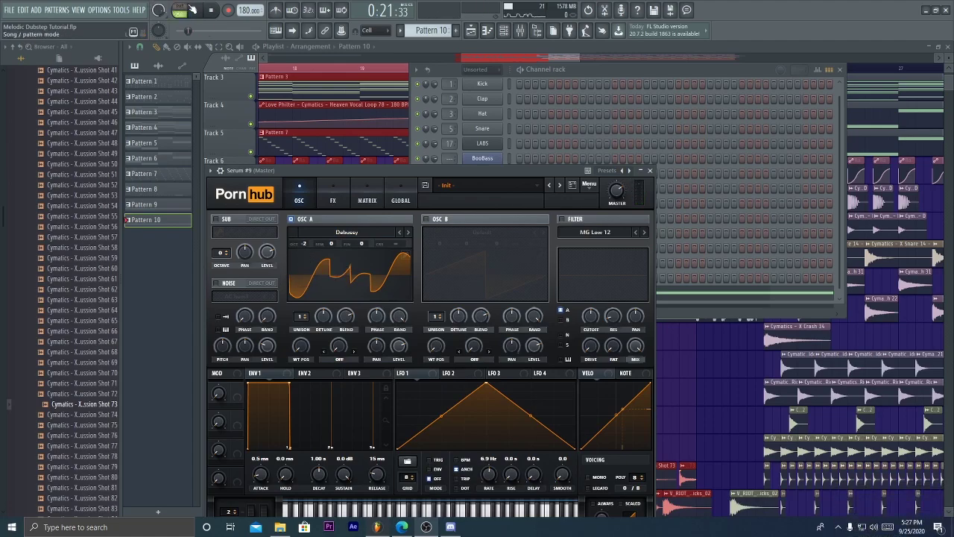
Step: Try the DirtySaw wavetable in oscillator A, replace it with CrushWub, and play Pattern 10 to hear it
left_click(408, 232)
key("space")
left_click(346, 232)
mouse_move(343, 266)
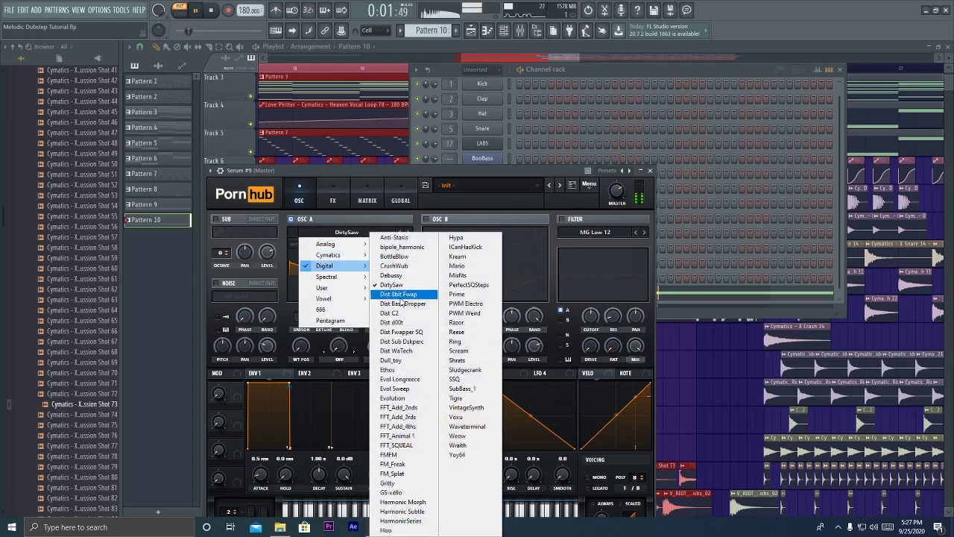
left_click(394, 266)
key("space")
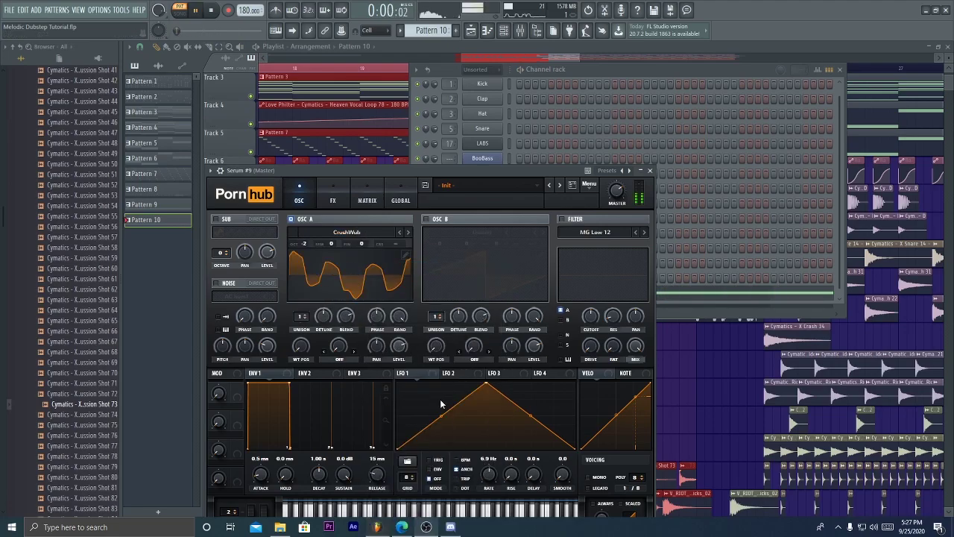
Step: Modulate oscillator A's wavetable position with LFO 1 and bend the LFO triangle into a rounded arch
left_click_drag(294, 331, 298, 339)
key("z")
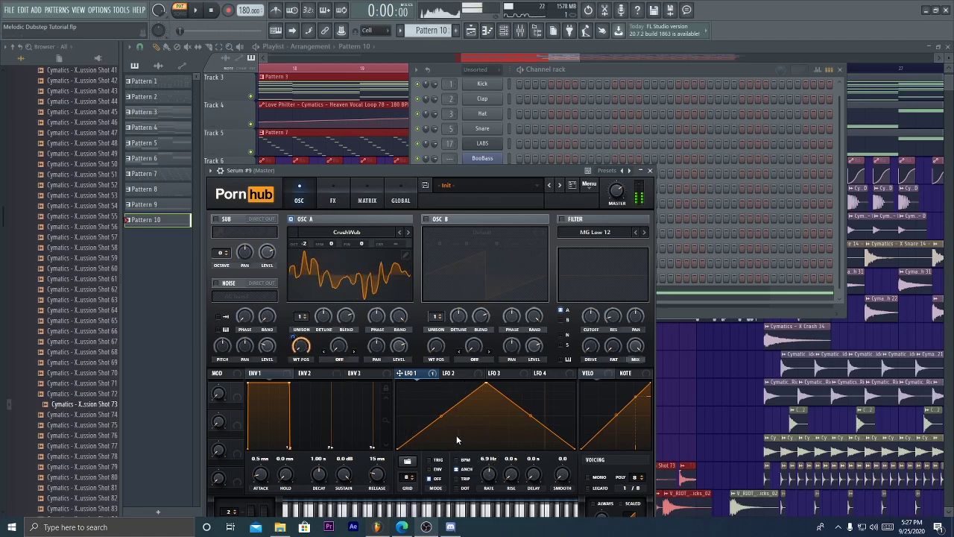
left_click_drag(442, 415, 442, 391)
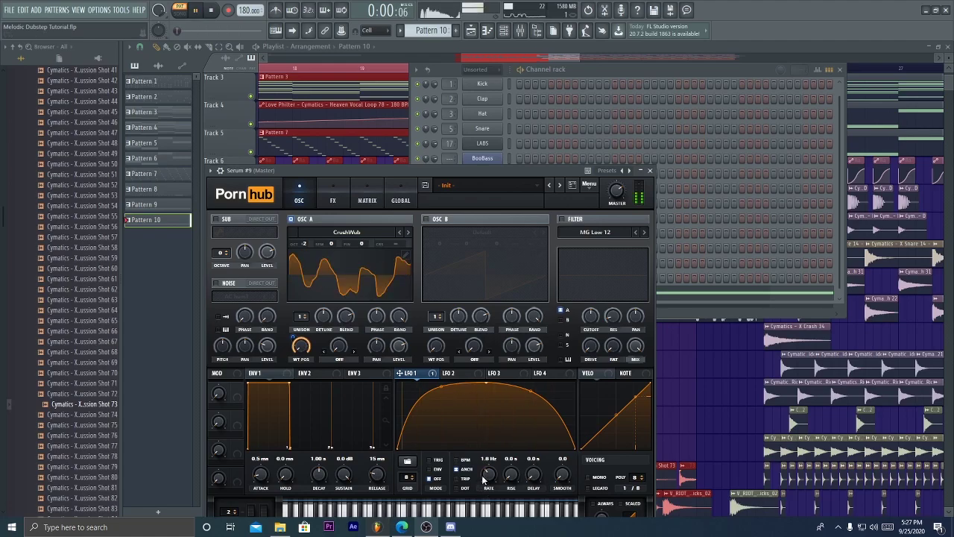
Step: Set LFO 1's rate to 2.9 Hz with BPM sync off and oscillator A's octave to -3
right_click(484, 475)
left_click_drag(484, 477, 486, 475)
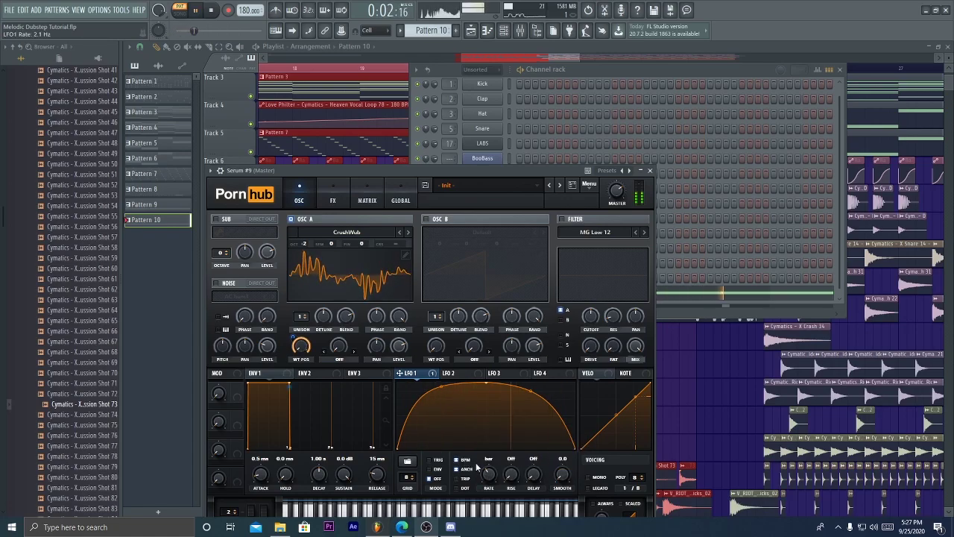
left_click_drag(489, 475, 492, 469)
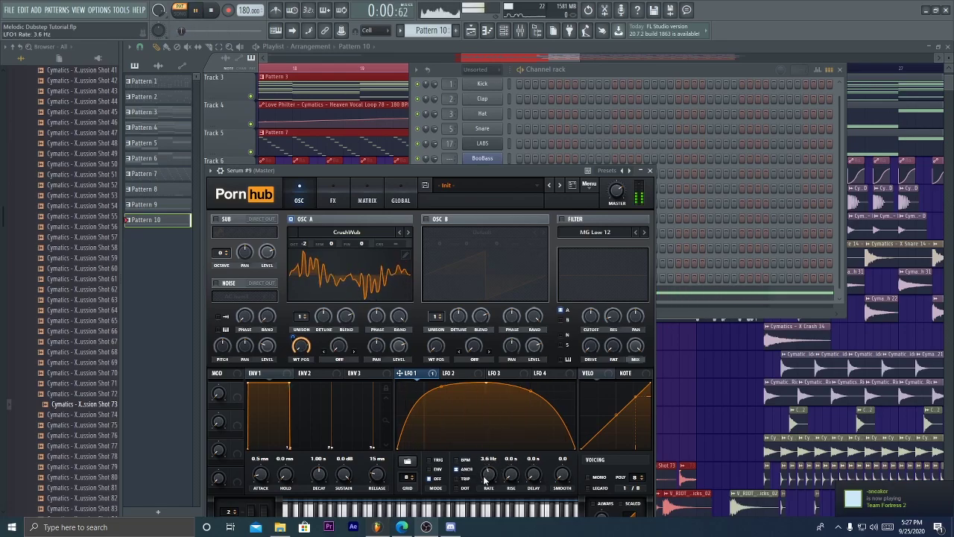
key("space")
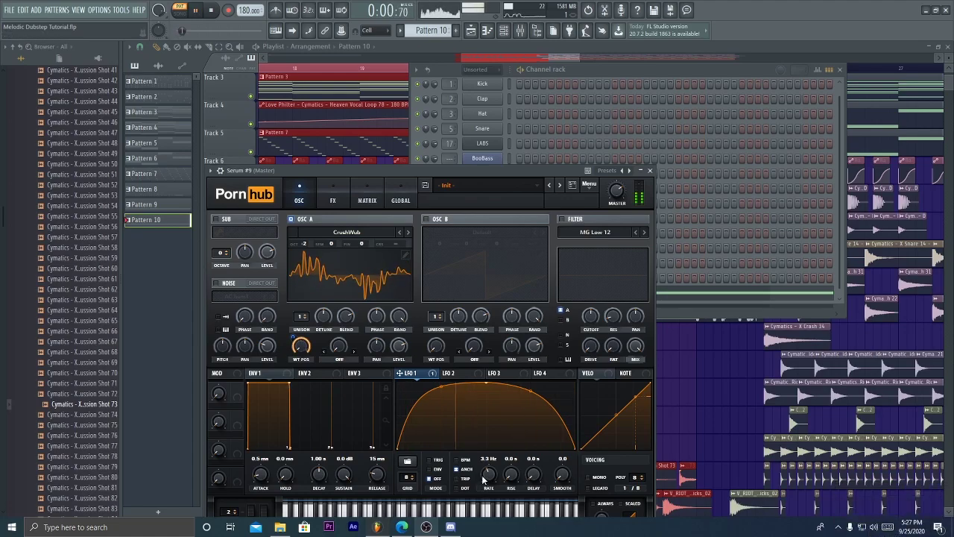
scroll(482, 481, "up", 2)
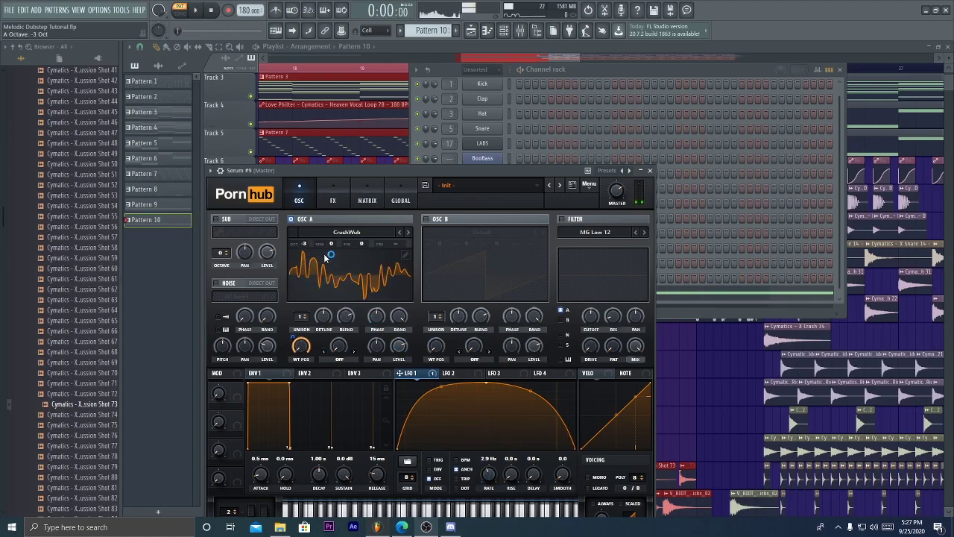
Step: Turn on oscillator B and load the Analog_BD_Sin wavetable into it
left_click(426, 219)
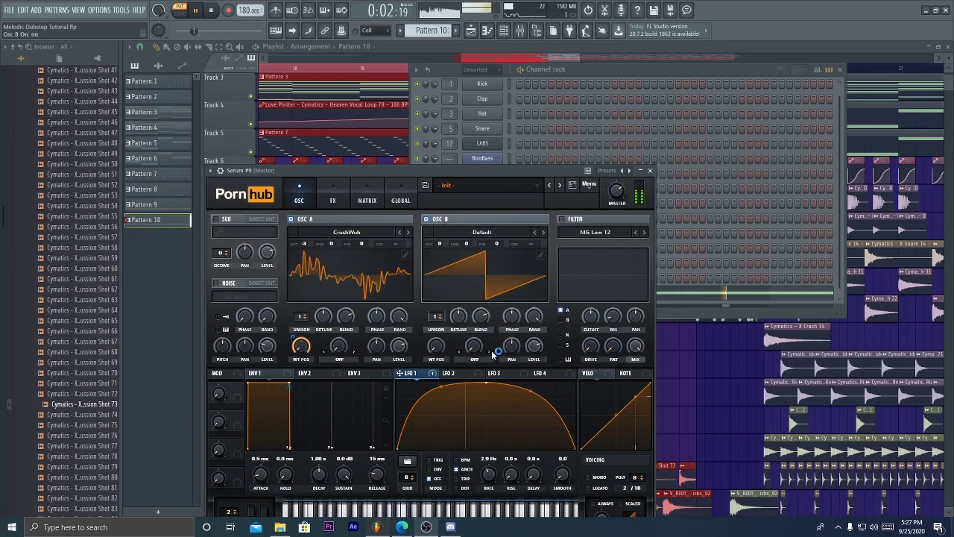
left_click(459, 237)
mouse_move(472, 251)
left_click(589, 241)
Step: Set oscillator A's warp to FM (from B) at 37% and its LFO-modulated level to 0%
left_click(339, 358)
left_click(353, 312)
left_click_drag(339, 345, 339, 300)
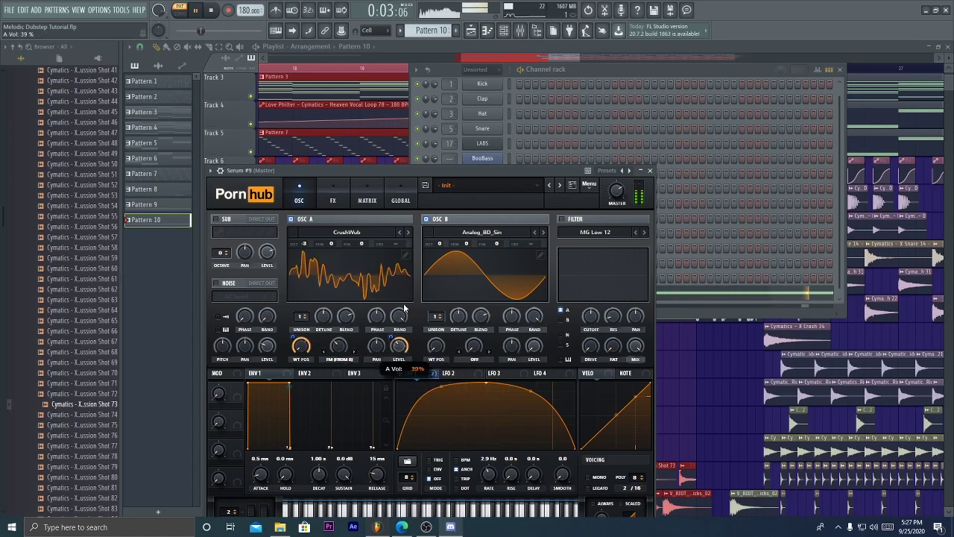
left_click_drag(396, 368, 398, 347)
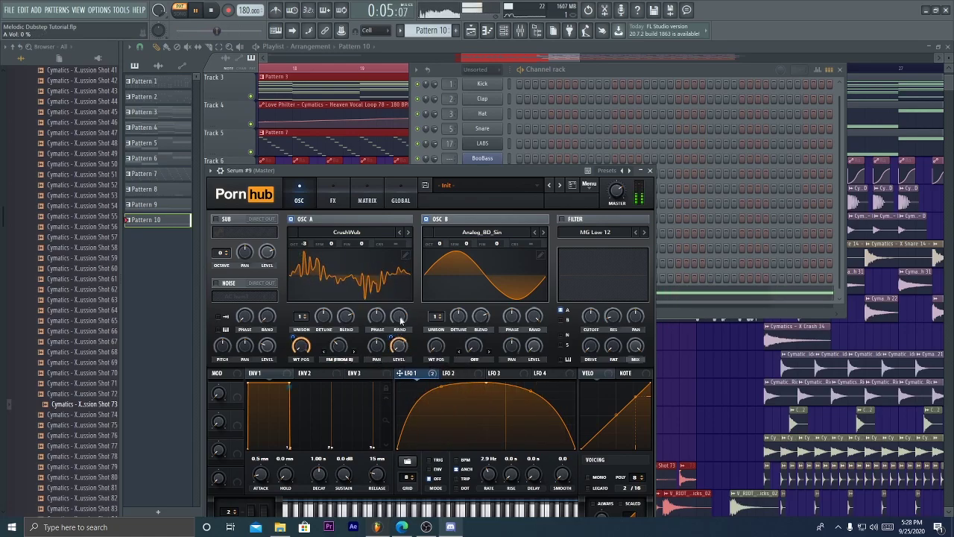
left_click_drag(337, 345, 326, 347)
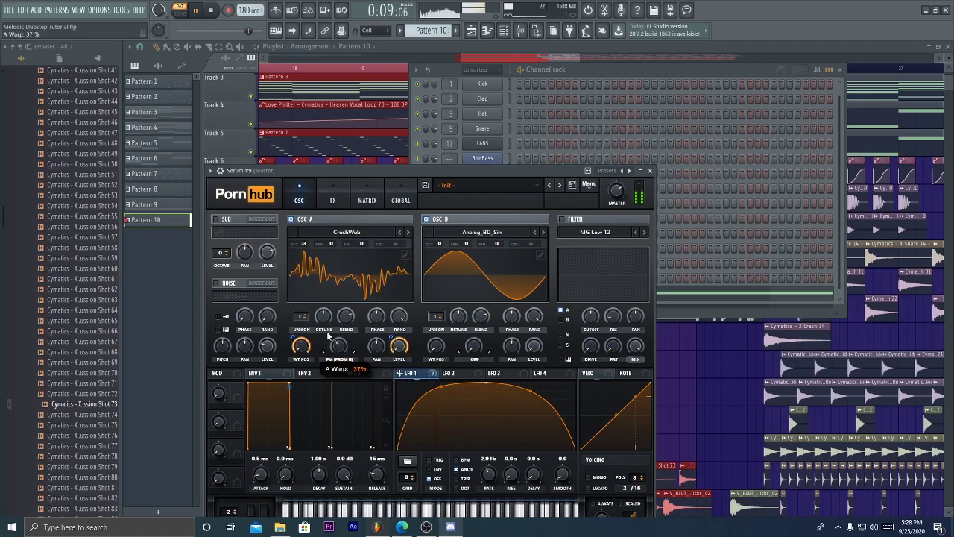
Step: Add a multiband Compressor and Hyper/Dimension to Serum #9's effects with the Hyper mix at 48%, and close the synth
left_click(324, 188)
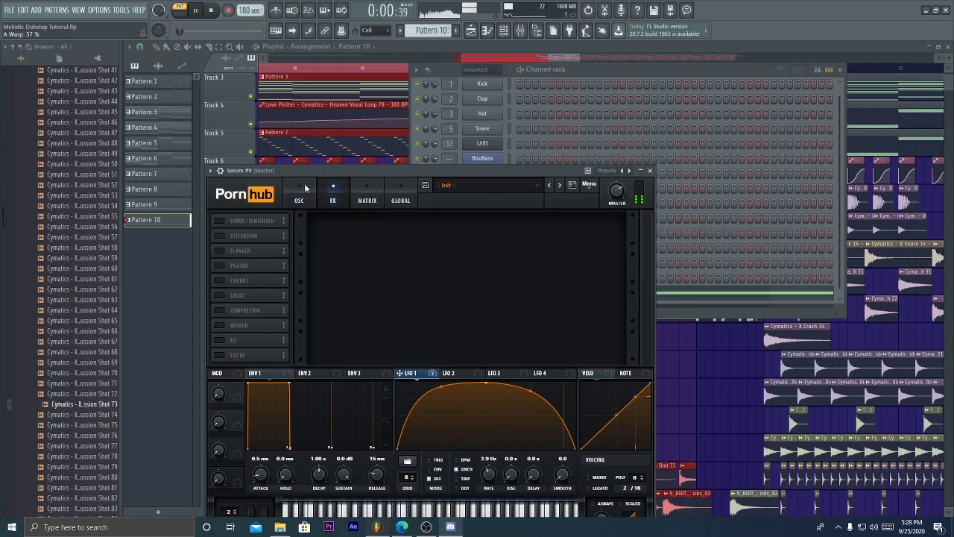
left_click(299, 186)
left_click(328, 204)
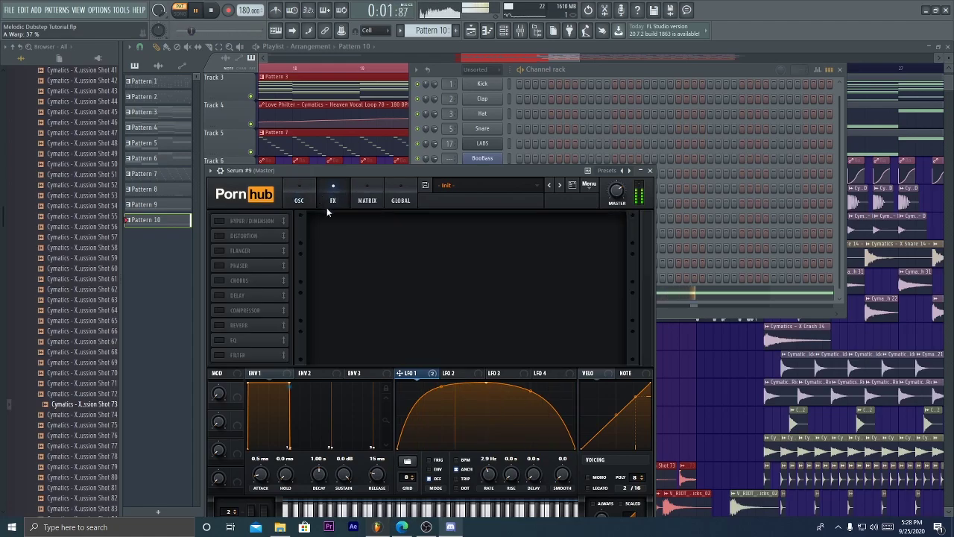
left_click(219, 310)
left_click_drag(360, 226, 361, 213)
left_click(231, 221)
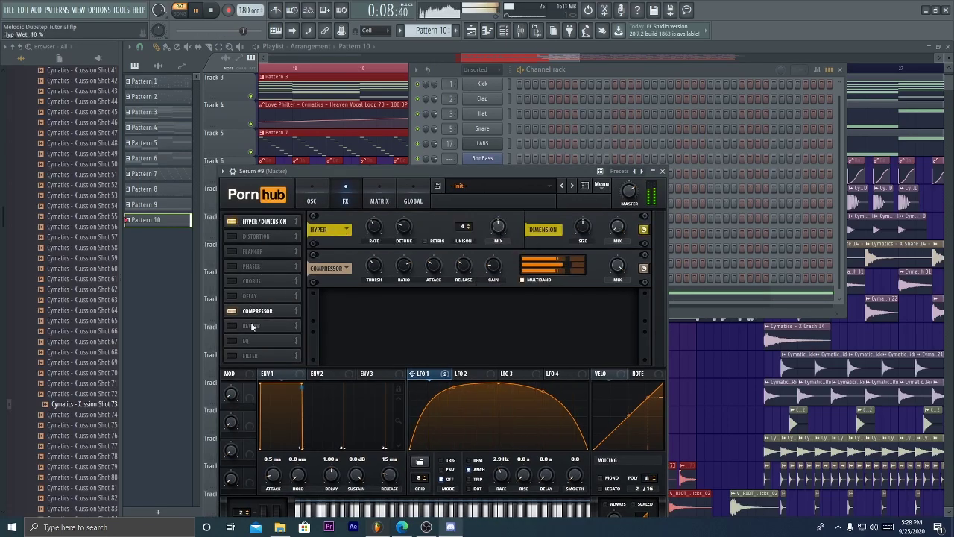
left_click(322, 188)
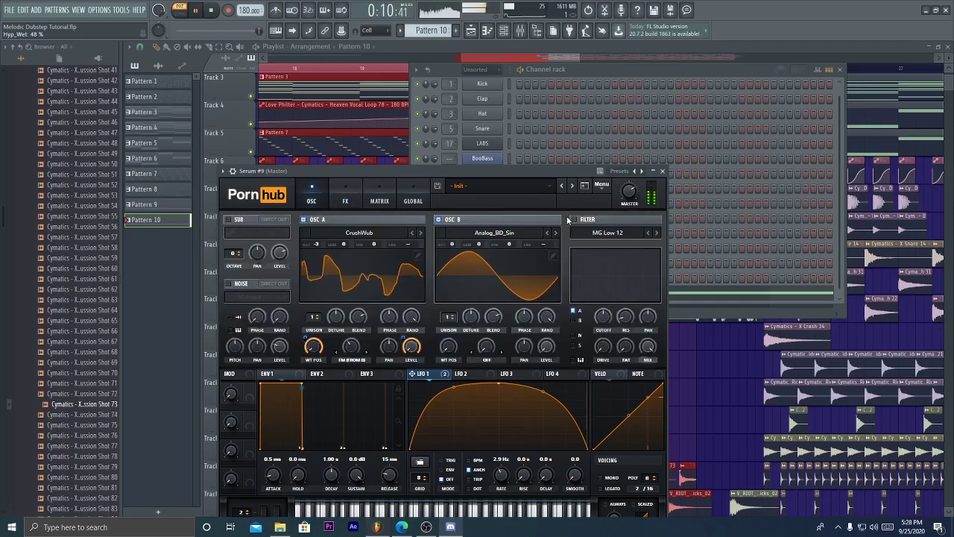
left_click(663, 172)
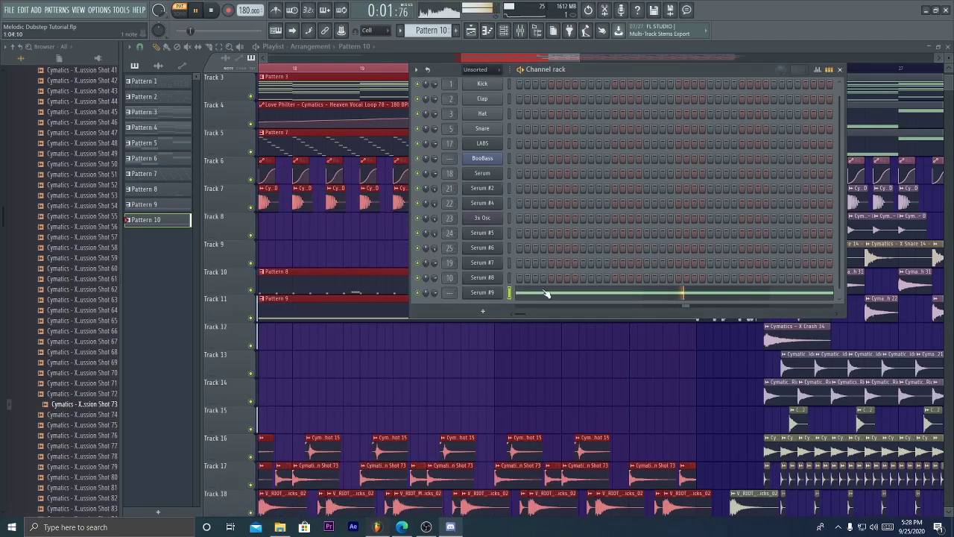
Step: Place Pattern 10 on track 12 from bar 17 to bar 25
left_click(515, 380)
scroll(470, 70, "down", 6)
key("space")
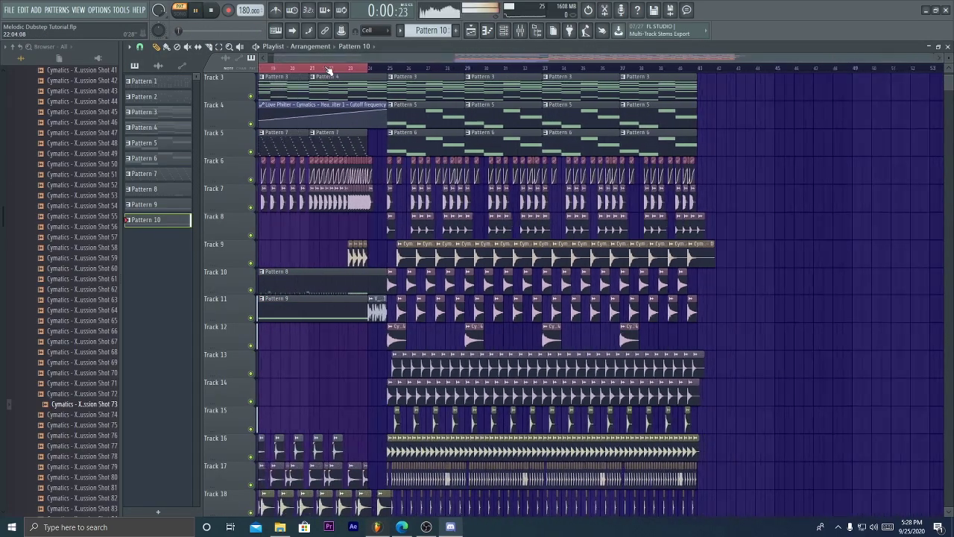
scroll(469, 71, "up", 4)
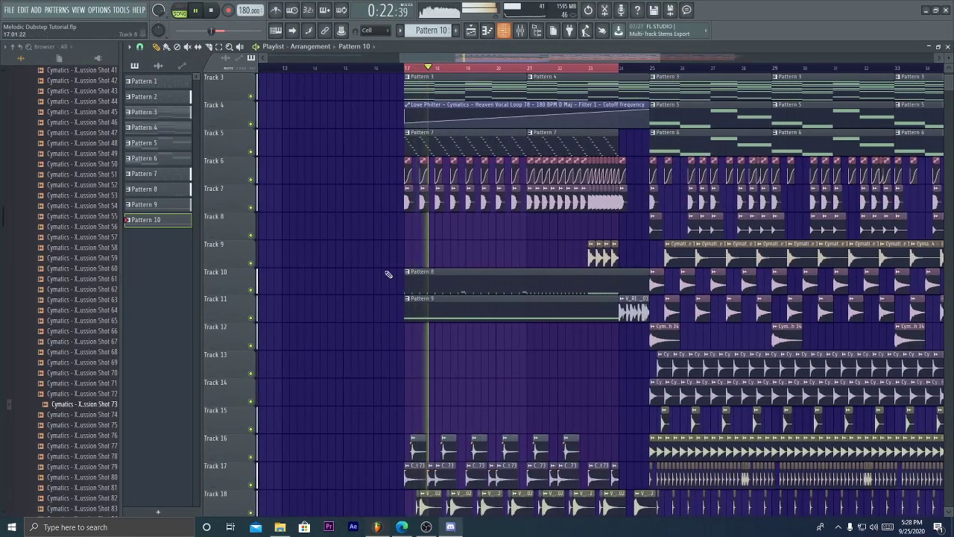
left_click(425, 335)
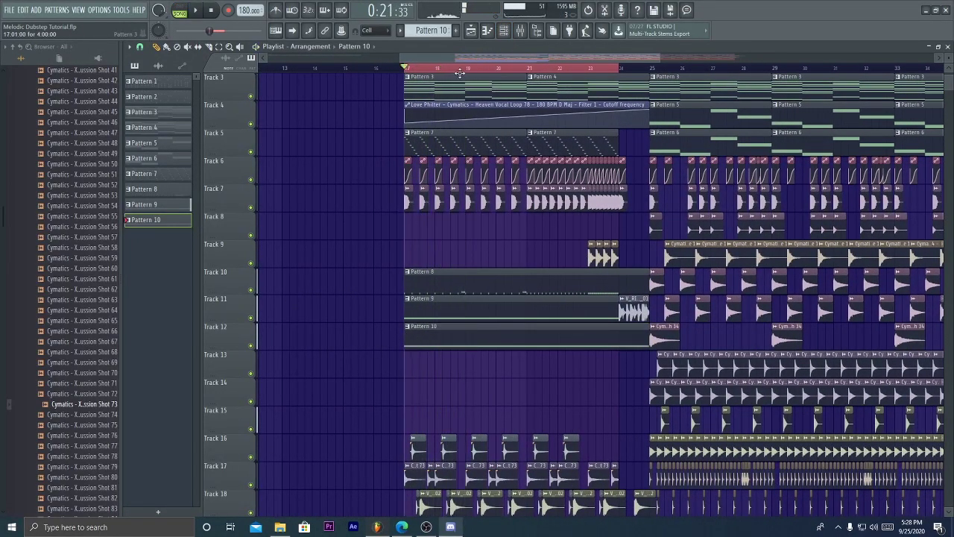
Step: Play the build-up from bar 17 with Pattern 10 added and clear the time selection over bars 17 to 24
left_click(504, 33)
left_click(366, 181)
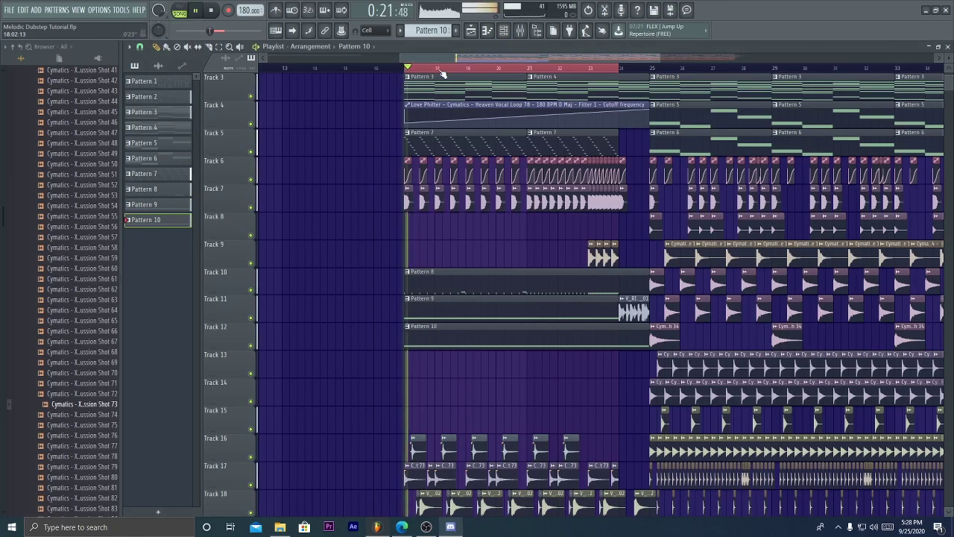
scroll(429, 70, "up", 3)
left_click(429, 69)
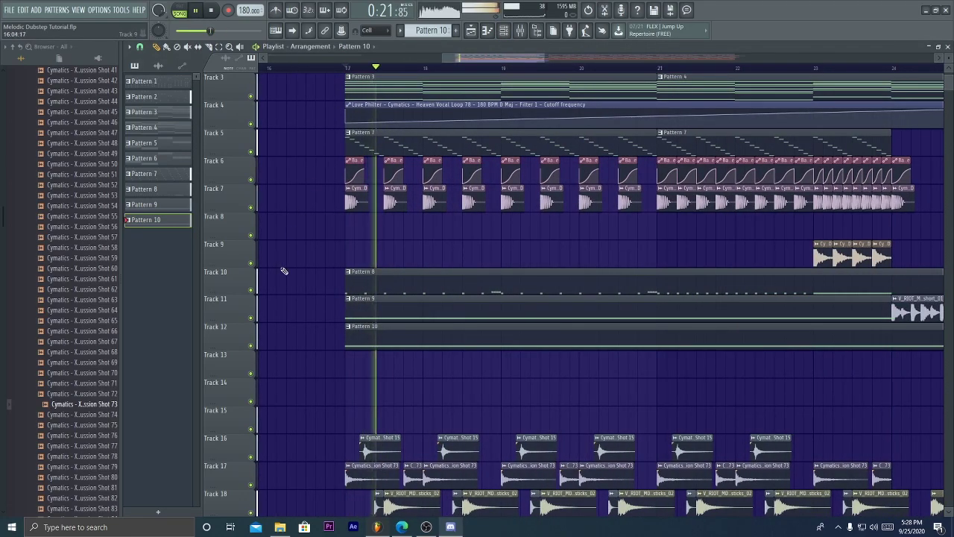
Step: Solo track 12, look over Serum #9's LFO 1 settings and play the bass pattern from bar 17
right_click(254, 348)
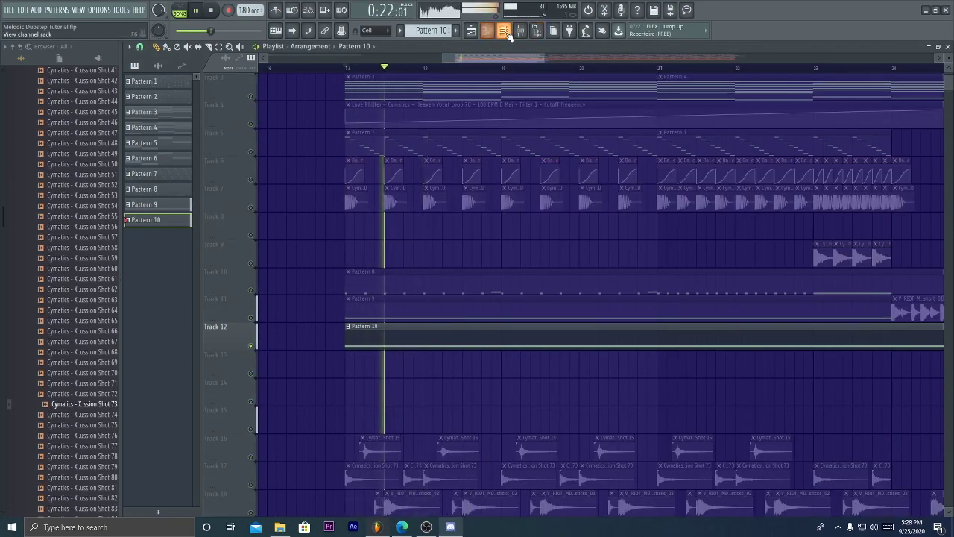
key("F6")
key("space")
left_click(482, 292)
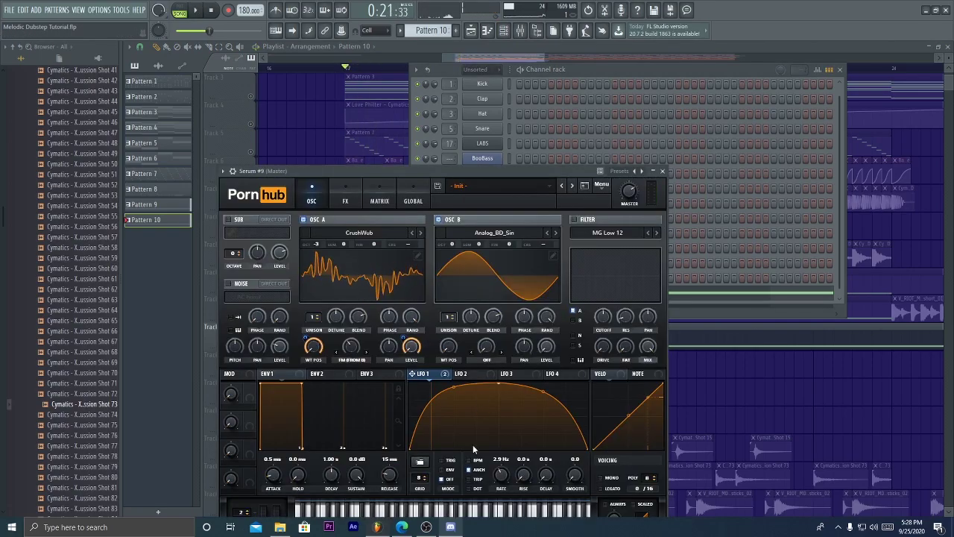
left_click(693, 414)
key("space")
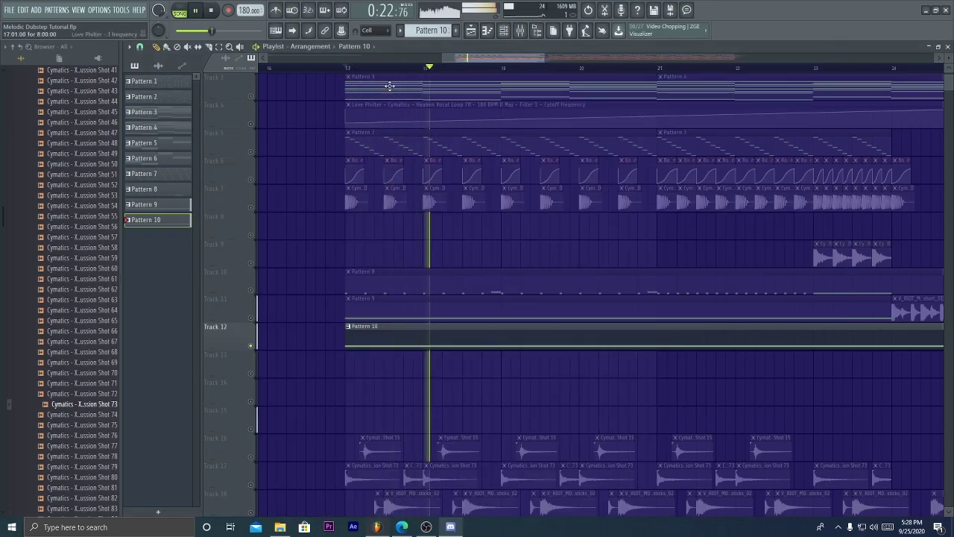
key("space")
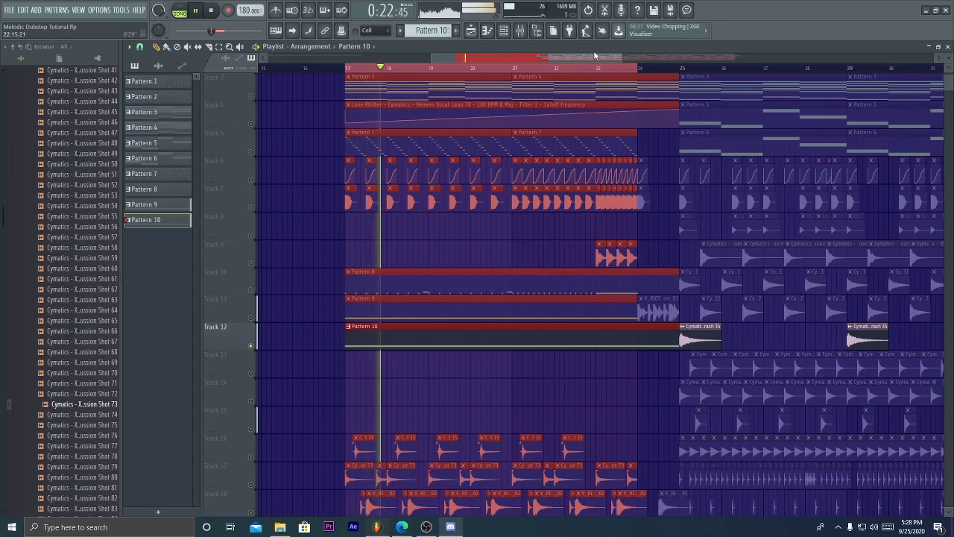
Step: Set Serum #9's LFO 1 mode to Trig and create an LFO1 Rate automation clip over bars 17 to 24
scroll(598, 75, "up", 2)
key("space")
left_click(507, 33)
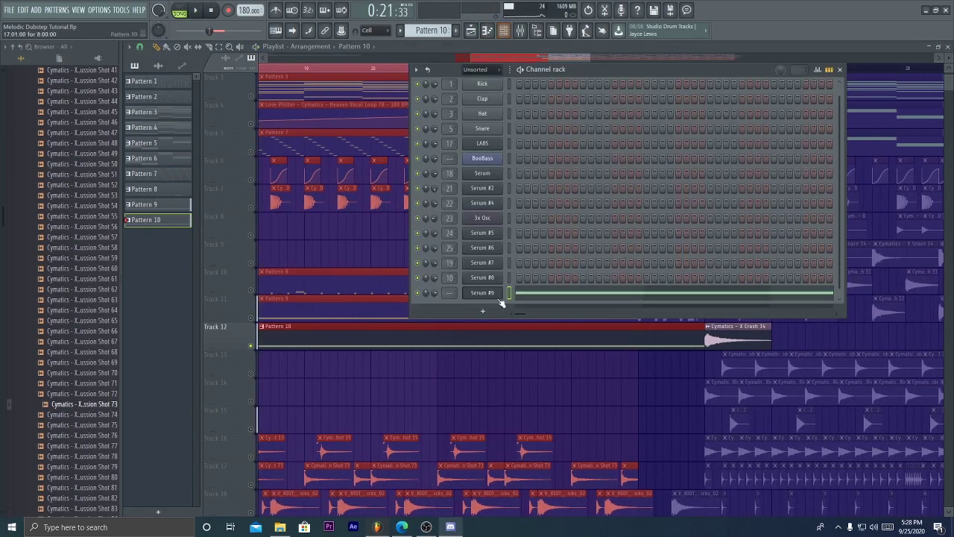
left_click(482, 293)
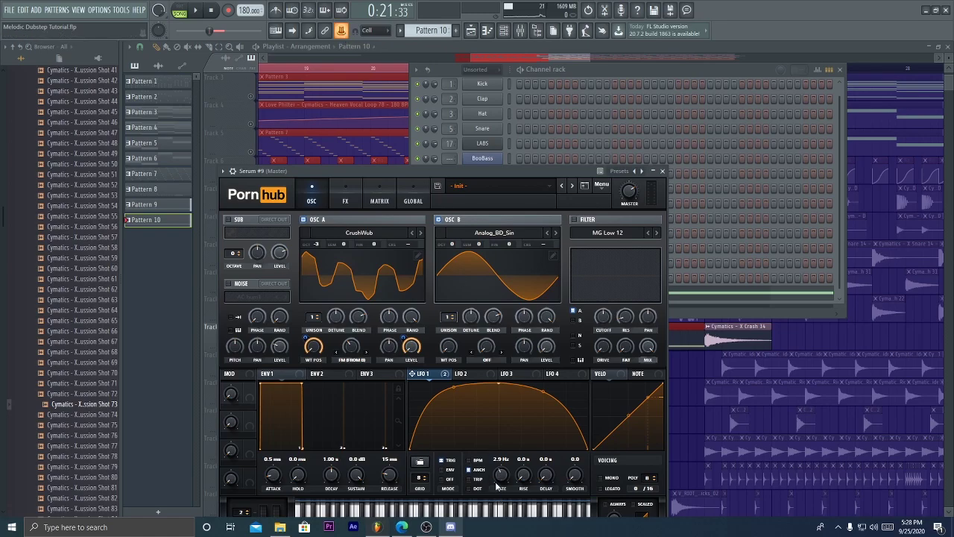
left_click(342, 30)
left_click(387, 116)
Step: Raise Serum #9's pitch knob range and create a channel pitch automation clip on track 13 over bars 17 to 24
left_click(233, 171)
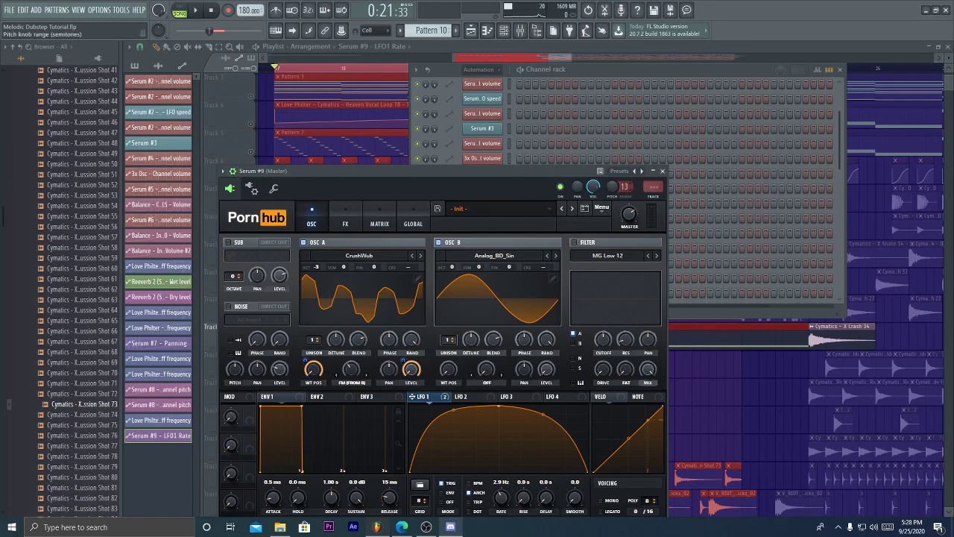
right_click(613, 192)
left_click(641, 248)
left_click(710, 378)
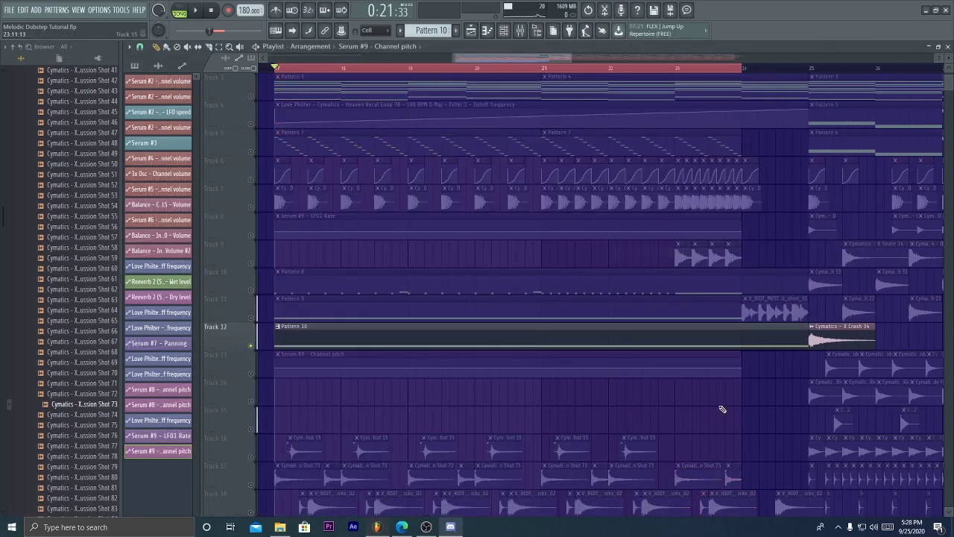
Step: Enable track 13 alongside the soloed track 12 and play the bass from bar 17
left_click(249, 373)
key("space")
scroll(298, 372, "down", 2)
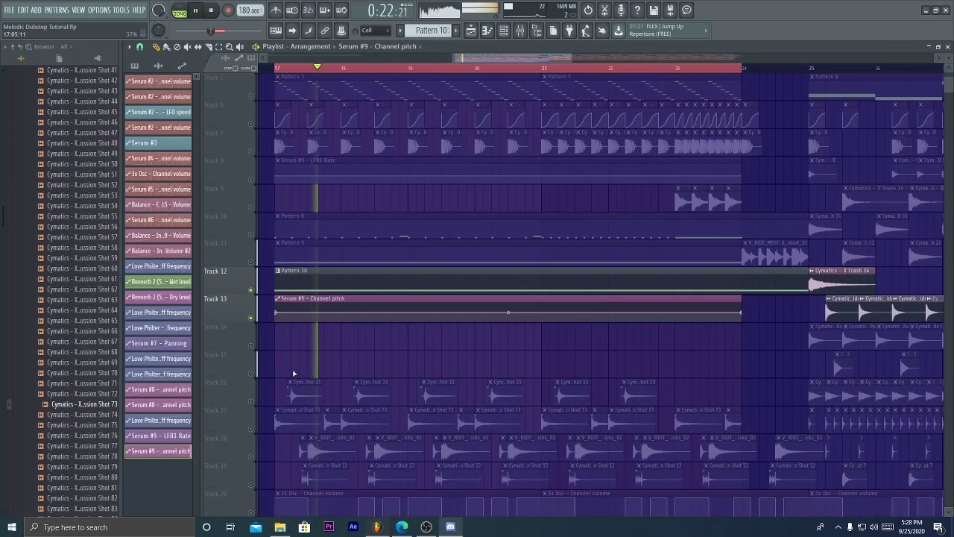
scroll(293, 368, "up", 1)
key("space")
Step: Enable track 8 and shape the Serum #9 LFO1 Rate automation into a gentle curve rising to 74% at bar 24
left_click(250, 208)
left_click_drag(737, 203, 742, 192)
key("space")
left_click_drag(508, 198, 507, 204)
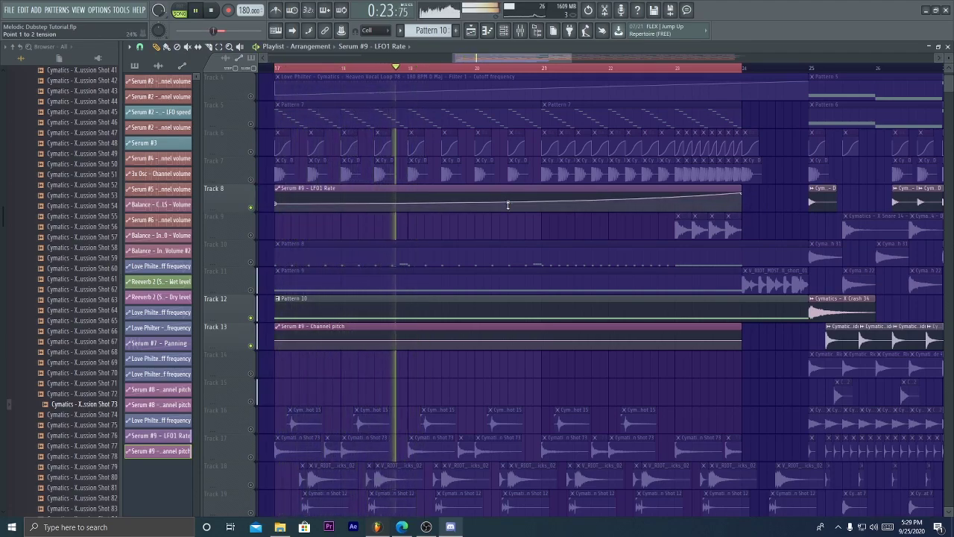
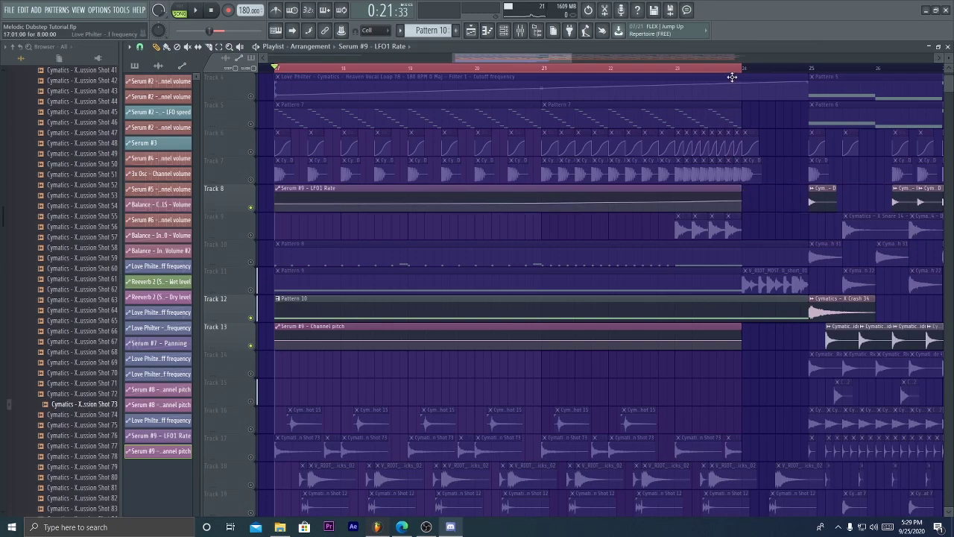
key("space")
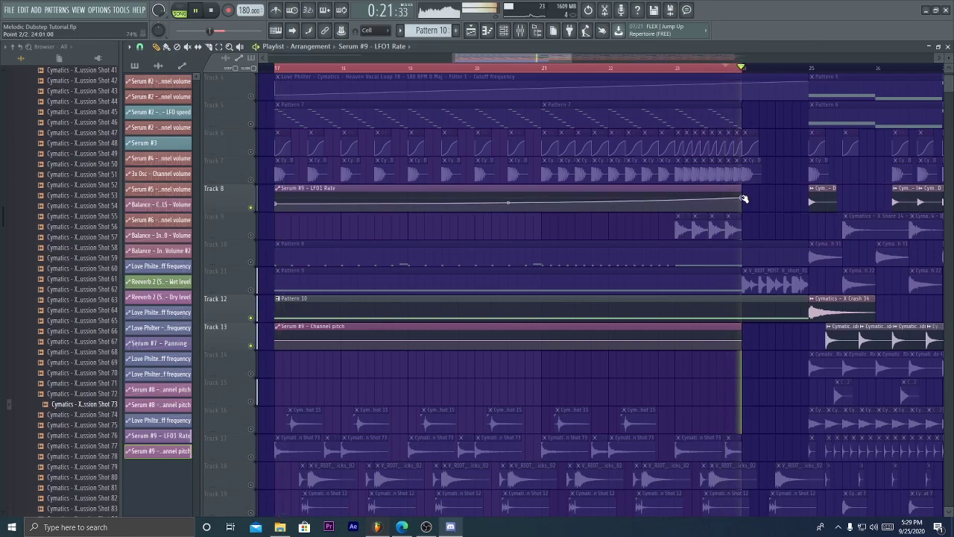
Step: Raise the end point of the Serum #9 channel pitch automation at bar 24 and play the rise from bar 17
mouse_move(744, 342)
left_mouse_down()
mouse_move(746, 320)
mouse_move(751, 334)
left_mouse_up()
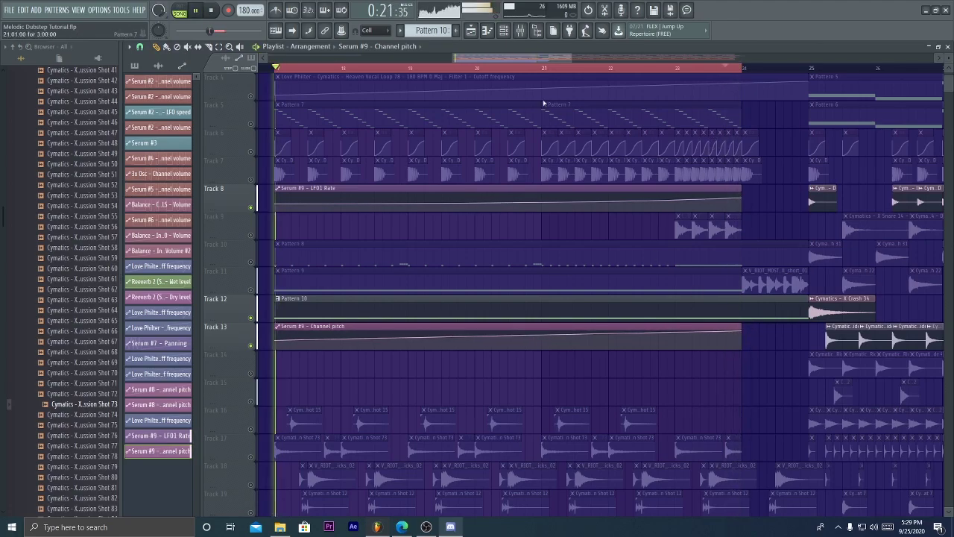
left_click(280, 70)
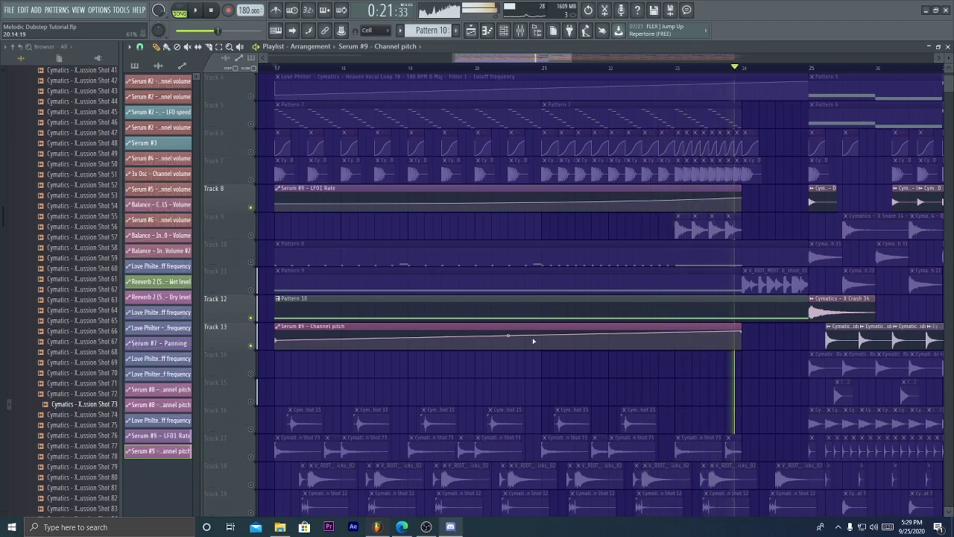
Step: Try to link the selected channel to mixer insert 11, and route insert 11 to insert 9 only
left_click(519, 31)
right_click(425, 203)
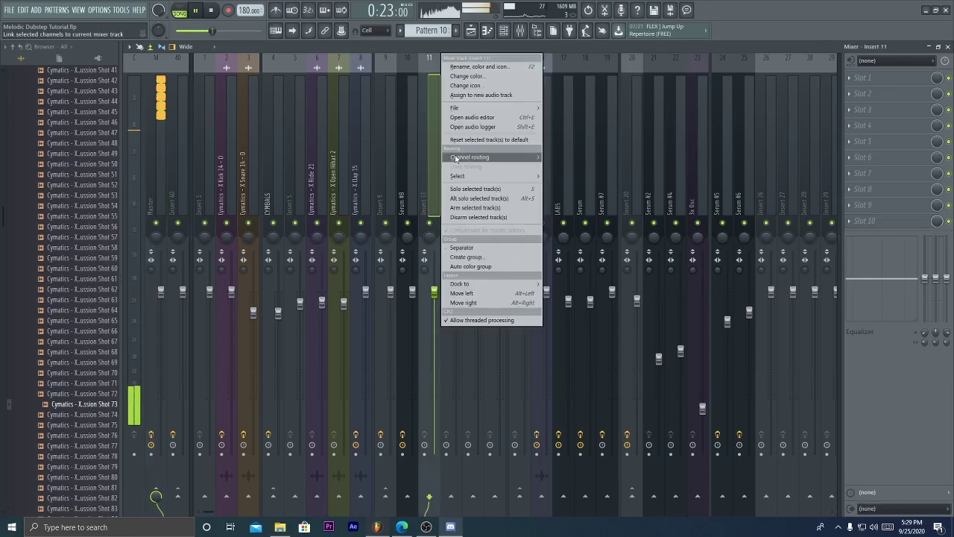
left_click(492, 156)
right_click(386, 496)
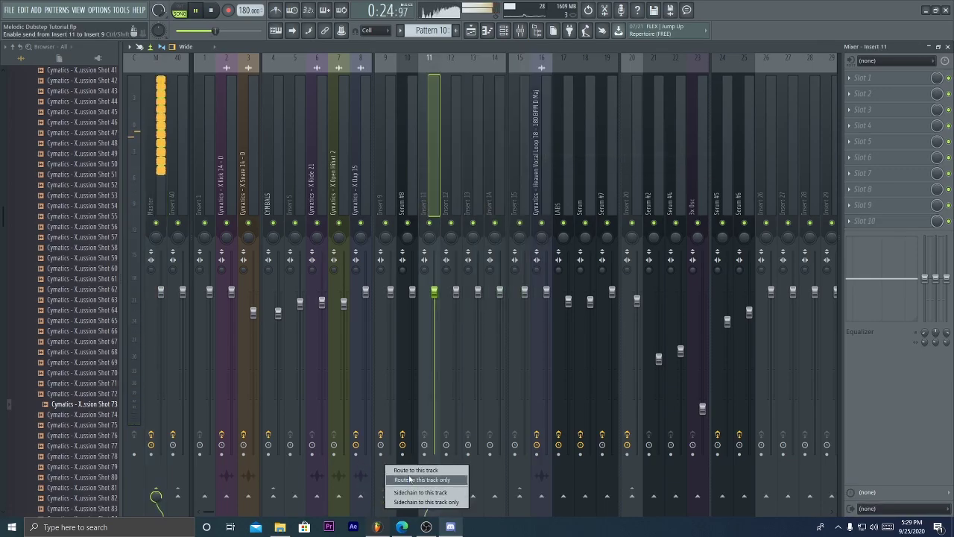
left_click(421, 479)
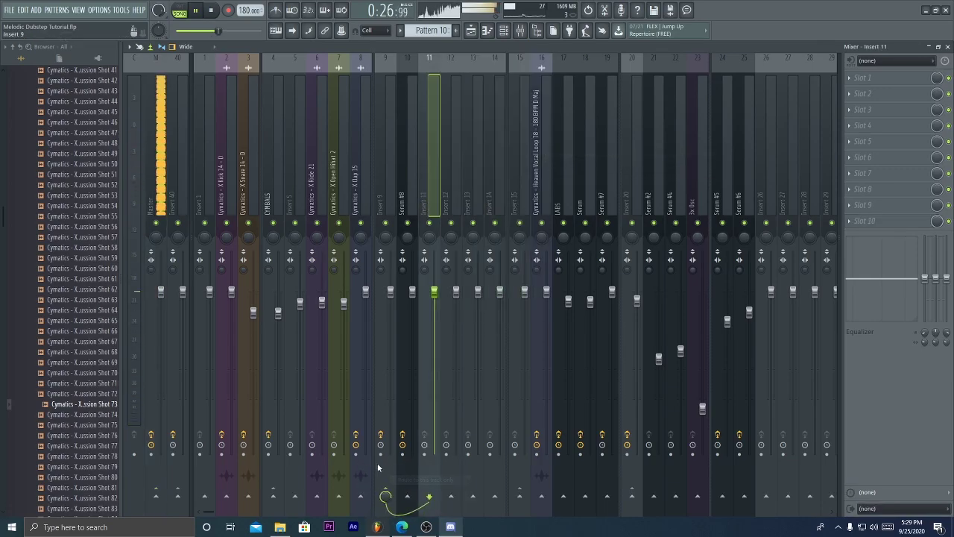
Step: Move the Serum #9 LFO1 Rate automation clip from track 8 to track 14 in the playlist
key("F5")
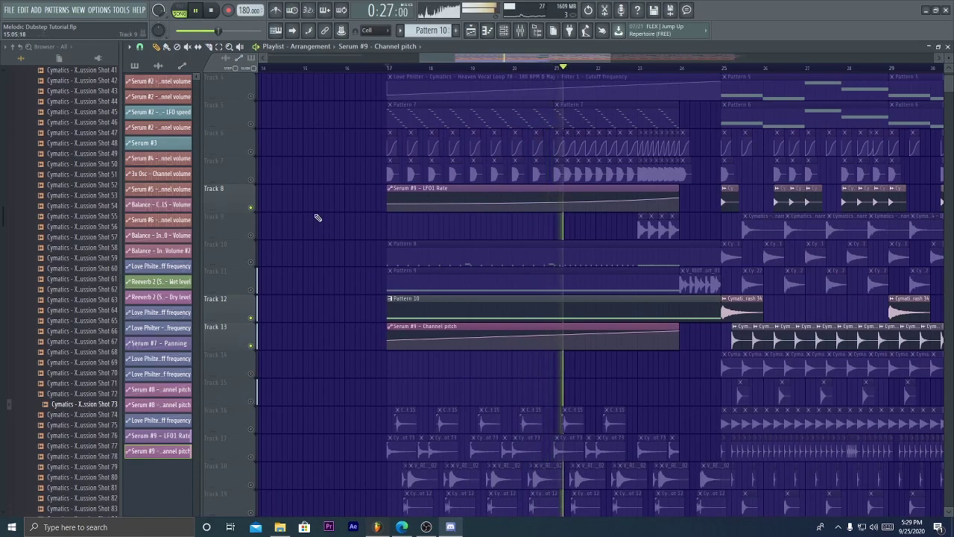
left_click_drag(424, 191, 437, 355)
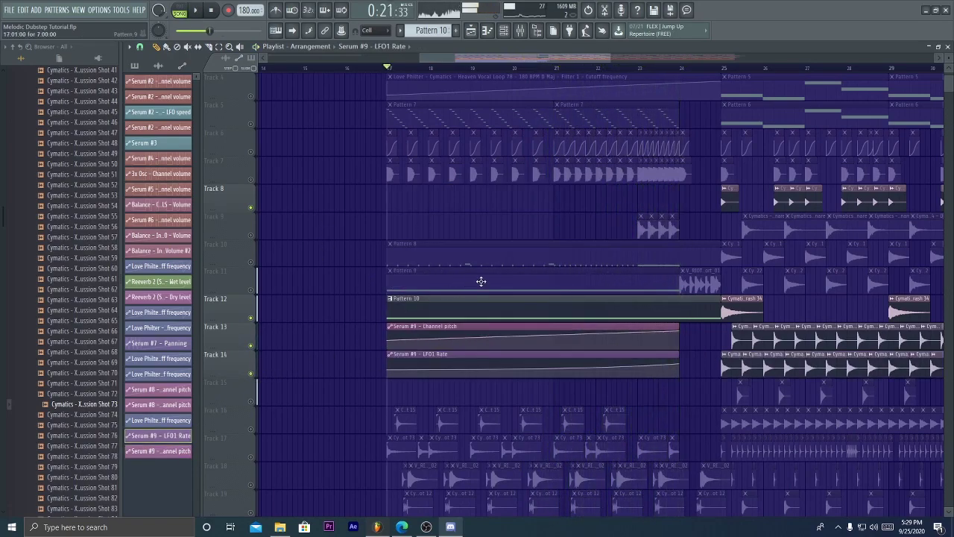
Step: Select the Serum #9 channel and link it to mixer insert 11 during playback
left_click(520, 33)
key("space")
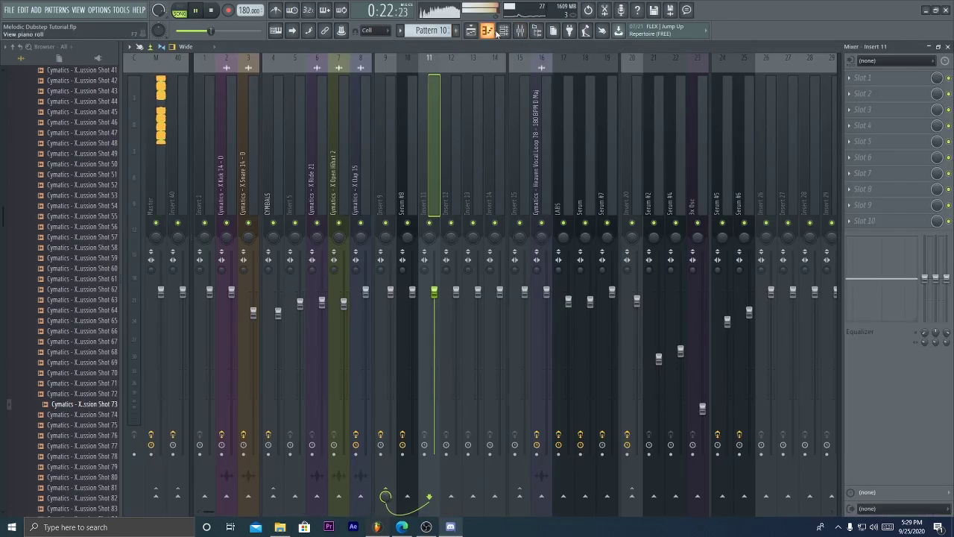
left_click(503, 31)
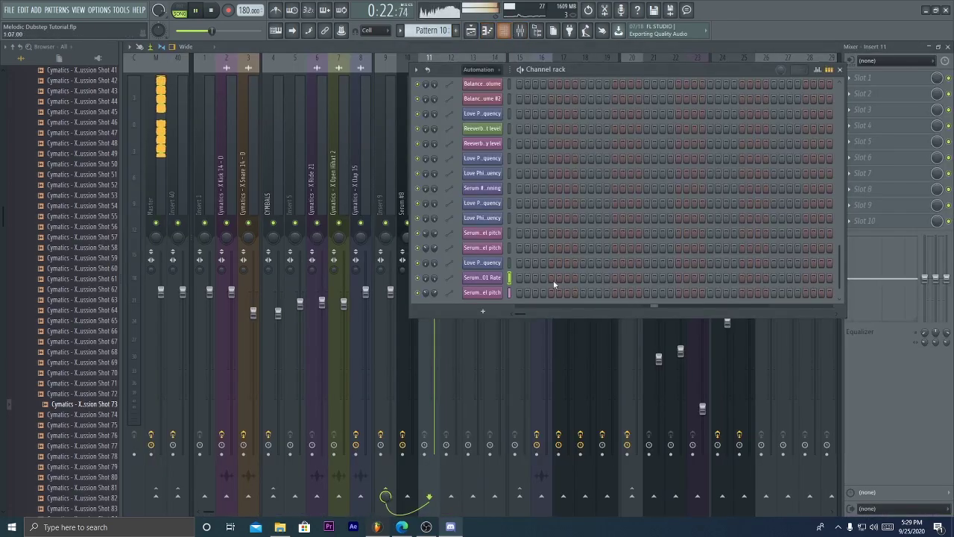
left_click(482, 114)
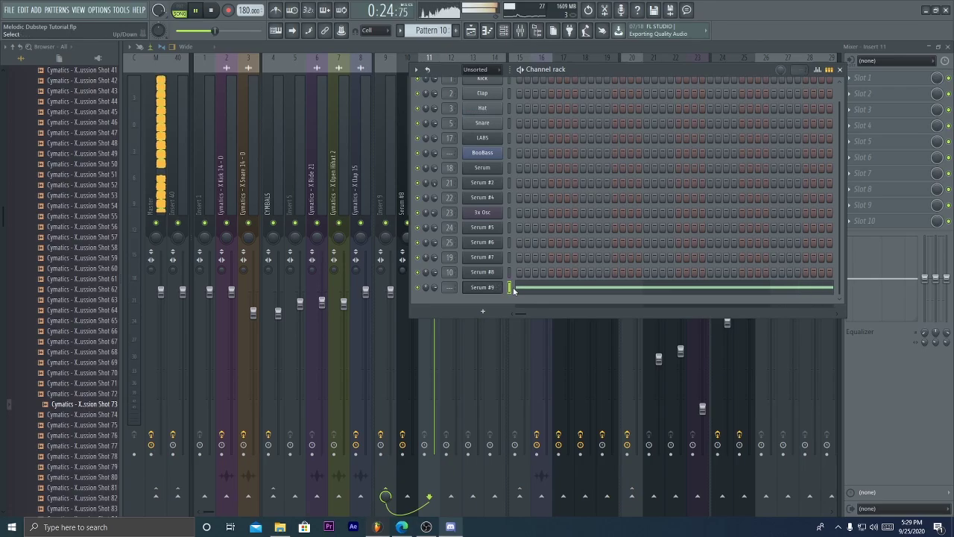
left_click(426, 176)
right_click(426, 176)
mouse_move(483, 158)
left_click(595, 160)
Step: Examine the curve of the Fruity parametric EQ 2 on mixer insert 9 and close the plugin
left_click(869, 79)
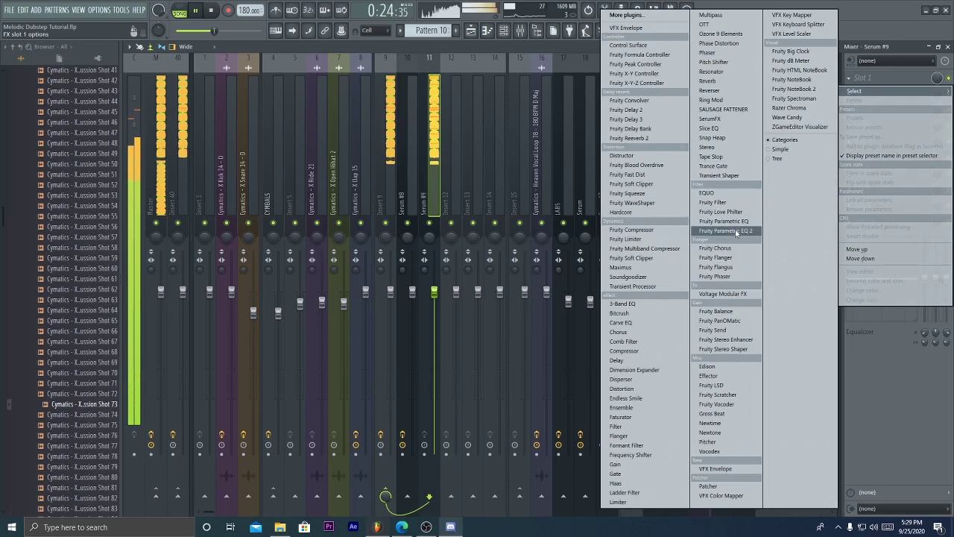
left_click(388, 179)
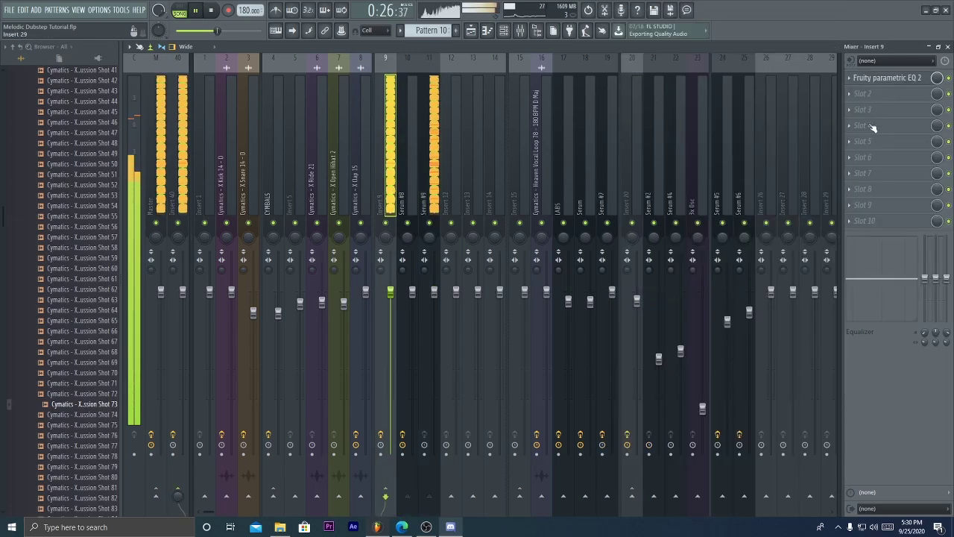
left_click(895, 77)
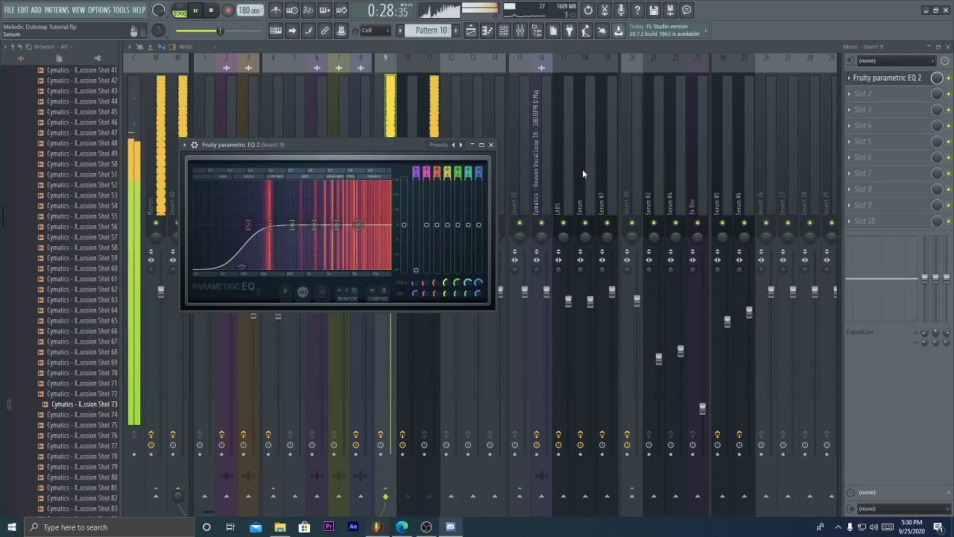
left_click(491, 146)
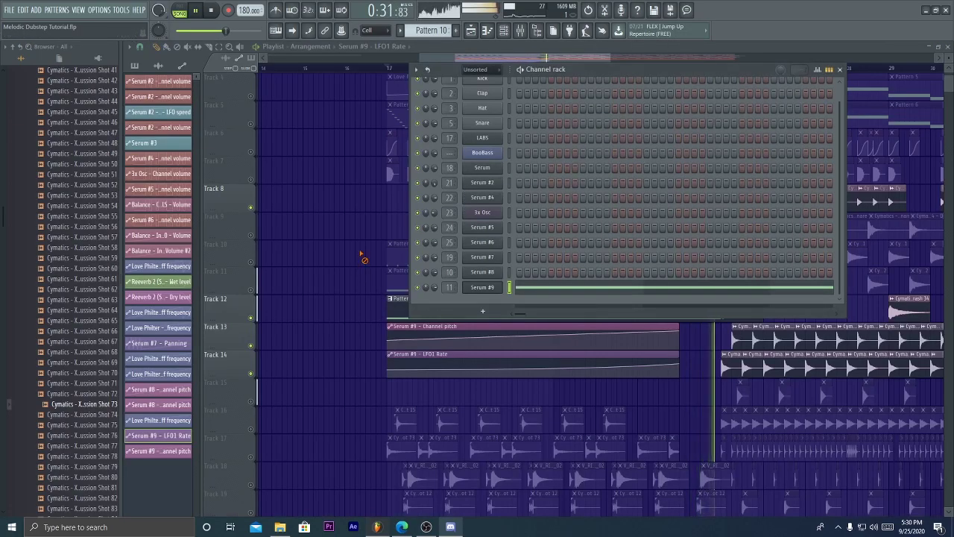
Step: Trim the Pattern 10 clip to end at bar 24 and play the full build-up with track 12 unsoloed
key("F6")
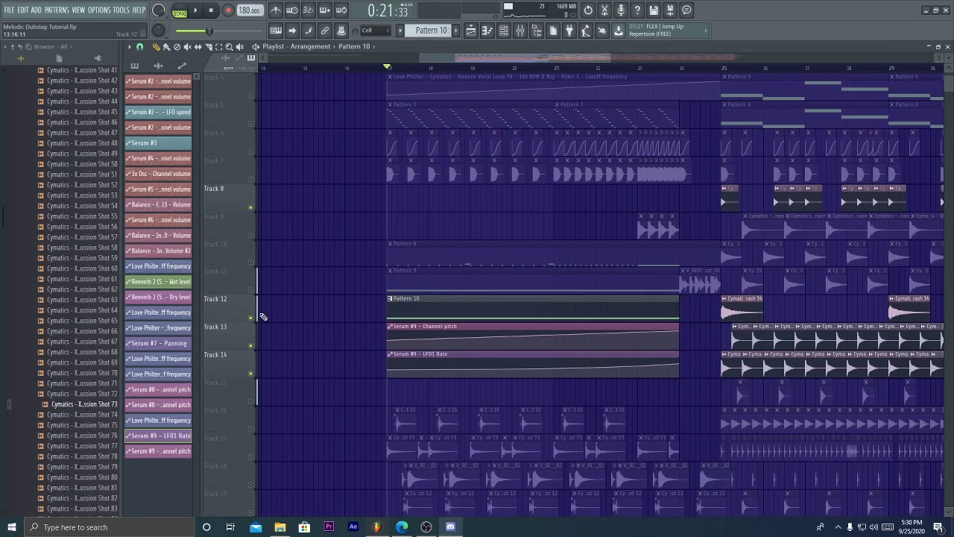
right_click(250, 317)
key("space")
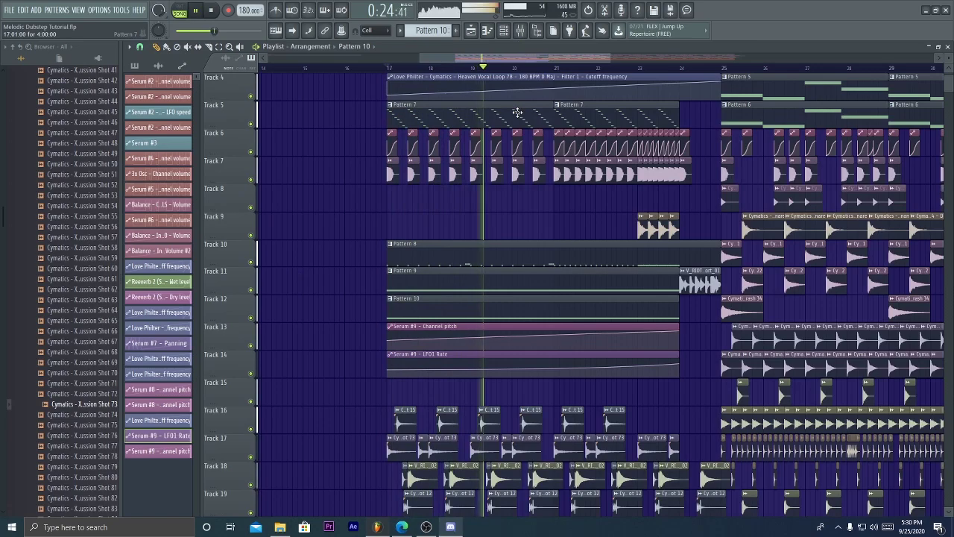
key("space")
key("space")
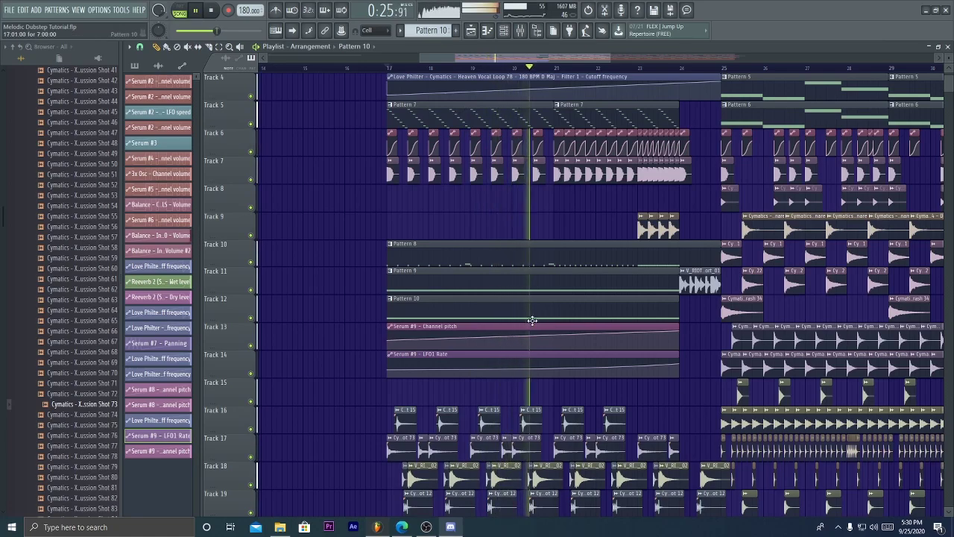
key("space")
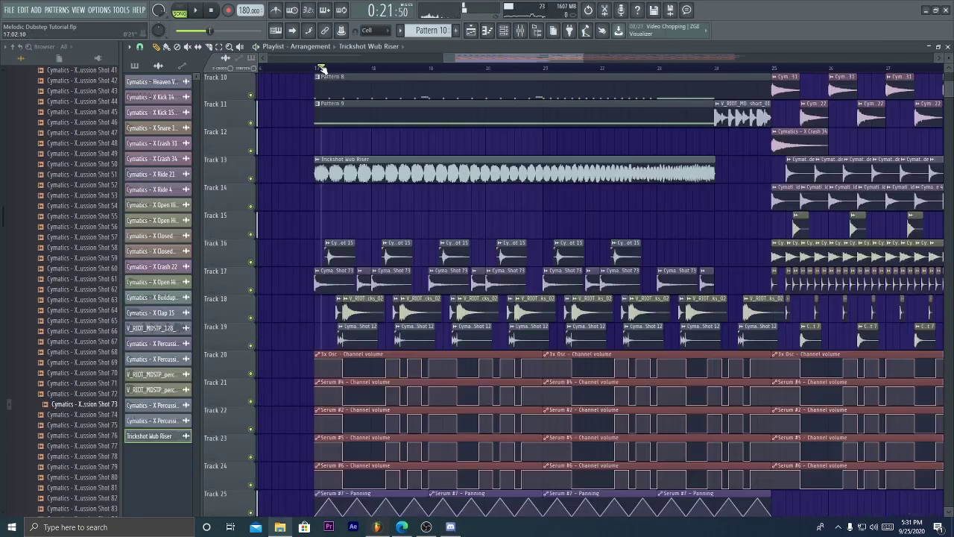
Step: Move the Trickshot Wub Riser clip to track 12 and link its channel to mixer insert 11
key("space")
left_click_drag(486, 162, 474, 144)
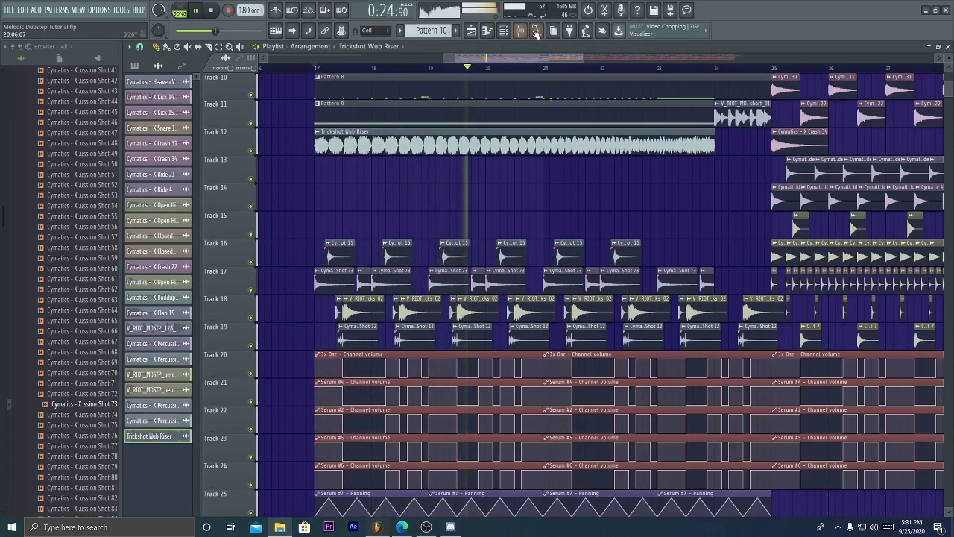
left_click(521, 31)
right_click(403, 149)
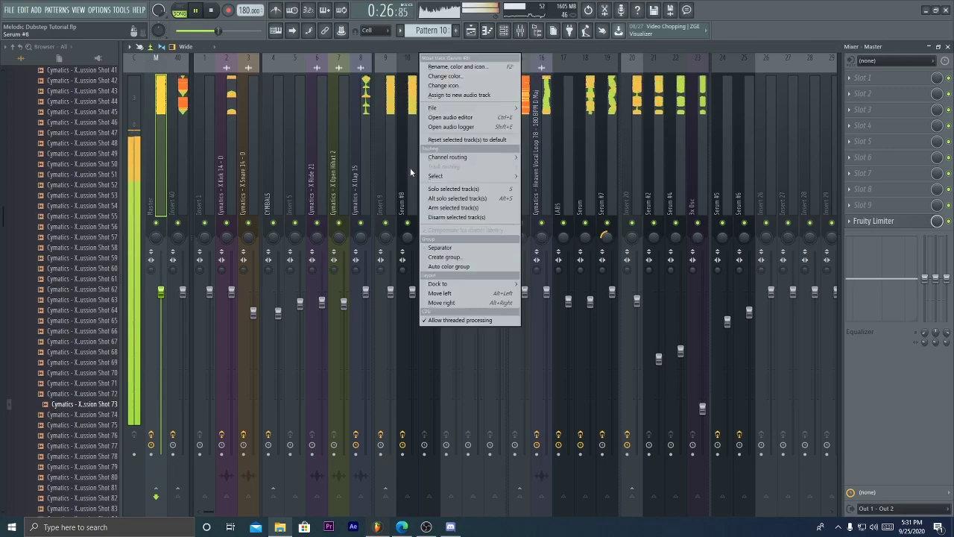
left_click(413, 163)
right_click(428, 162)
mouse_move(484, 156)
left_click(567, 157)
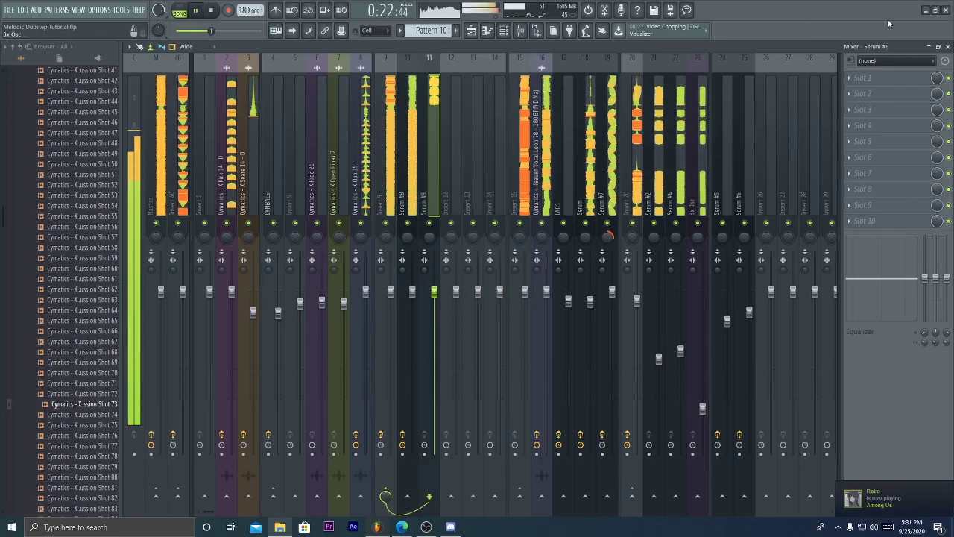
left_click(947, 47)
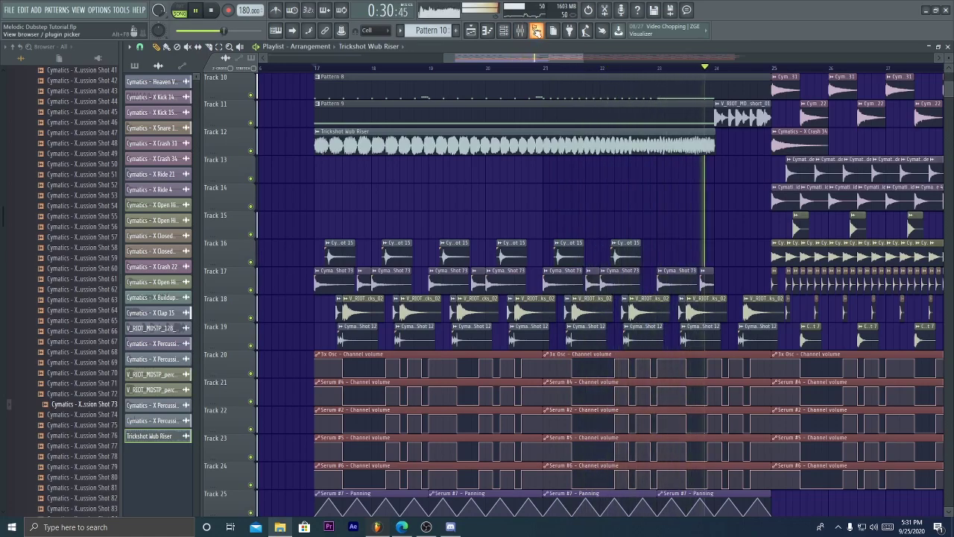
left_click(507, 35)
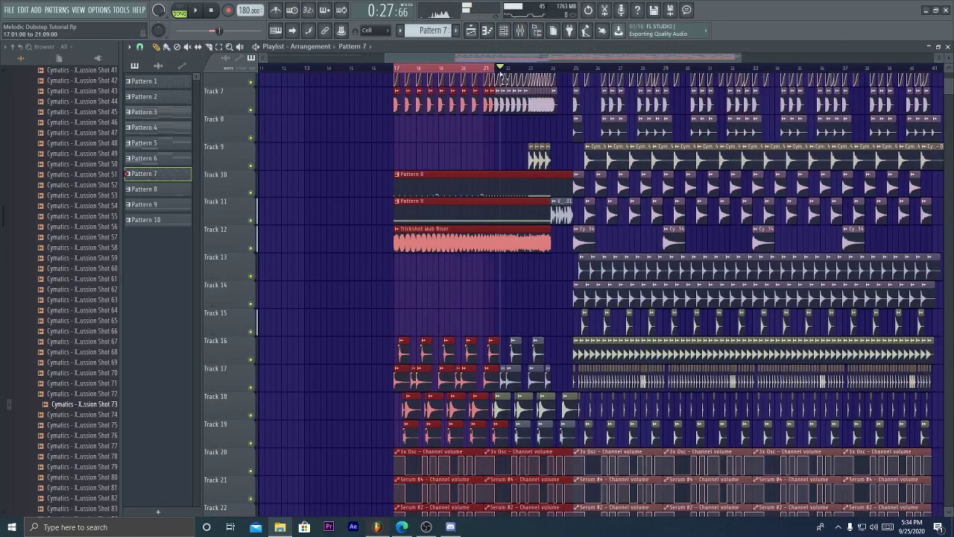
scroll(554, 87, "up", 5)
key("F6")
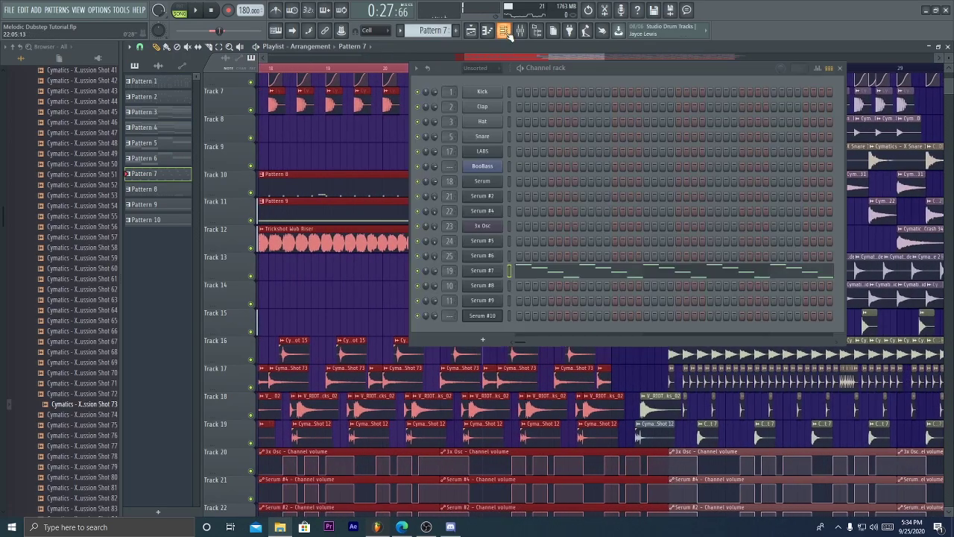
left_click(490, 316)
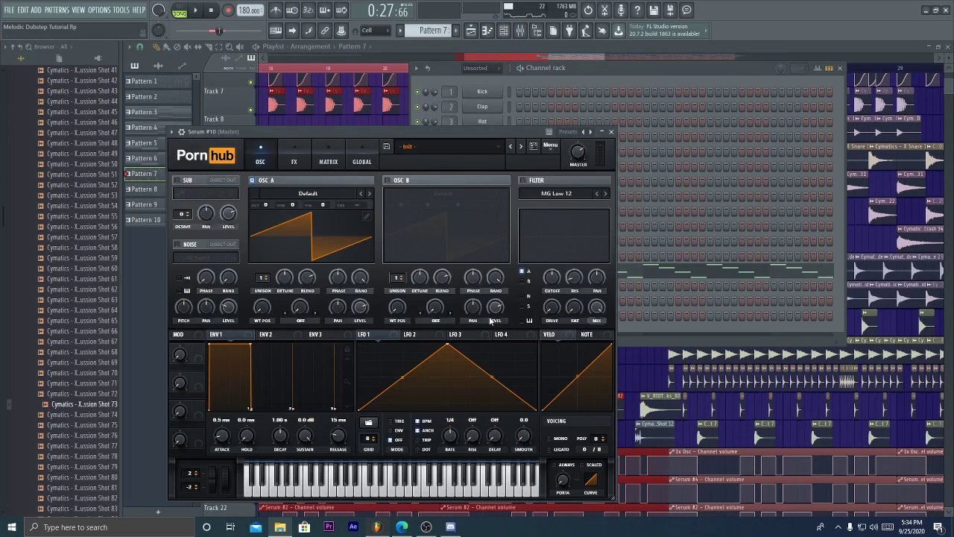
left_click_drag(402, 132, 455, 117)
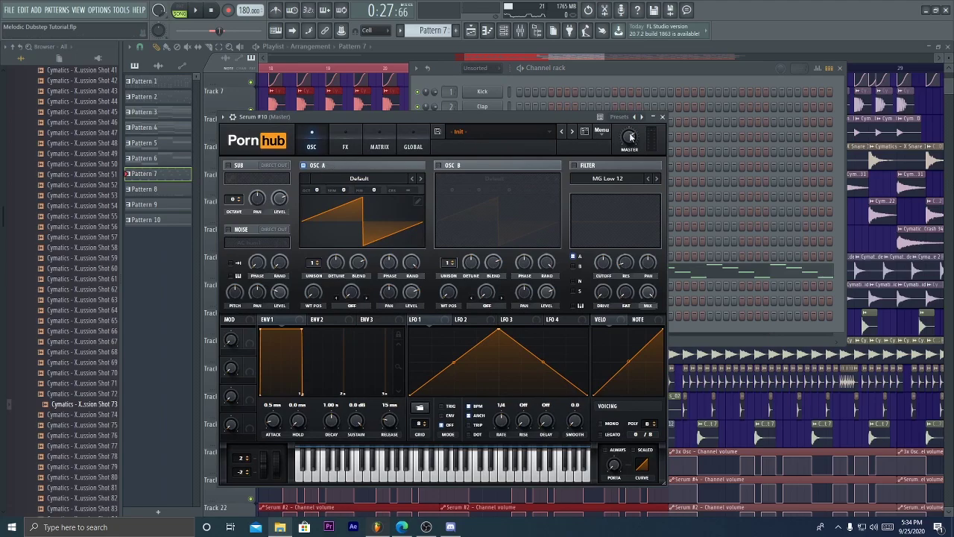
left_click(302, 165)
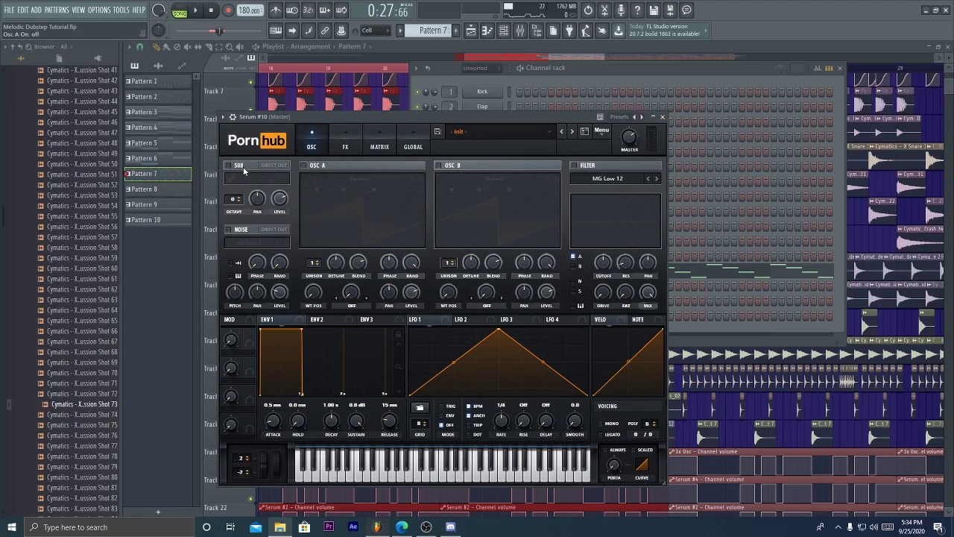
left_click(661, 117)
Step: Delete the Serum #10 channel and add a new 3x Osc channel for Pattern 11
right_click(491, 316)
left_click(520, 411)
scroll(431, 31, "up", 1)
left_click(483, 326)
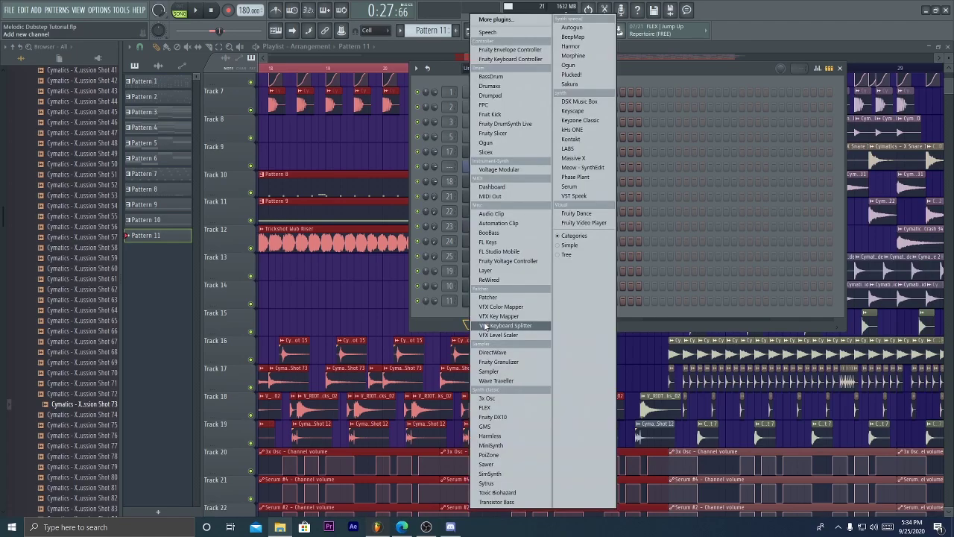
left_click(496, 399)
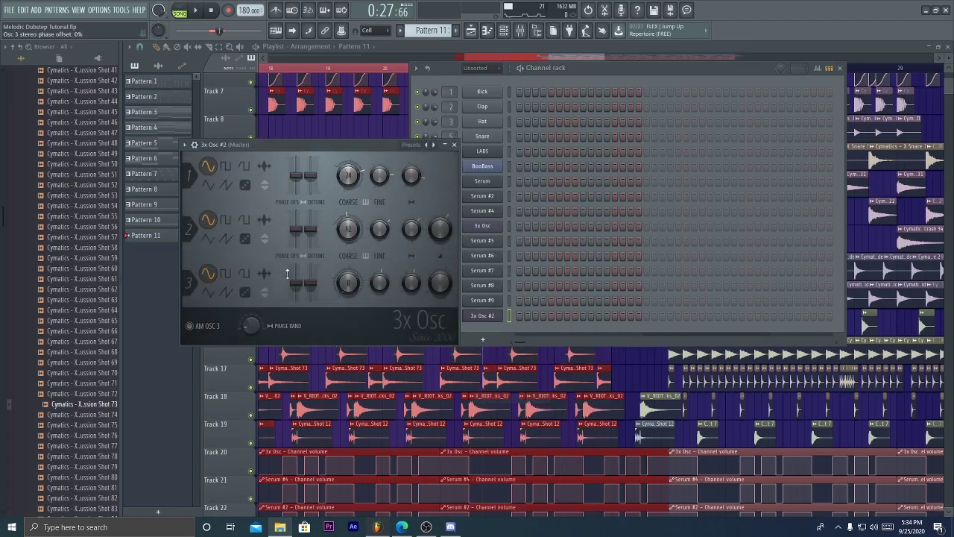
left_click(454, 144)
Step: Draw one sustained D5 note seven bars long from bar 1 in the 3x Osc #2 piano roll
right_click(492, 315)
left_click(522, 315)
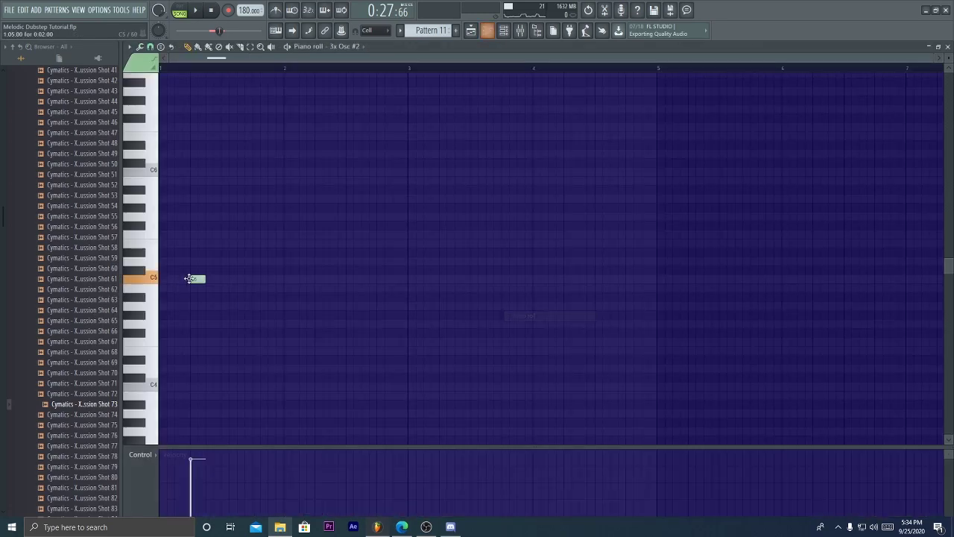
left_click_drag(270, 258, 662, 273)
left_click_drag(545, 72, 545, 219)
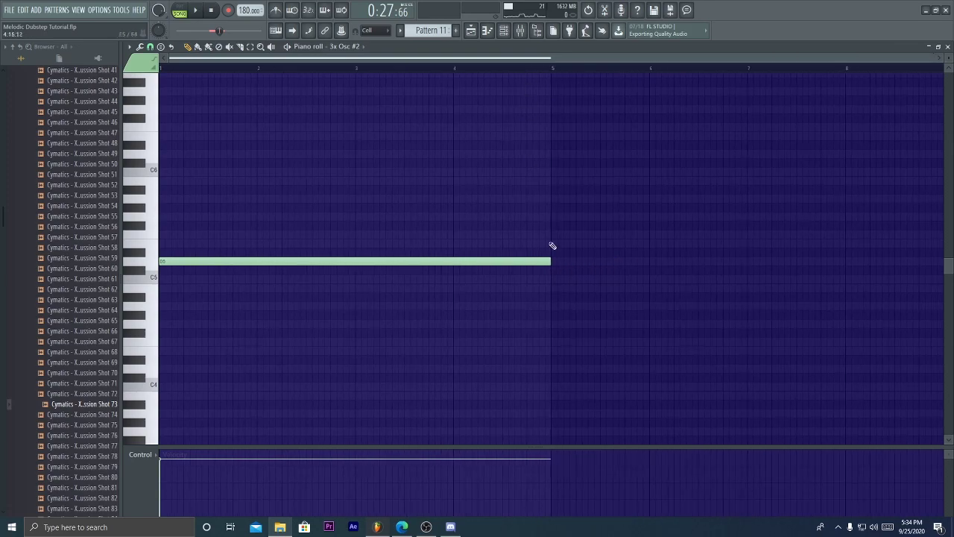
left_click_drag(551, 261, 825, 270)
Step: Place Pattern 11 on track 13 at bar 17, solo that track and set the playback position to bar 17
key("F6")
key("F5")
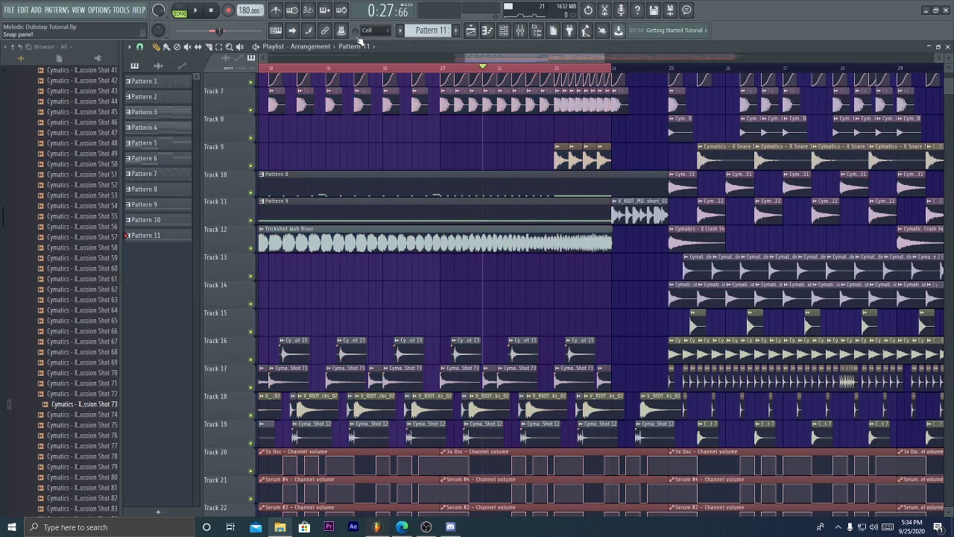
left_click_drag(343, 69, 464, 293)
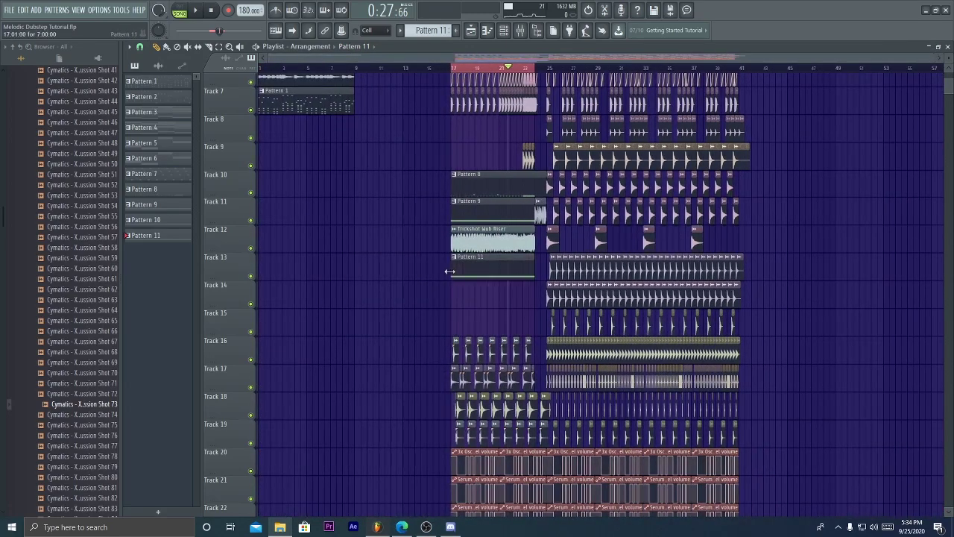
scroll(450, 271, "up", 4)
right_click(251, 248)
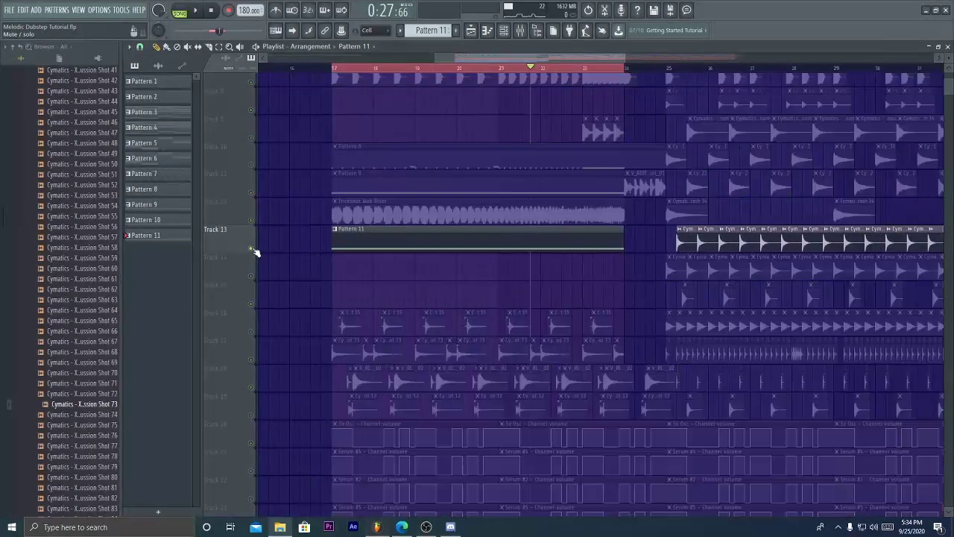
left_click(328, 67)
Step: Link the 3x Osc #2 channel to mixer insert 12 and route that insert only to insert 9
left_click(520, 30)
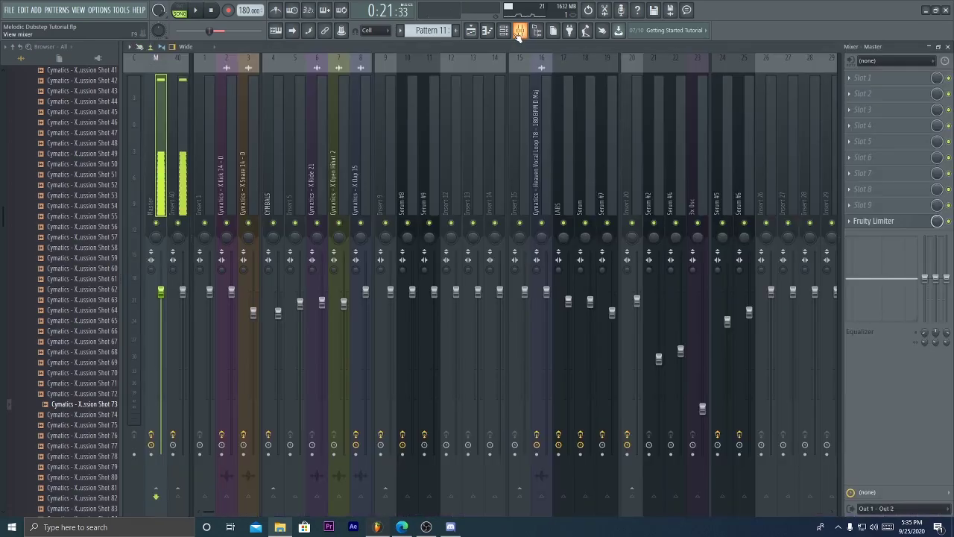
left_click(504, 29)
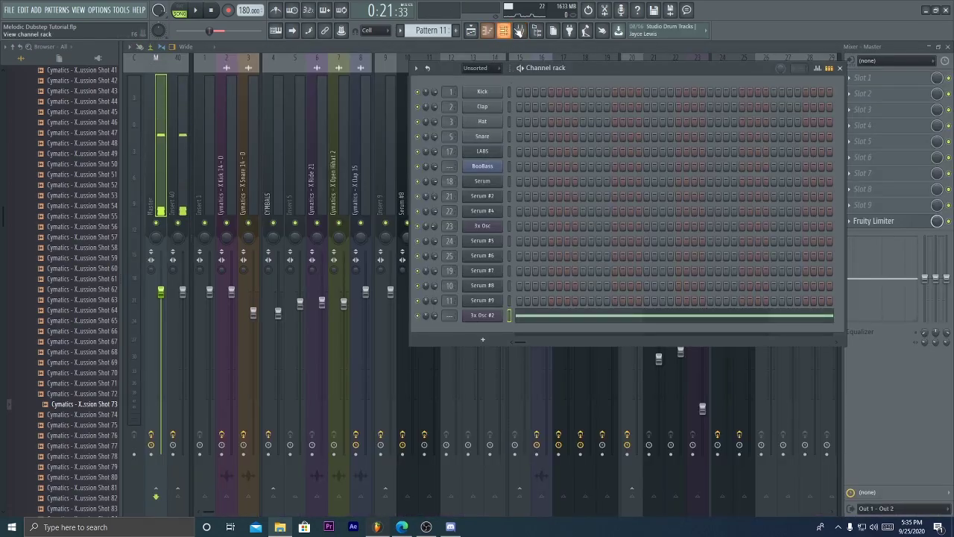
left_click(512, 31)
right_click(456, 190)
mouse_move(501, 158)
left_click(596, 159)
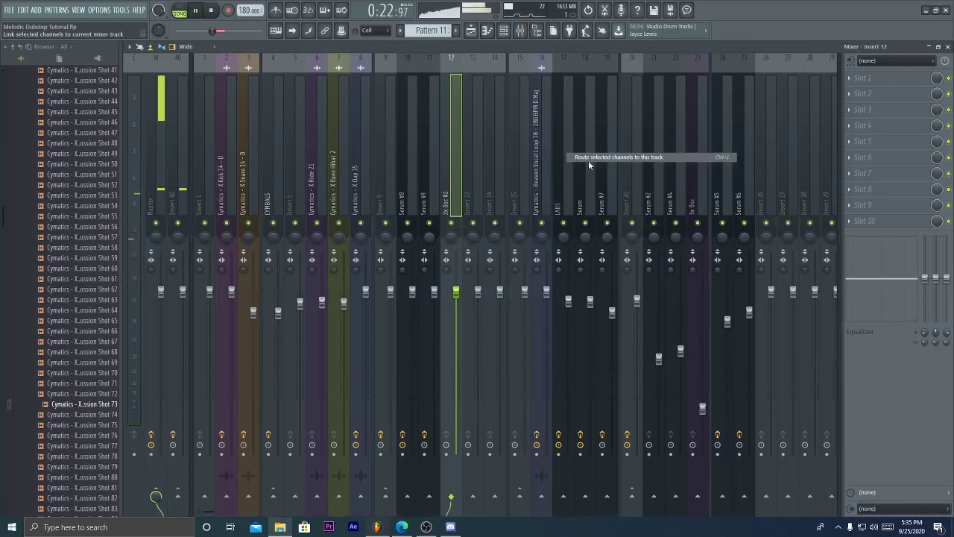
right_click(386, 495)
left_click(407, 480)
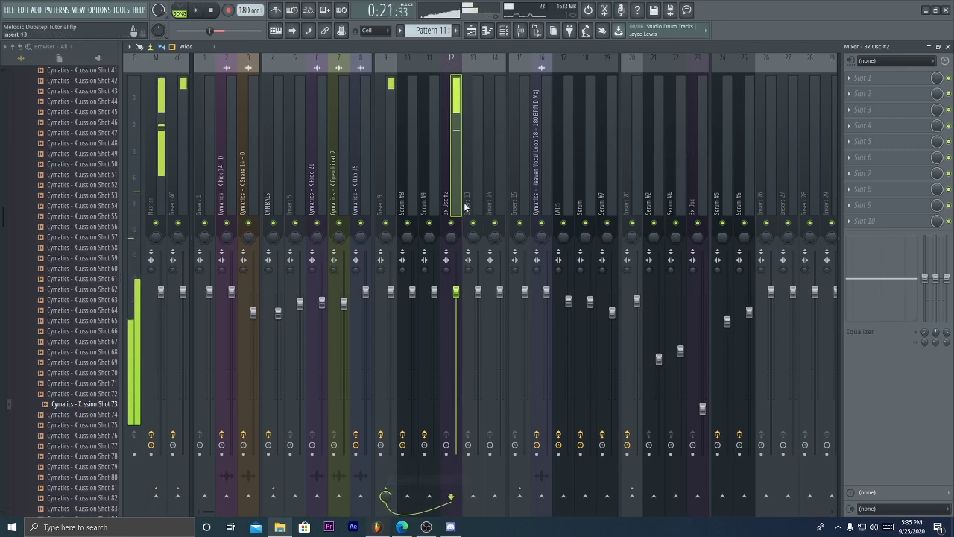
Step: Load Fruity Parametric EQ 2 on insert 12 with the 20Hz + 18kHz cut preset and raise the band 1 high-pass to about 1932 Hz
left_click(862, 77)
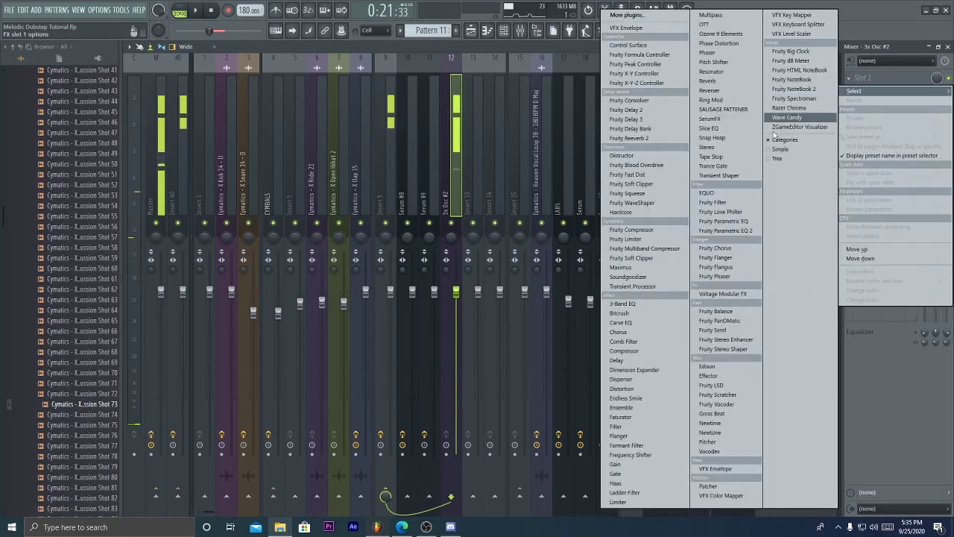
left_click(728, 228)
left_click(412, 119)
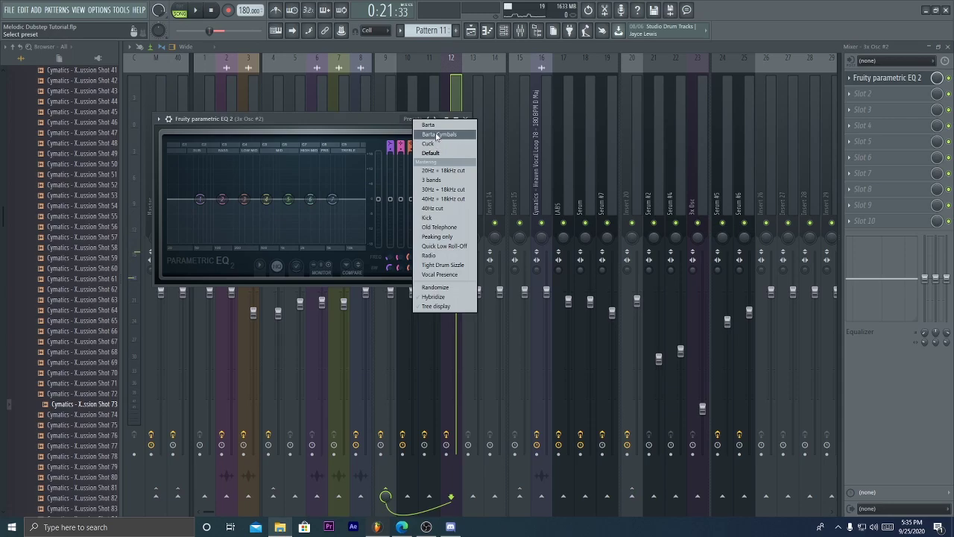
left_click(446, 171)
key("space")
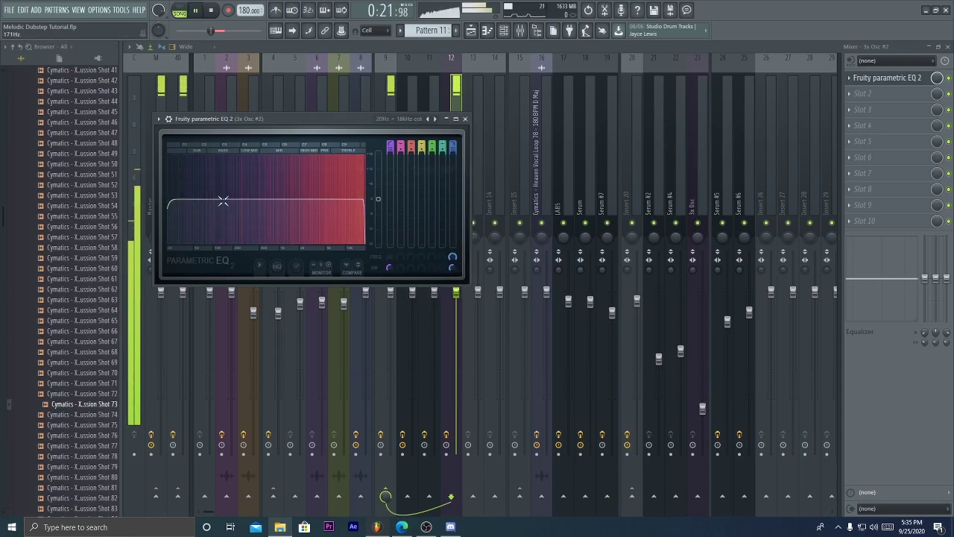
left_click_drag(168, 201, 294, 199)
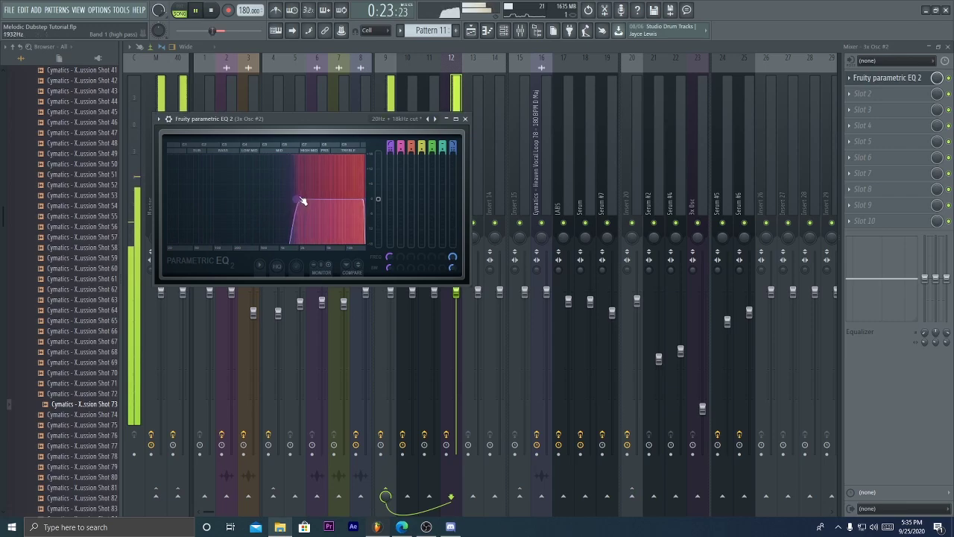
Step: Create automation clips for the EQ's band 7 and band 1 frequencies and unmute tracks 8 and 14
right_click(453, 258)
left_click(486, 323)
right_click(389, 258)
left_click(426, 320)
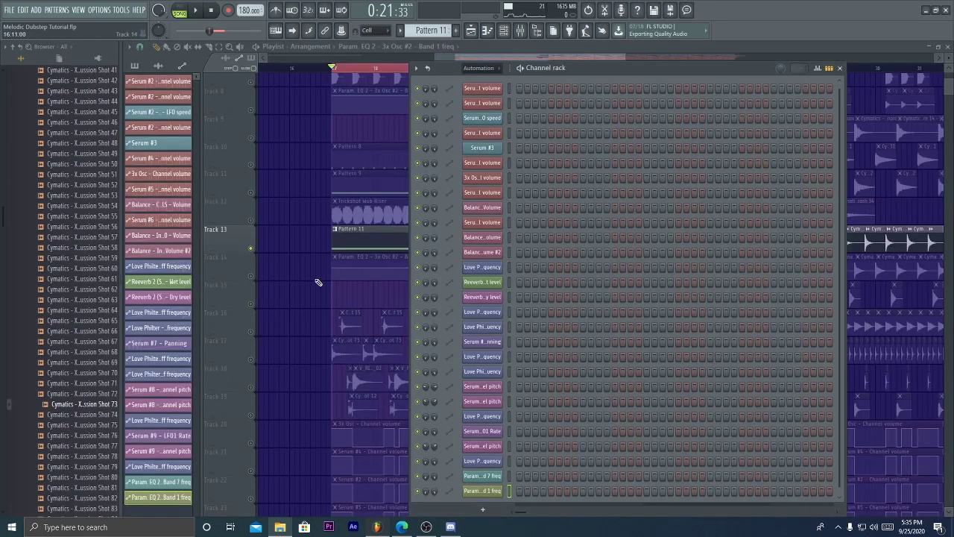
key("F6")
left_click(250, 110)
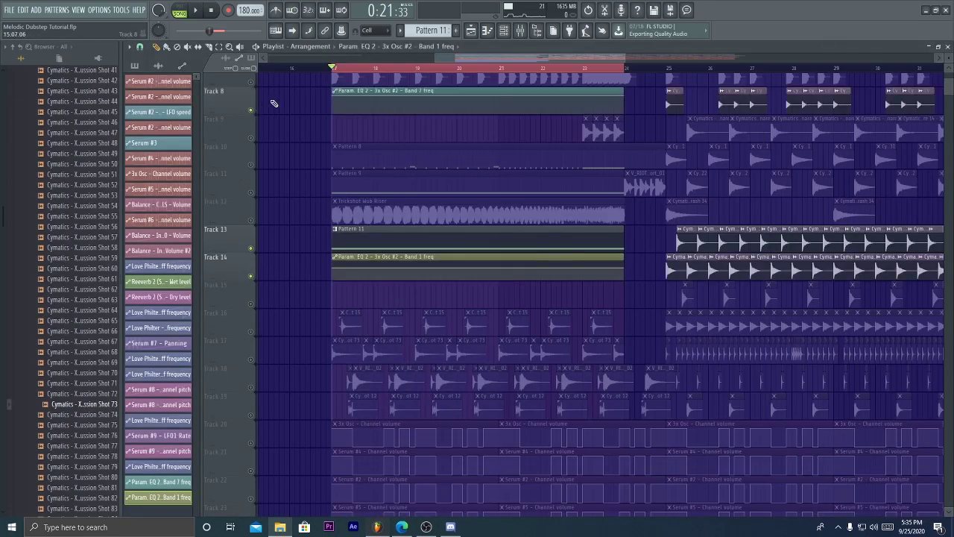
Step: Lower the end point of the Band 1 freq automation on track 14 to the minimum and play it back
scroll(758, 267, "up", 2)
key("space")
left_click_drag(756, 272, 761, 282)
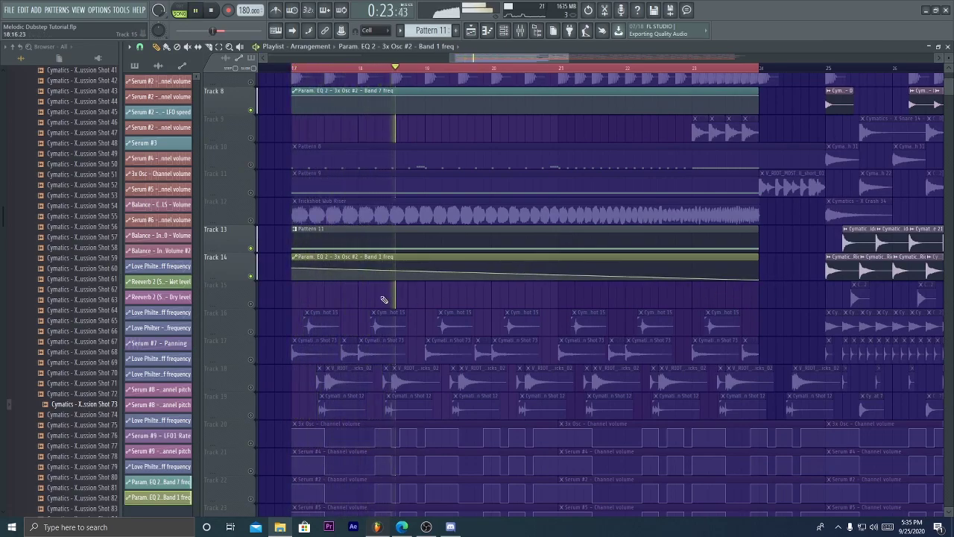
key("space")
key("space")
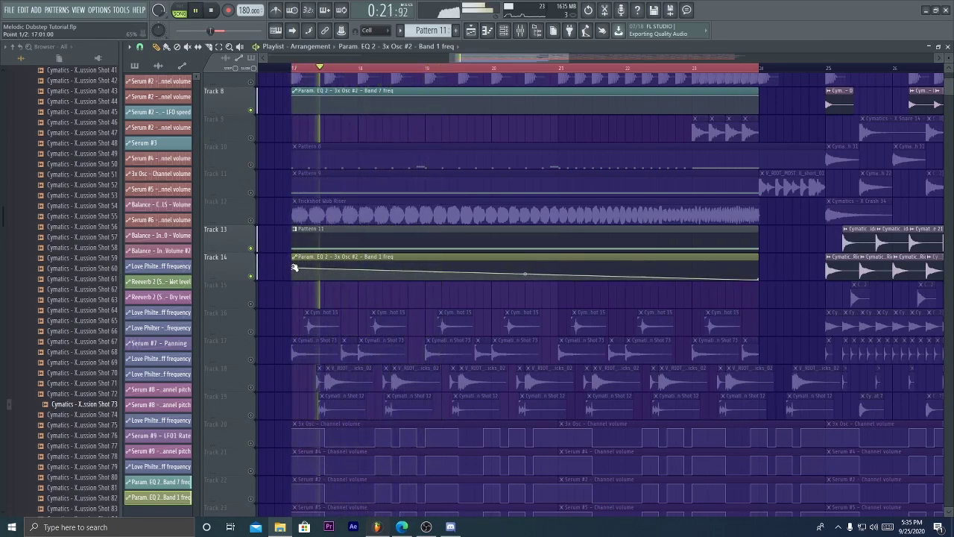
Step: Remove the Band 7 freq automation clip from track 8 and switch the channel rack filter to Unsorted
scroll(418, 73, "down", 4)
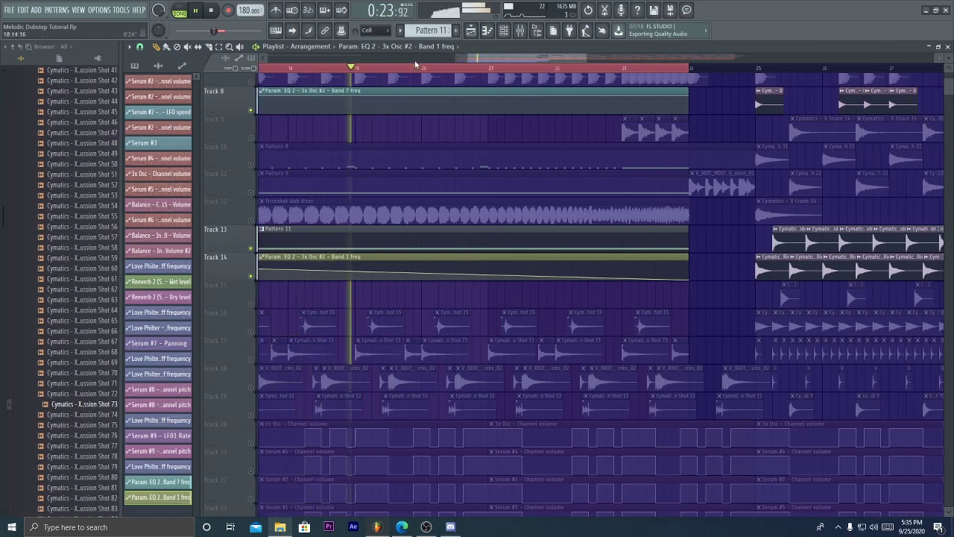
scroll(421, 76, "down", 1)
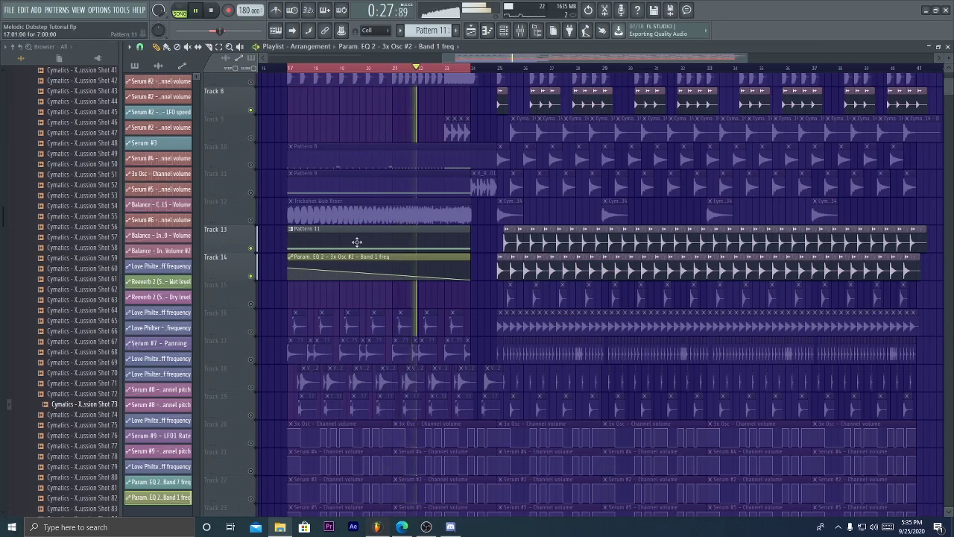
left_click(504, 31)
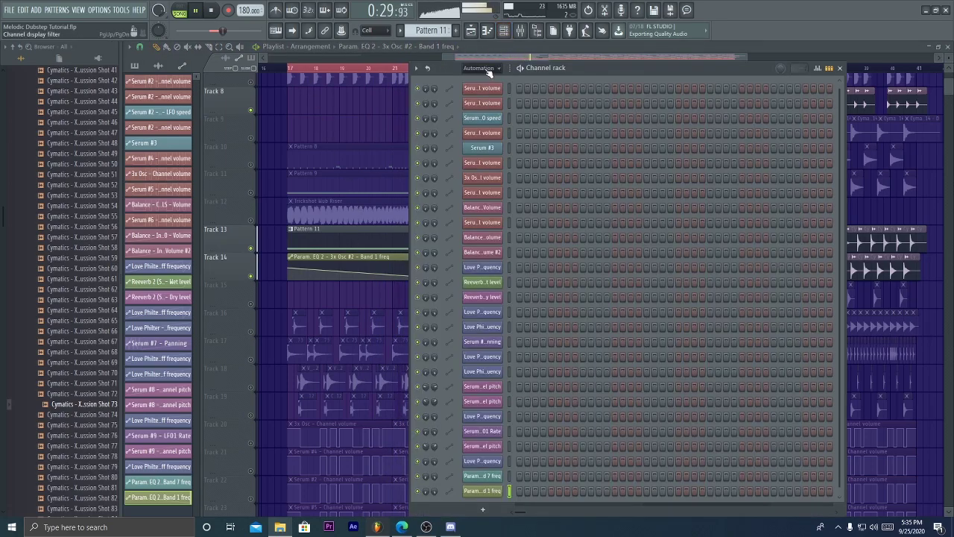
left_click(480, 111)
key("space")
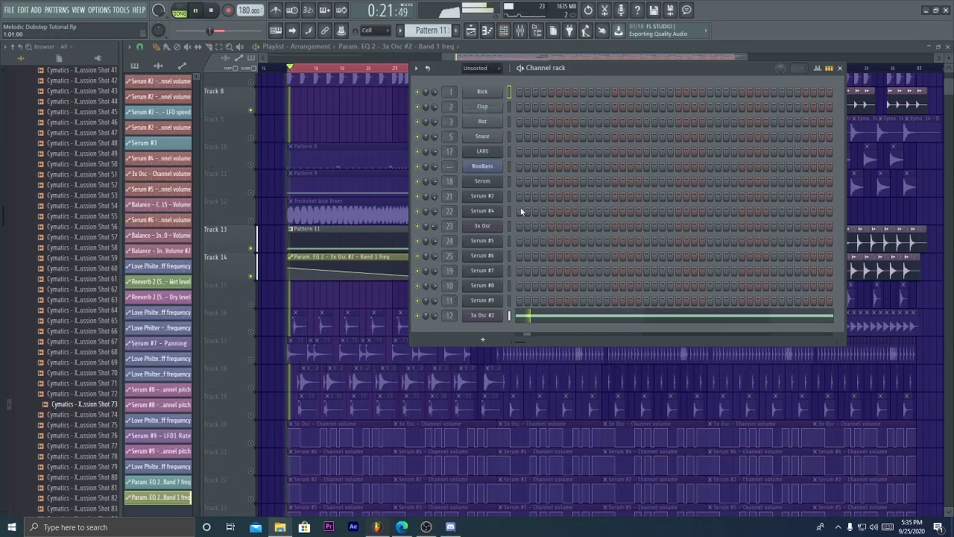
key("F6")
Step: Raise the start point of the Band 1 freq automation on track 14 and play the steeper sweep
key("space")
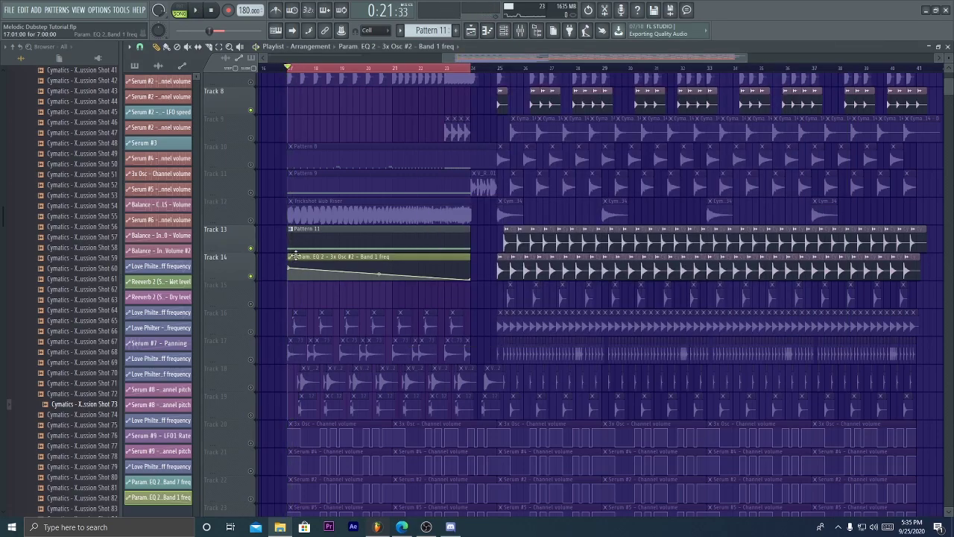
key("space")
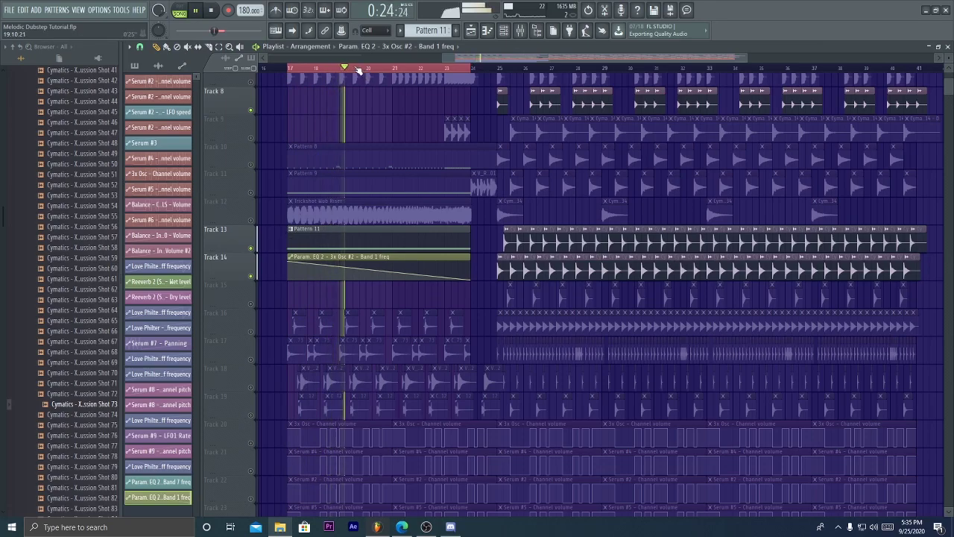
scroll(464, 56, "up", 4)
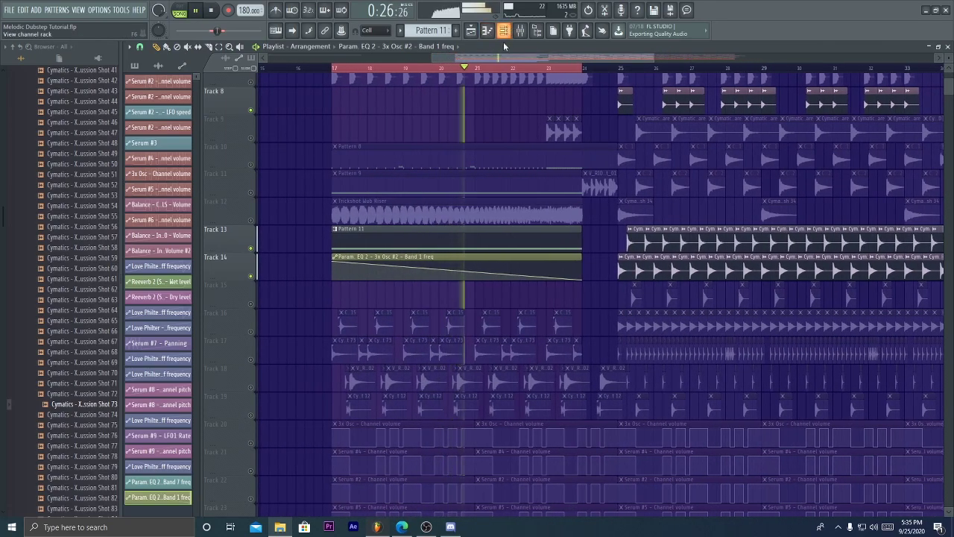
Step: Load a second Fruity Parametric EQ 2 in slot 2 of insert 12 with the 20Hz + 18kHz cut preset, and stop playback in the playlist
key("F9")
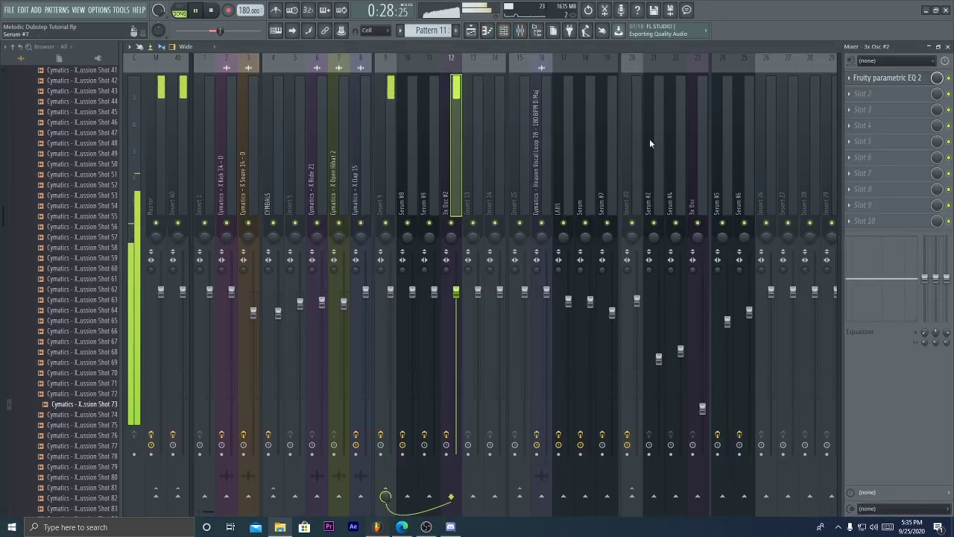
left_click(870, 97)
left_click(749, 232)
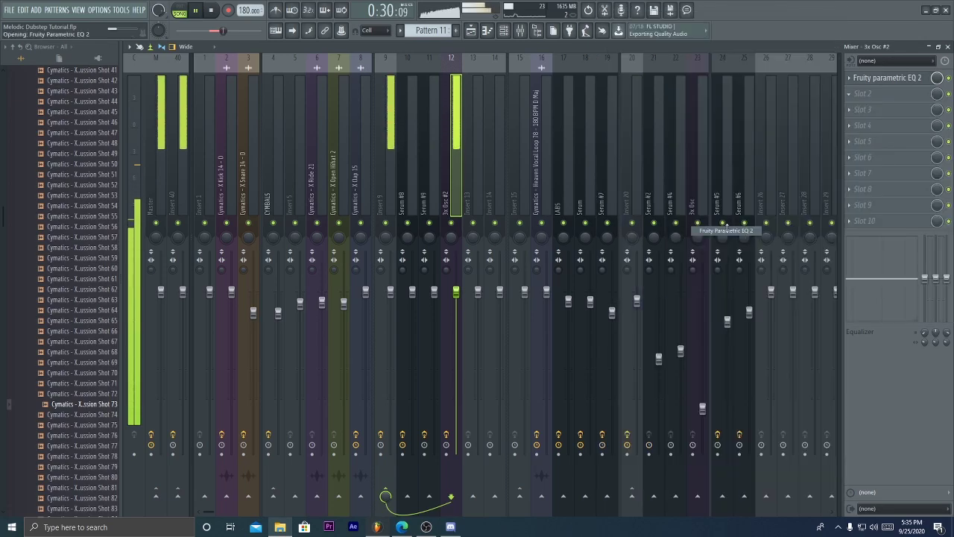
left_click(436, 132)
left_click(439, 172)
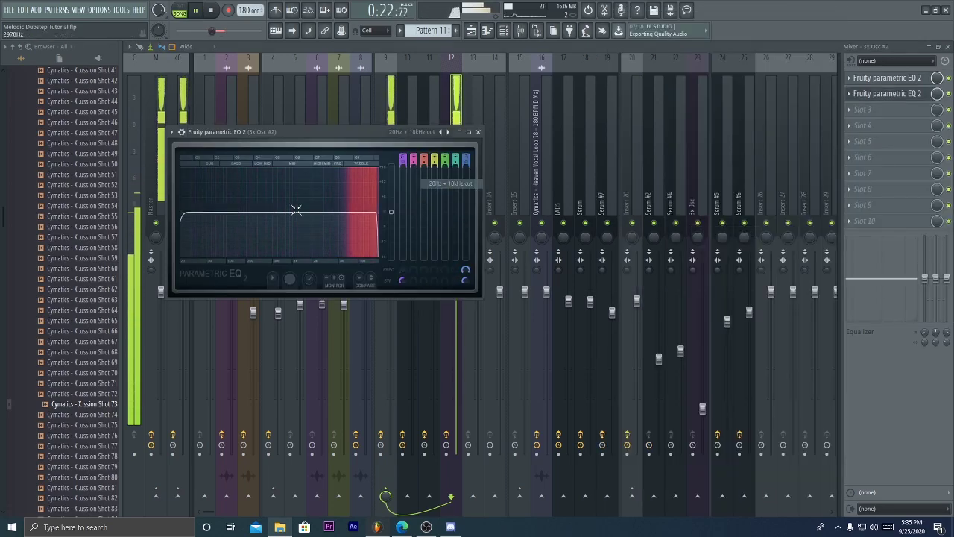
key("Escape")
key("F5")
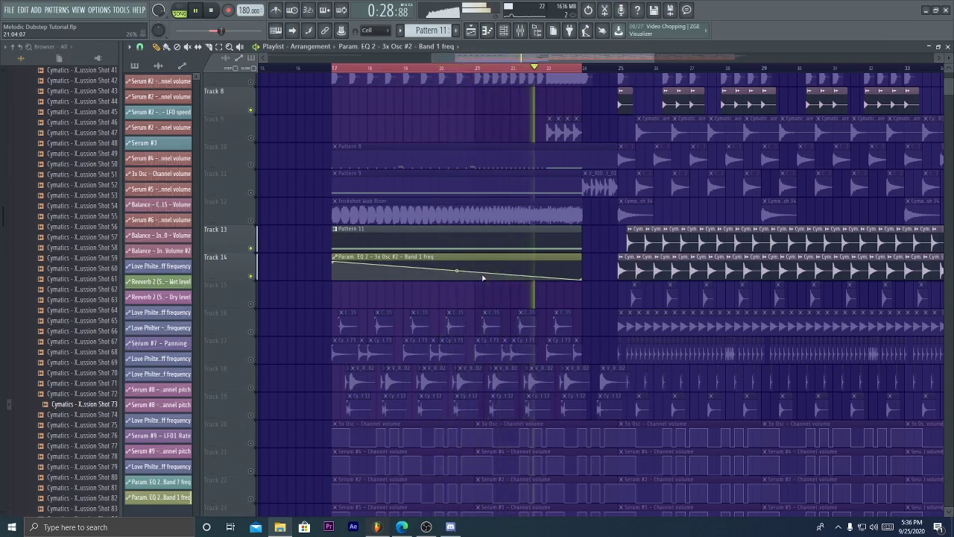
key("space")
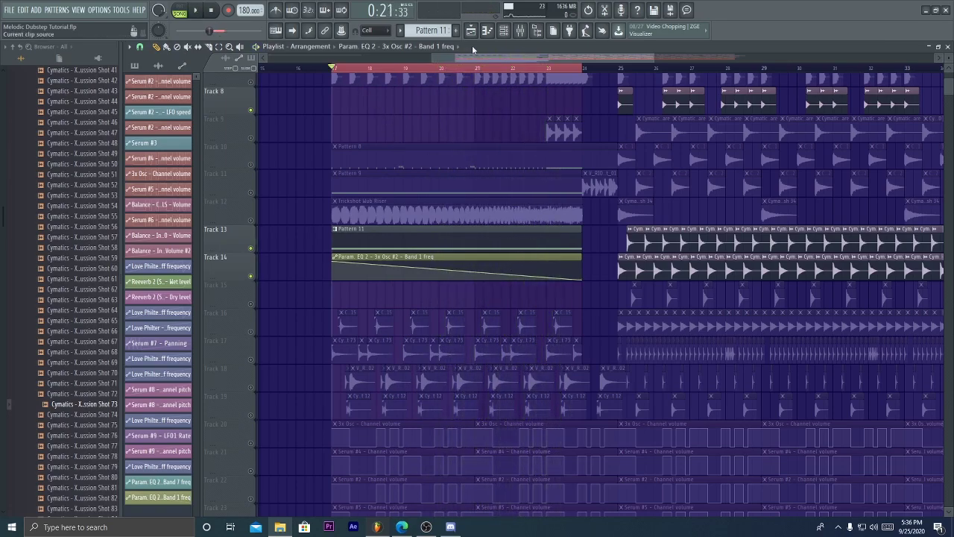
Step: Raise the end point of the Band 1 freq automation on track 14 and play back the end of the sweep
left_click(518, 30)
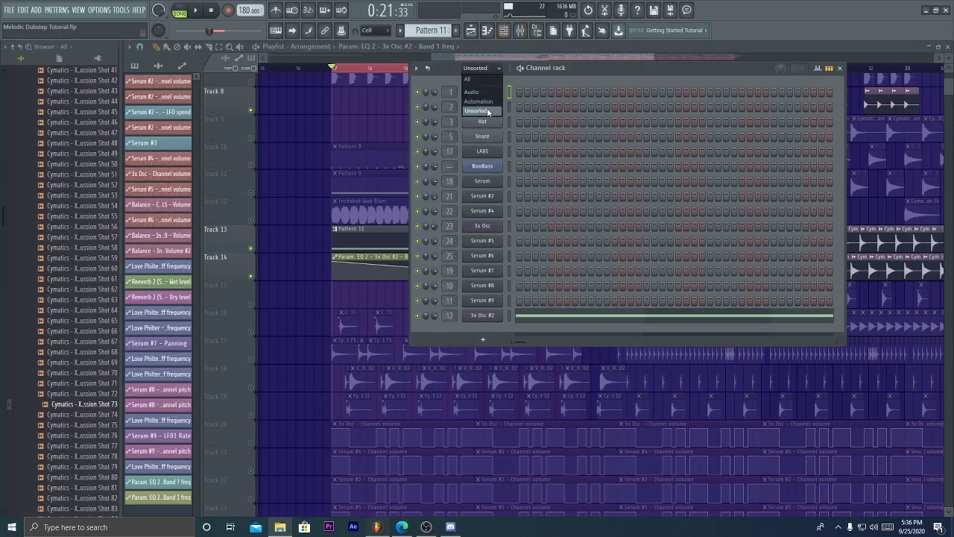
left_click(486, 110)
key("F6")
key("space")
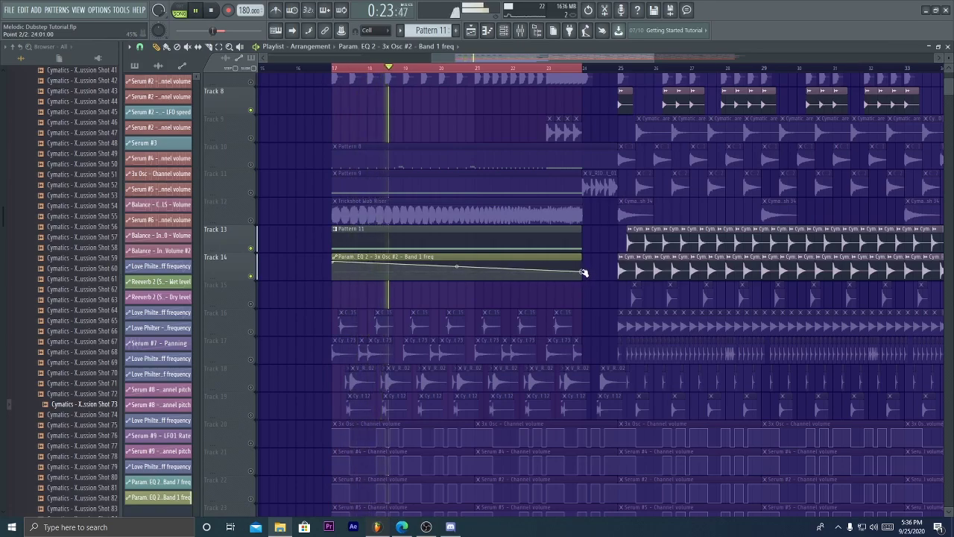
left_click_drag(535, 60, 548, 65)
left_click(548, 67)
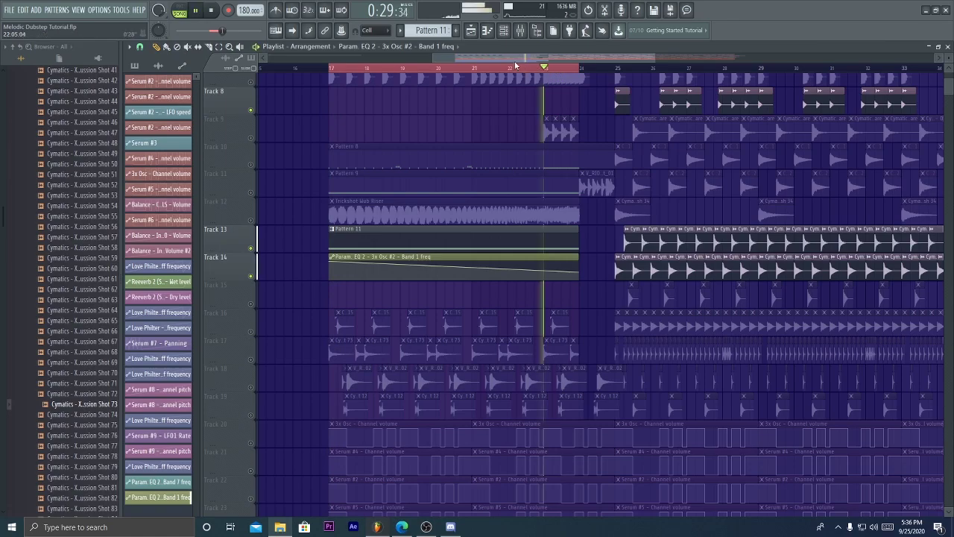
Step: Create an automation clip for the 3x Osc #2 channel volume and lower its end point to the minimum
left_click(505, 32)
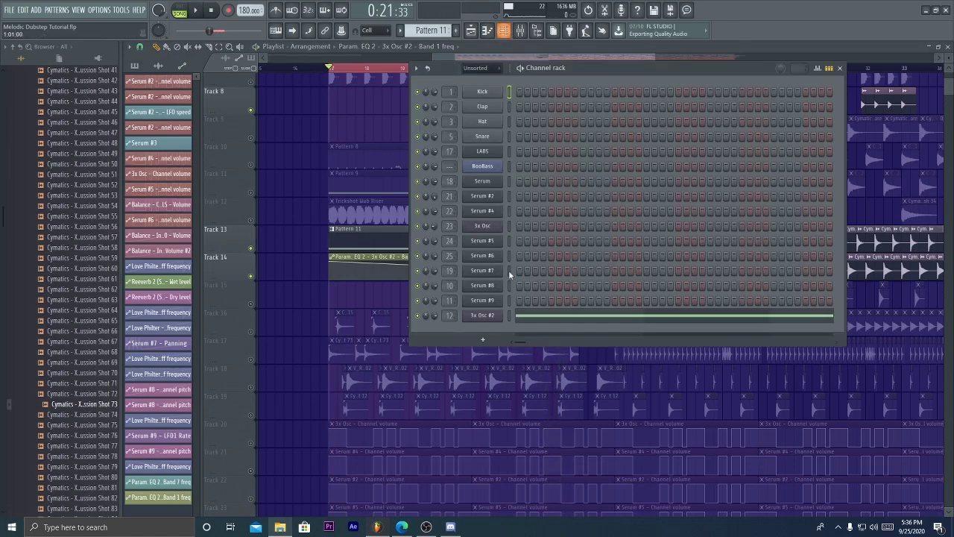
right_click(437, 317)
left_click(466, 379)
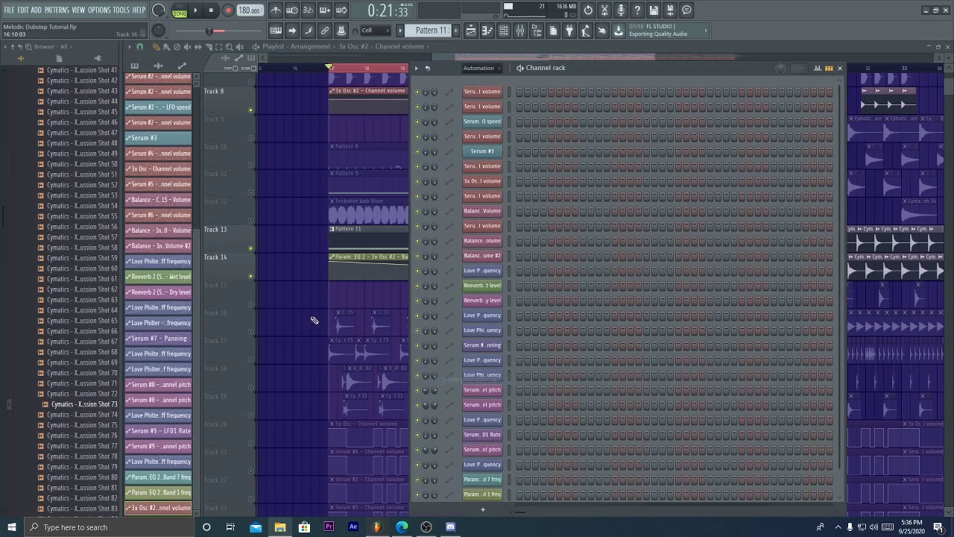
left_click_drag(576, 99, 573, 127)
Step: Bend the 3x Osc #2 volume automation curve upward so the fade falls off late, checking it during playback
key("space")
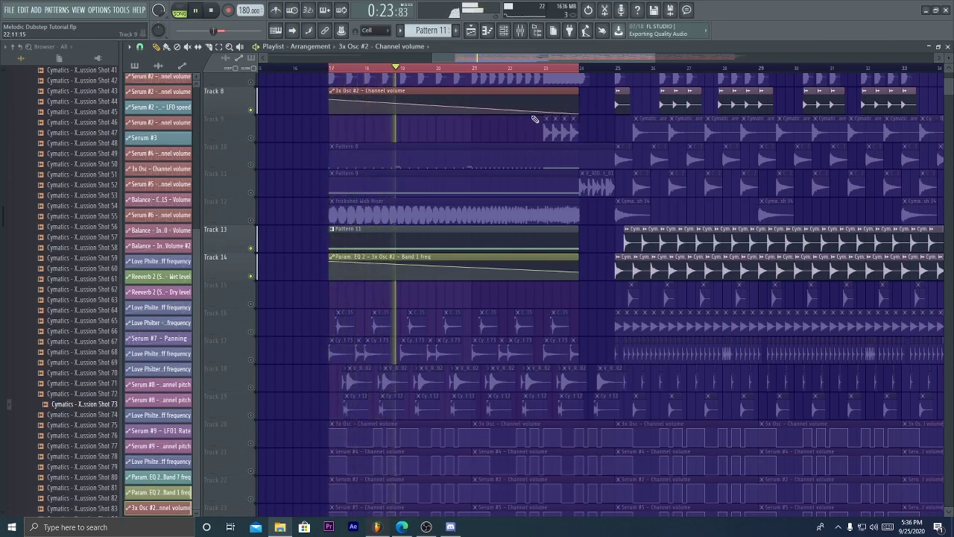
left_click_drag(454, 107, 453, 102)
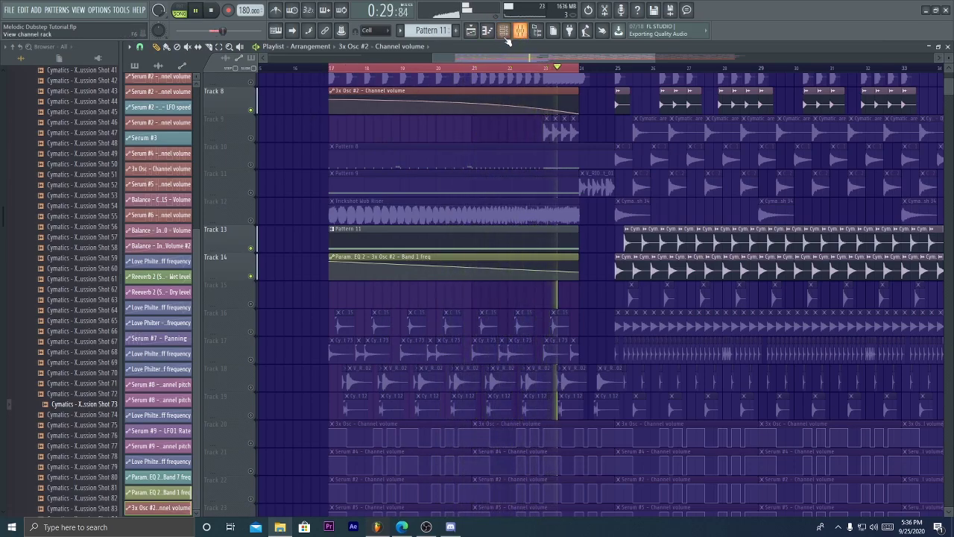
key("space")
Step: Move the 3x Osc #2 volume automation clip to track 15 aligned with bar 17, and play it with all tracks
left_click_drag(379, 113, 373, 272)
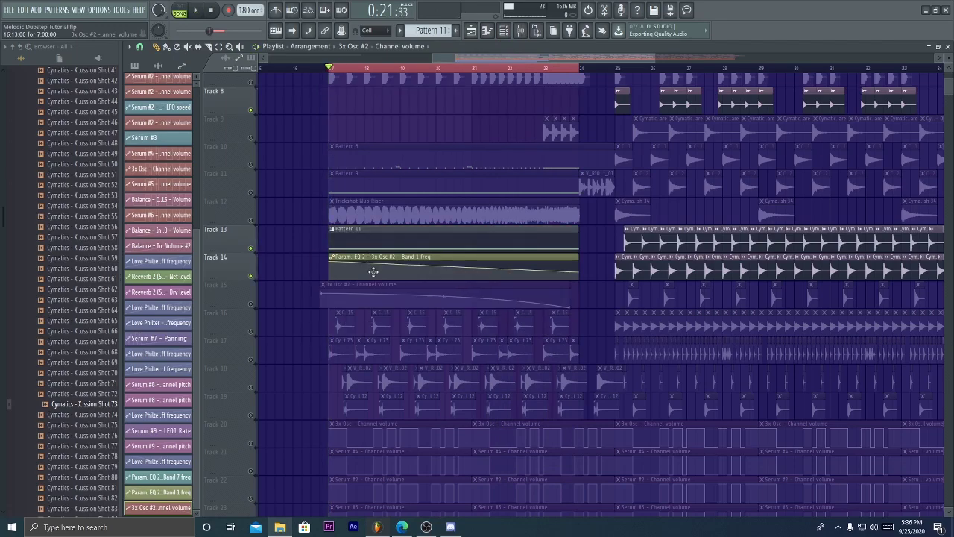
right_click(252, 304)
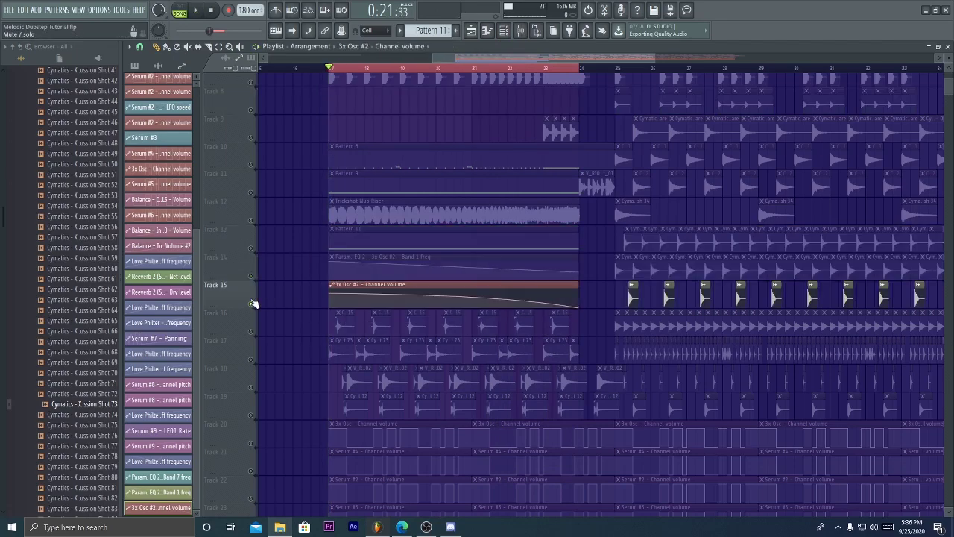
right_click(252, 304)
key("space")
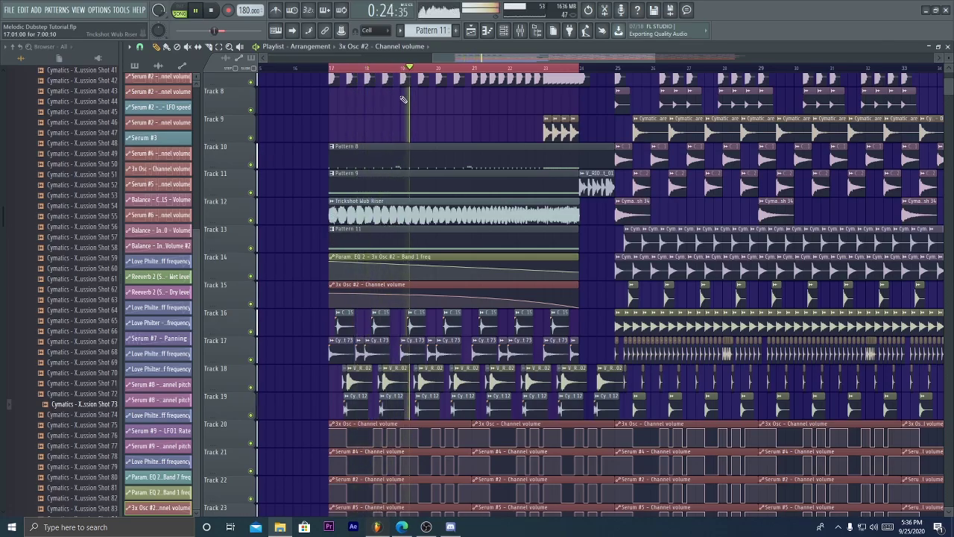
Step: Return playback to bar 17 and solo only tracks 13, 14 and 15 with the noise pattern and its automations
scroll(535, 69, "down", 4)
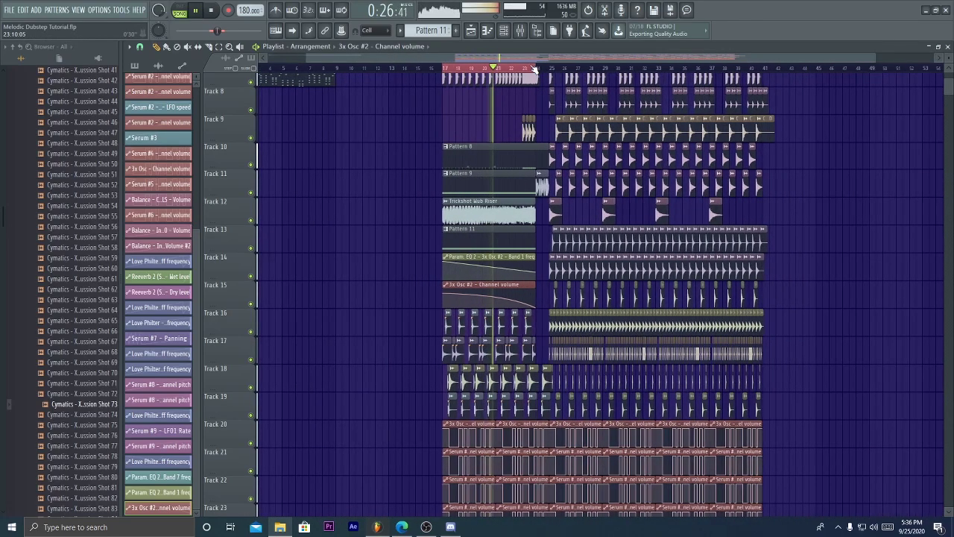
scroll(534, 68, "up", 3)
scroll(477, 125, "down", 3)
left_click(388, 68)
right_click(250, 220)
left_click_drag(250, 192, 250, 164)
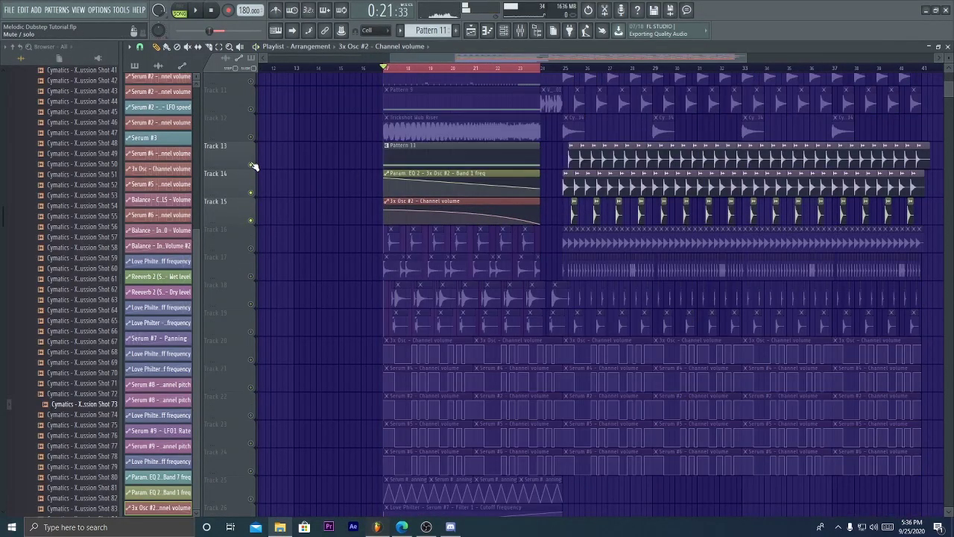
Step: Load OTT in slot 3 of the 3x Osc #2 mixer insert during playback, and return to the playlist
left_click(405, 65)
scroll(404, 66, "up", 2)
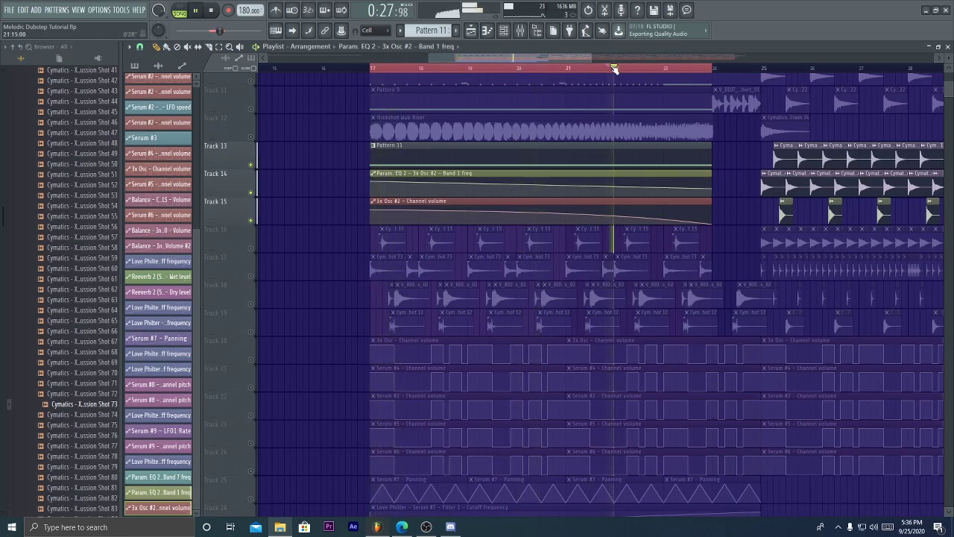
left_click(520, 29)
key("space")
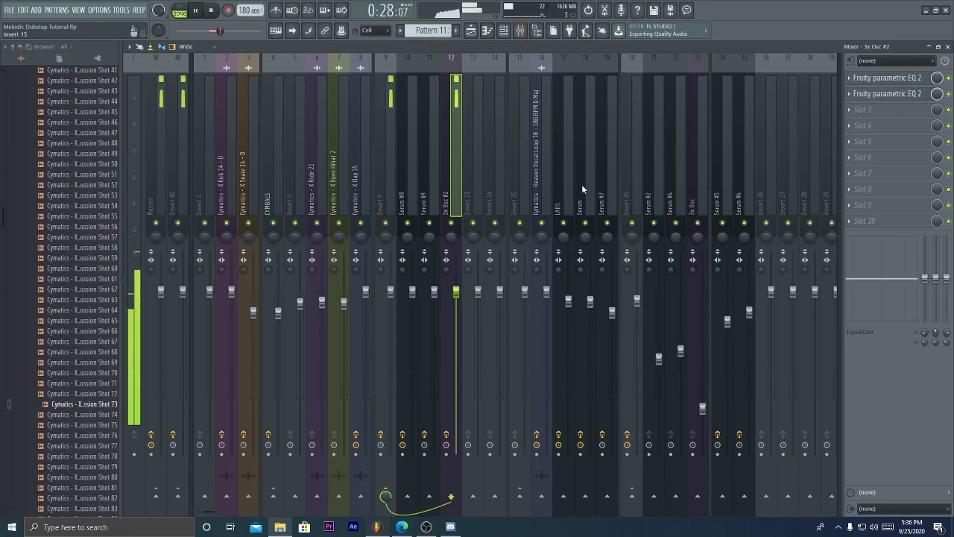
left_click(861, 109)
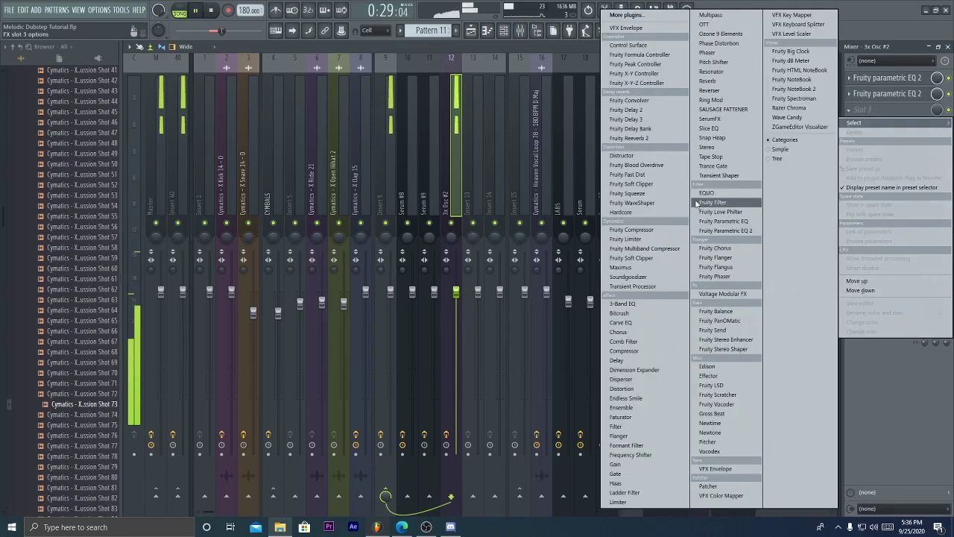
left_click(749, 30)
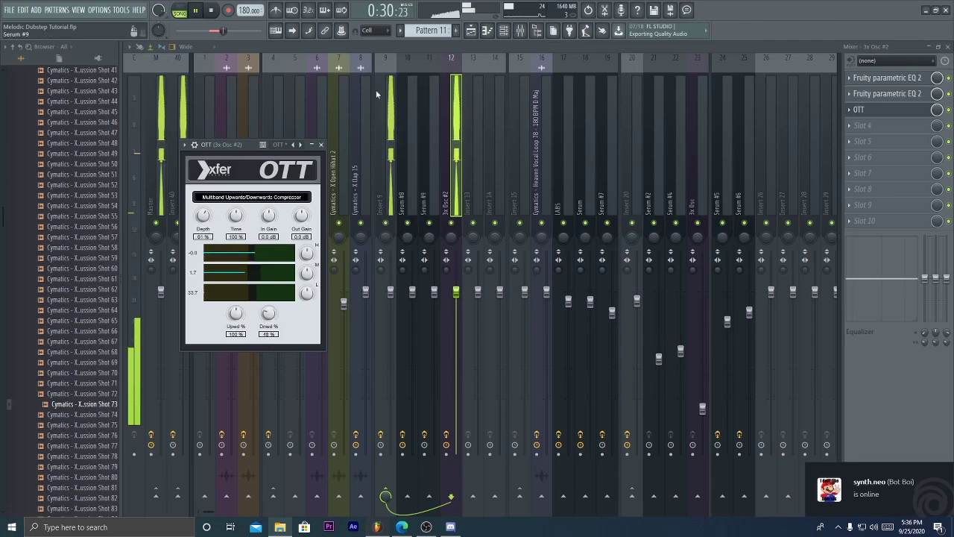
key("Escape")
key("F5")
key("space")
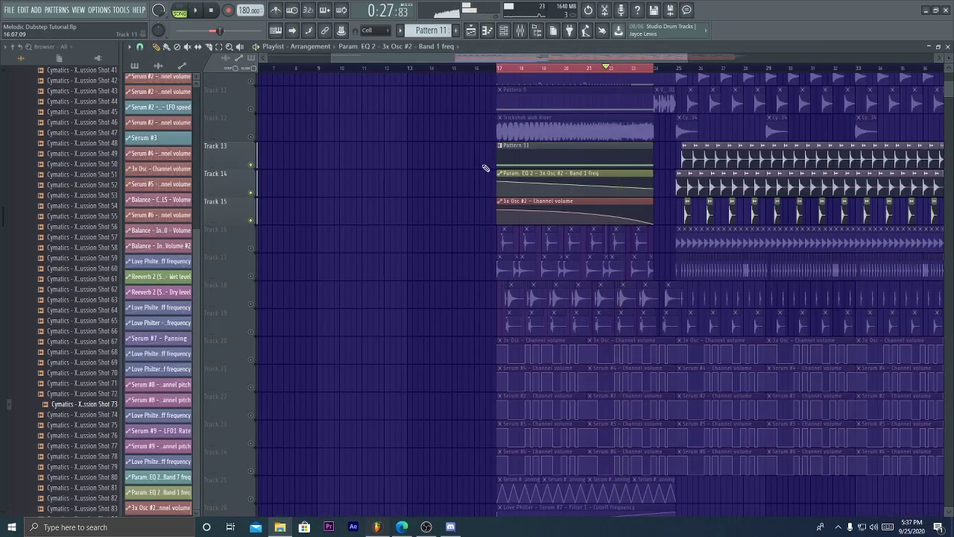
Step: Select the playlist time range from bar 17 to bar 24 around the soloed noise sweep
left_click_drag(641, 72, 290, 70)
key("space")
left_click(283, 70)
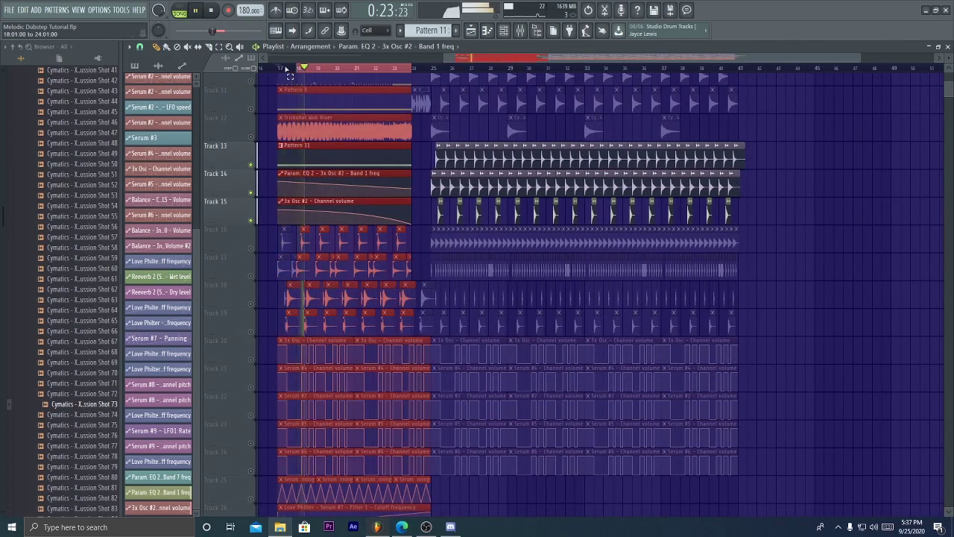
Step: Export the falling and rising noise sweeps as wave files named Trickshot - White Noise Down and Trickshot - White Noise Up
left_click(9, 10)
mouse_move(75, 97)
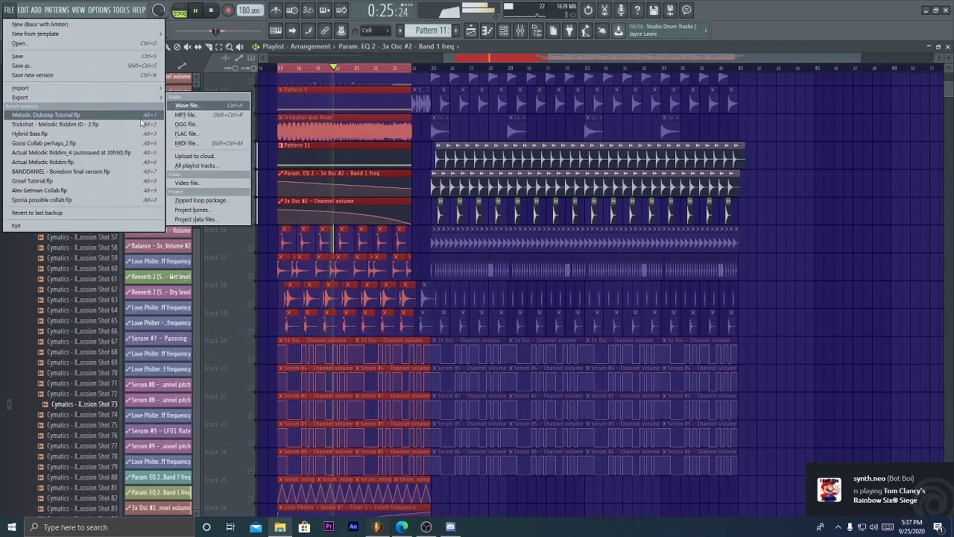
left_click(198, 110)
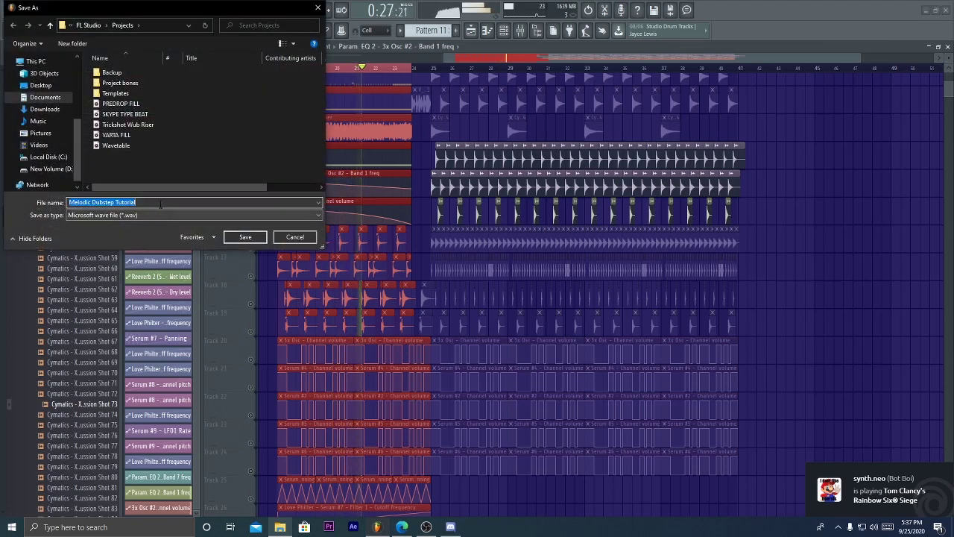
type("Trickshb")
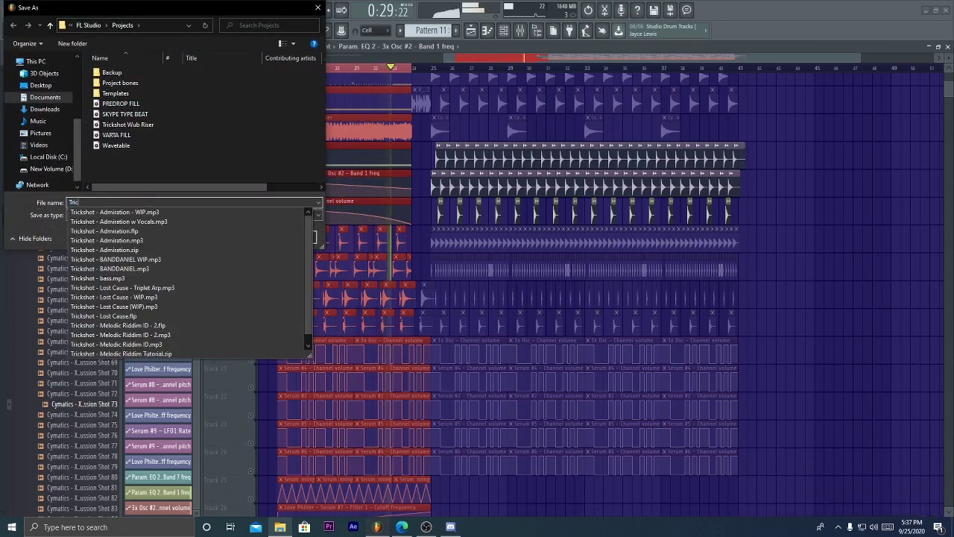
key("BackSpace")
key("BackSpace")
key("BackSpace")
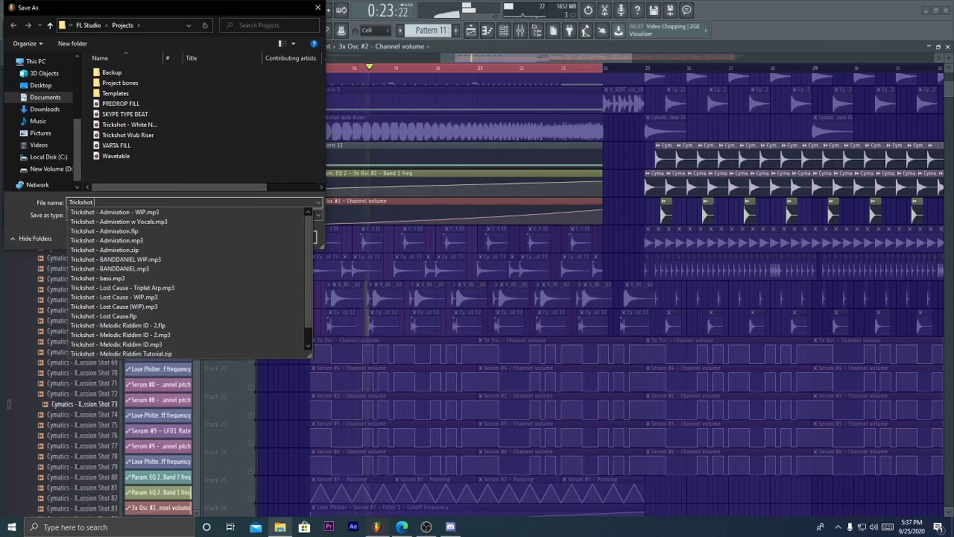
type("hot - Whi")
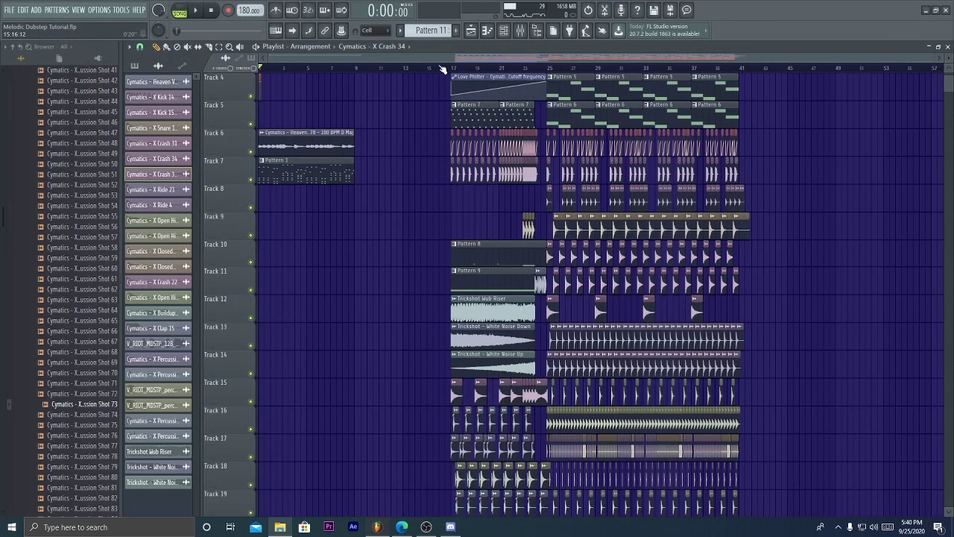
Step: Look over all playlist tracks of the finished arrangement and set the playback position to bar 17
scroll(677, 196, "down", 5)
scroll(641, 228, "down", 3)
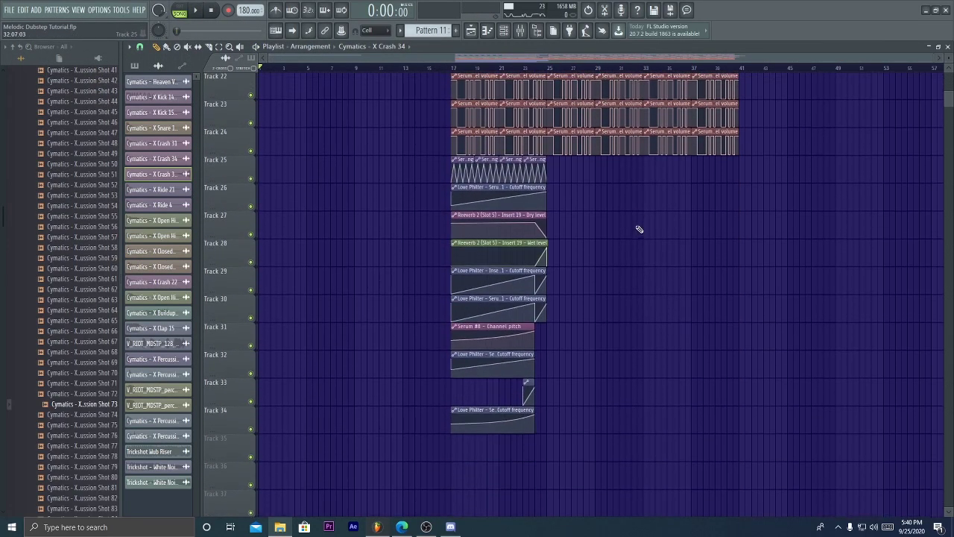
scroll(618, 234, "up", 8)
scroll(589, 230, "up", 3)
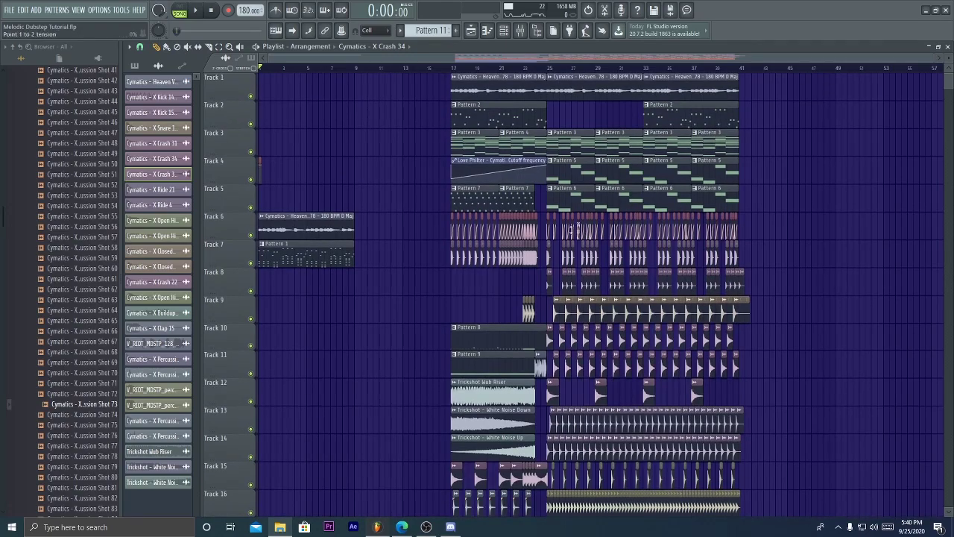
scroll(526, 69, "up", 3)
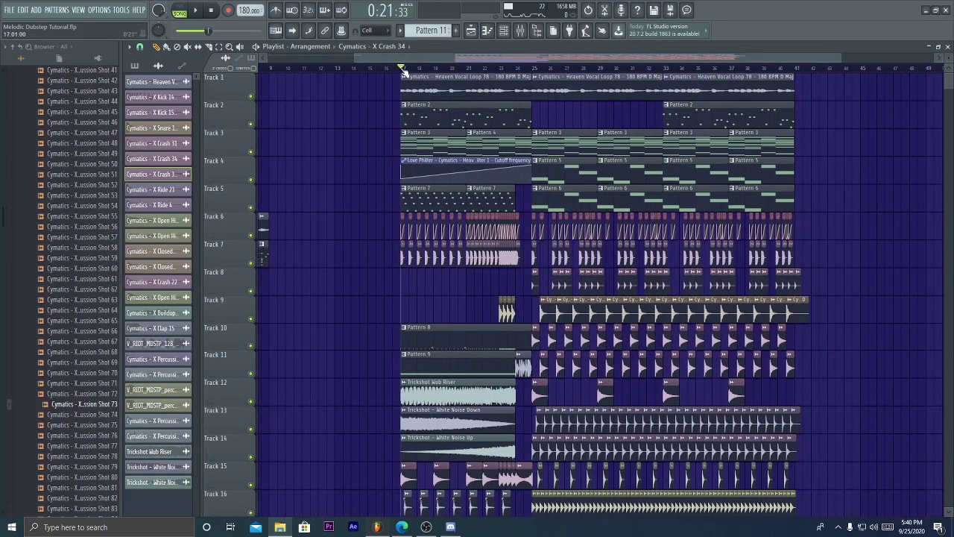
scroll(596, 224, "right", 2)
Step: Play the arrangement from bar 17 through the build-up and drop, and examine the drum and automation tracks
key("space")
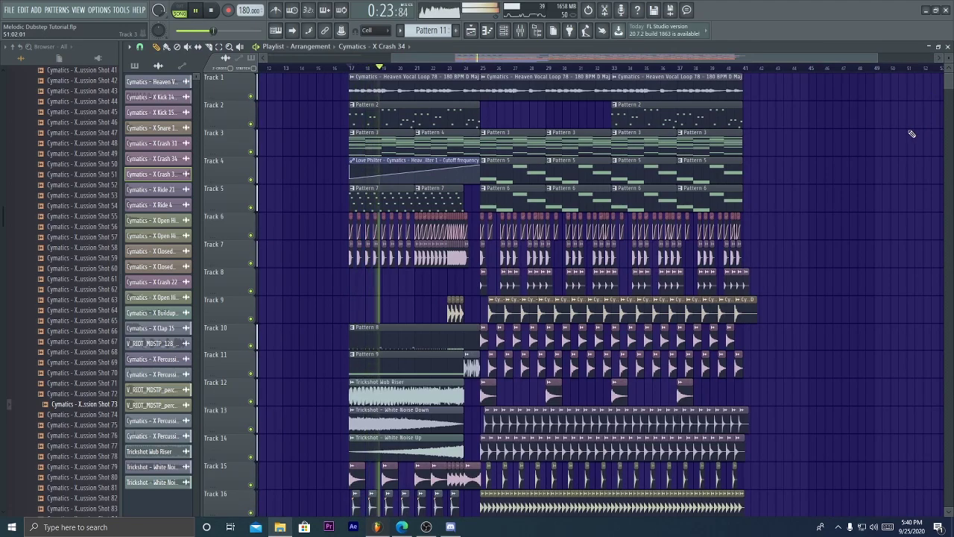
scroll(911, 134, "down", 6)
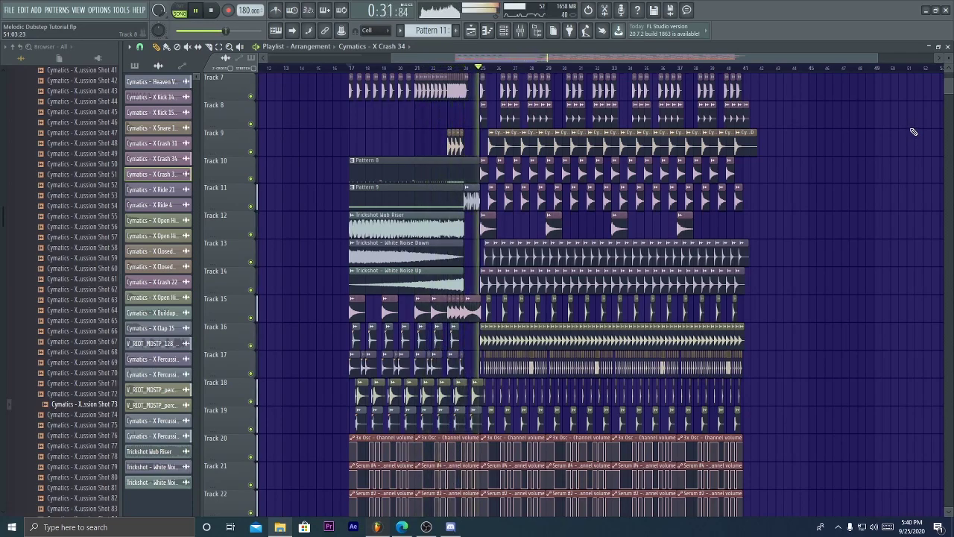
scroll(914, 133, "up", 6)
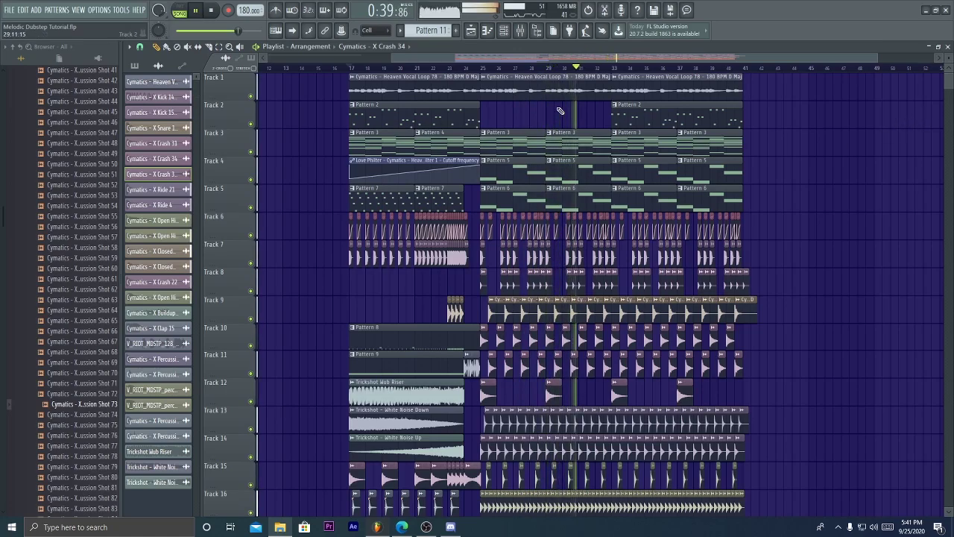
scroll(849, 231, "down", 4)
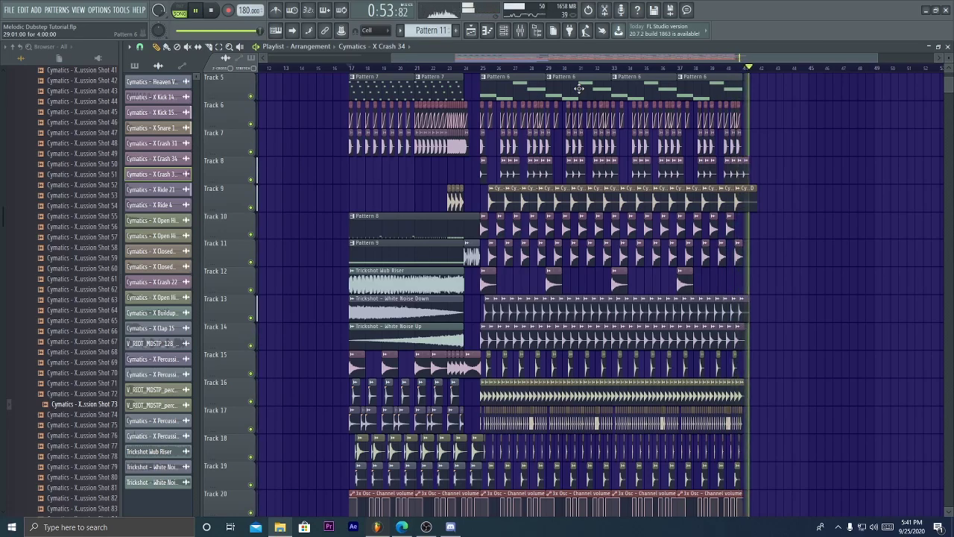
scroll(495, 132, "down", 2)
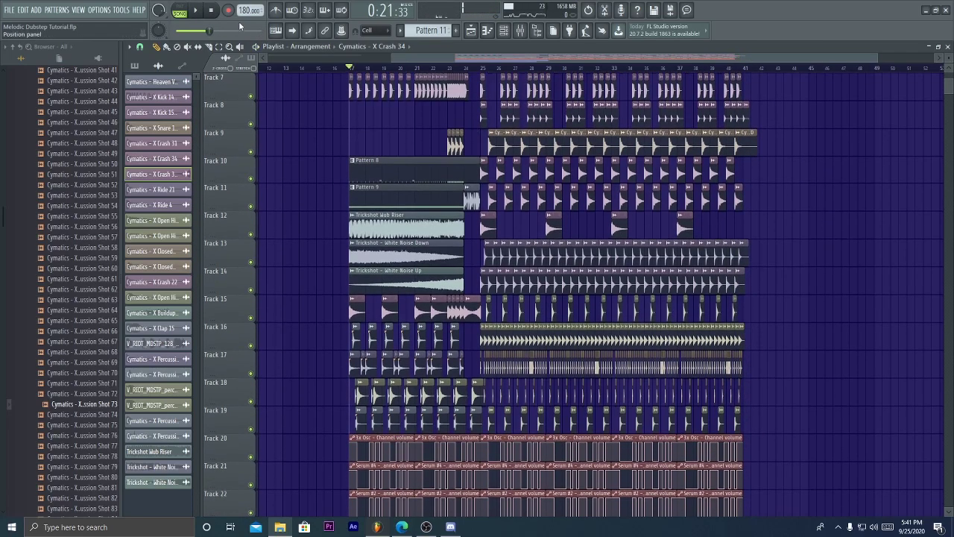
scroll(390, 68, "down", 2)
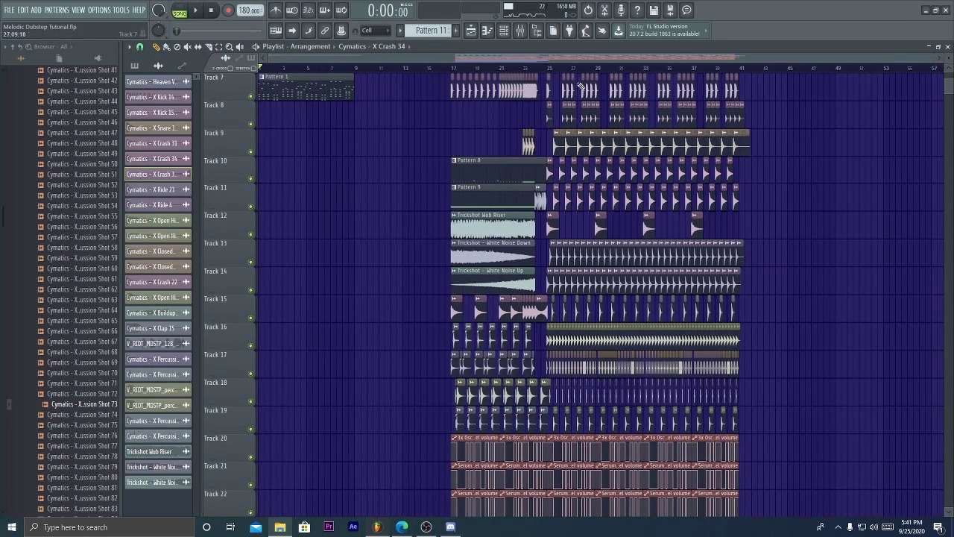
scroll(742, 175, "down", 10)
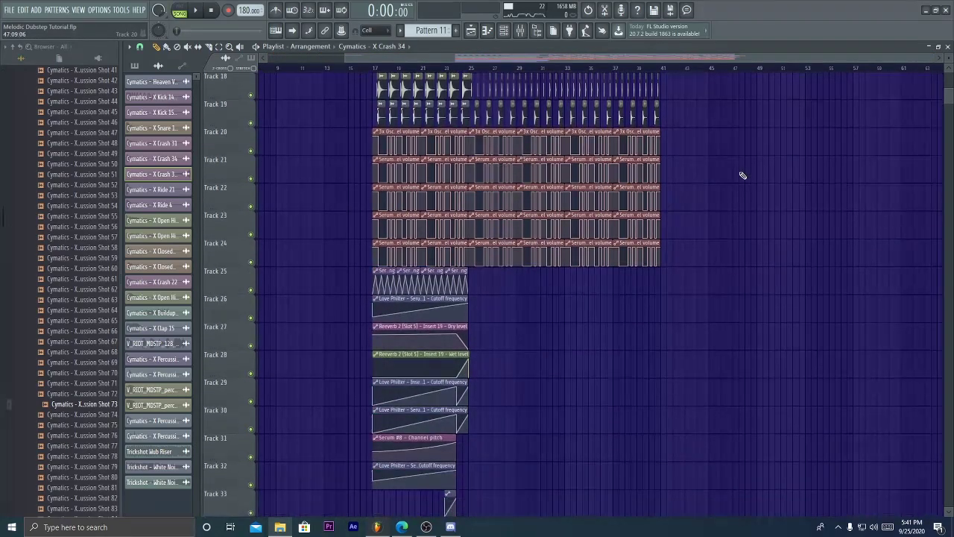